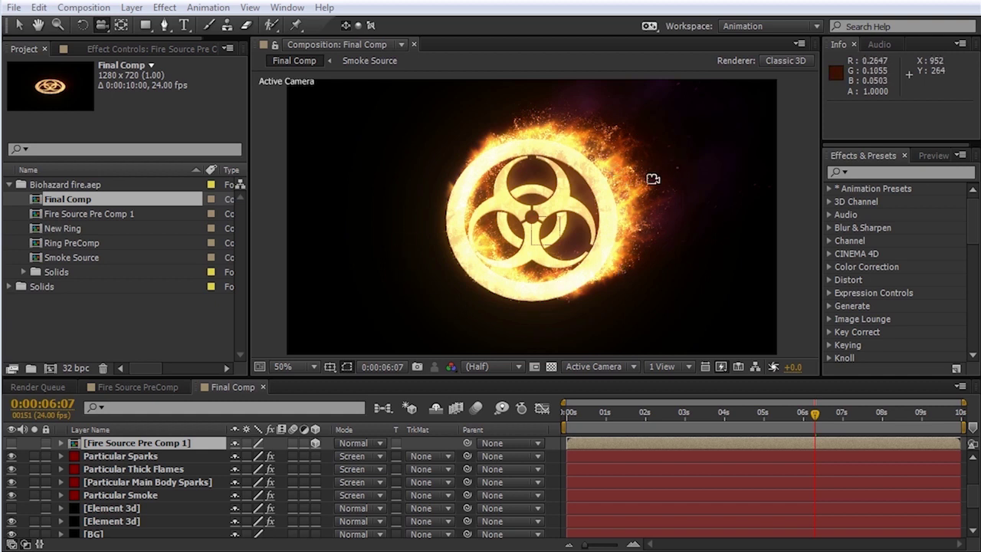
Step: Solo Element 3d, Particular Smoke, Main Body Sparks, Thick Flames, Particular Sparks, Glow and Shine in turn
{"action": "left_click", "coordinate": [35, 521]}
{"action": "left_click", "coordinate": [35, 495]}
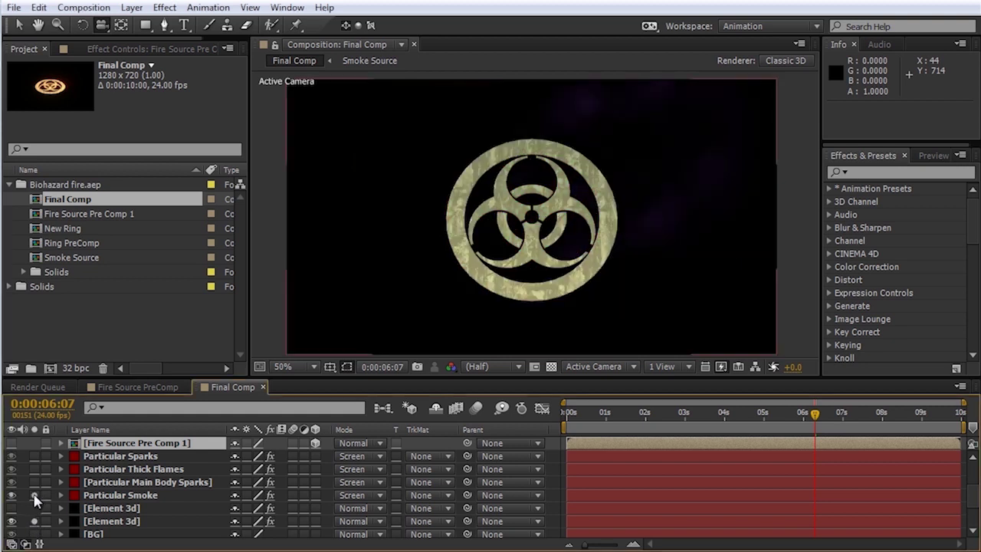
{"action": "left_click", "coordinate": [35, 482]}
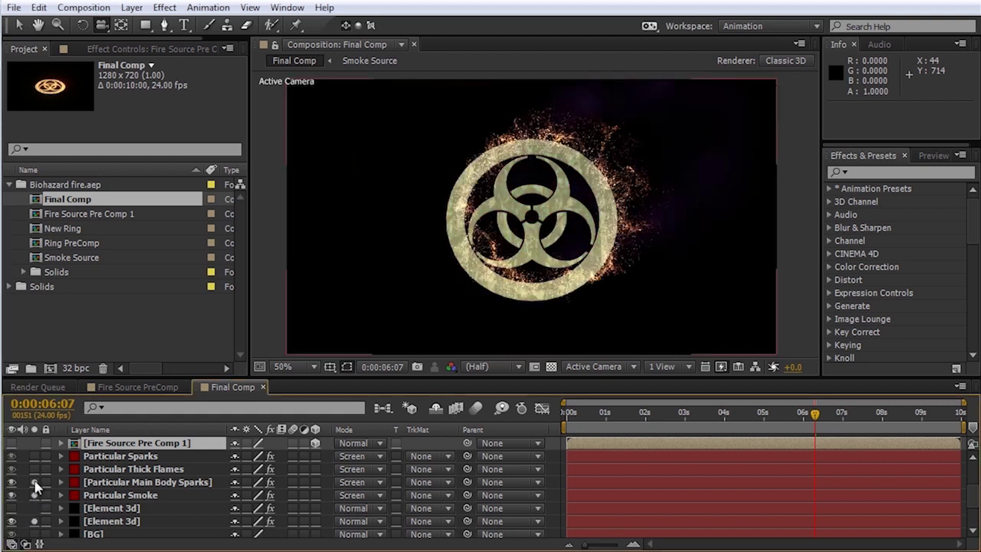
{"action": "left_click", "coordinate": [35, 469]}
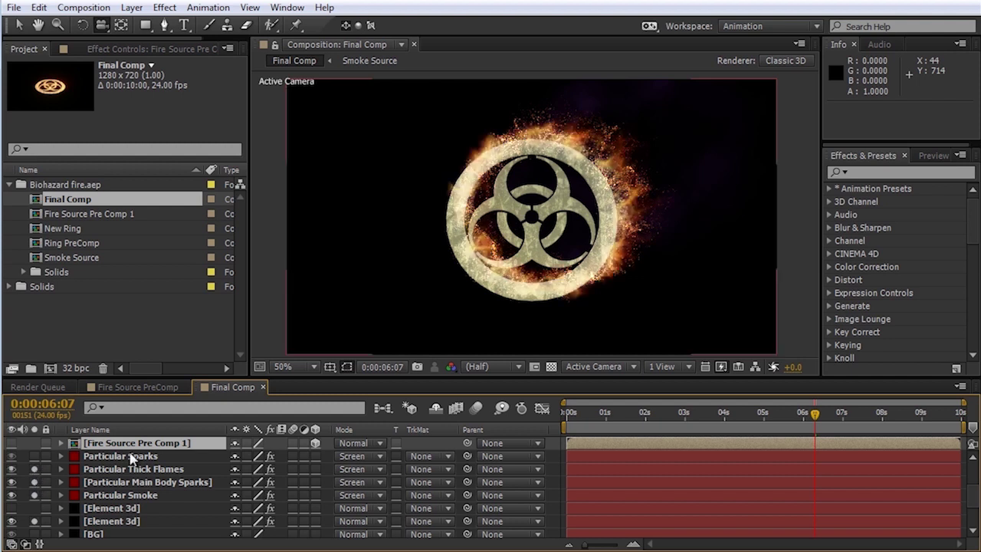
{"action": "left_click", "coordinate": [34, 456]}
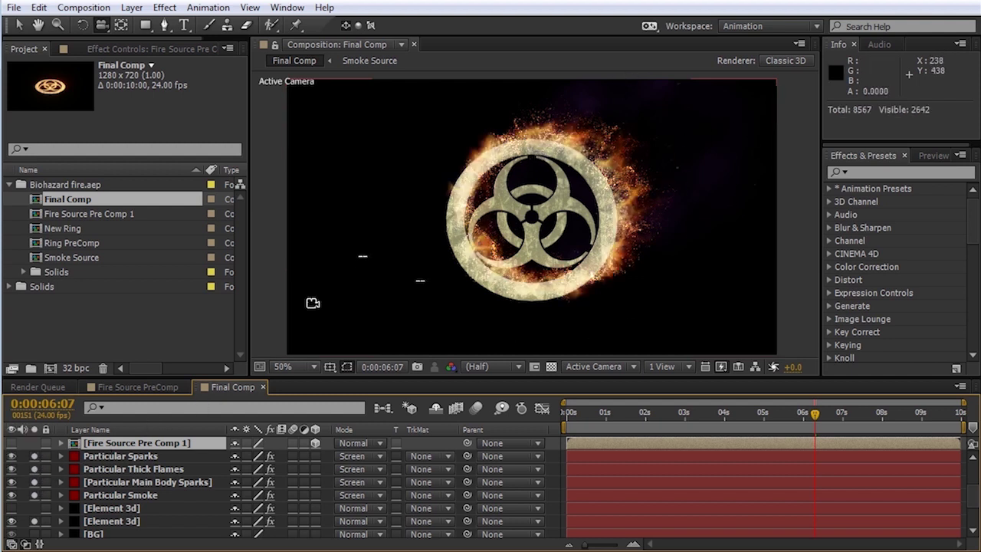
{"action": "scroll", "coordinate": [972, 494], "scroll_direction": "up", "scroll_amount": 1}
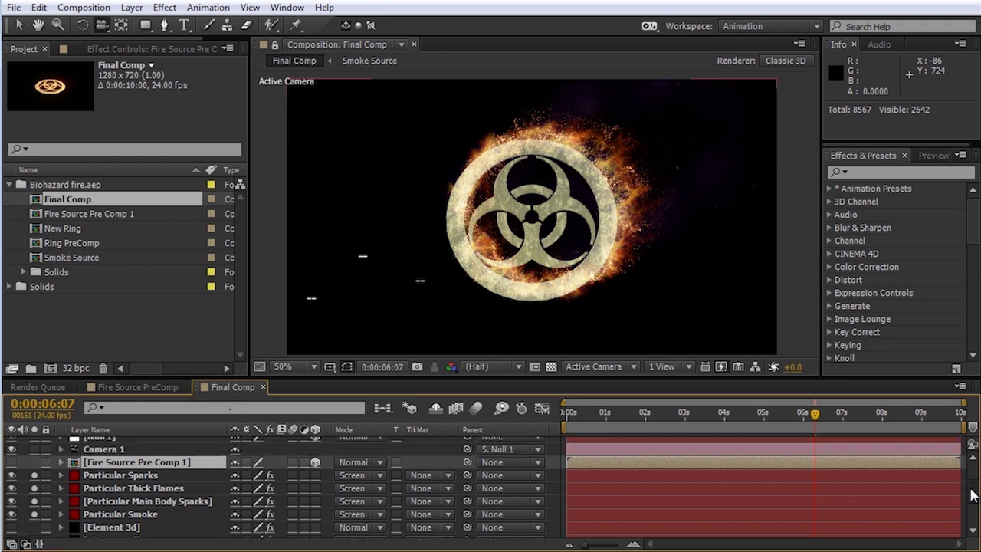
{"action": "scroll", "coordinate": [971, 490], "scroll_direction": "up", "scroll_amount": 3}
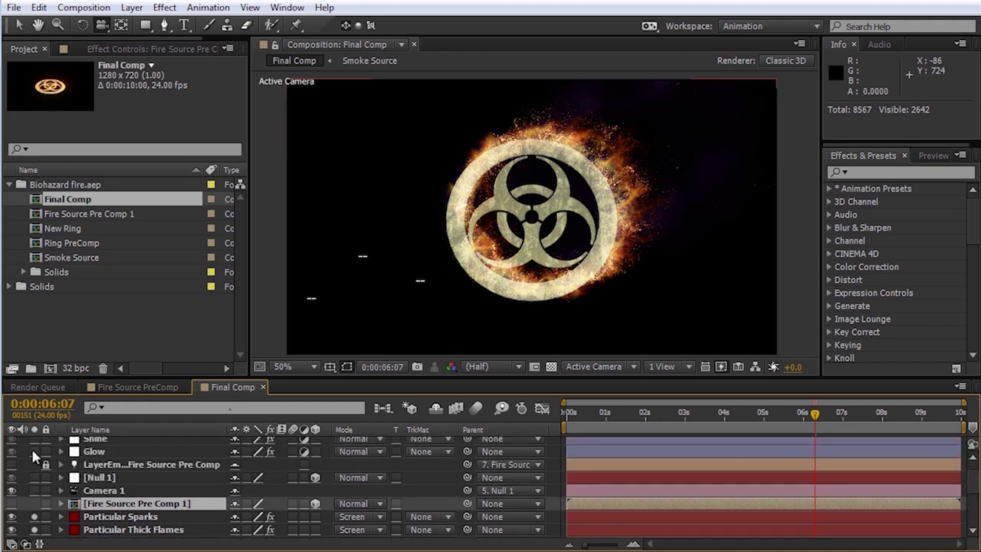
{"action": "left_click", "coordinate": [34, 451]}
{"action": "scroll", "coordinate": [34, 469], "scroll_direction": "up", "scroll_amount": 1}
{"action": "left_click", "coordinate": [34, 456]}
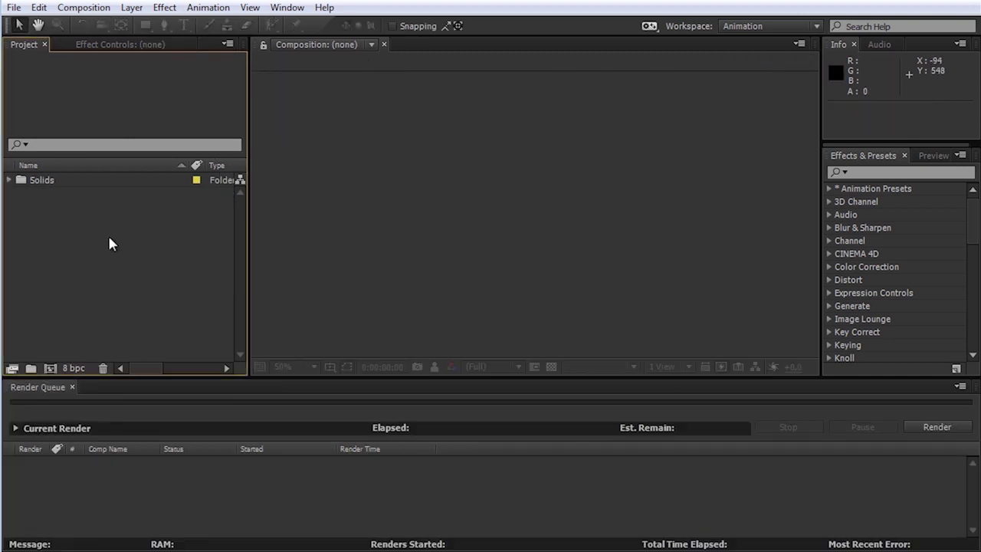
Step: Create 'Final Comp' from the HDV/HDTV 720 25 preset with the frame rate changed to 24 fps
{"action": "left_click", "coordinate": [84, 10]}
{"action": "left_click", "coordinate": [135, 24]}
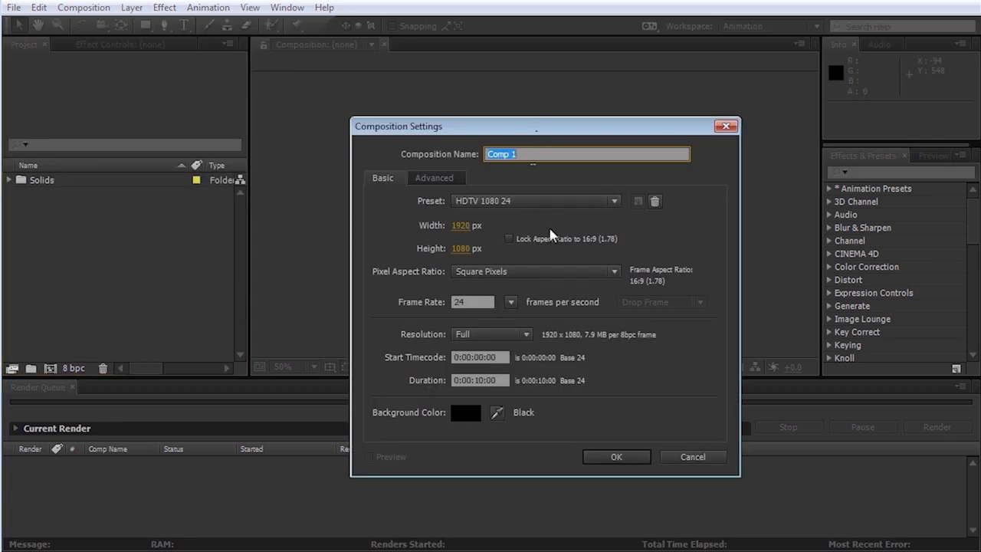
{"action": "left_click", "coordinate": [547, 201]}
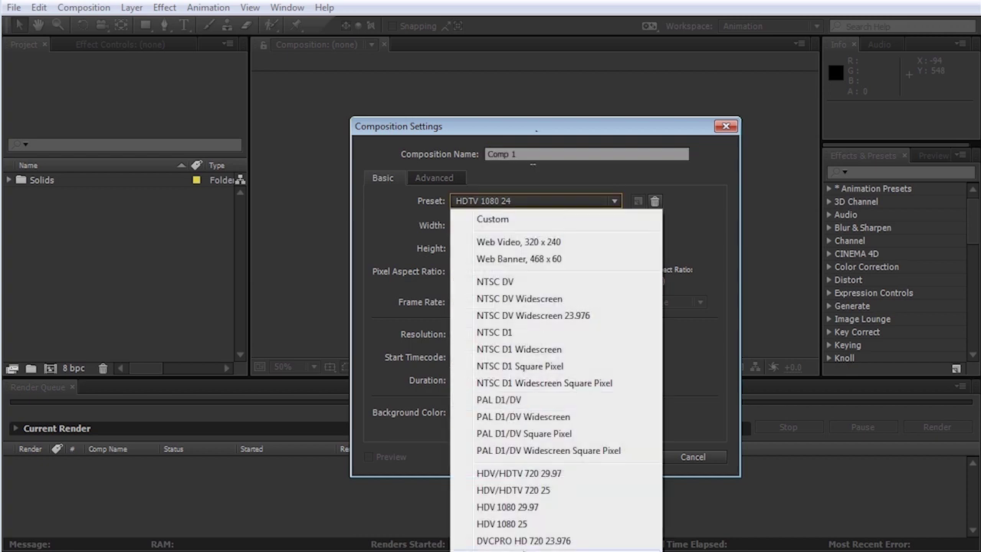
{"action": "left_click", "coordinate": [524, 495]}
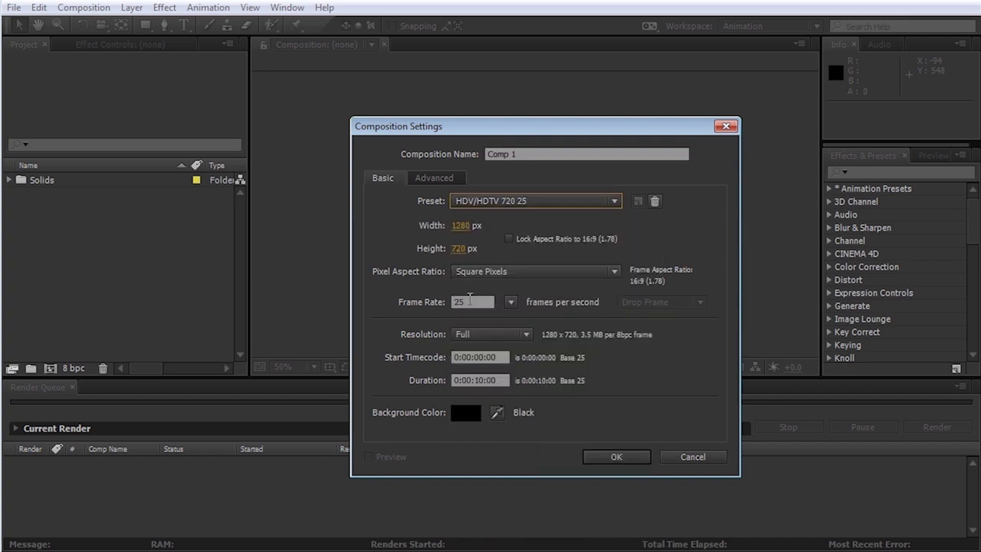
{"action": "left_click", "coordinate": [511, 302]}
{"action": "left_click", "coordinate": [534, 387]}
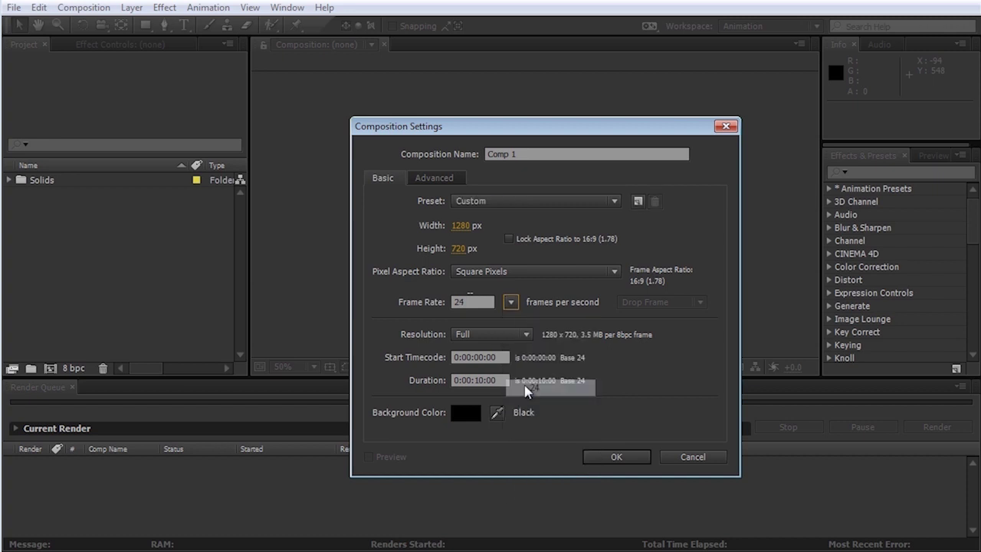
{"action": "left_click", "coordinate": [467, 161]}
{"action": "type", "text": "Final Comp"}
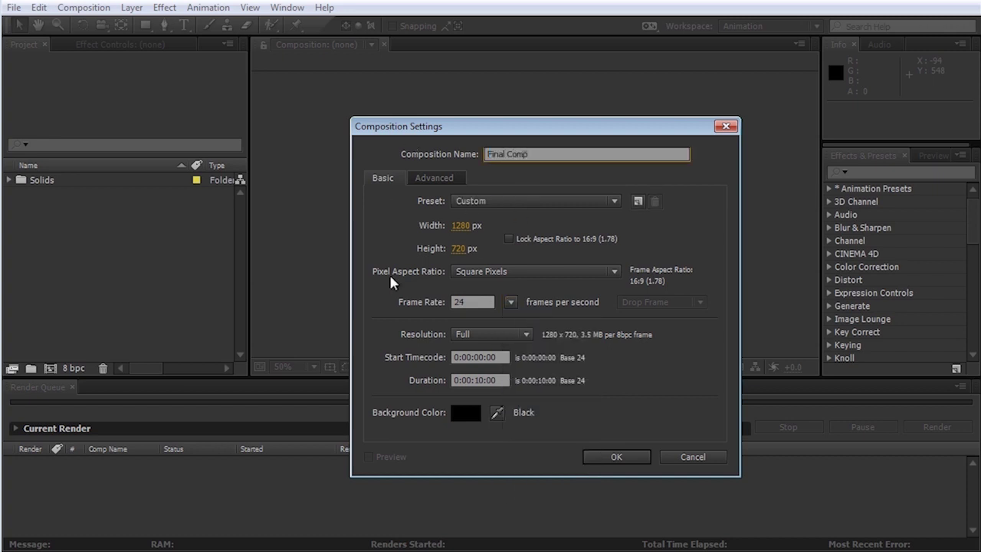
{"action": "left_click", "coordinate": [613, 457]}
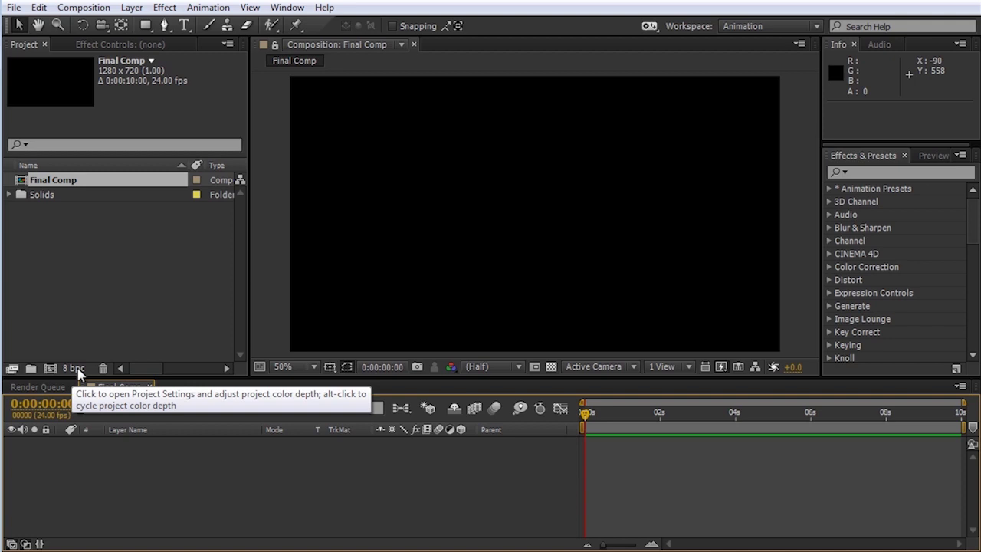
Step: Set the project colour depth to 32 bits per channel
{"action": "left_click", "coordinate": [81, 369], "text": "alt"}
{"action": "left_click", "coordinate": [81, 368], "text": "alt"}
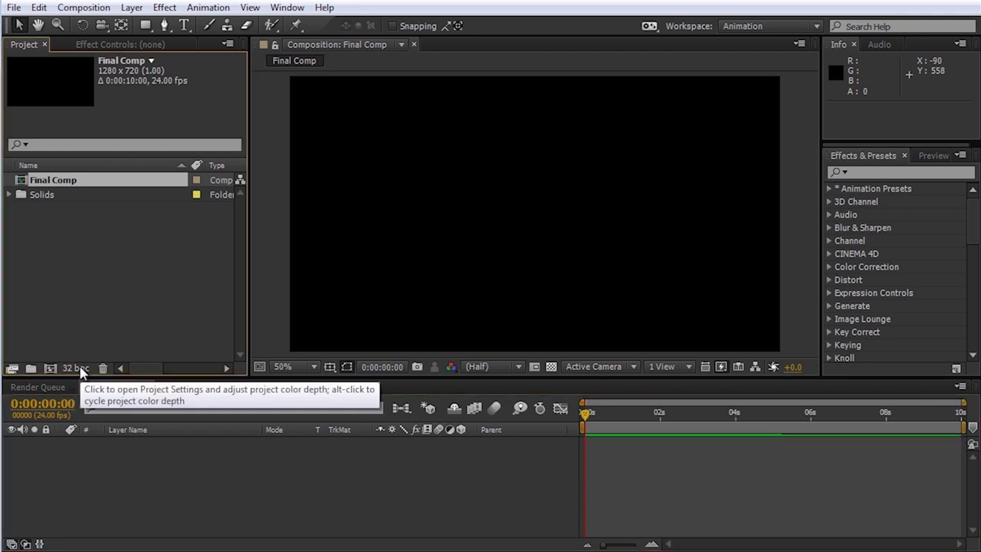
{"action": "left_click", "coordinate": [81, 368]}
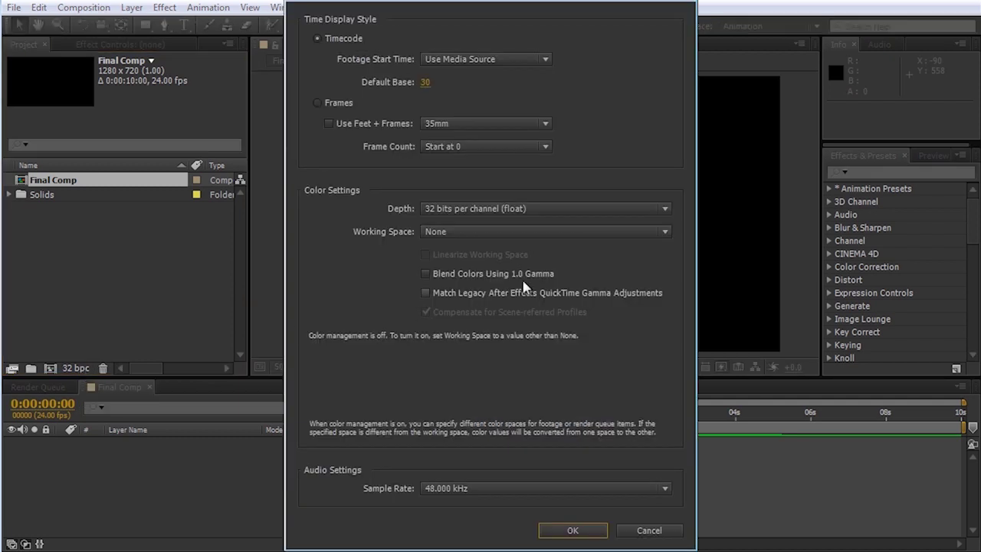
{"action": "left_click", "coordinate": [611, 206]}
{"action": "left_click", "coordinate": [610, 207]}
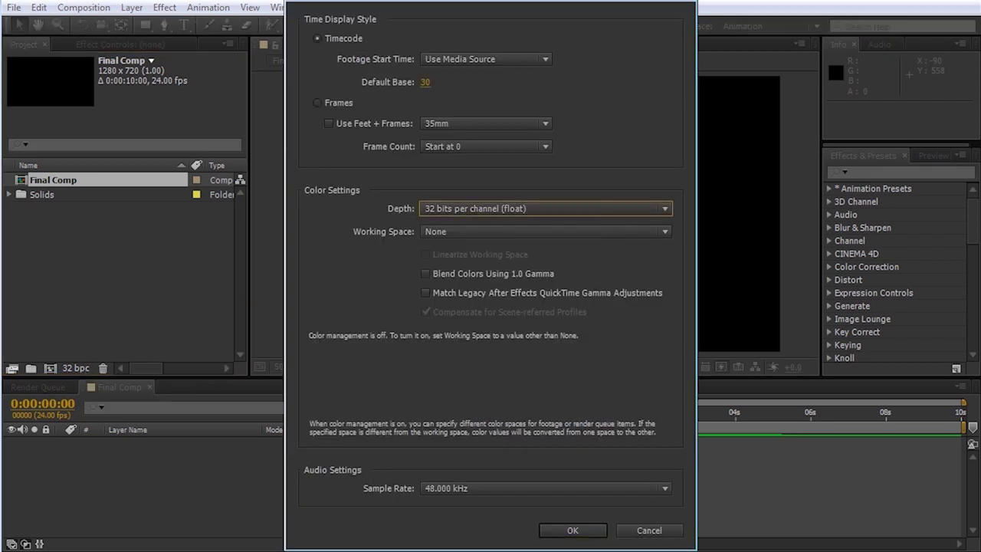
{"action": "left_click", "coordinate": [648, 530]}
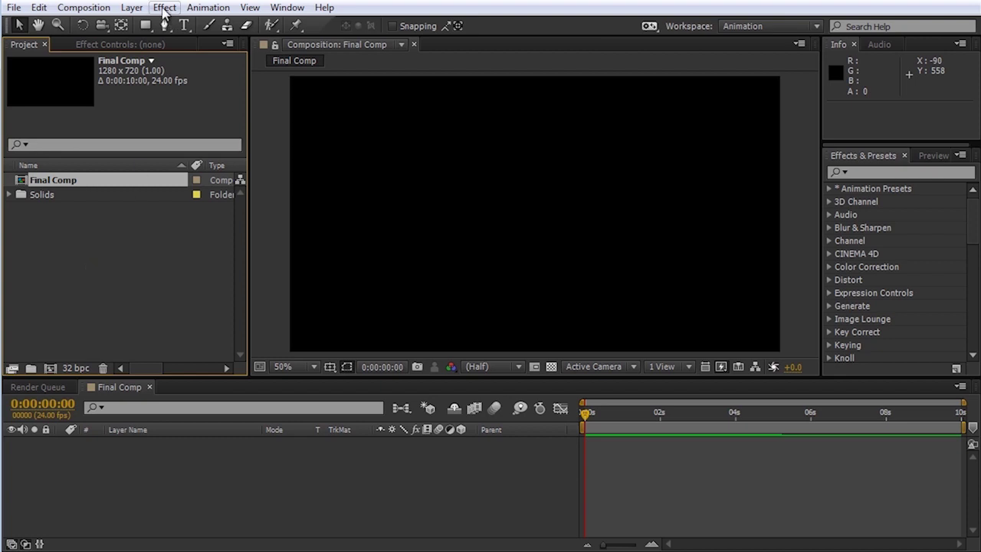
Step: Add a new solid layer named BG to Final Comp
{"action": "left_click", "coordinate": [130, 9]}
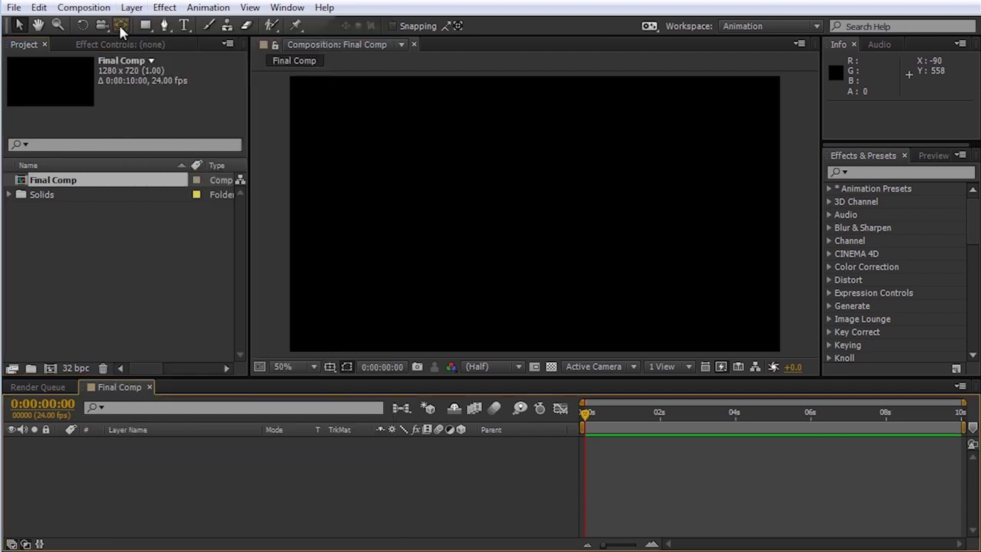
{"action": "left_click", "coordinate": [131, 9]}
{"action": "mouse_move", "coordinate": [230, 25]}
{"action": "left_click", "coordinate": [429, 42]}
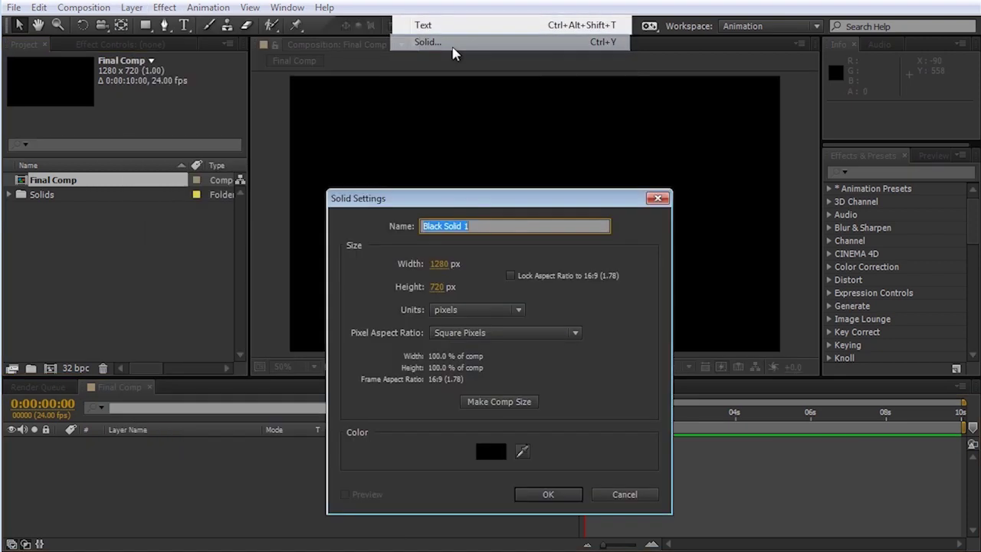
{"action": "type", "text": "BG"}
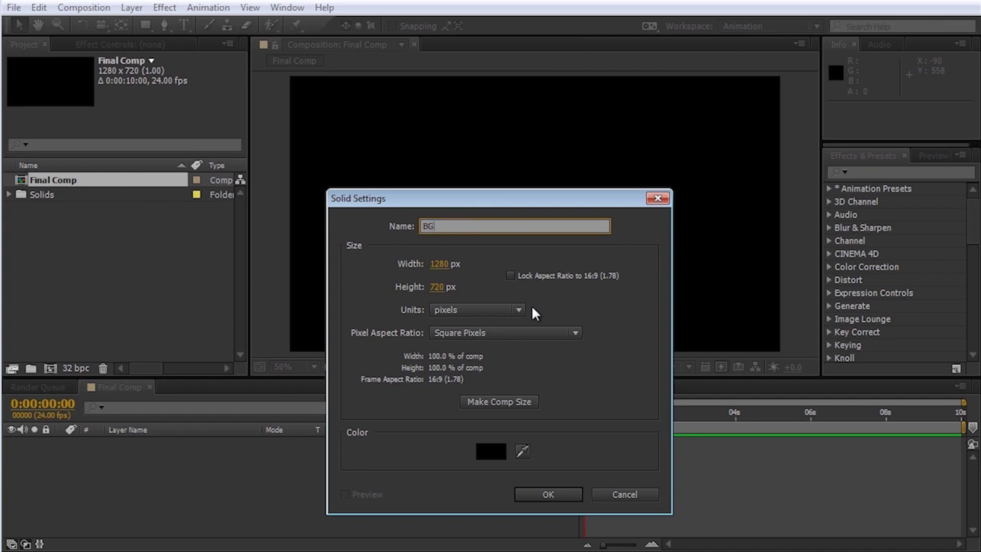
{"action": "key", "text": "Return"}
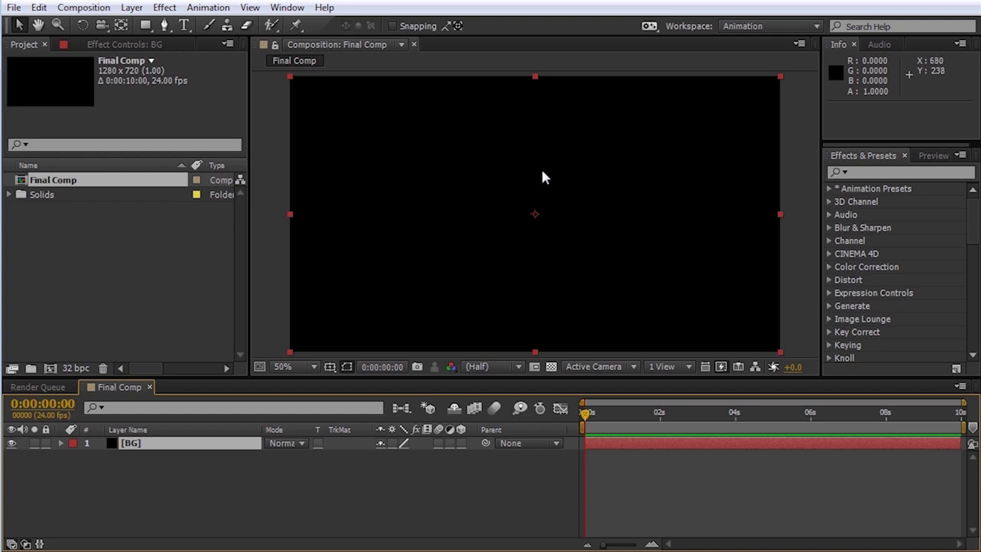
Step: Create a new 1280x720, 24 fps composition named 'Emitter Source'
{"action": "left_click", "coordinate": [91, 10]}
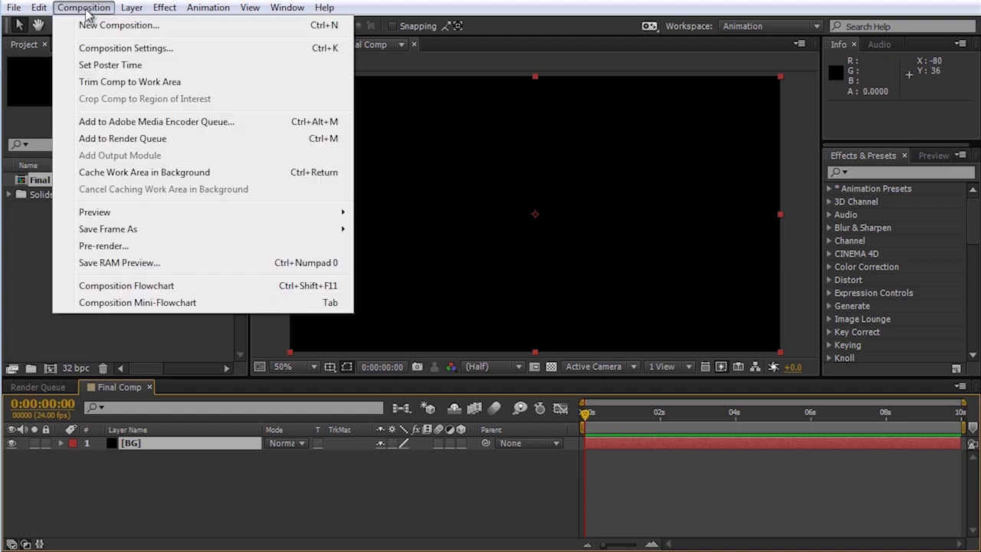
{"action": "left_click", "coordinate": [129, 28]}
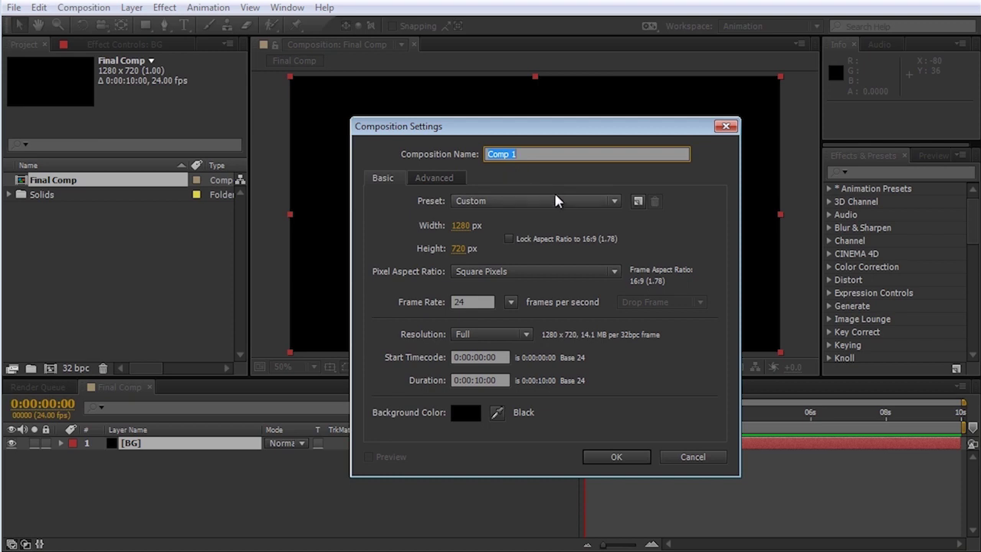
{"action": "type", "text": "Emitter Source"}
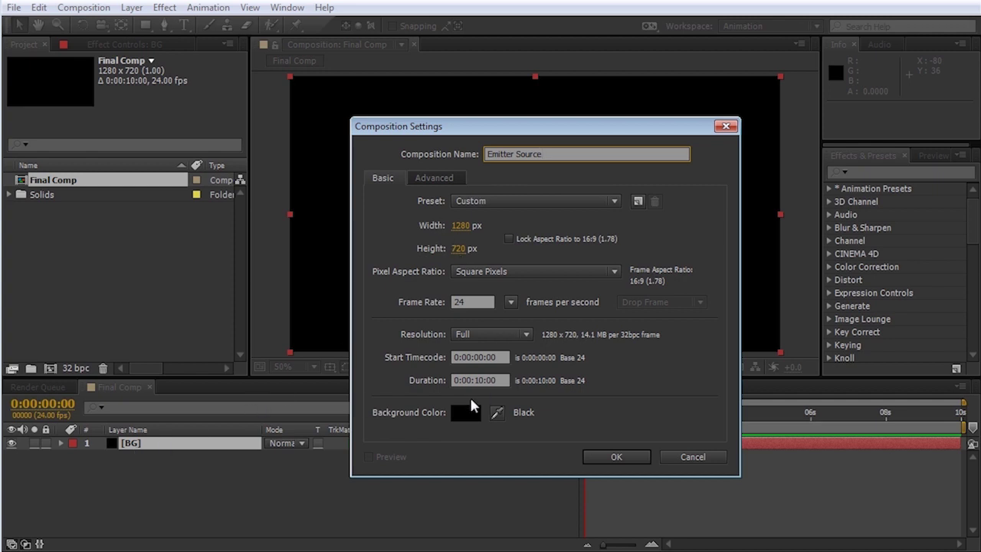
{"action": "left_click", "coordinate": [615, 455]}
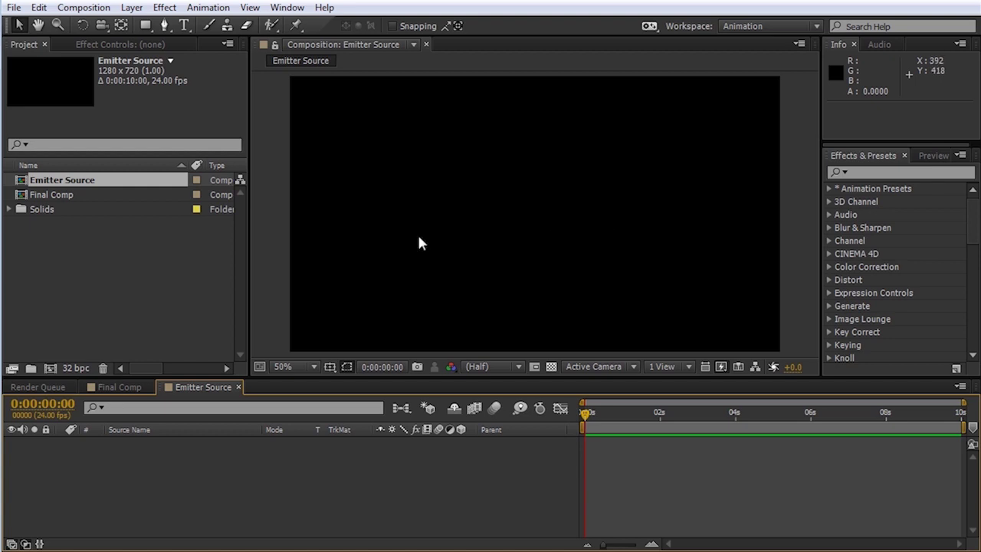
Step: Open Fire Source PreComp from the Solids folder on a black background and select White Solid 2
{"action": "left_click", "coordinate": [11, 211]}
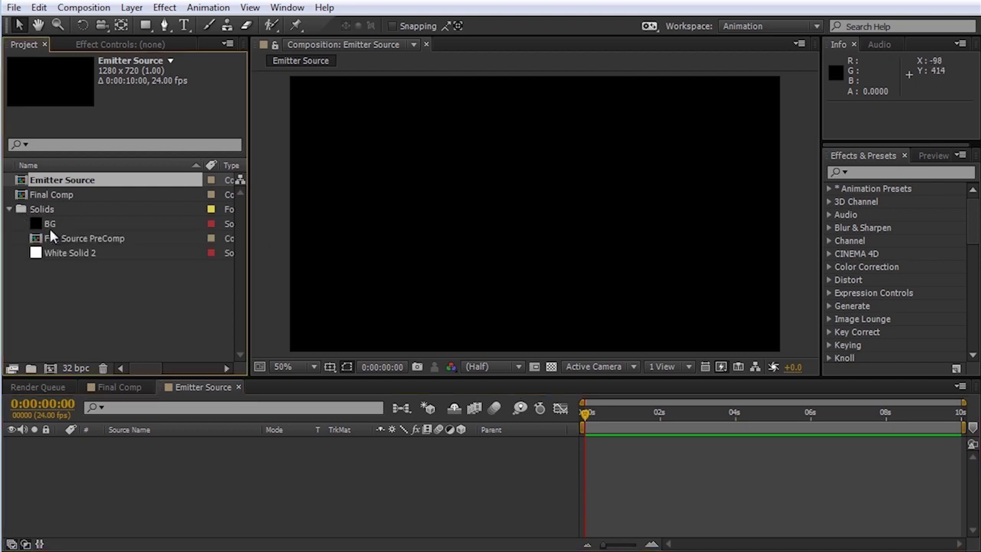
{"action": "left_click", "coordinate": [55, 242]}
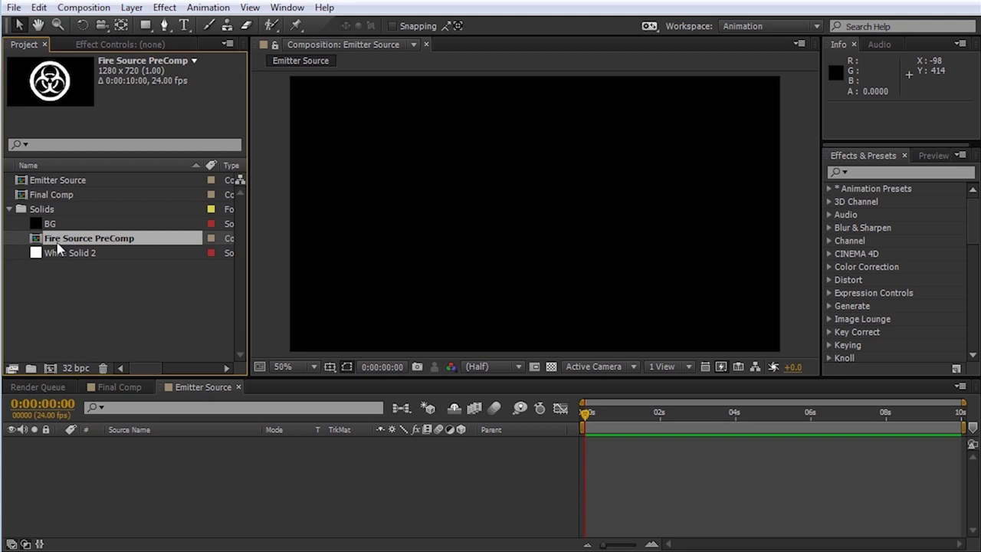
{"action": "double_click", "coordinate": [60, 243]}
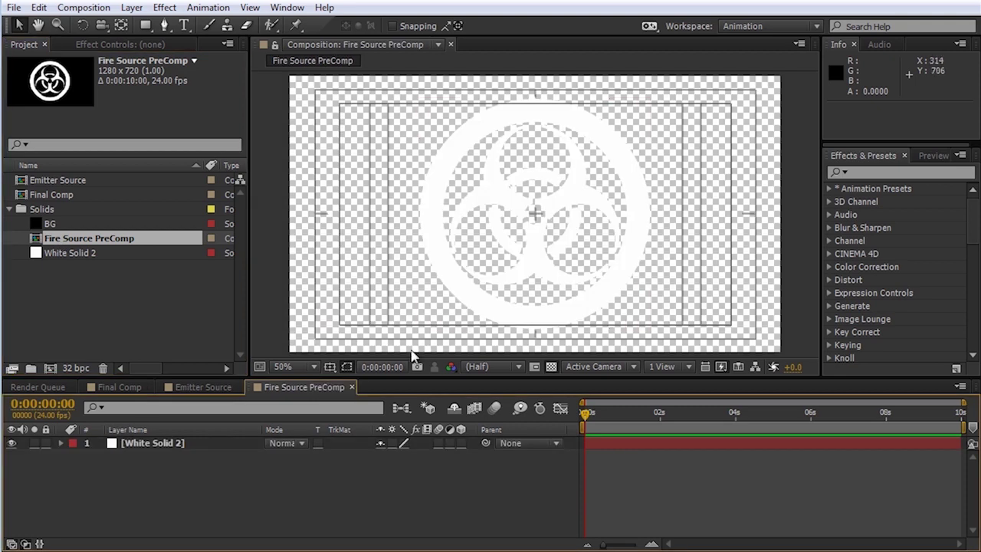
{"action": "left_click", "coordinate": [551, 366]}
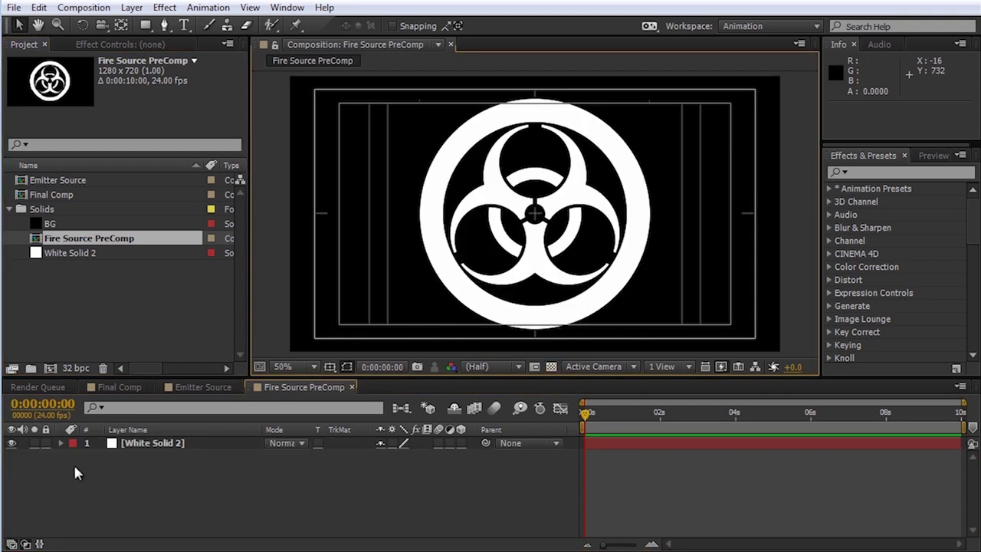
{"action": "left_click", "coordinate": [152, 443]}
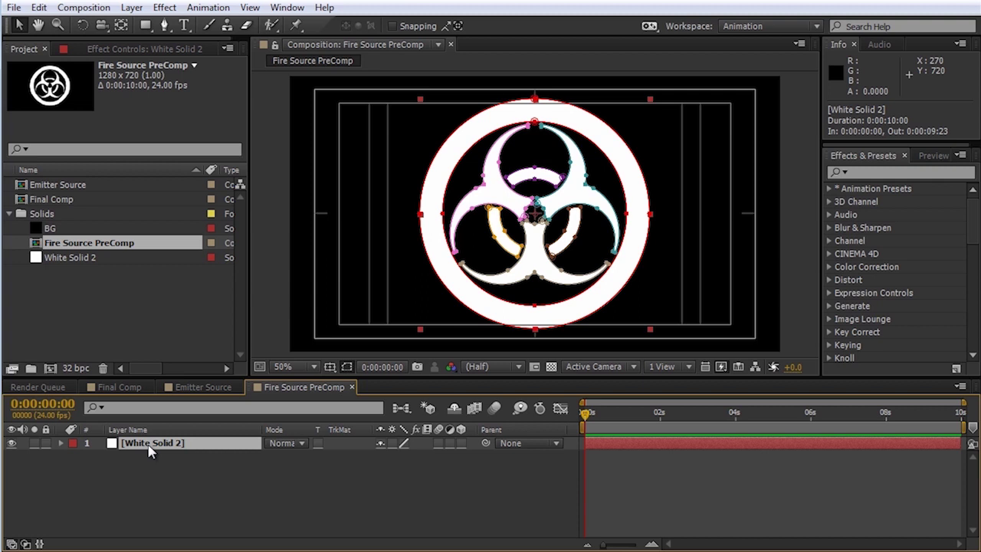
Step: Move White Solid 2 into Emitter Source and rename it 'Emitter'
{"action": "key", "text": "ctrl+x"}
{"action": "left_click", "coordinate": [193, 388]}
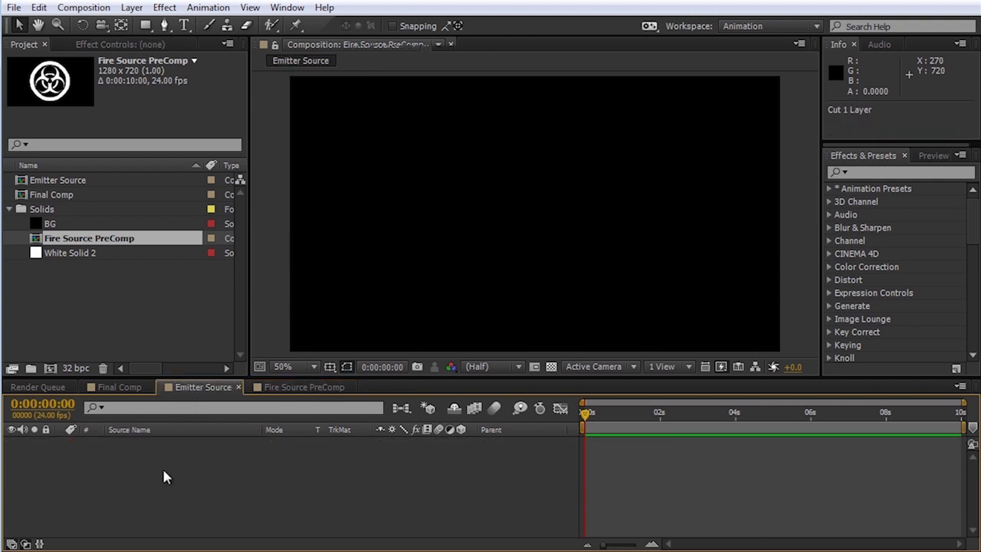
{"action": "key", "text": "ctrl+v"}
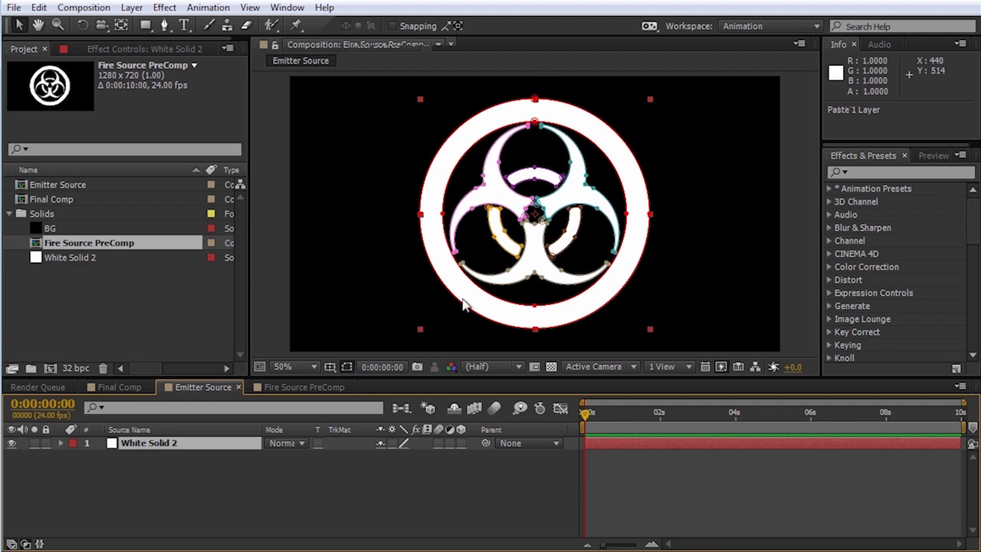
{"action": "left_click", "coordinate": [143, 452]}
{"action": "key", "text": "Return"}
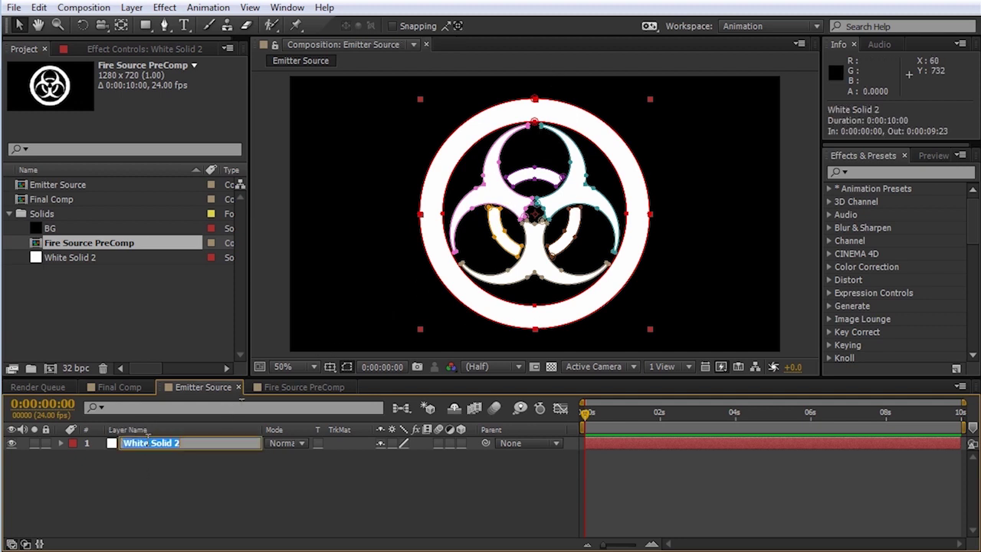
{"action": "type", "text": "Emitter"}
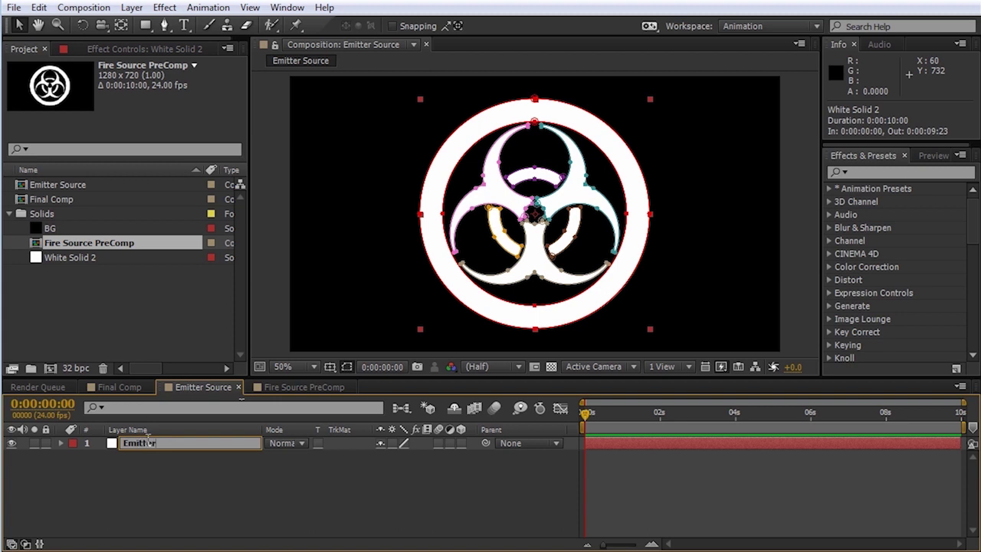
{"action": "key", "text": "Return"}
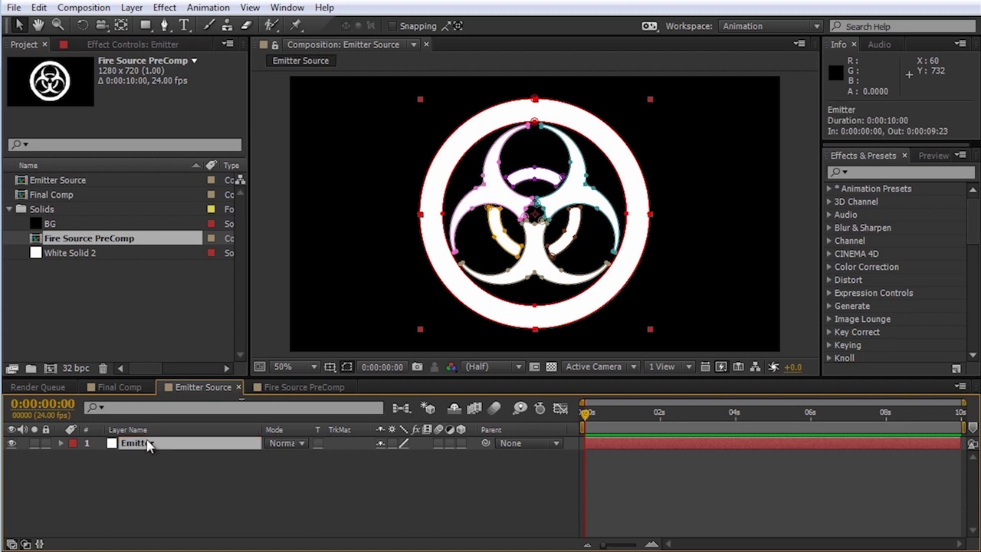
Step: Paste a copy of Emitter into Final Comp and close the Fire Source PreComp timeline
{"action": "key", "text": "ctrl+c"}
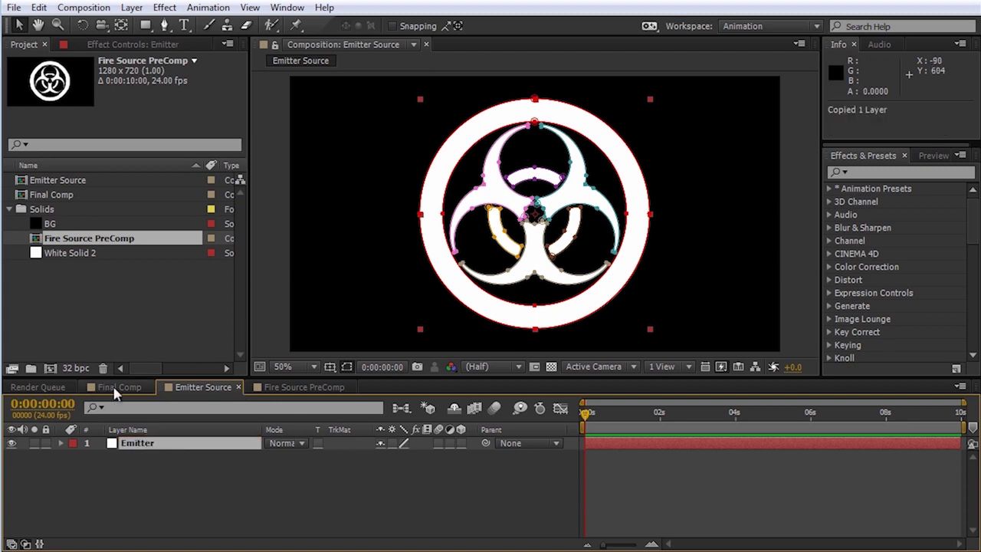
{"action": "left_click", "coordinate": [116, 387]}
{"action": "left_click", "coordinate": [120, 492]}
{"action": "key", "text": "ctrl+v"}
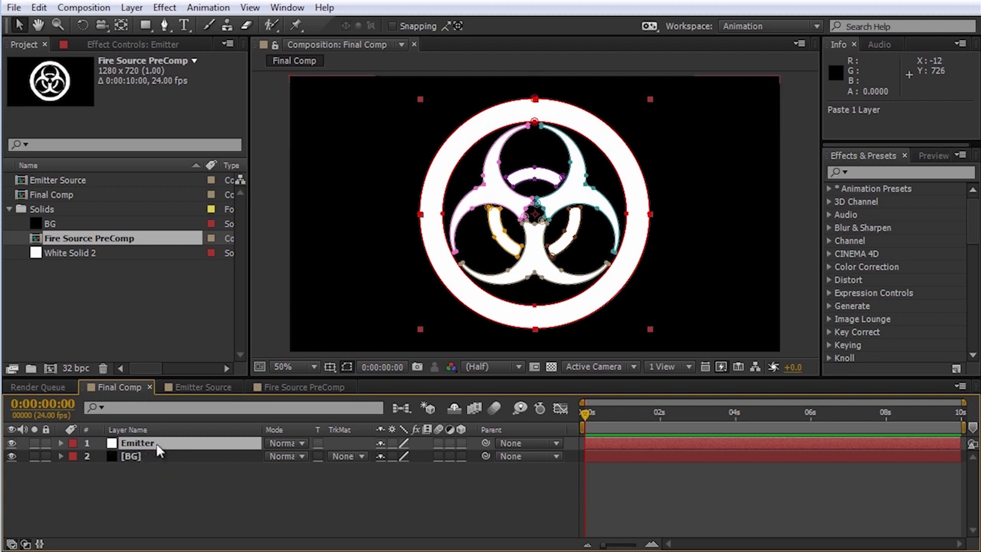
{"action": "left_click", "coordinate": [195, 387]}
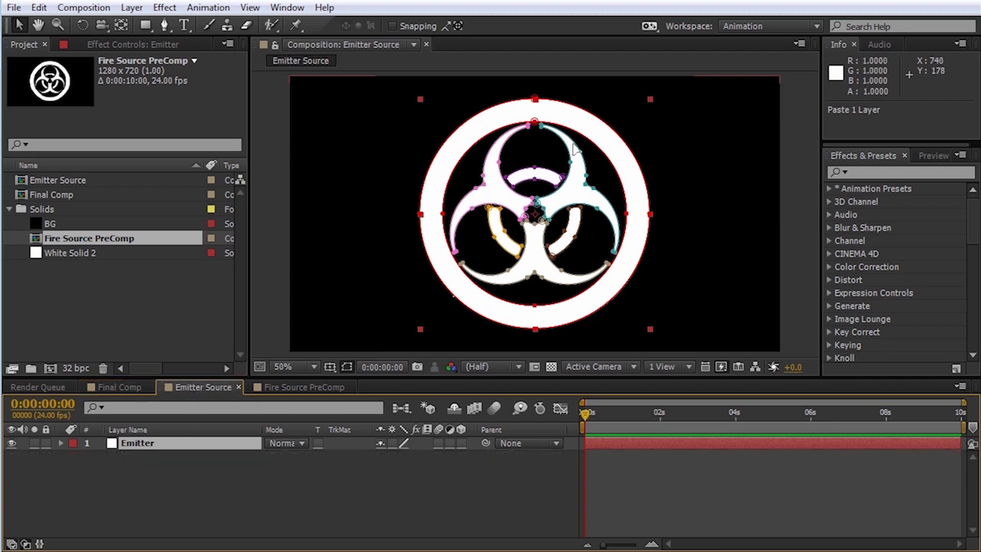
{"action": "left_click", "coordinate": [350, 386]}
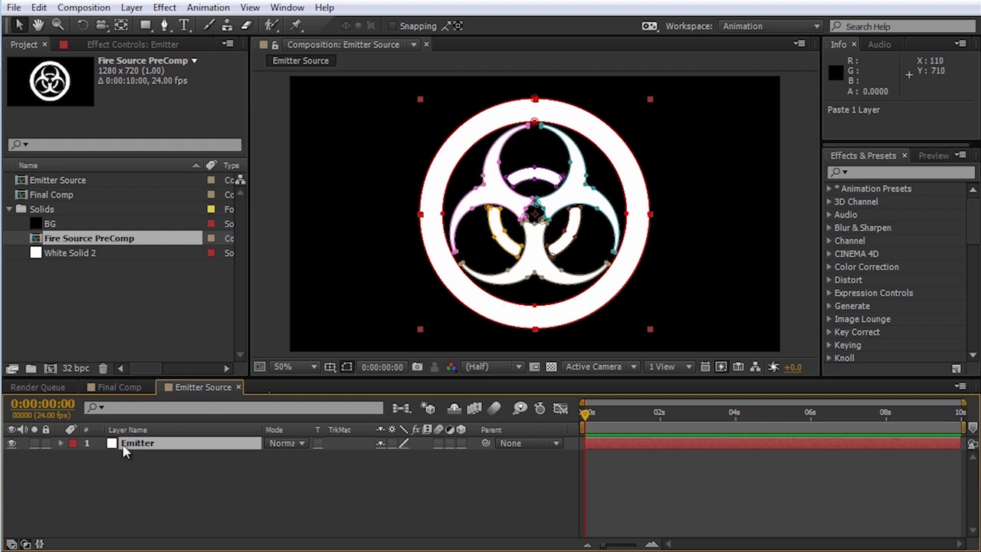
Step: Delete Masks 3 through 8 from the Emitter layer, leaving only the outer ring
{"action": "key", "text": "m"}
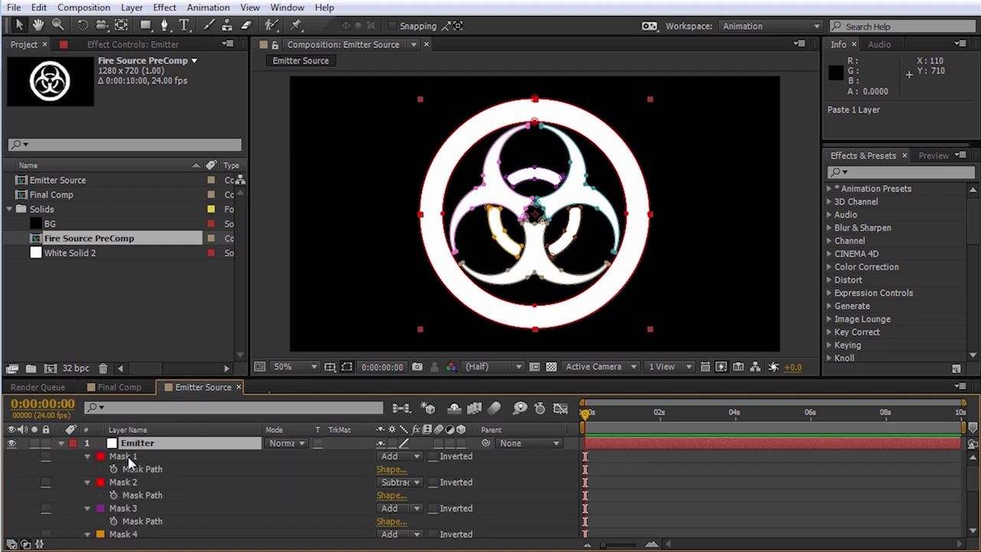
{"action": "left_click", "coordinate": [128, 509]}
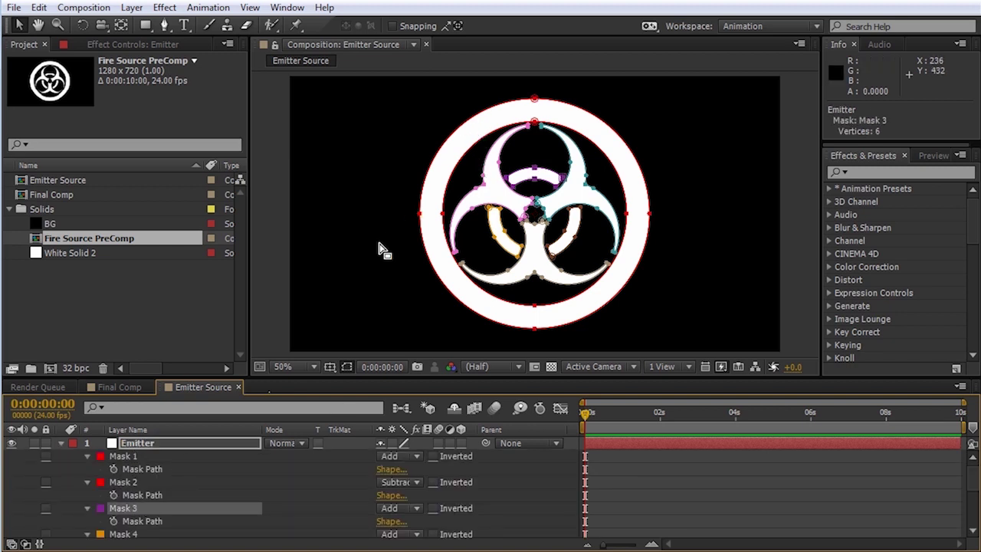
{"action": "scroll", "coordinate": [126, 510], "scroll_direction": "down", "scroll_amount": 4}
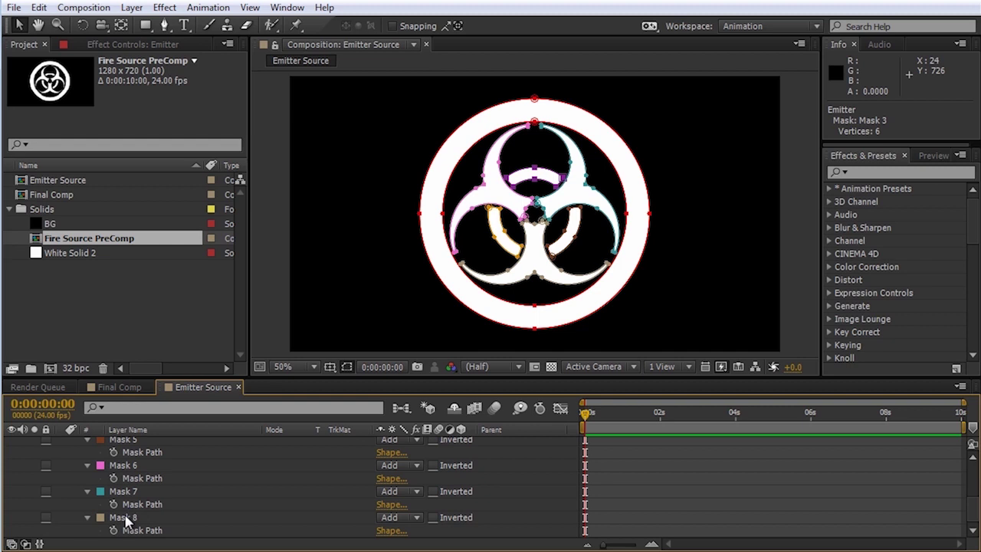
{"action": "left_click", "coordinate": [125, 521], "text": "shift"}
{"action": "key", "text": "Delete"}
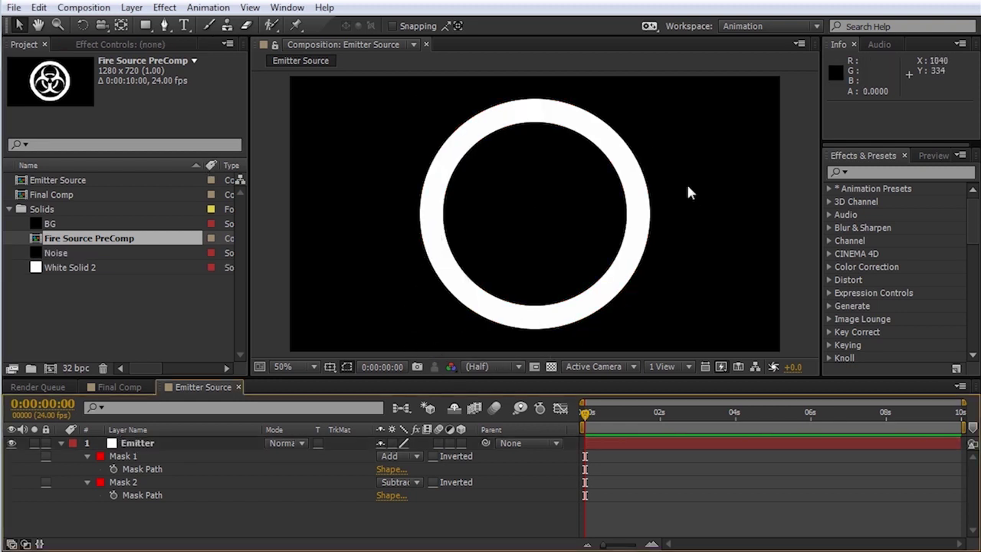
{"action": "left_click", "coordinate": [426, 182]}
{"action": "left_click", "coordinate": [152, 442]}
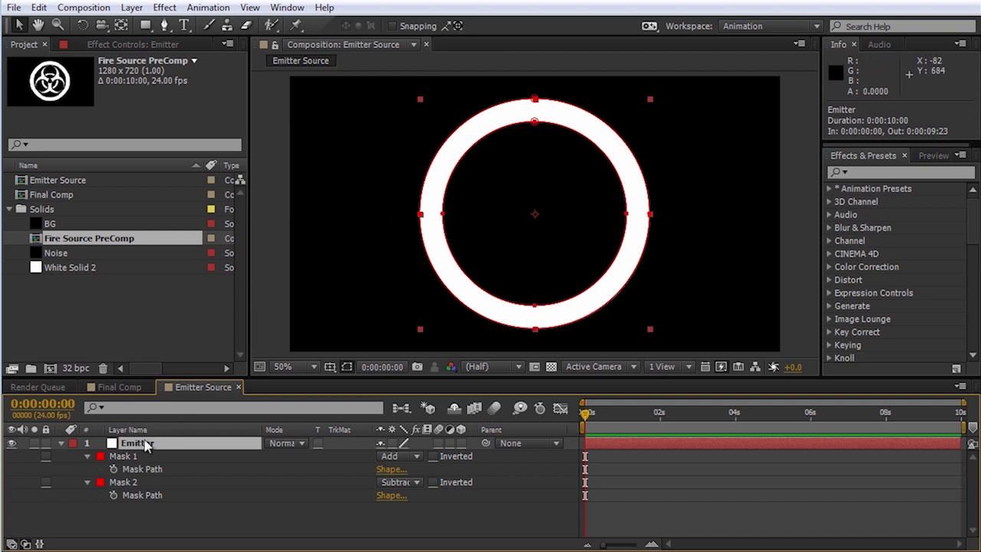
{"action": "left_click", "coordinate": [165, 7]}
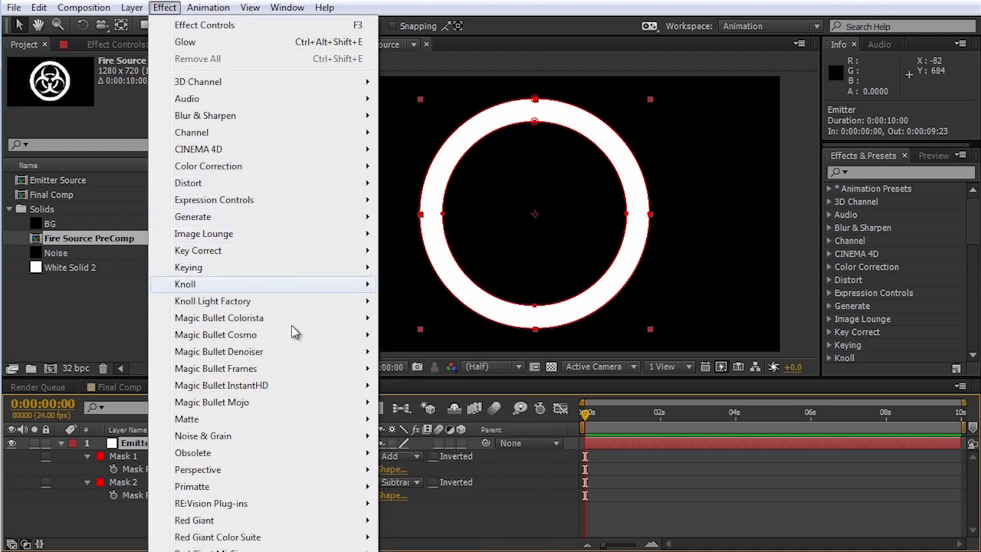
Step: Apply Turbulent Noise to the Emitter ring with Rocky fractal type and Contrast 251
{"action": "mouse_move", "coordinate": [295, 442]}
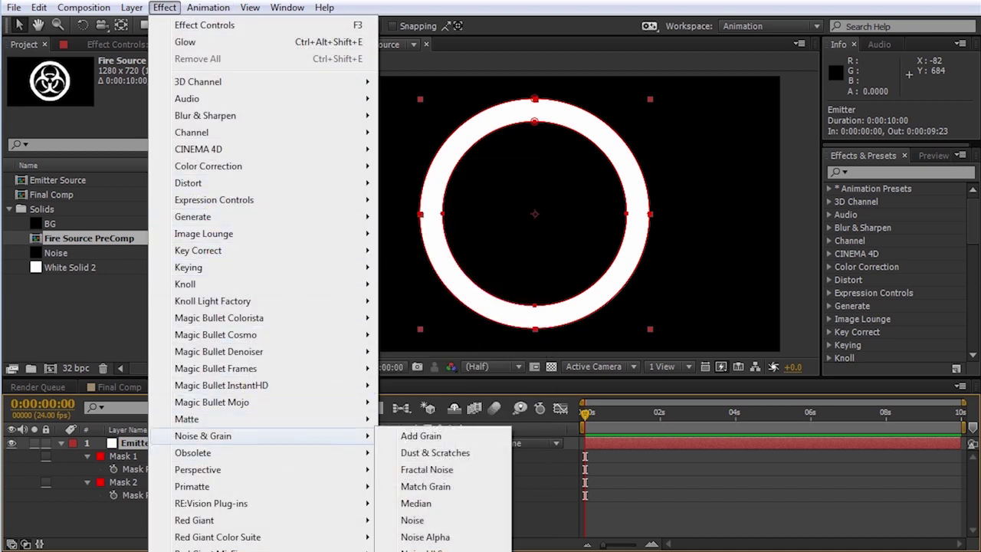
{"action": "left_click", "coordinate": [422, 551]}
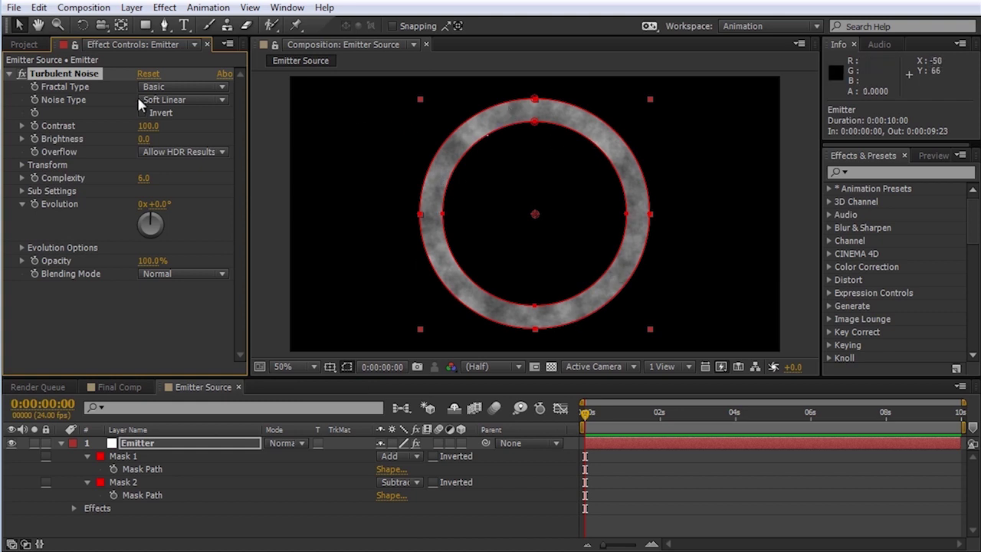
{"action": "left_click", "coordinate": [199, 87]}
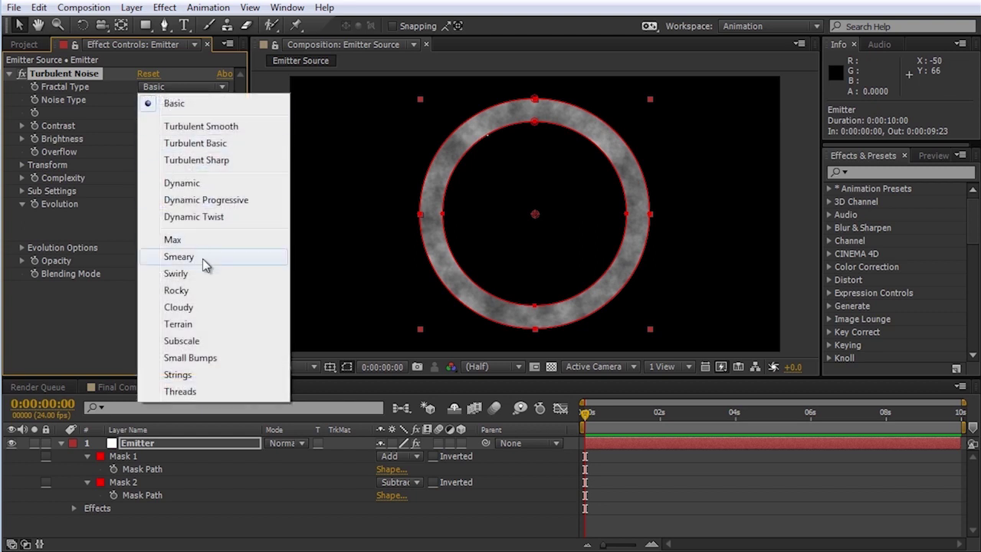
{"action": "left_click", "coordinate": [203, 285]}
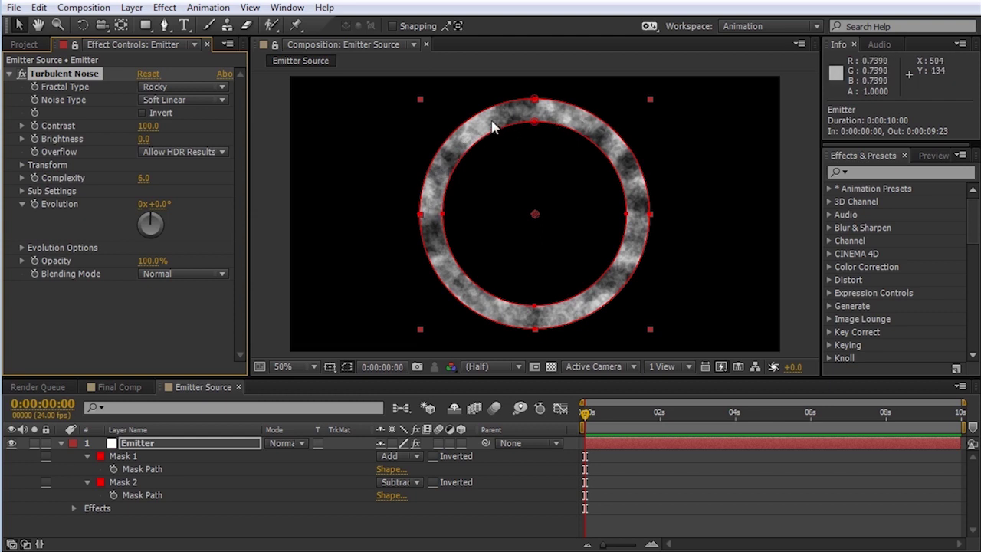
{"action": "left_click_drag", "start_coordinate": [148, 126], "coordinate": [271, 128]}
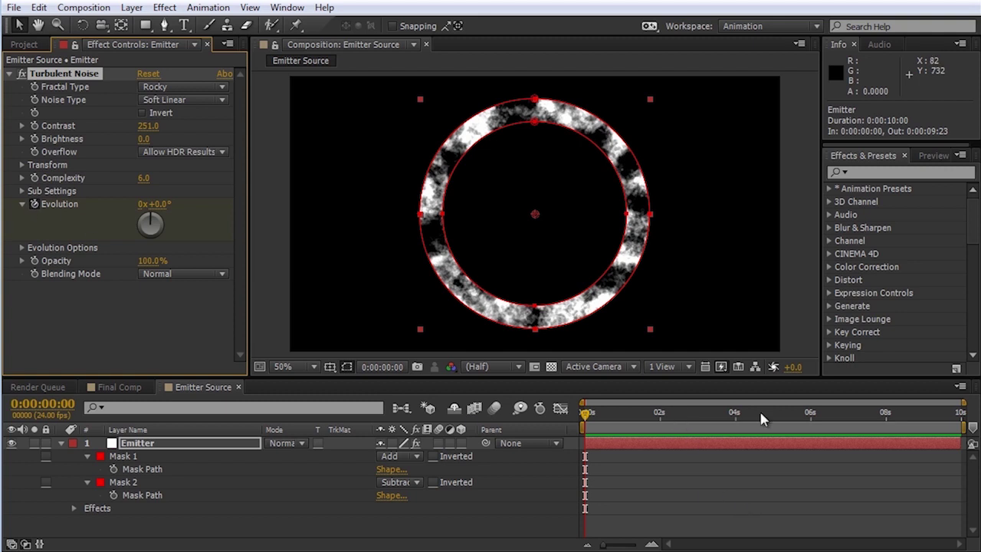
Step: Drive Turbulent Noise Evolution with a time*50 expression, verify it animates, then return to Final Comp
{"action": "left_click", "coordinate": [34, 204], "text": "alt"}
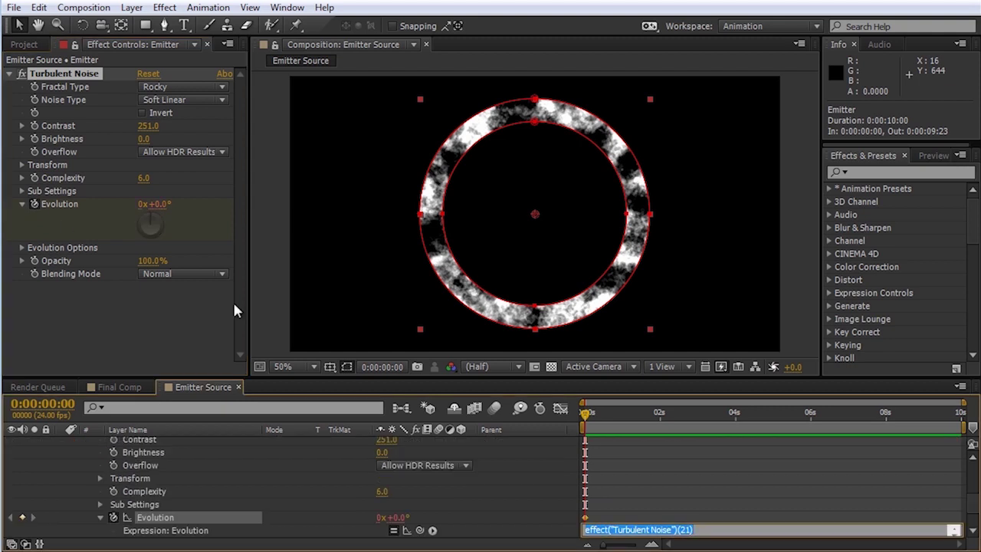
{"action": "type", "text": "time*50"}
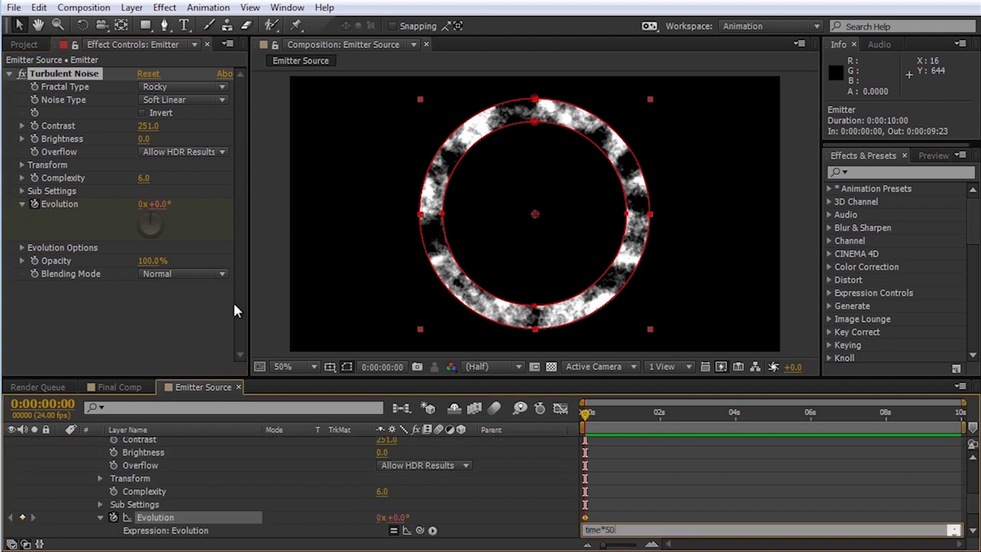
{"action": "key", "text": "KP_Enter"}
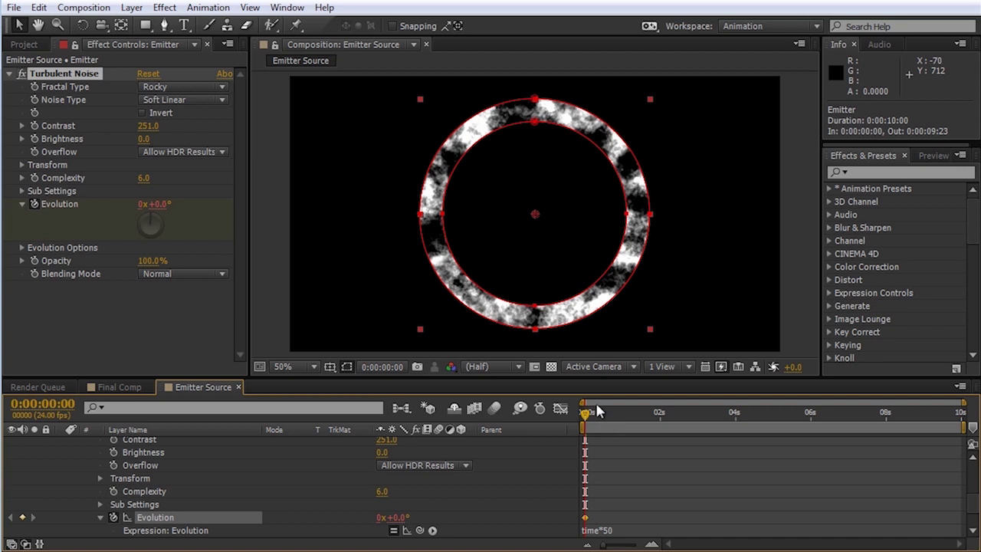
{"action": "left_click_drag", "start_coordinate": [586, 413], "coordinate": [751, 429]}
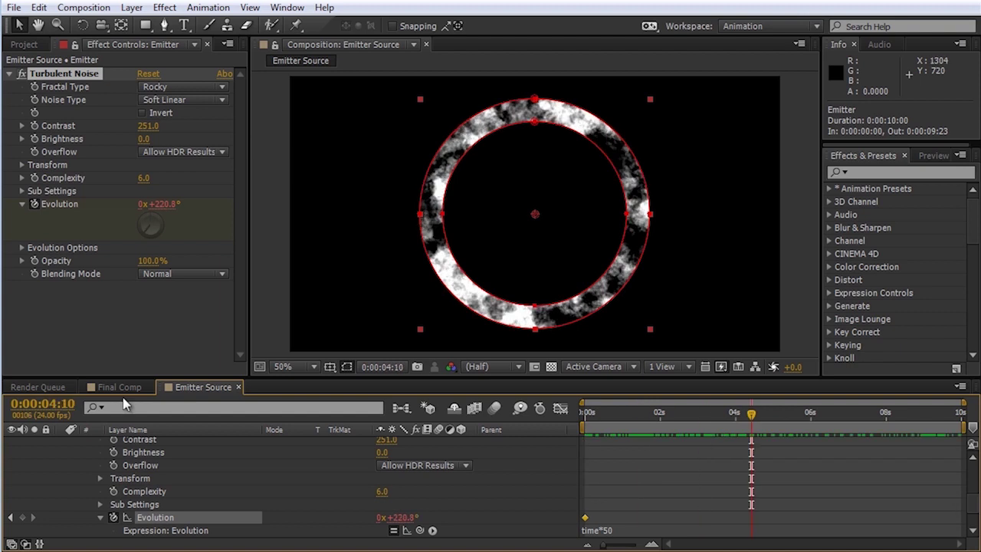
{"action": "left_click", "coordinate": [108, 382]}
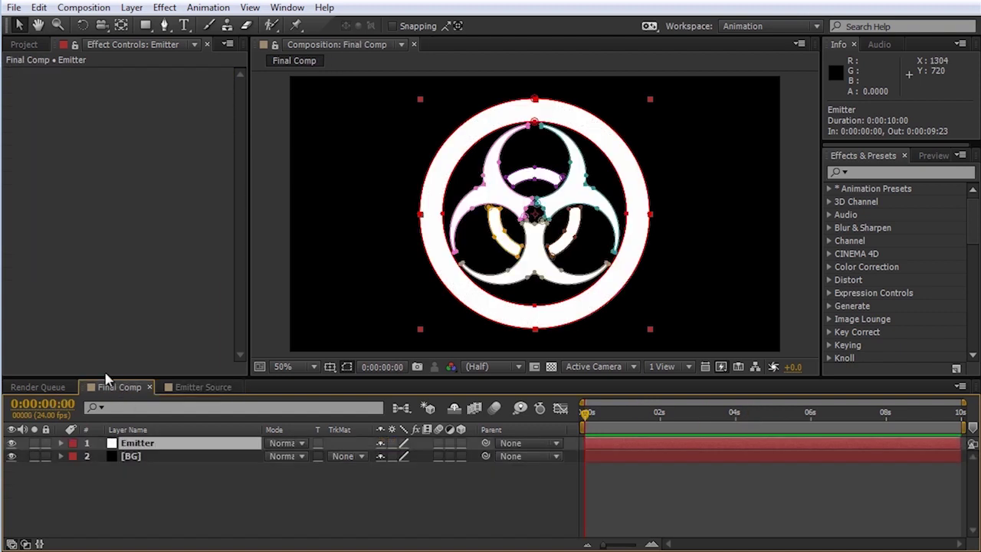
Step: Add Emitter Source to Final Comp as a 3D layer, stacked between Emitter and BG
{"action": "left_click", "coordinate": [23, 44]}
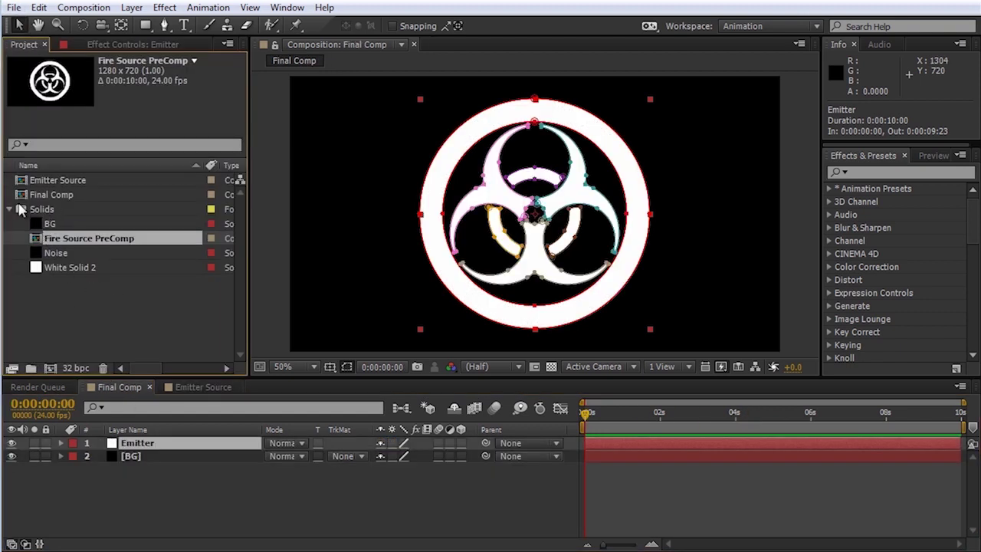
{"action": "left_click", "coordinate": [44, 182]}
{"action": "left_click_drag", "start_coordinate": [44, 180], "coordinate": [124, 448]}
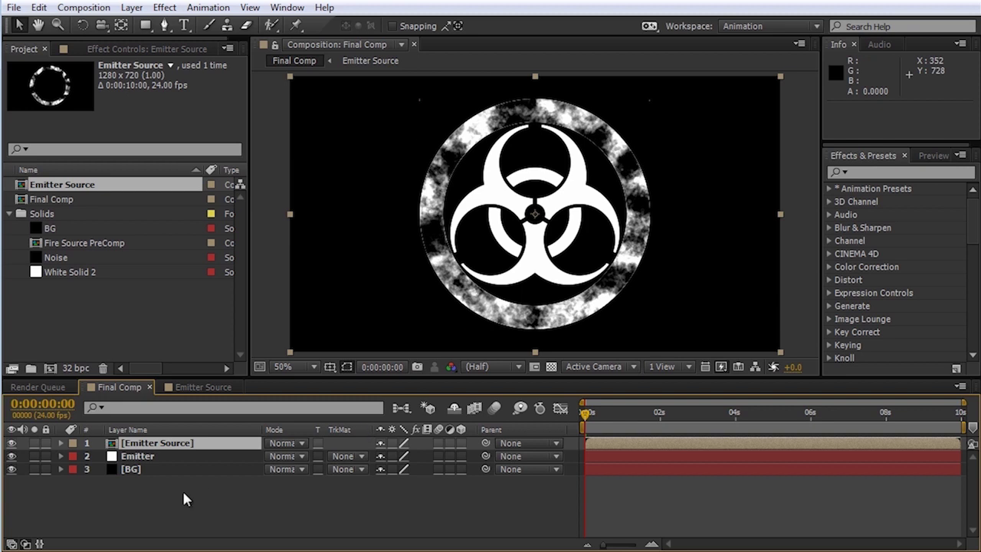
{"action": "left_click", "coordinate": [460, 443]}
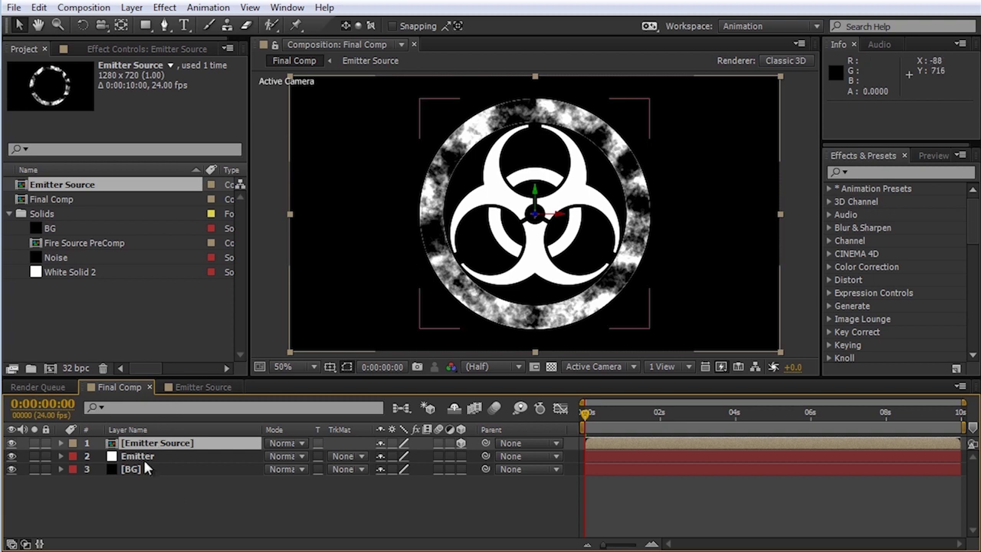
{"action": "left_click_drag", "start_coordinate": [142, 456], "coordinate": [131, 443]}
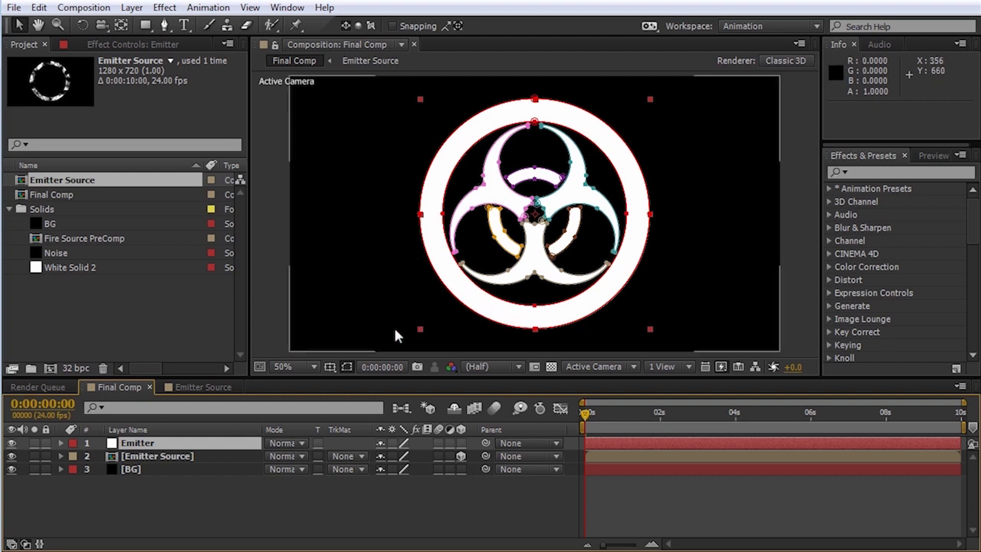
Step: Create a new solid named Element and apply the Element effect to it
{"action": "left_click", "coordinate": [132, 7]}
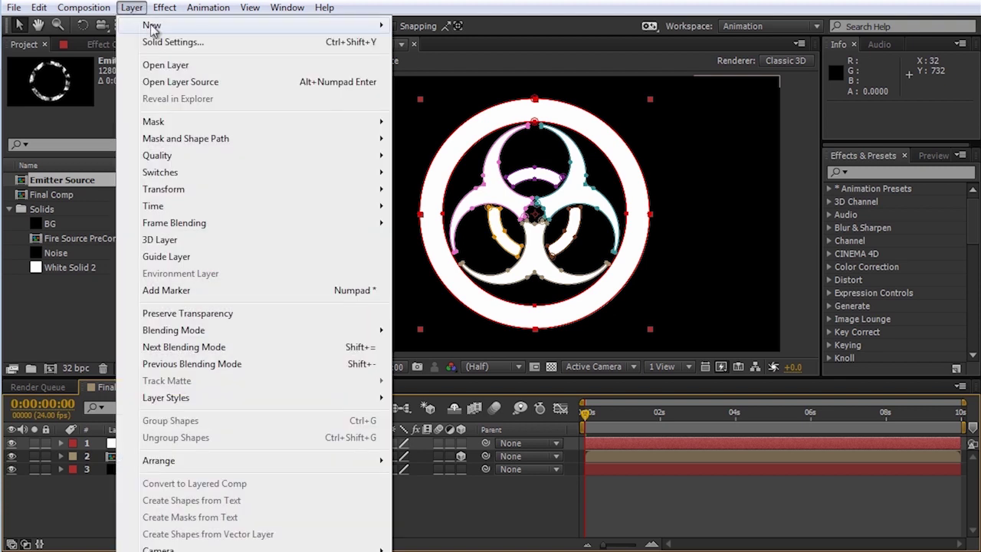
{"action": "mouse_move", "coordinate": [230, 26]}
{"action": "left_click", "coordinate": [444, 41]}
{"action": "type", "text": "Element"}
{"action": "key", "text": "Return"}
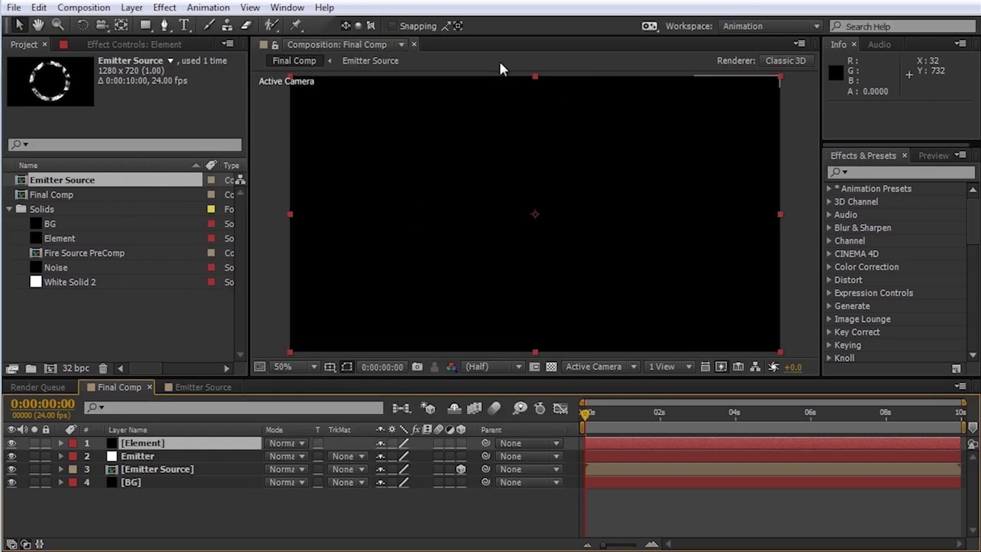
{"action": "left_click", "coordinate": [164, 8]}
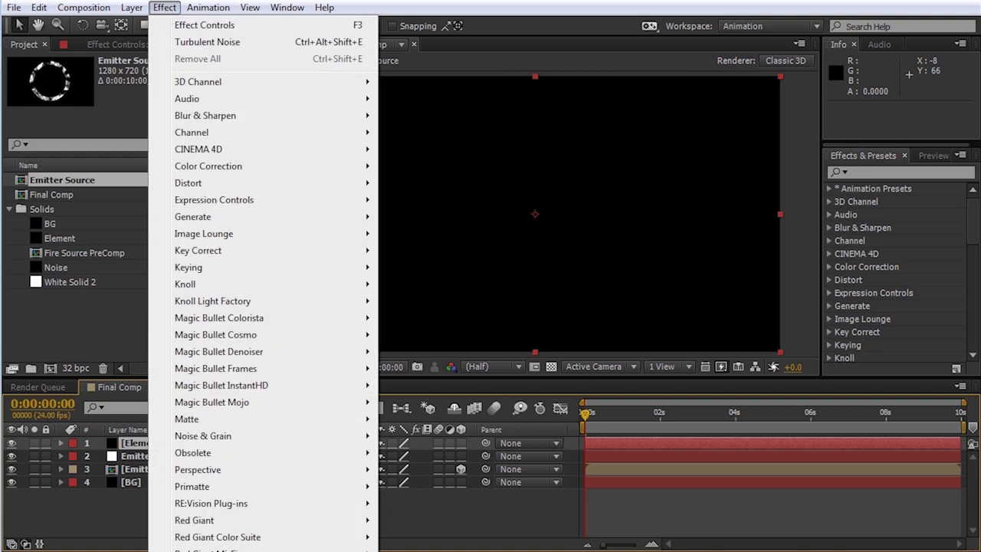
{"action": "left_click", "coordinate": [429, 550]}
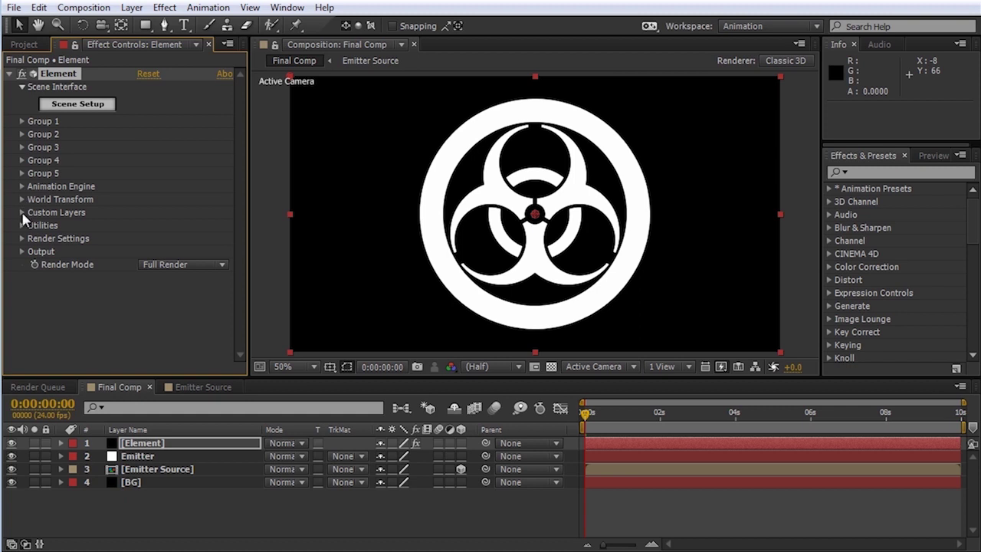
Step: Under Custom Layers > Custom Text and Masks, set Path Layer 1 to the Emitter layer
{"action": "left_click", "coordinate": [22, 213]}
{"action": "left_click", "coordinate": [35, 225]}
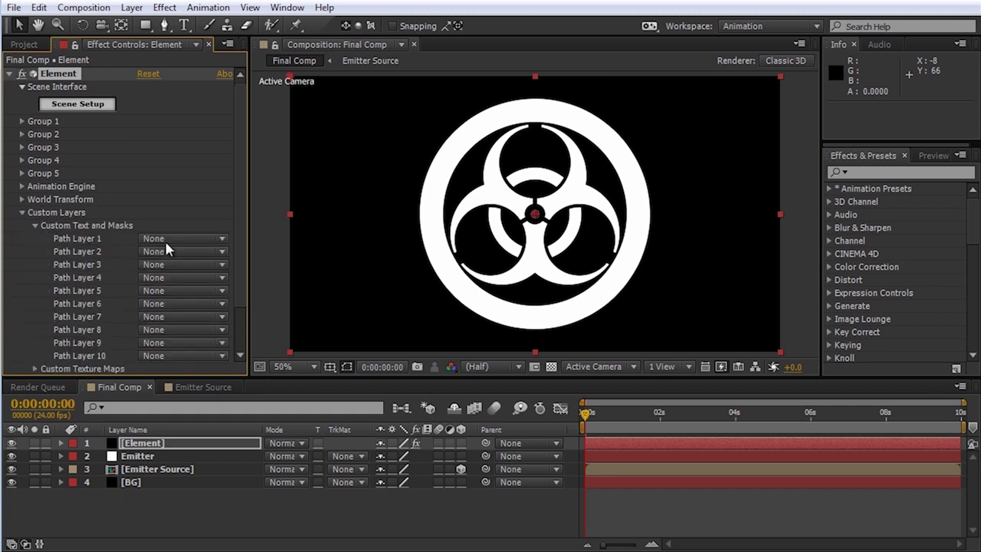
{"action": "left_click", "coordinate": [192, 238]}
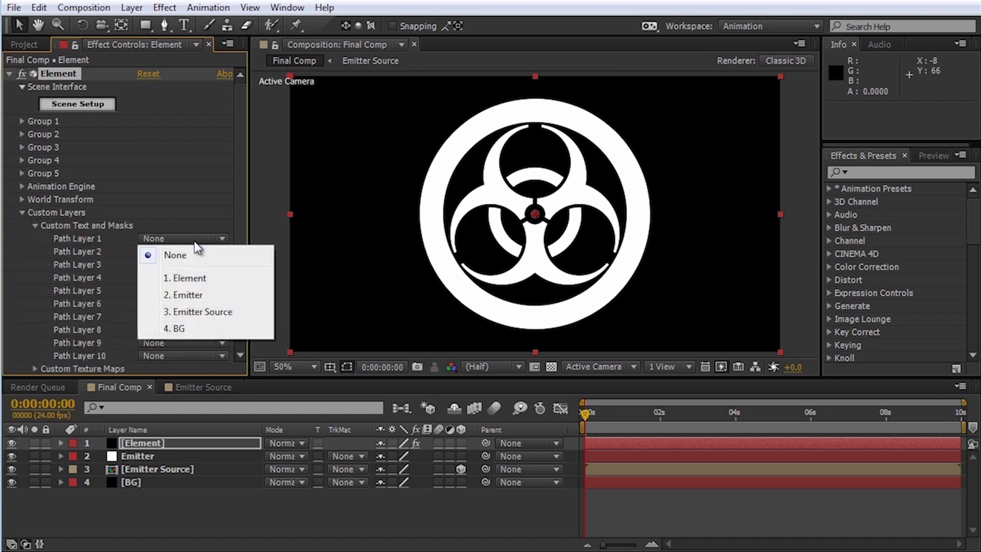
{"action": "left_click", "coordinate": [191, 295]}
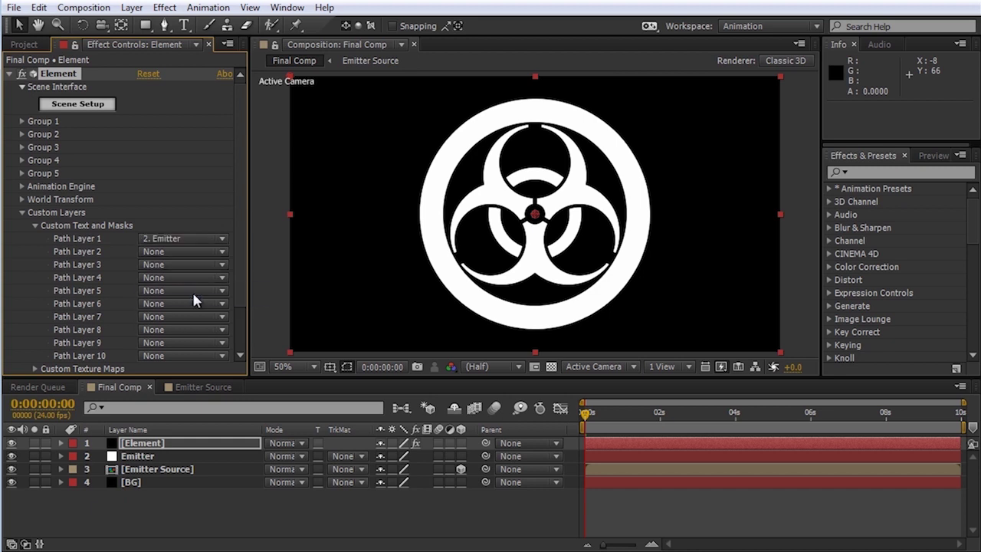
Step: In Element Scene Setup, set Bevel 1's extrusion depth to 0.25
{"action": "left_click", "coordinate": [73, 107]}
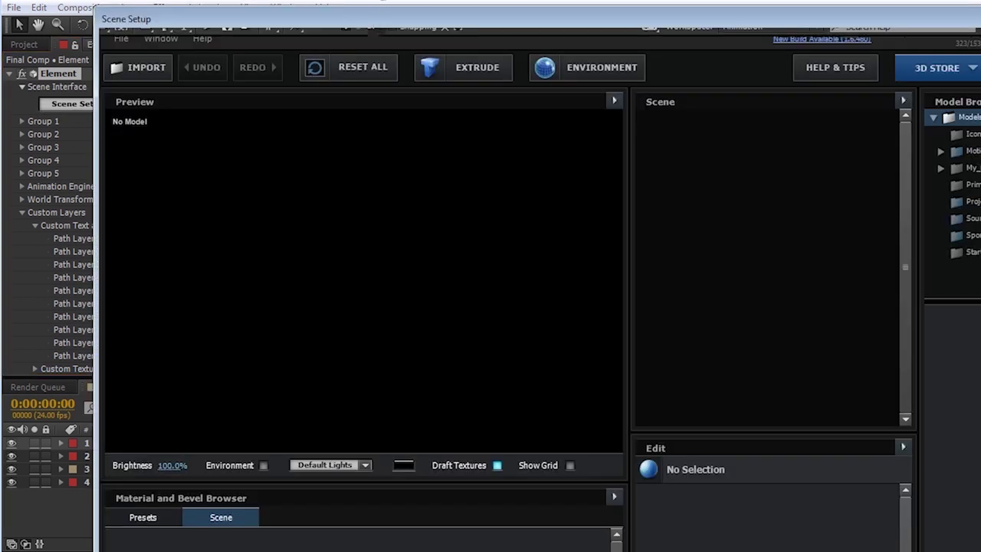
{"action": "left_click_drag", "start_coordinate": [980, 551], "coordinate": [836, 498]}
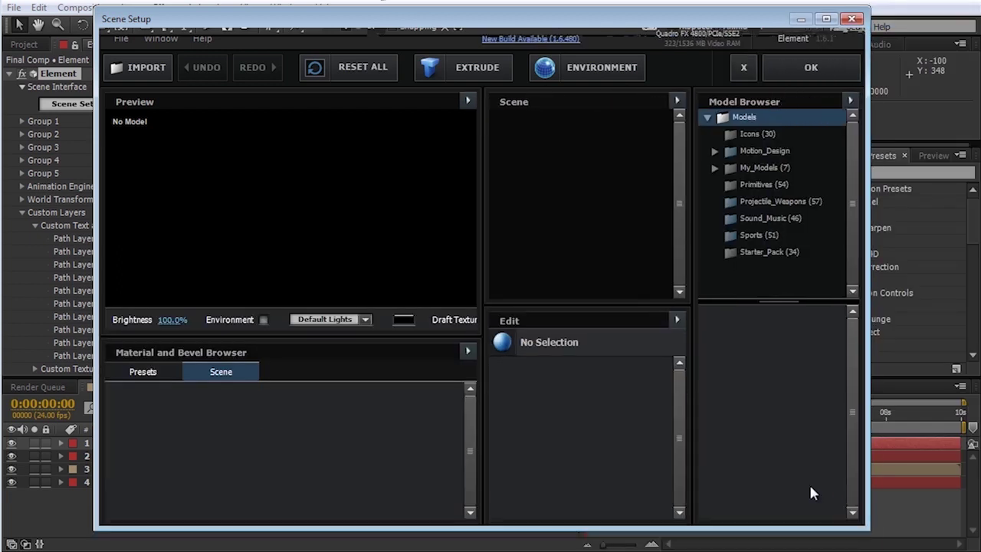
{"action": "left_click_drag", "start_coordinate": [303, 217], "coordinate": [361, 219]}
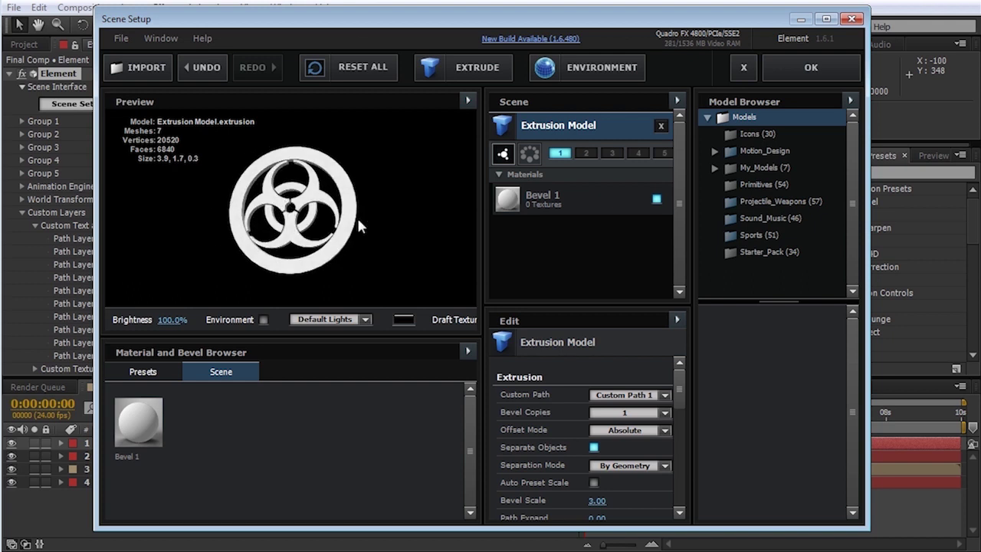
{"action": "left_click", "coordinate": [594, 198]}
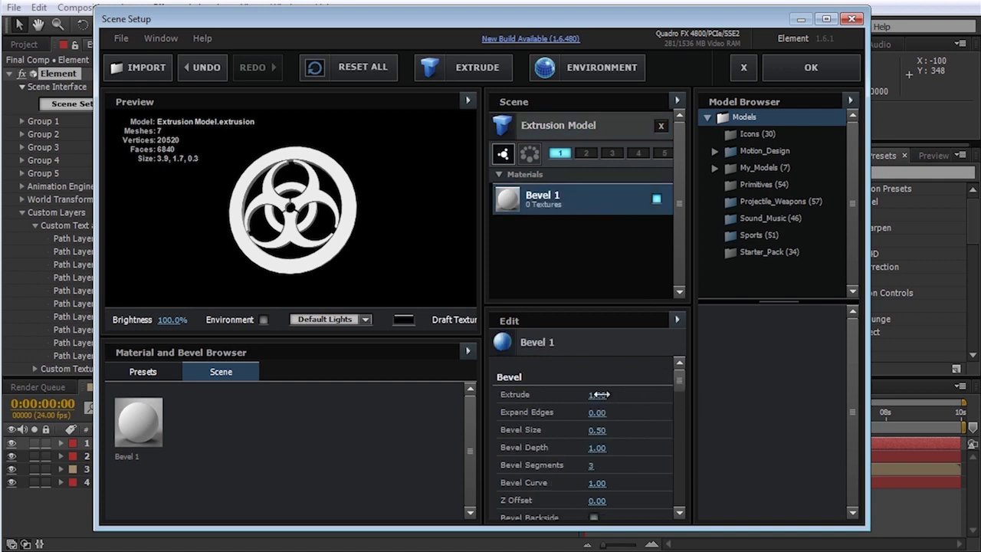
{"action": "left_click_drag", "start_coordinate": [588, 394], "coordinate": [539, 393]}
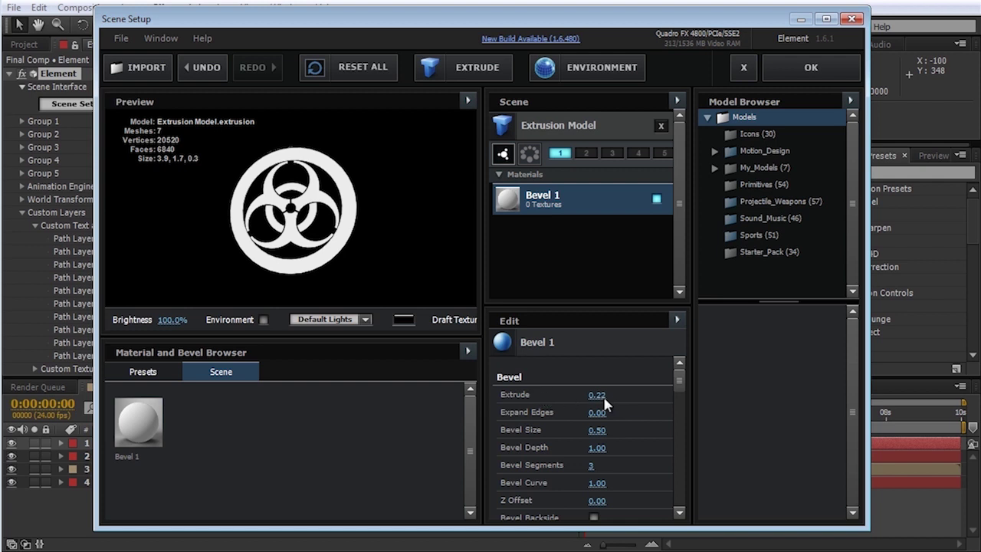
{"action": "type", "text": "0.25"}
{"action": "mouse_move", "coordinate": [253, 219]}
{"action": "left_mouse_down"}
{"action": "mouse_move", "coordinate": [208, 219]}
{"action": "mouse_move", "coordinate": [260, 228]}
{"action": "left_mouse_up"}
Step: Apply the Pro_Shaders > Metal > gold_paint material to the model and accept the scene
{"action": "left_click", "coordinate": [142, 372]}
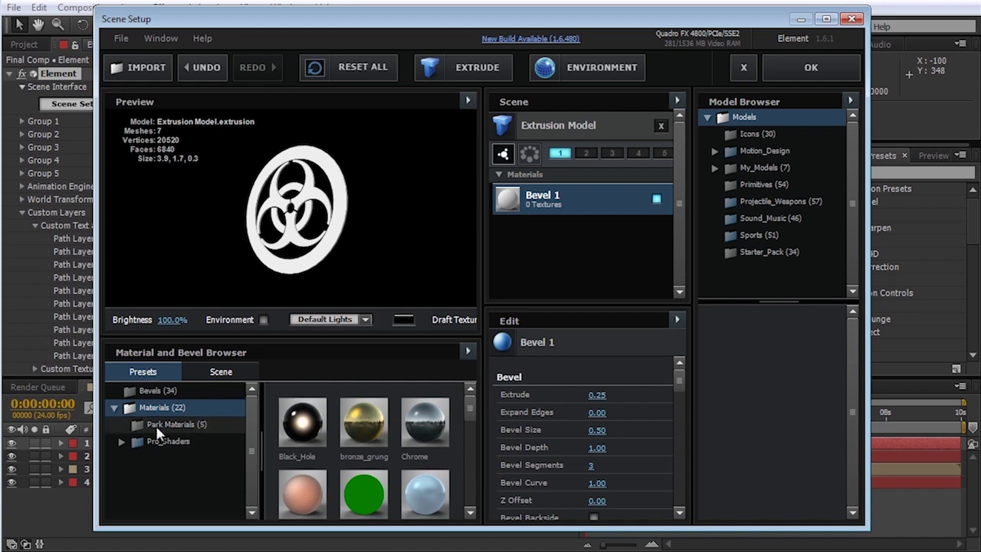
{"action": "left_click", "coordinate": [120, 440]}
{"action": "left_click_drag", "start_coordinate": [255, 433], "coordinate": [251, 433]}
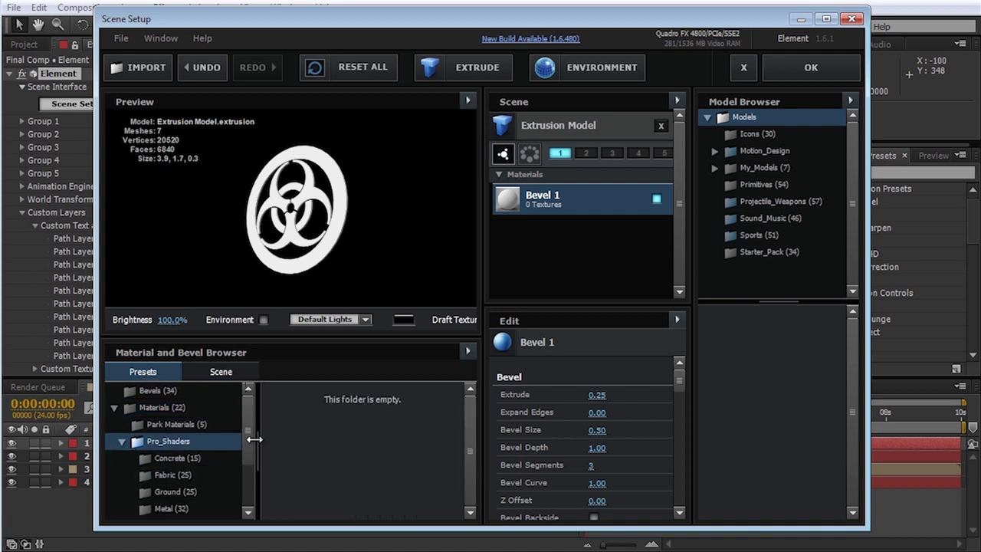
{"action": "left_click", "coordinate": [164, 508]}
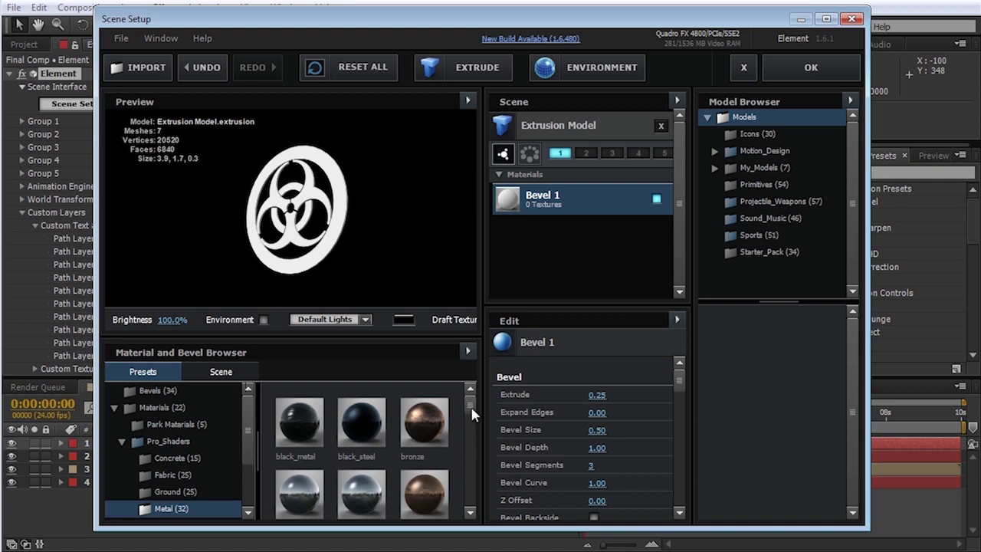
{"action": "scroll", "coordinate": [470, 414], "scroll_direction": "down", "scroll_amount": 3}
{"action": "left_click_drag", "start_coordinate": [424, 480], "coordinate": [338, 194]}
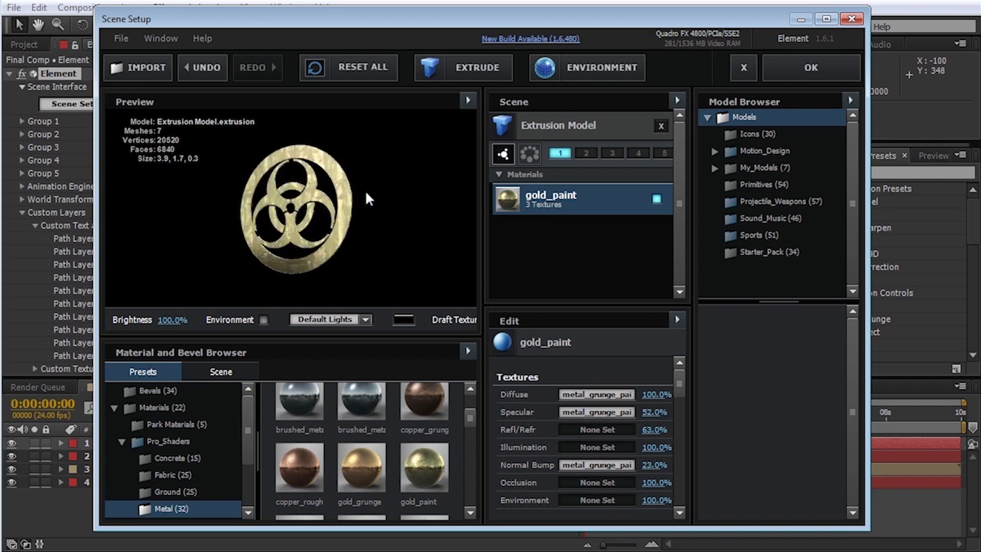
{"action": "left_click", "coordinate": [805, 73]}
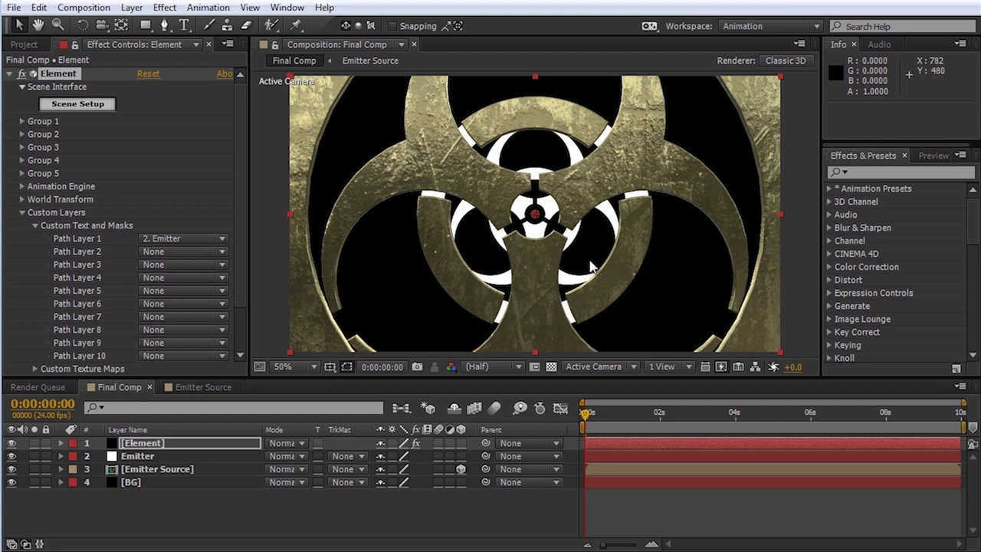
Step: Lower Group 1's Particle Size to about 4 and move Emitter Source to the top of the stack
{"action": "left_click", "coordinate": [22, 121]}
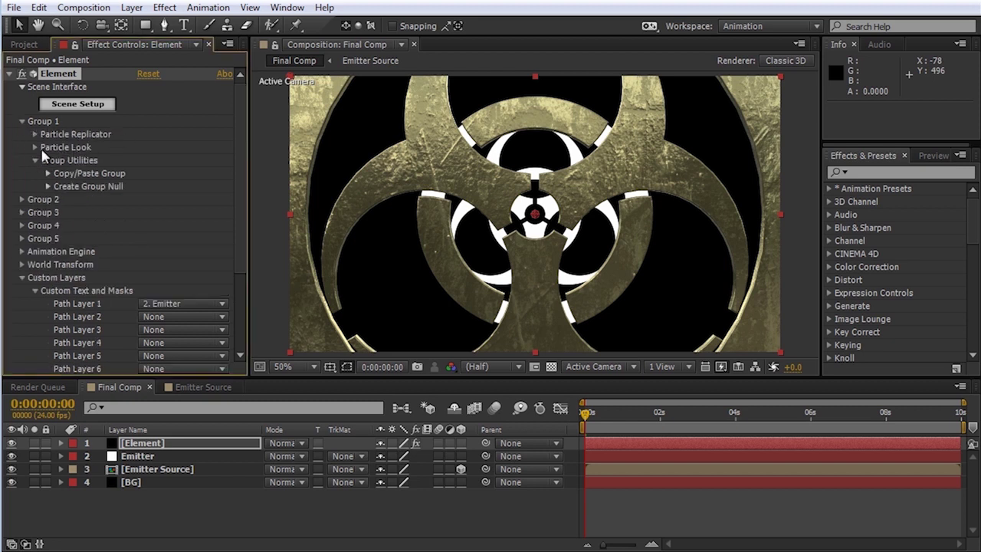
{"action": "left_click", "coordinate": [34, 147]}
{"action": "left_click_drag", "start_coordinate": [155, 167], "coordinate": [105, 167]}
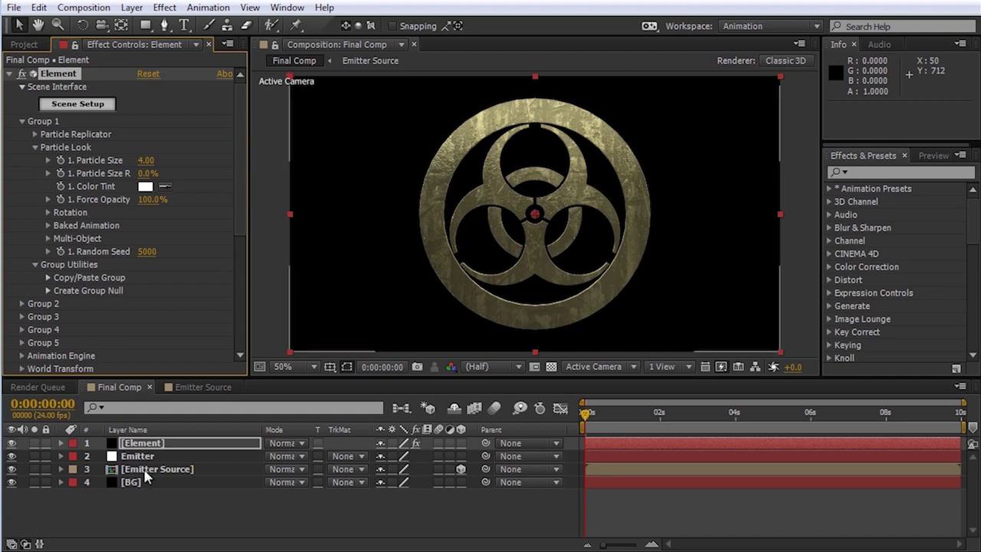
{"action": "left_click_drag", "start_coordinate": [146, 476], "coordinate": [150, 446]}
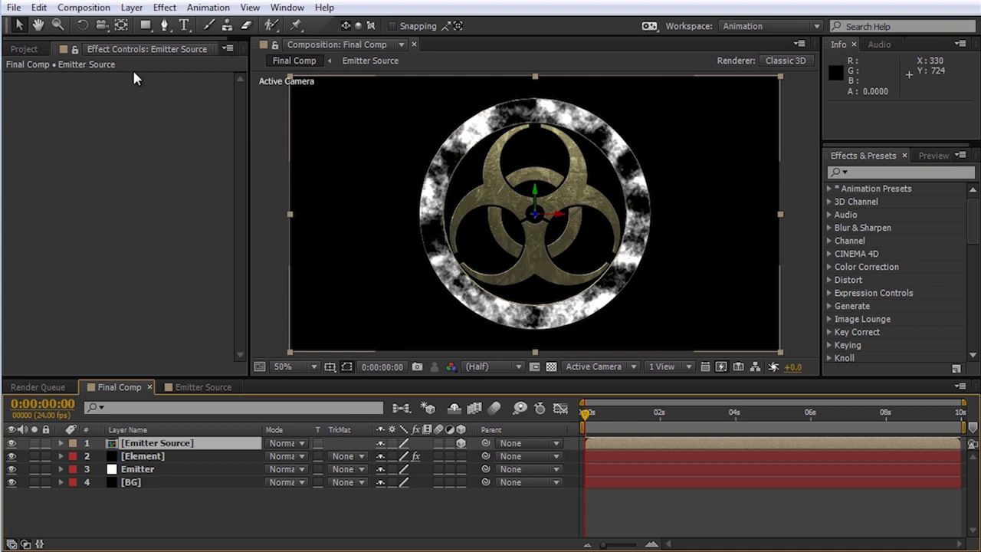
Step: Add a new camera layer to Final Comp with default settings
{"action": "left_click", "coordinate": [132, 8]}
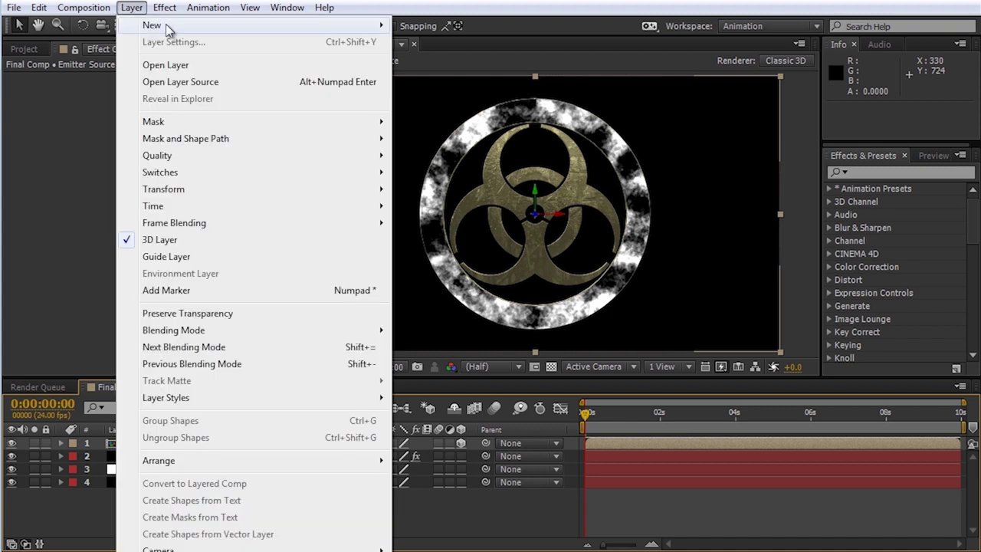
{"action": "mouse_move", "coordinate": [288, 34]}
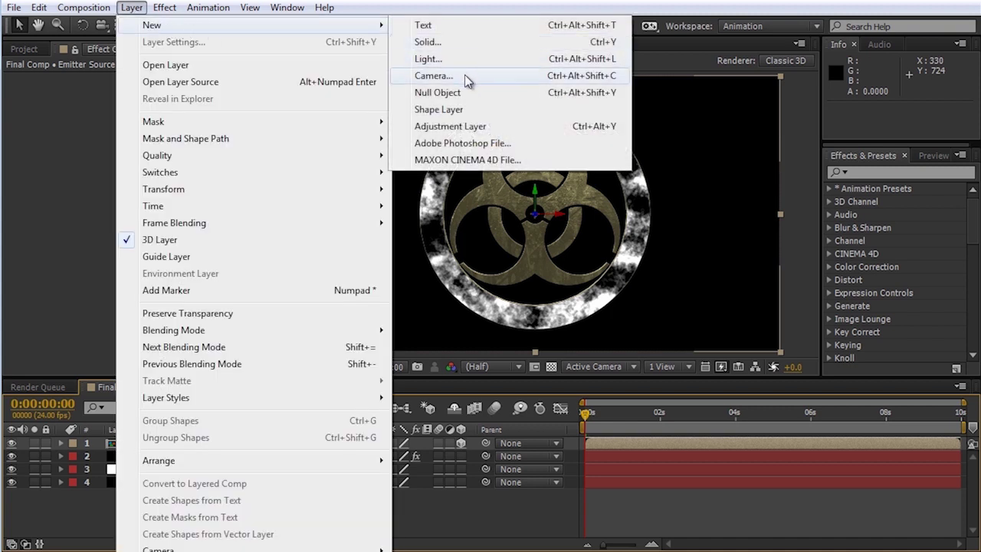
{"action": "left_click", "coordinate": [464, 74]}
{"action": "left_click", "coordinate": [647, 439]}
Step: Test-orbit the camera, undoing each orbit, and hide the Emitter Source layer
{"action": "left_click", "coordinate": [101, 25]}
{"action": "left_click_drag", "start_coordinate": [504, 222], "coordinate": [450, 219]}
{"action": "key", "text": "ctrl+z"}
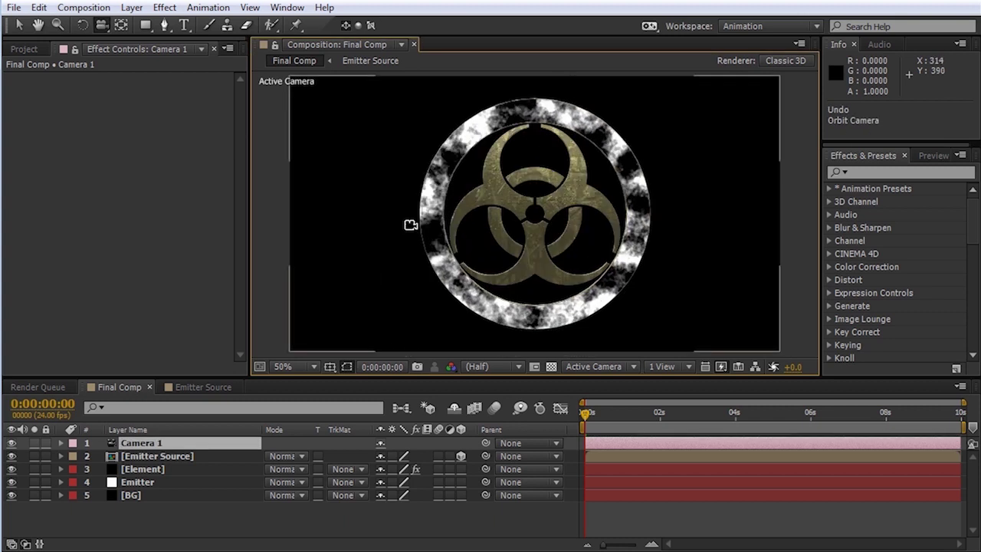
{"action": "left_click", "coordinate": [12, 455]}
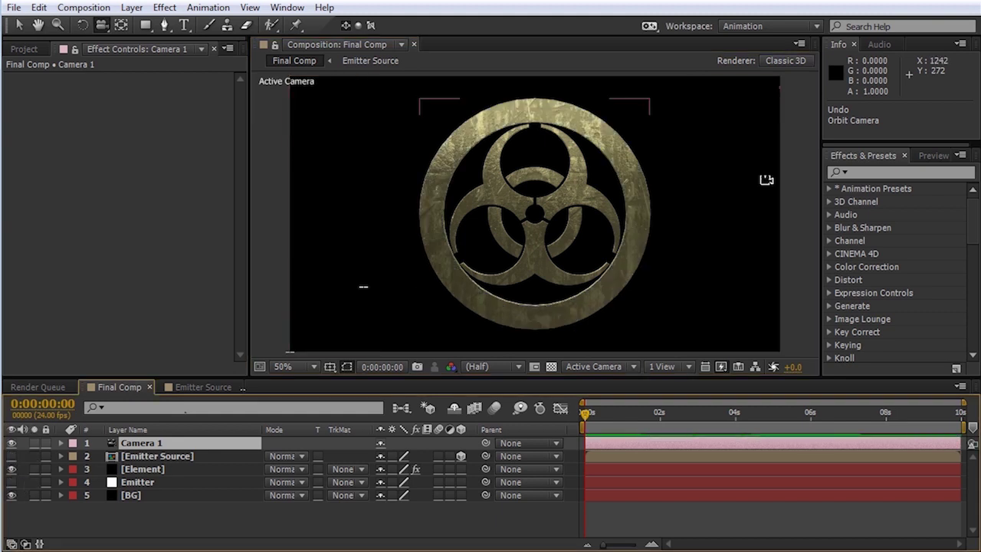
{"action": "left_click_drag", "start_coordinate": [548, 233], "coordinate": [521, 266]}
{"action": "key", "text": "ctrl+z"}
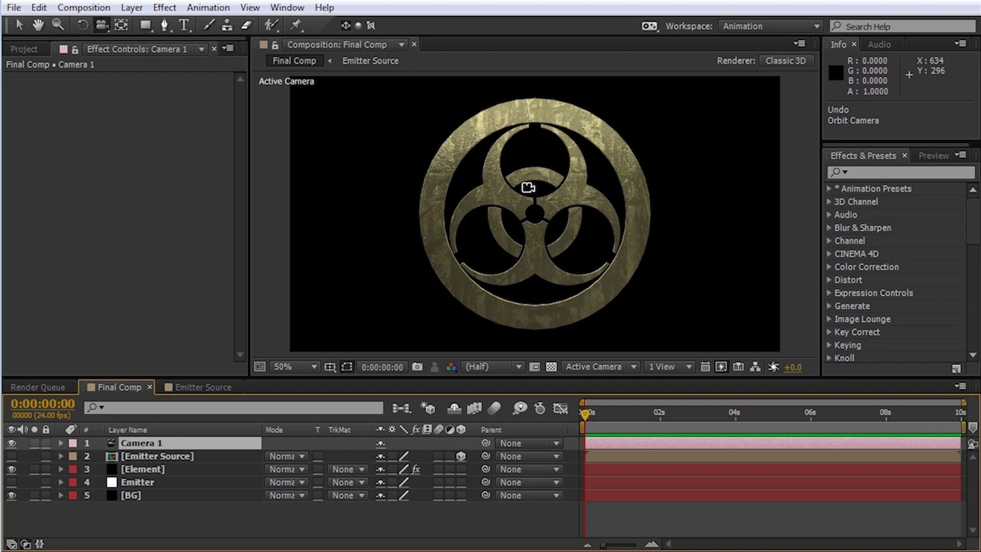
Step: Start a new solid and enter the name Particular Main Sparks
{"action": "left_click", "coordinate": [132, 8]}
{"action": "mouse_move", "coordinate": [149, 23]}
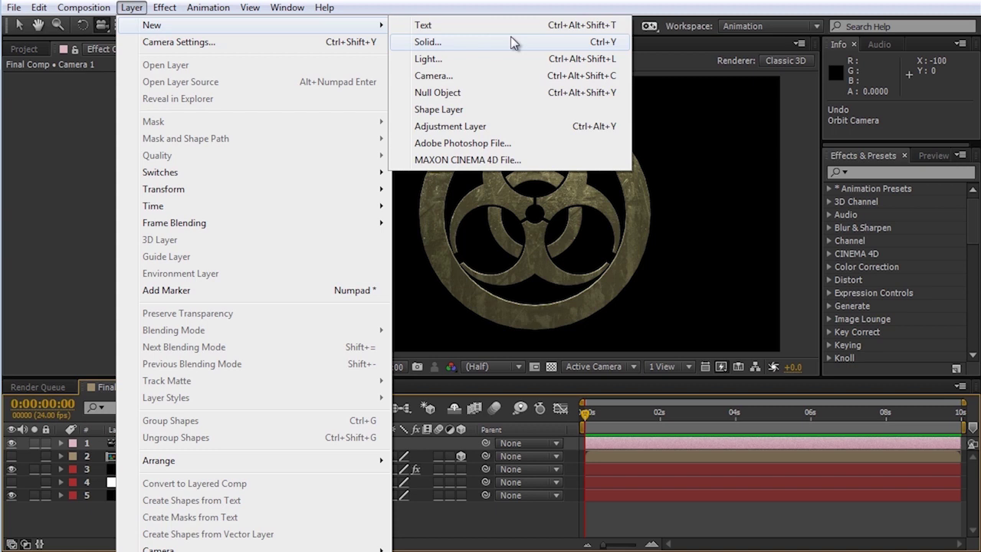
{"action": "left_click", "coordinate": [511, 36]}
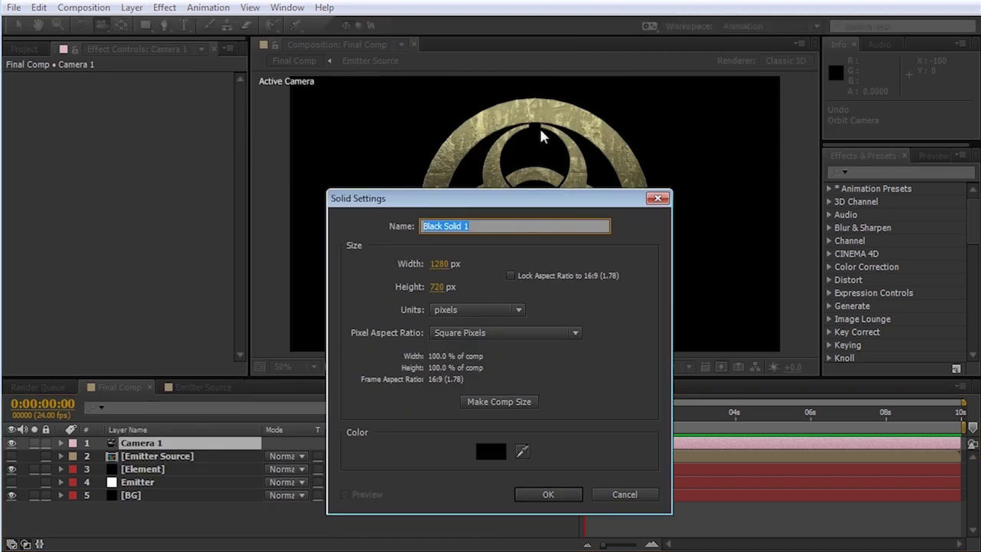
{"action": "type", "text": "Particular Main Sparks"}
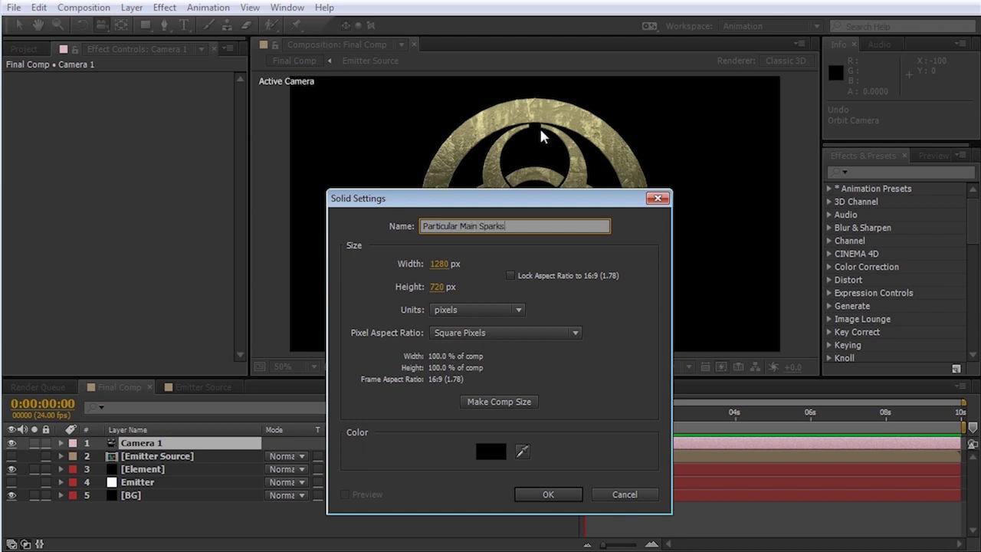
Step: Add the solid at comp size, apply Trapcode Particular, and move to about 2 seconds
{"action": "left_click", "coordinate": [511, 404]}
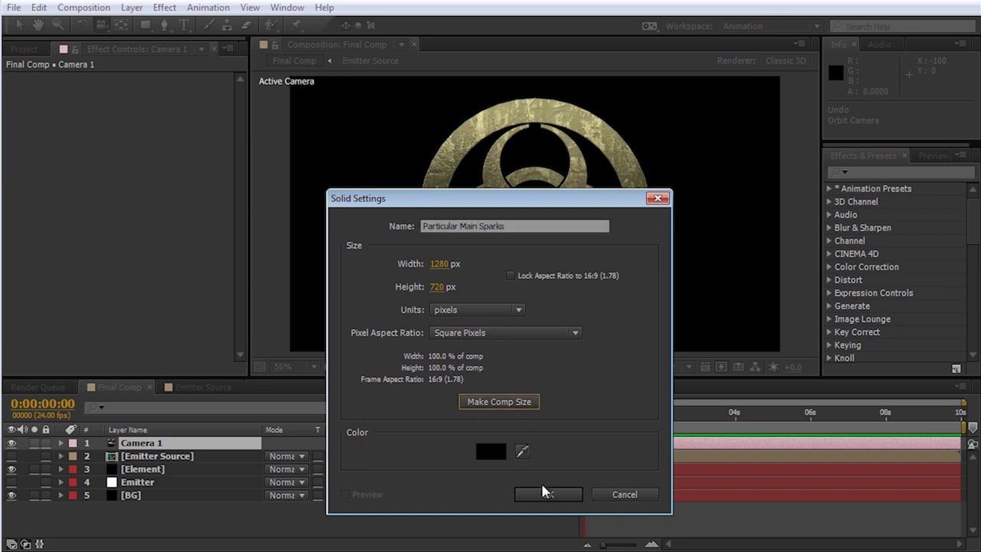
{"action": "left_click", "coordinate": [545, 494]}
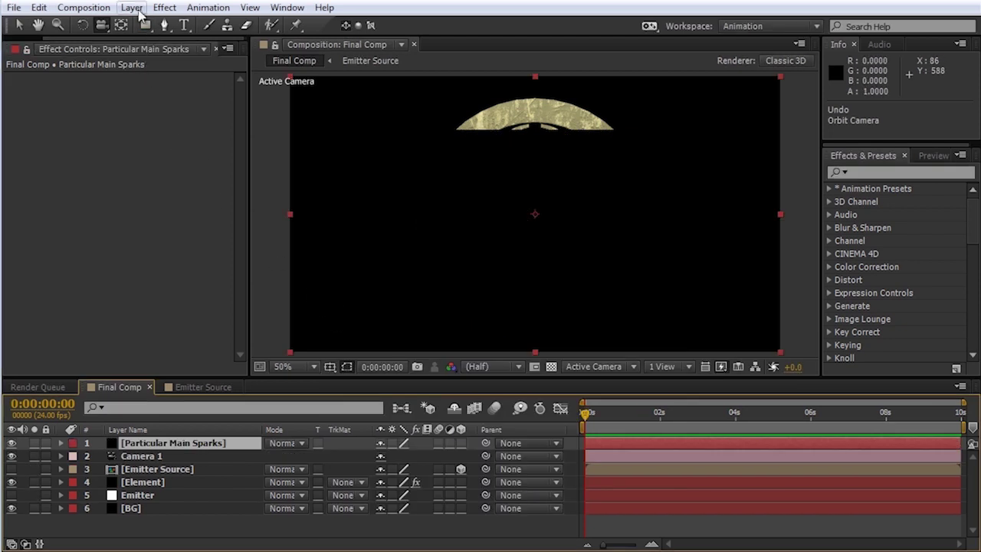
{"action": "left_click", "coordinate": [164, 8]}
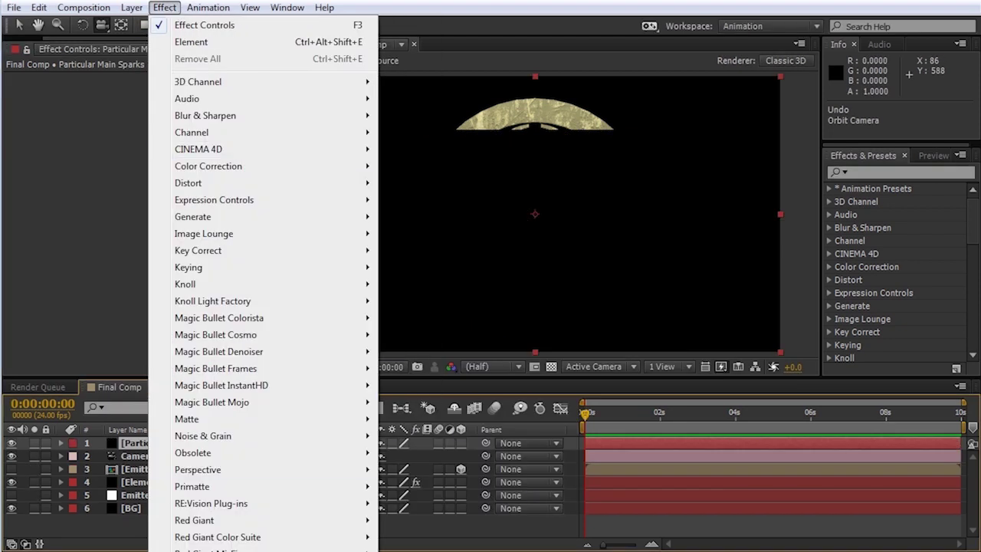
{"action": "left_click", "coordinate": [418, 547]}
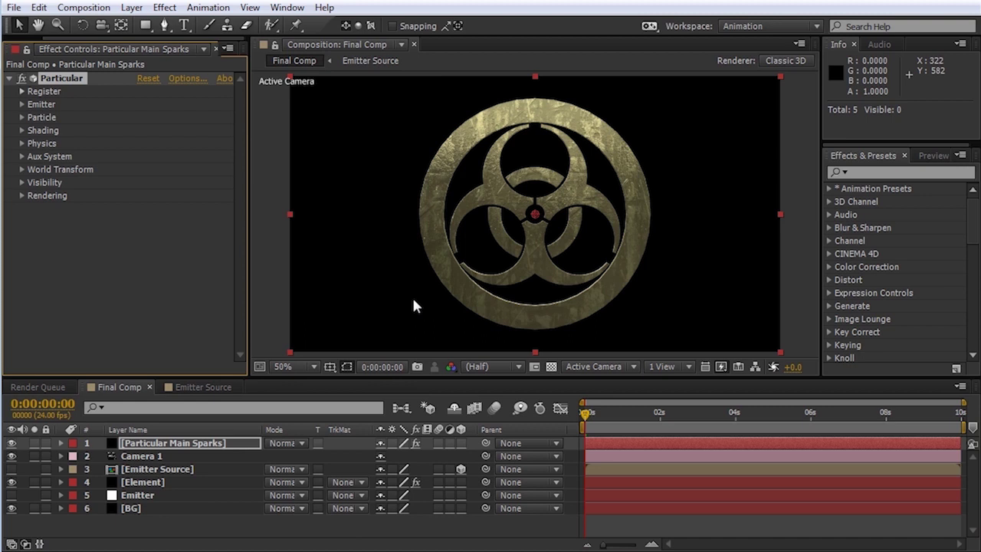
{"action": "left_click_drag", "start_coordinate": [586, 417], "coordinate": [663, 431]}
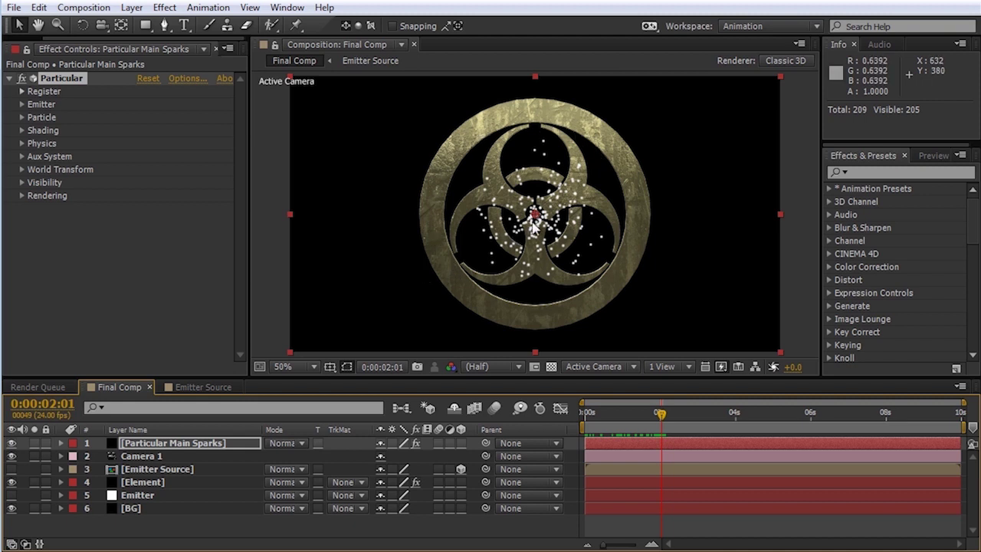
Step: Set Particular's emitter type to Layer, emitting from the Emitter Source layer
{"action": "left_click", "coordinate": [23, 104]}
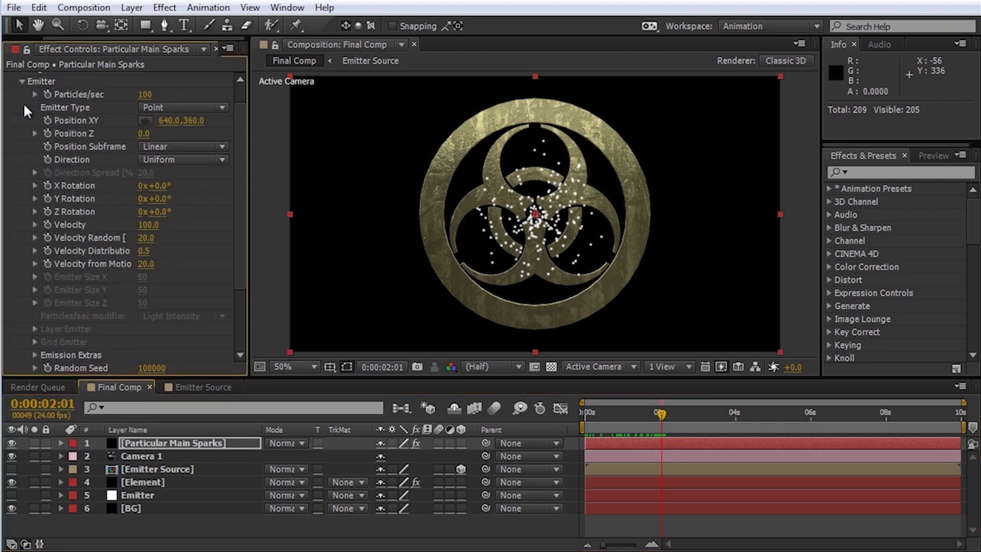
{"action": "left_click", "coordinate": [217, 110]}
{"action": "left_click", "coordinate": [216, 203]}
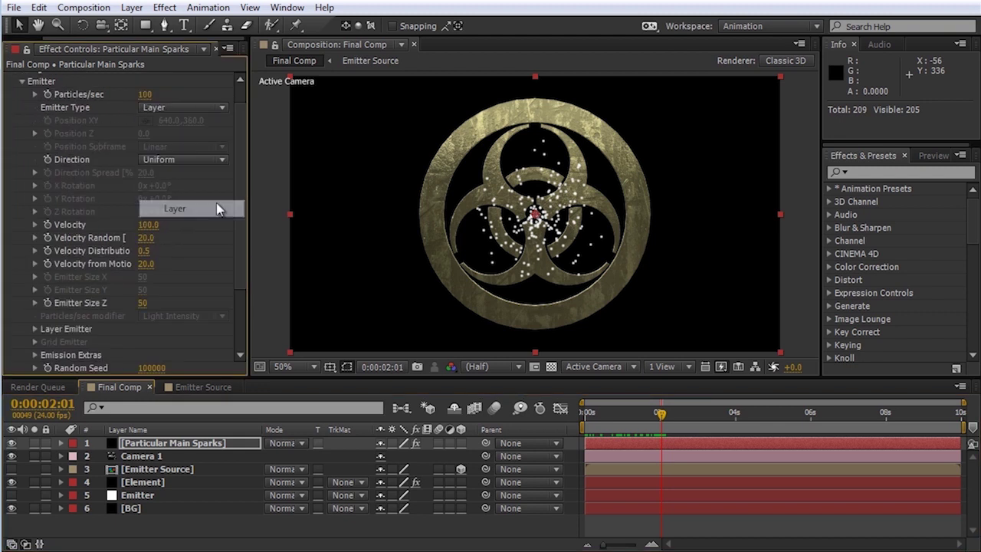
{"action": "left_click", "coordinate": [35, 328]}
{"action": "scroll", "coordinate": [165, 294], "scroll_direction": "down", "scroll_amount": 3}
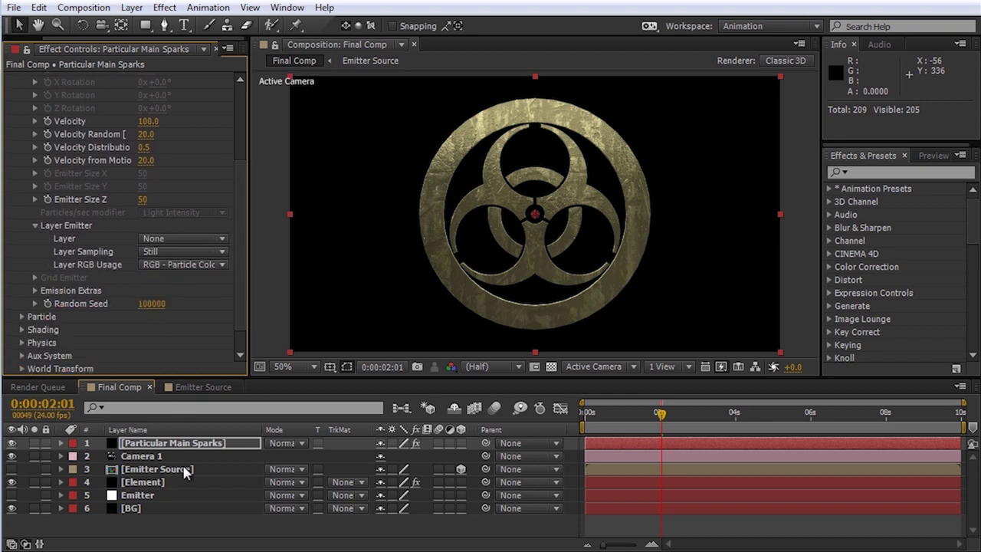
{"action": "left_click", "coordinate": [162, 240]}
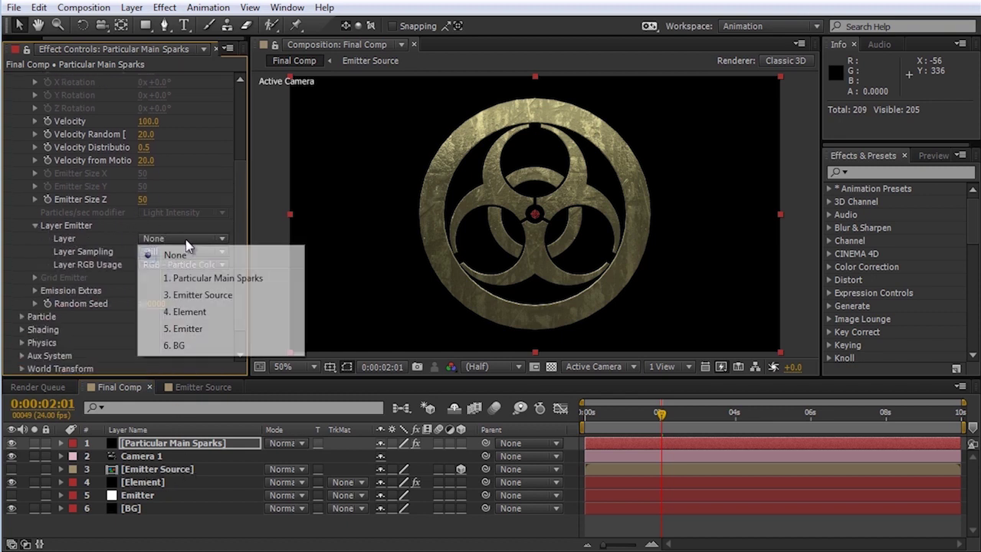
{"action": "left_click", "coordinate": [201, 296]}
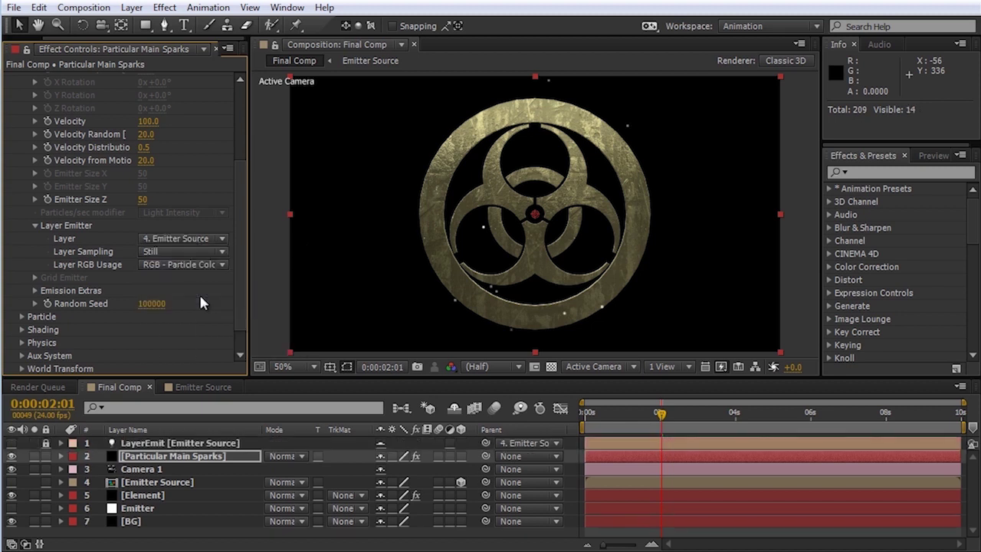
Step: Scrub the timeline to about 3 seconds, then open the Emitter Source composition
{"action": "left_click_drag", "start_coordinate": [661, 421], "coordinate": [741, 431]}
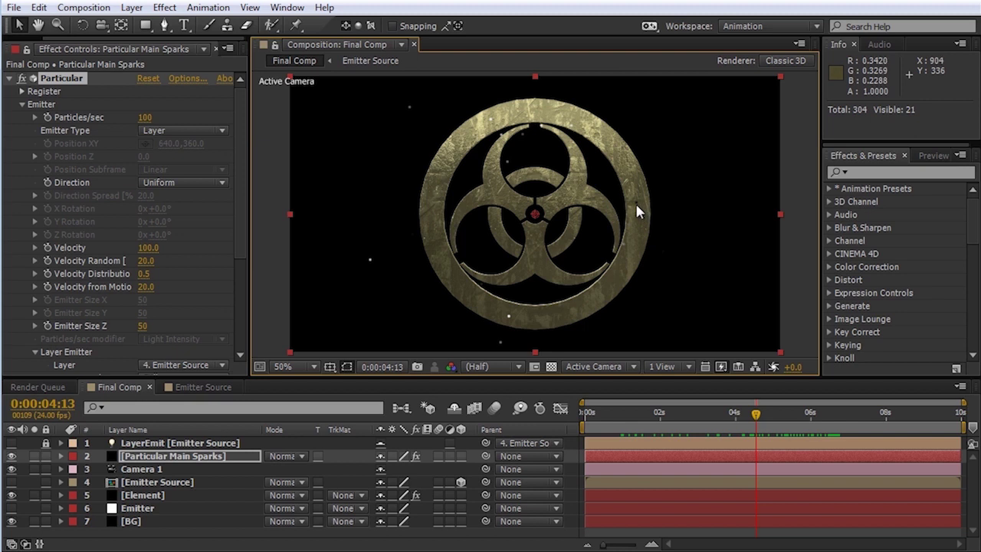
{"action": "left_click_drag", "start_coordinate": [755, 416], "coordinate": [719, 429]}
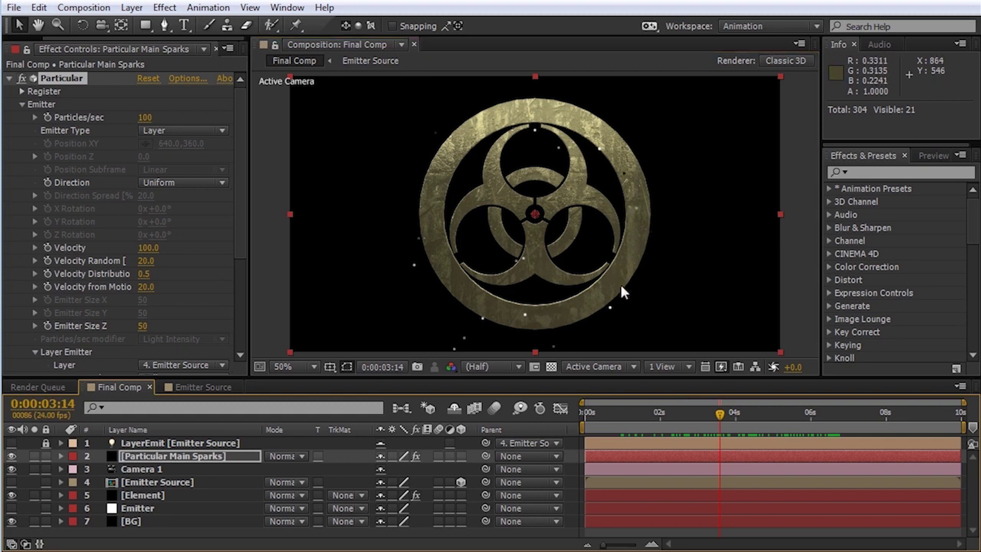
{"action": "left_click", "coordinate": [201, 386]}
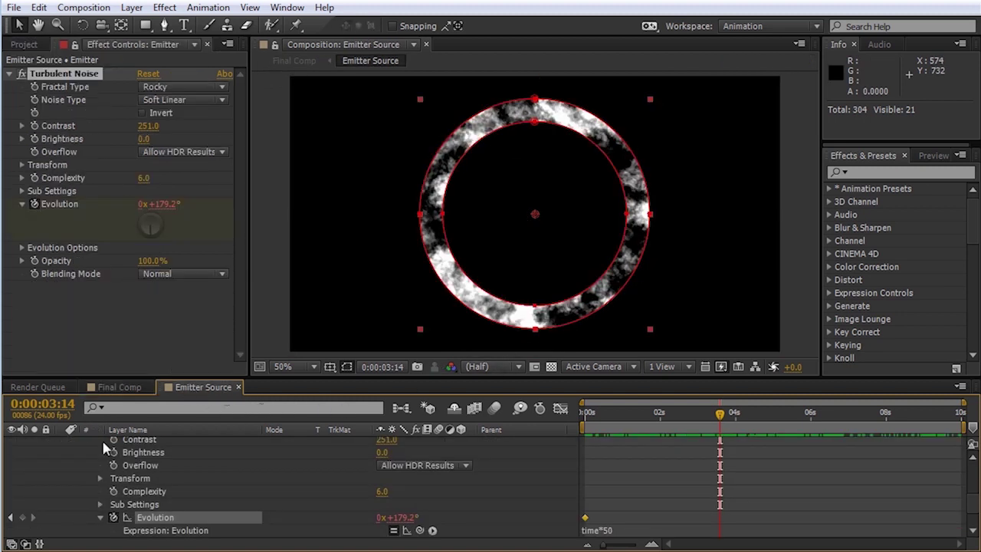
Step: Create a new white solid in the Emitter Source comp
{"action": "scroll", "coordinate": [125, 493], "scroll_direction": "up", "scroll_amount": 4}
{"action": "left_click", "coordinate": [61, 444]}
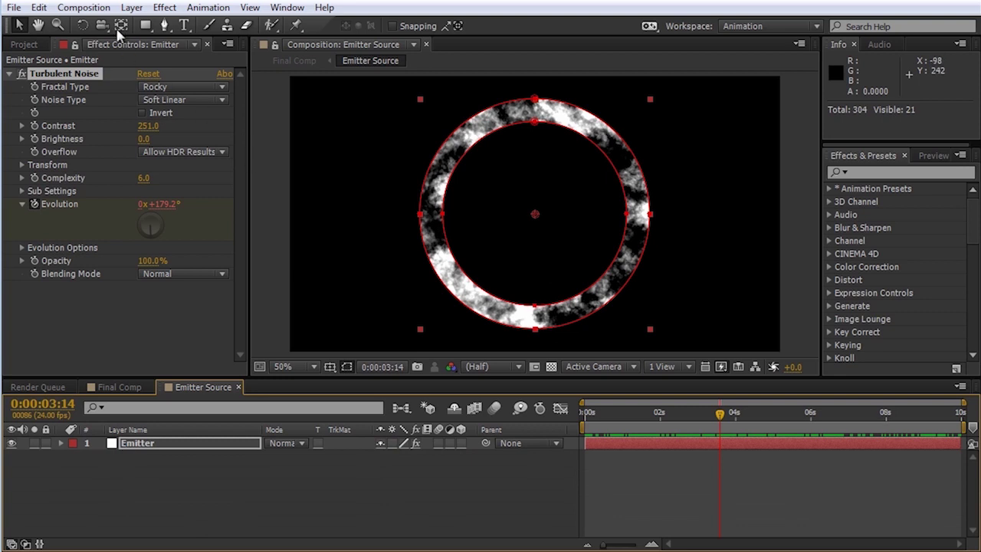
{"action": "left_click", "coordinate": [130, 8]}
{"action": "mouse_move", "coordinate": [171, 25]}
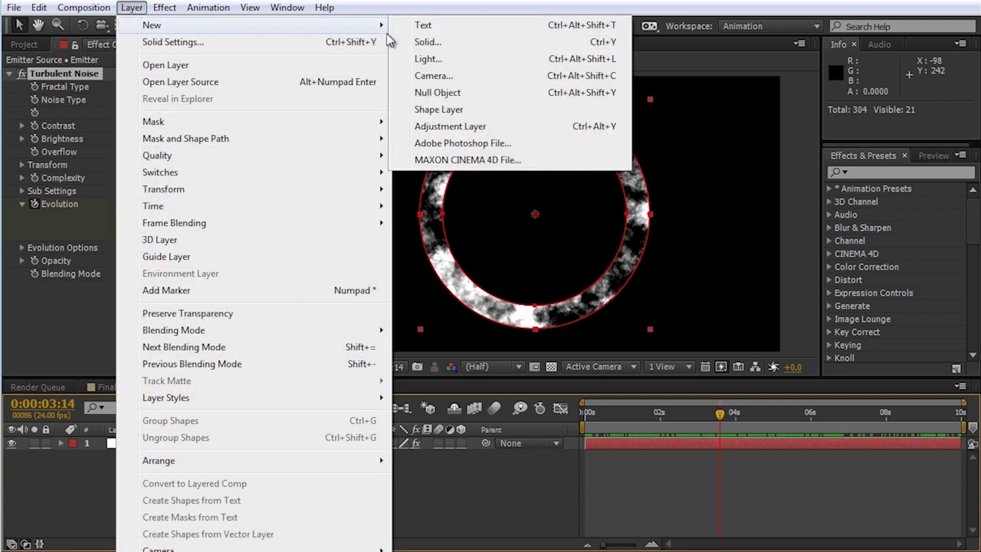
{"action": "left_click", "coordinate": [427, 41]}
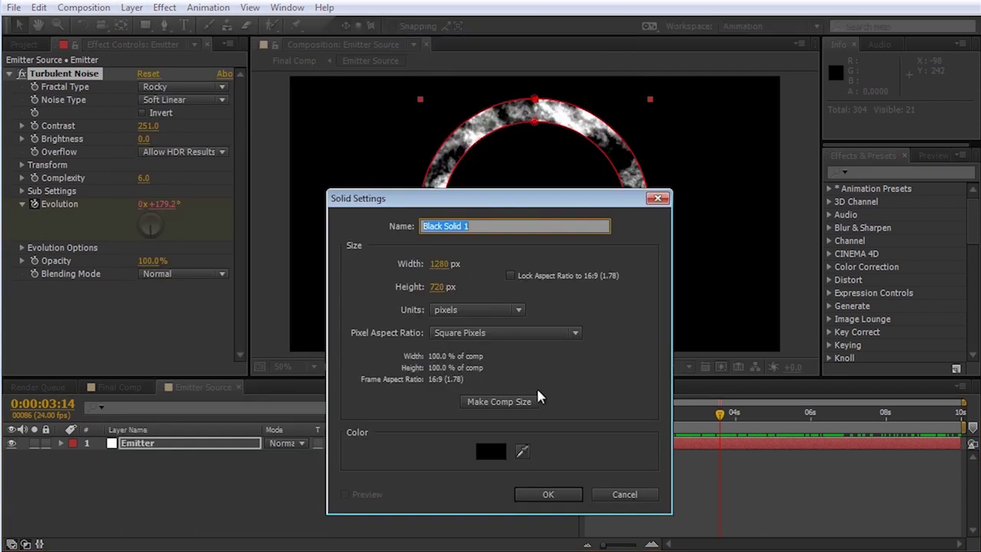
{"action": "left_click", "coordinate": [497, 448]}
{"action": "left_click", "coordinate": [345, 367]}
{"action": "left_click", "coordinate": [441, 227]}
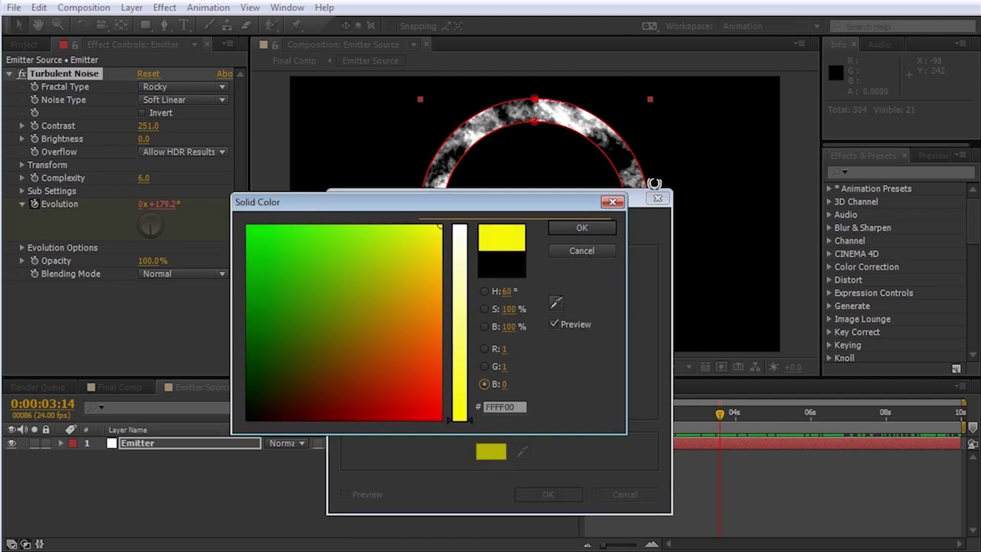
{"action": "left_click_drag", "start_coordinate": [459, 263], "coordinate": [464, 204]}
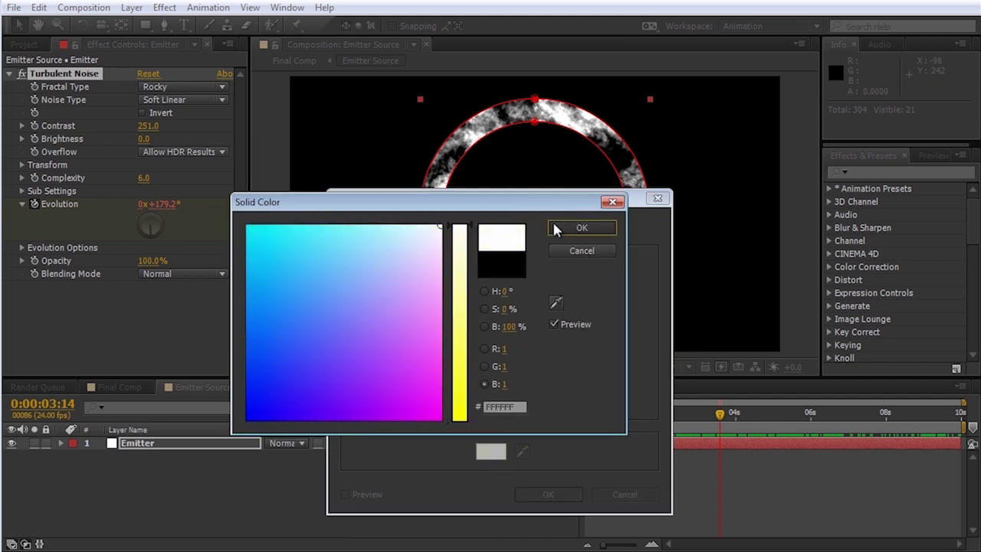
{"action": "left_click", "coordinate": [553, 224]}
{"action": "left_click", "coordinate": [553, 496]}
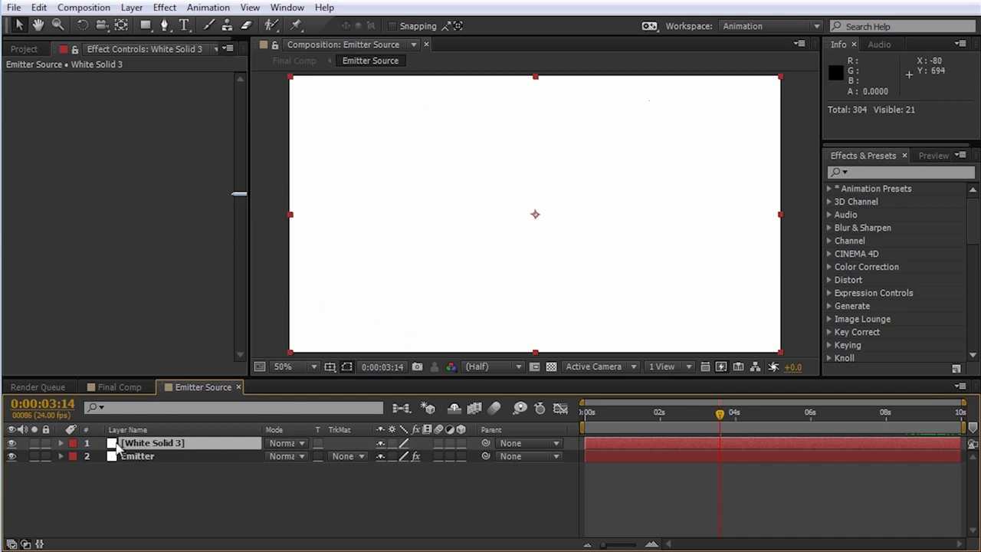
Step: Place the white solid below Emitter, luma-matte it to Emitter, preview, and return to Final Comp
{"action": "left_click_drag", "start_coordinate": [133, 444], "coordinate": [175, 478]}
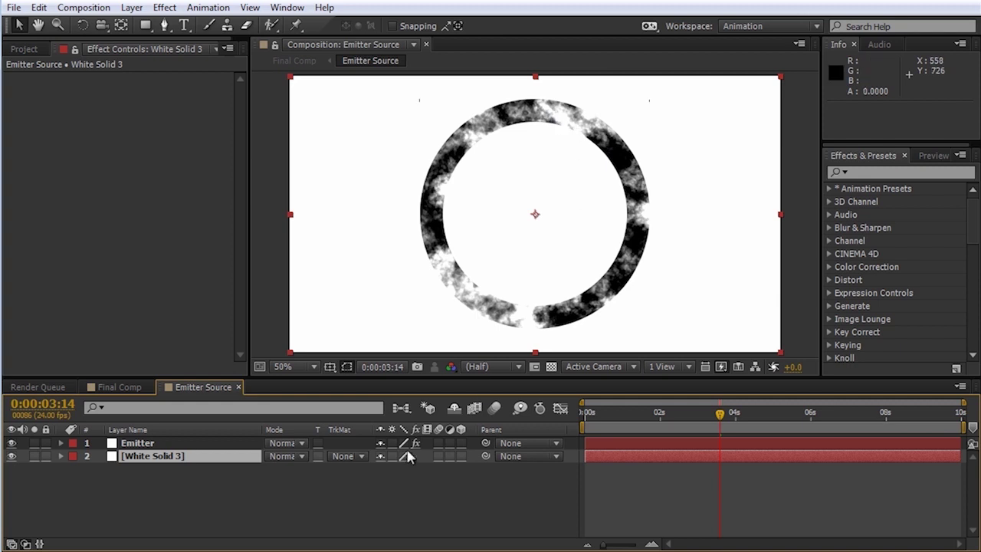
{"action": "left_click", "coordinate": [360, 454]}
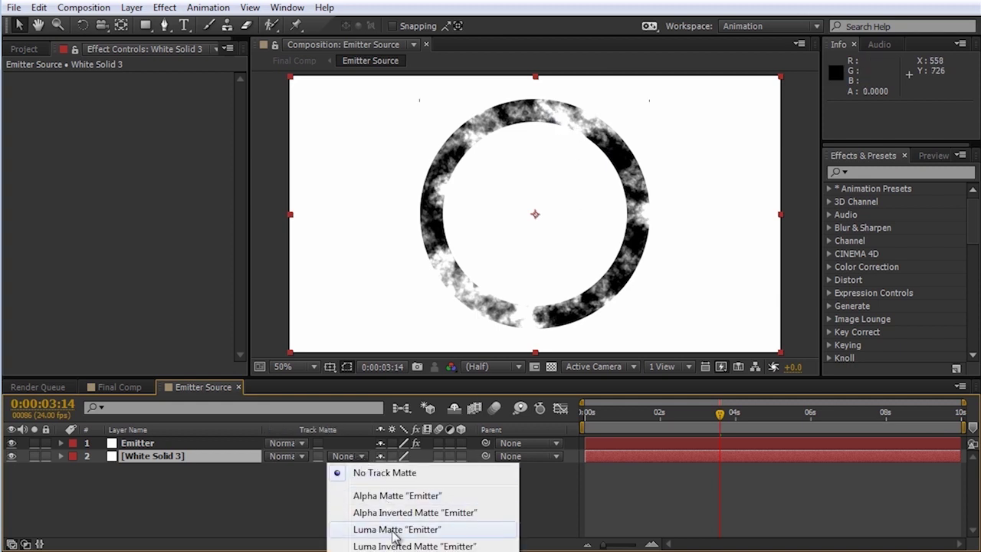
{"action": "left_click", "coordinate": [395, 528]}
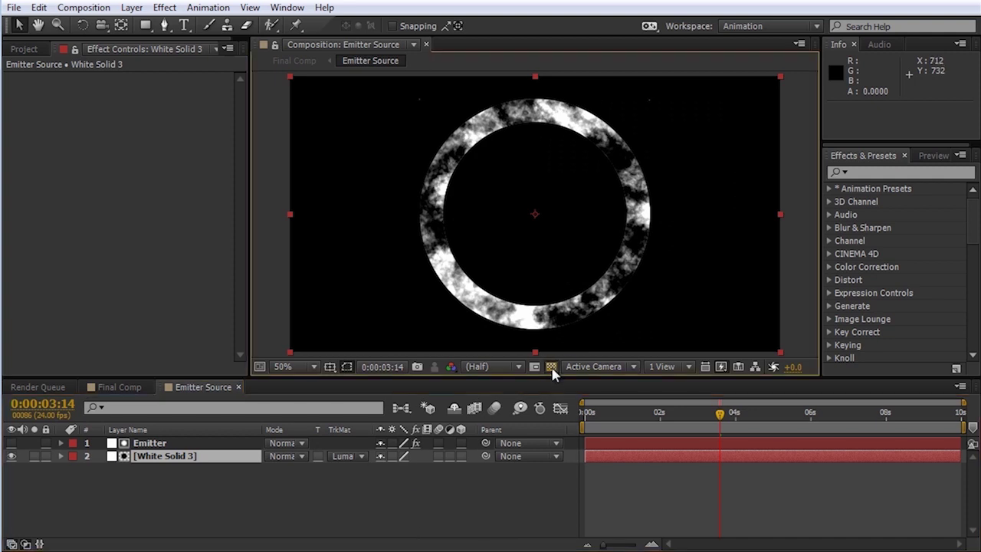
{"action": "left_click", "coordinate": [550, 366]}
{"action": "left_click", "coordinate": [620, 414]}
{"action": "key", "text": "space"}
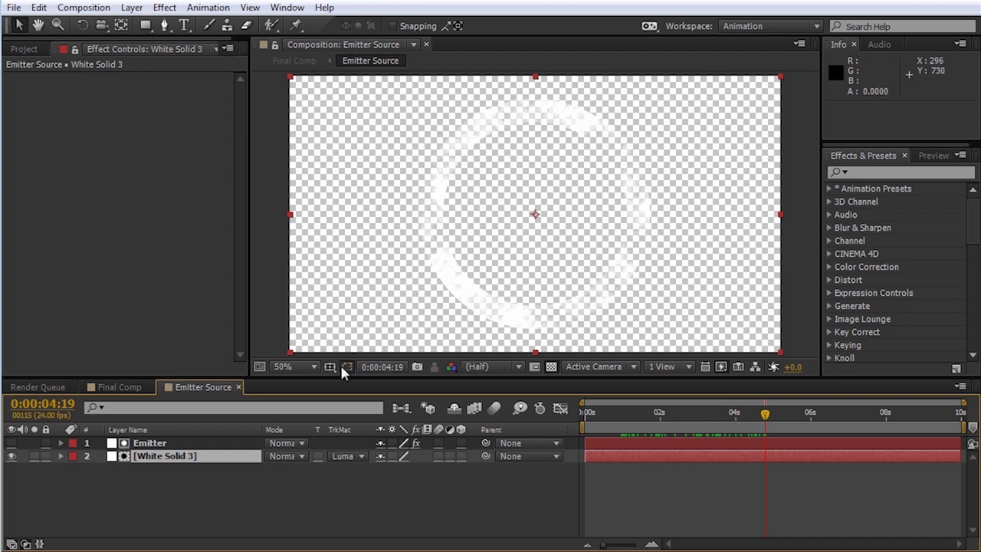
{"action": "left_click", "coordinate": [121, 387]}
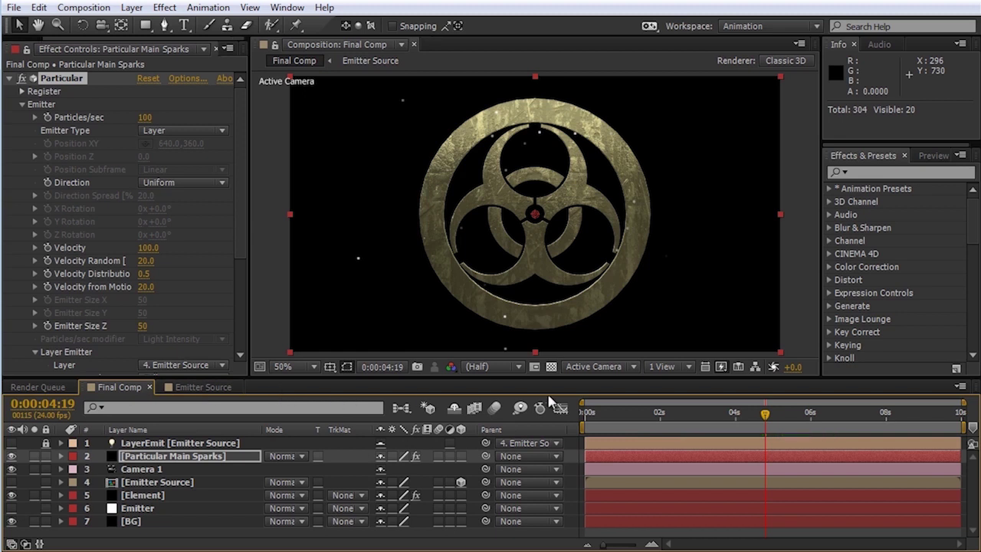
Step: At about 2 seconds 17 frames, set Particular's Velocity and Velocity Random to 0
{"action": "left_click", "coordinate": [678, 414]}
{"action": "left_click_drag", "start_coordinate": [644, 425], "coordinate": [687, 425]}
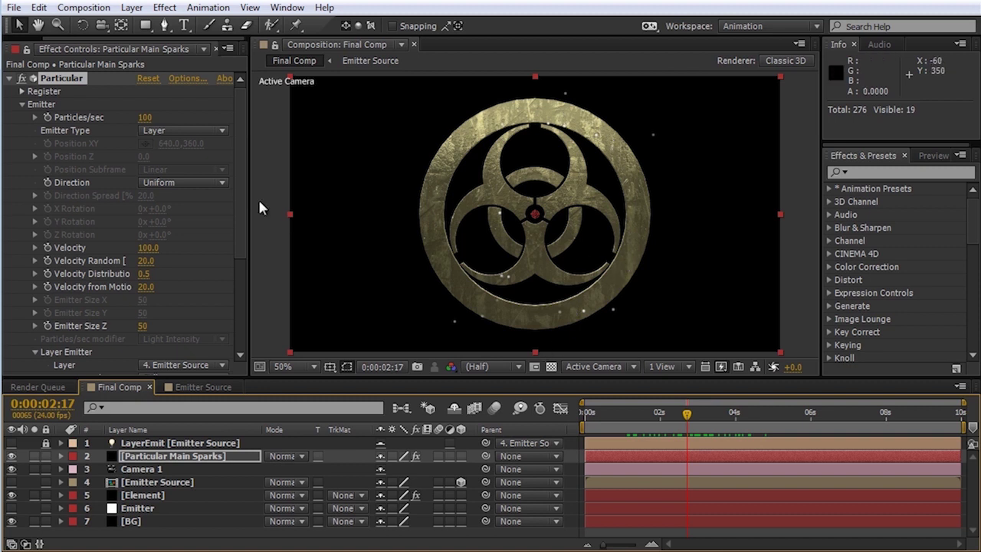
{"action": "left_click", "coordinate": [148, 248]}
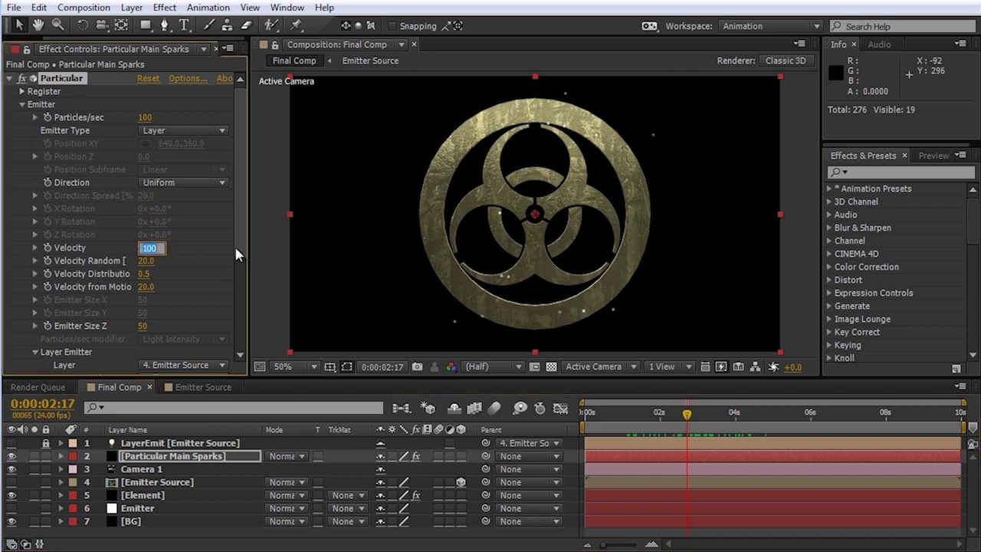
{"action": "type", "text": "0"}
{"action": "key", "text": "Return"}
{"action": "left_click", "coordinate": [150, 259]}
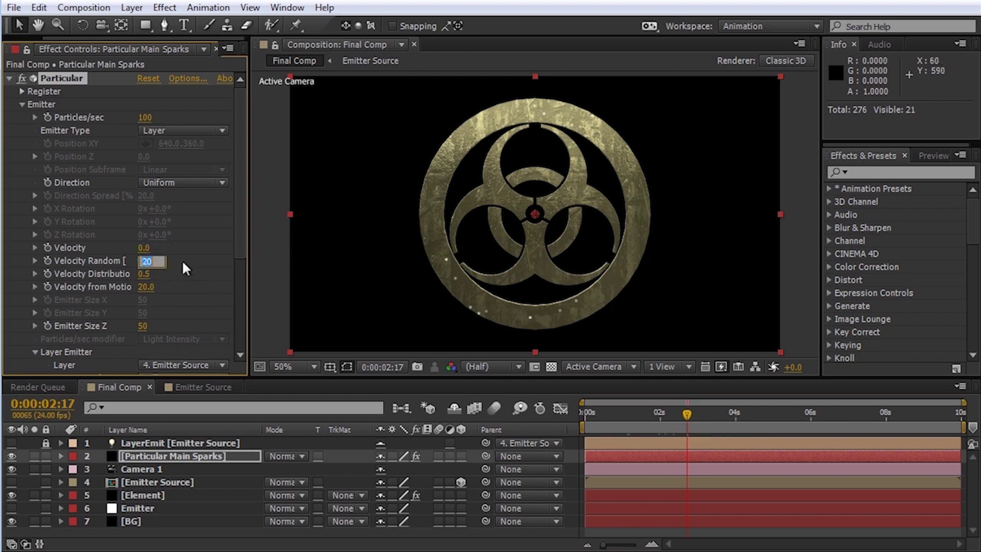
{"action": "type", "text": "0"}
{"action": "key", "text": "Return"}
Step: Raise Particles/sec to 300000 and check the result across the timeline
{"action": "left_click_drag", "start_coordinate": [659, 411], "coordinate": [885, 417]}
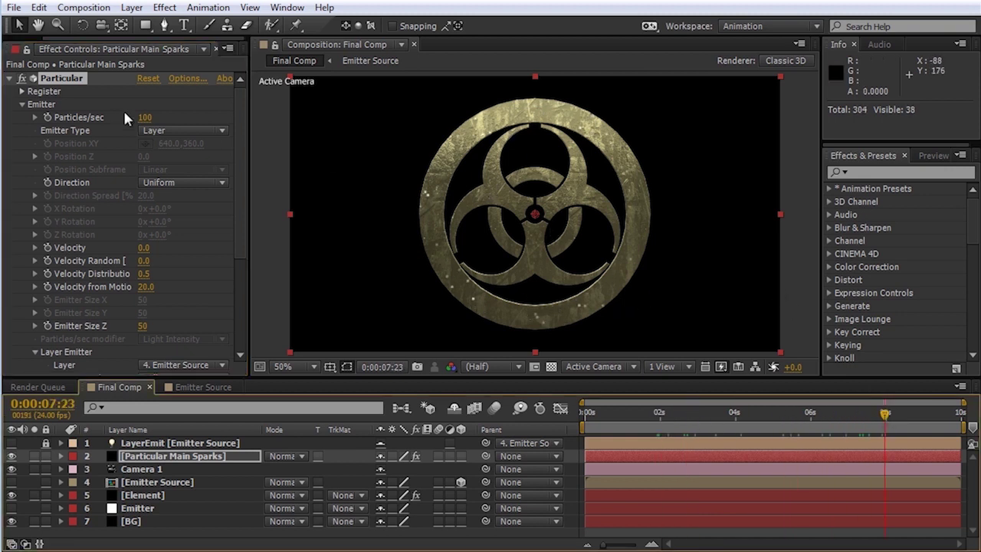
{"action": "left_click", "coordinate": [145, 118]}
{"action": "type", "text": "30000"}
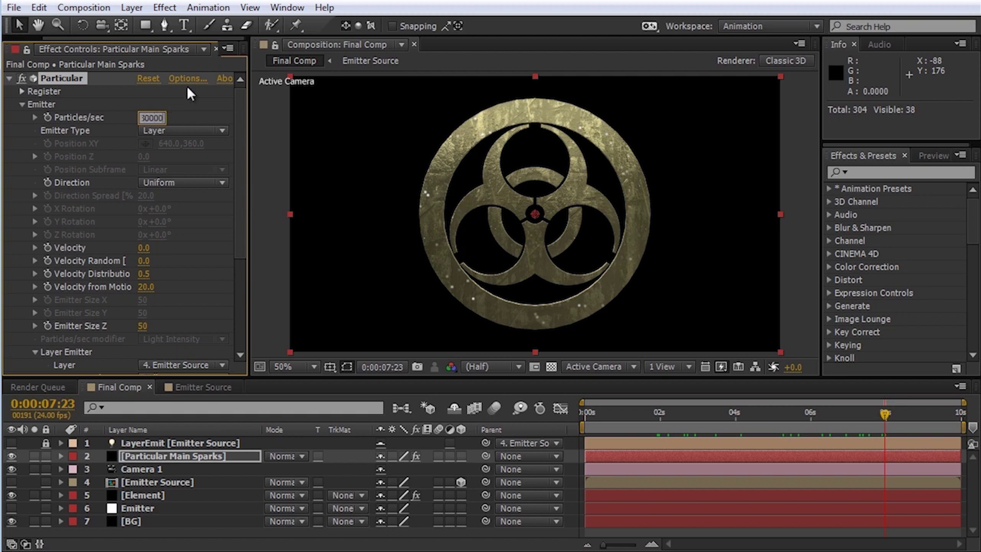
{"action": "type", "text": "0"}
{"action": "key", "text": "Return"}
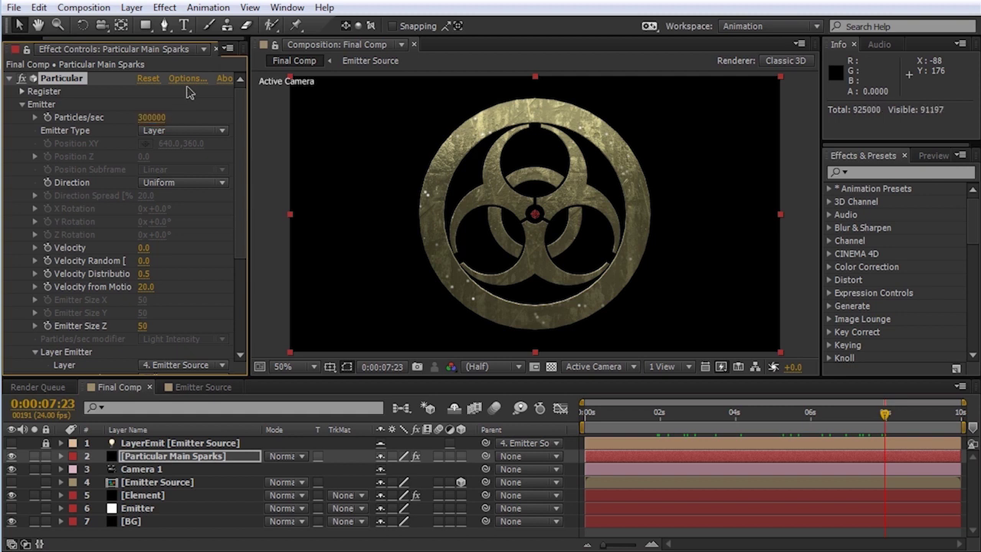
{"action": "left_click_drag", "start_coordinate": [619, 414], "coordinate": [595, 422]}
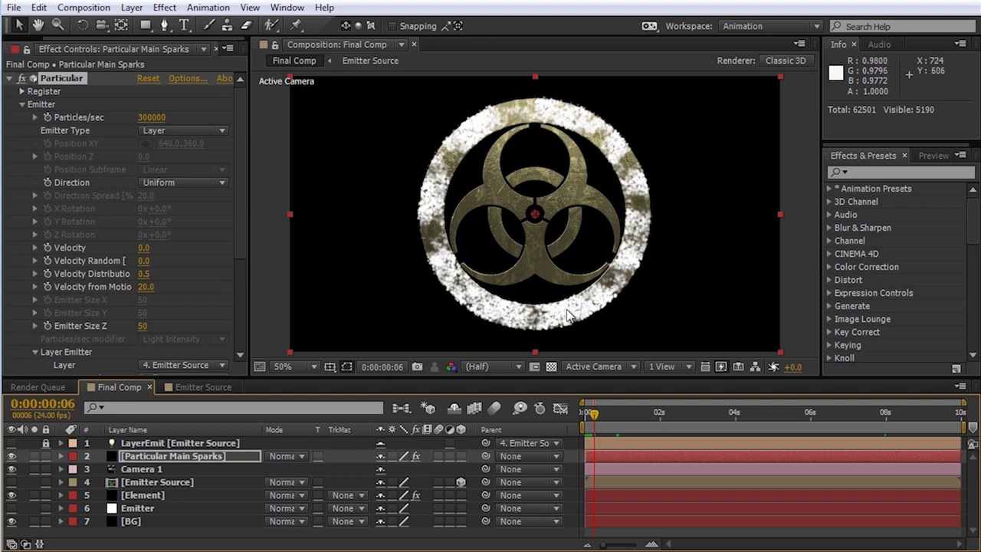
{"action": "left_click_drag", "start_coordinate": [241, 215], "coordinate": [240, 305]}
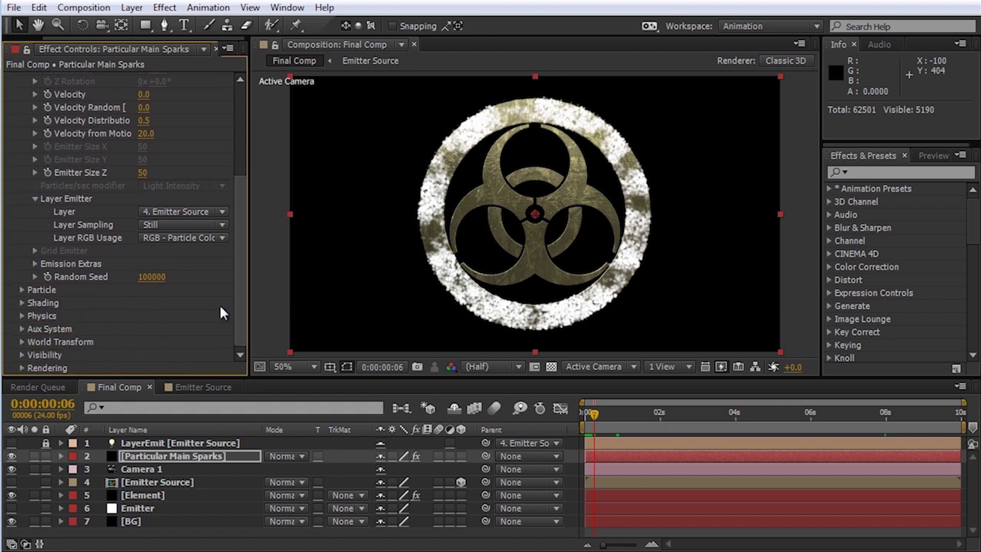
Step: Set the particle Life to 0.1 seconds in the Particle group
{"action": "left_click", "coordinate": [22, 290]}
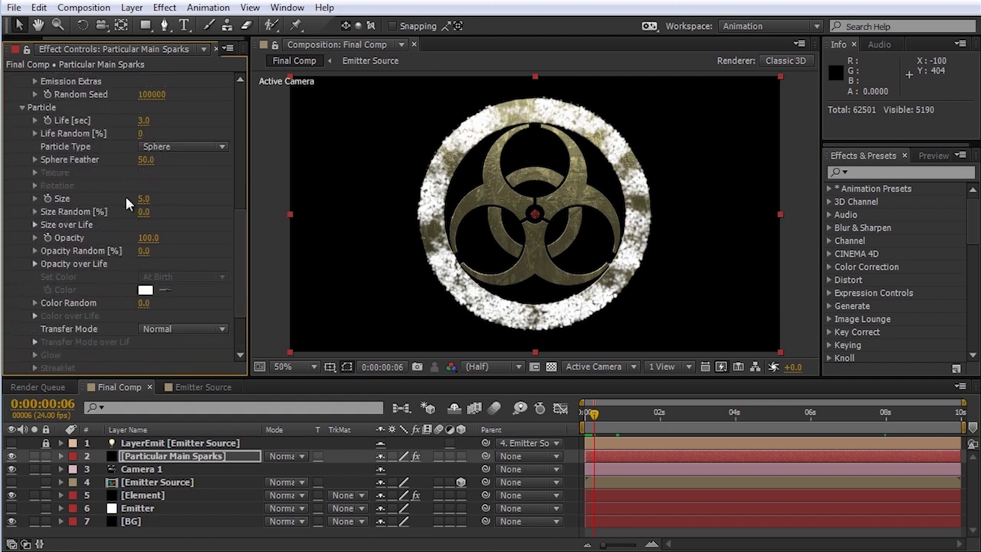
{"action": "left_click", "coordinate": [144, 121]}
{"action": "type", "text": "0.1"}
{"action": "key", "text": "Return"}
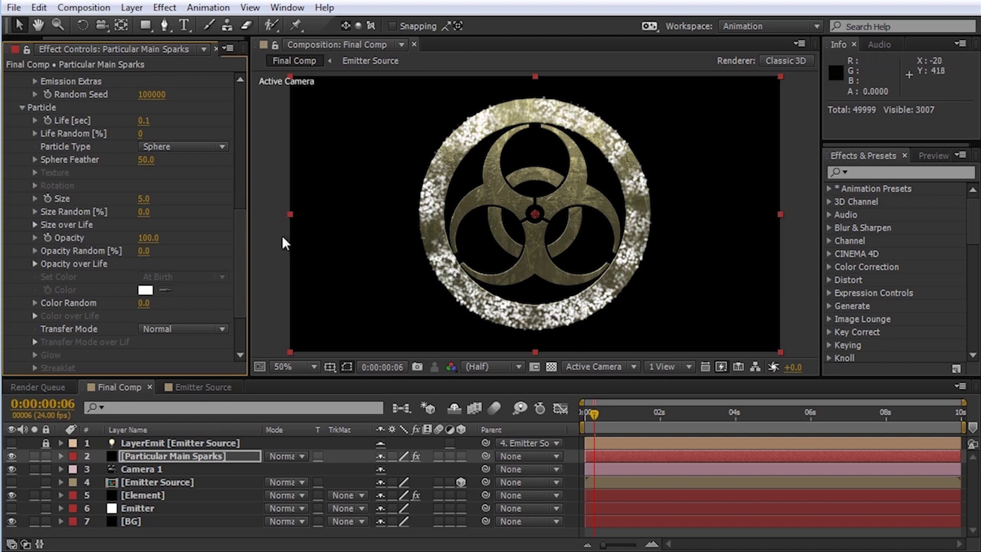
Step: Set the Emitter's Velocity to 100 and Velocity Random to 20
{"action": "left_click_drag", "start_coordinate": [236, 262], "coordinate": [173, 177]}
{"action": "left_click", "coordinate": [137, 178]}
{"action": "type", "text": "100"}
{"action": "key", "text": "Tab"}
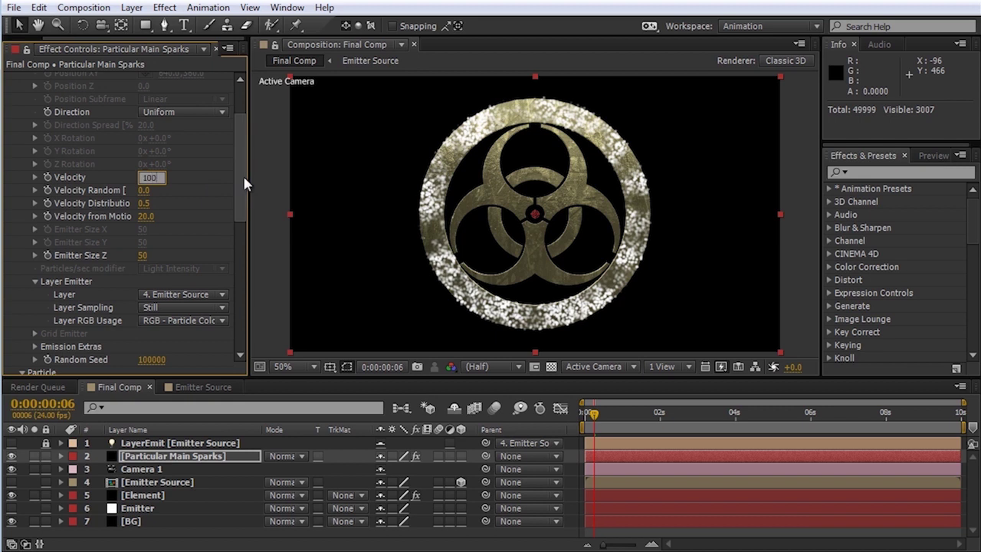
{"action": "type", "text": "20"}
{"action": "key", "text": "Return"}
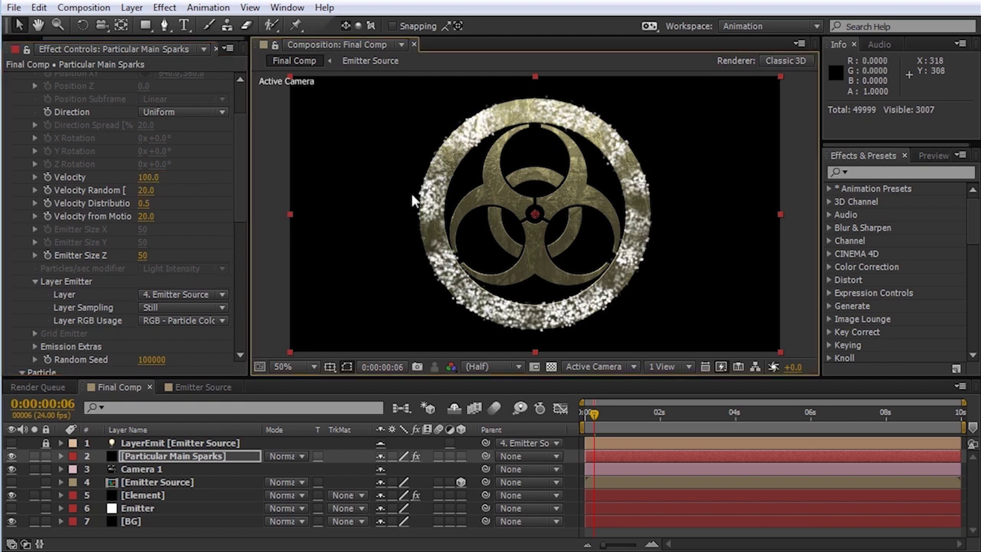
{"action": "left_click_drag", "start_coordinate": [241, 144], "coordinate": [243, 282]}
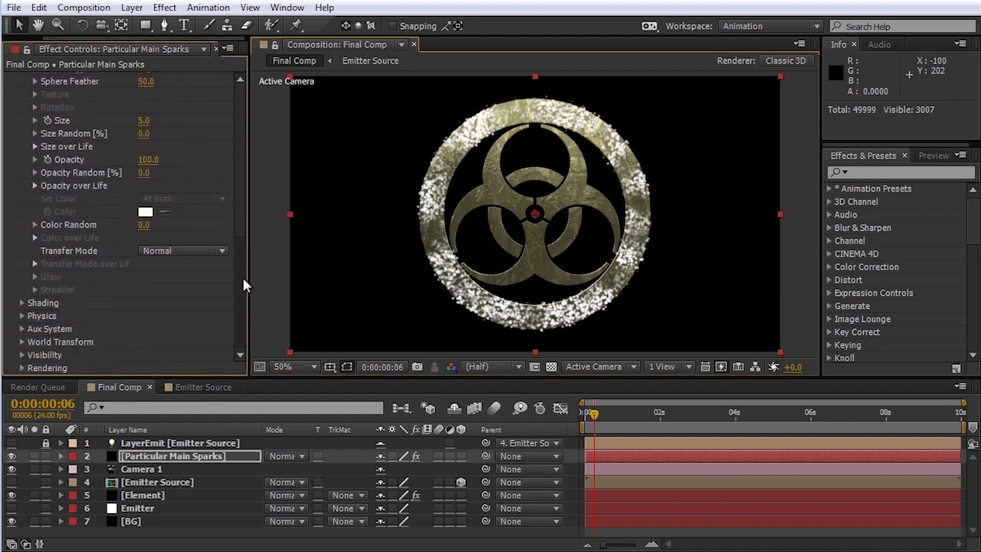
Step: Set the sparks' Turbulence Field Affect Position to 10 under Physics
{"action": "left_click", "coordinate": [21, 314]}
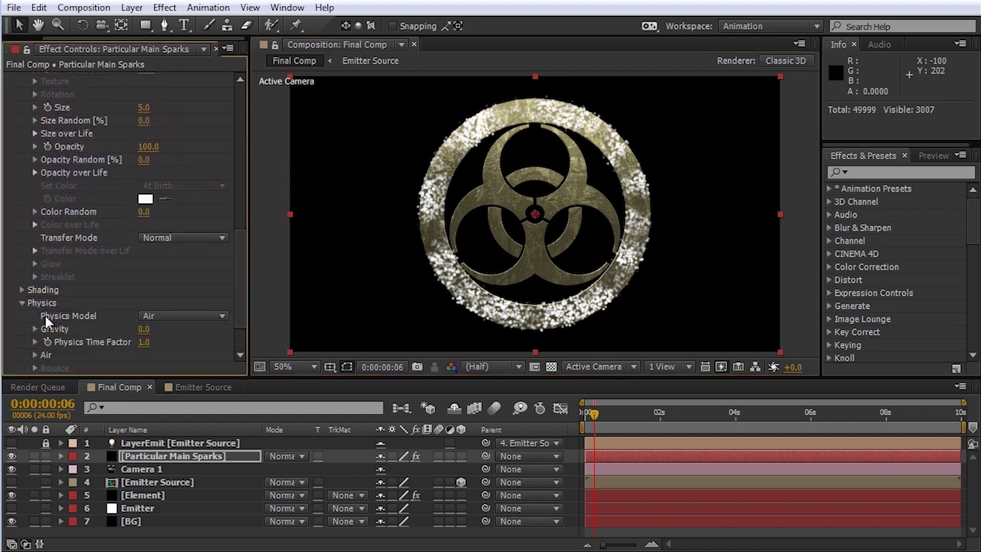
{"action": "left_click", "coordinate": [34, 355]}
{"action": "scroll", "coordinate": [35, 357], "scroll_direction": "down", "scroll_amount": 7}
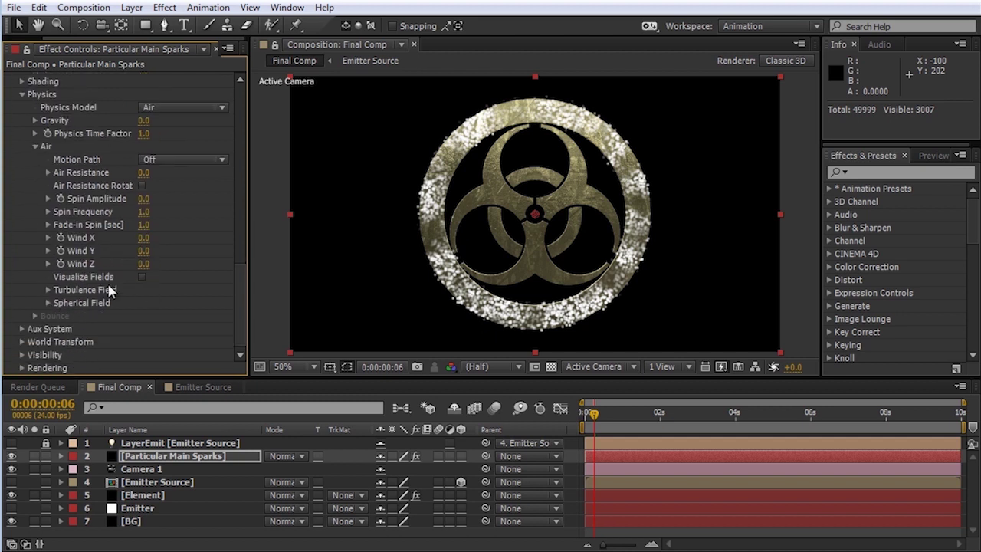
{"action": "left_click", "coordinate": [49, 290]}
{"action": "scroll", "coordinate": [48, 284], "scroll_direction": "down", "scroll_amount": 3}
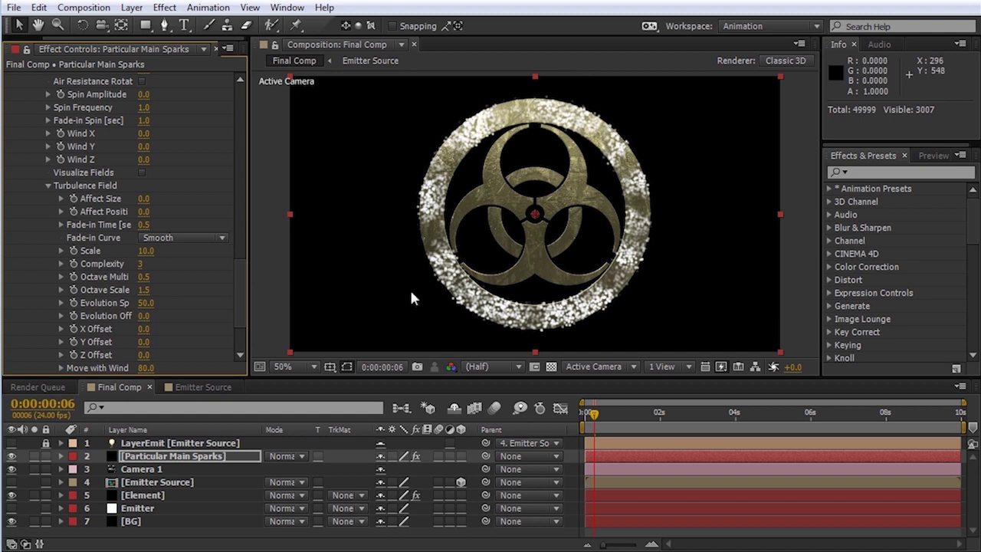
{"action": "left_click", "coordinate": [142, 213]}
{"action": "type", "text": "1"}
{"action": "type", "text": "0"}
{"action": "key", "text": "Return"}
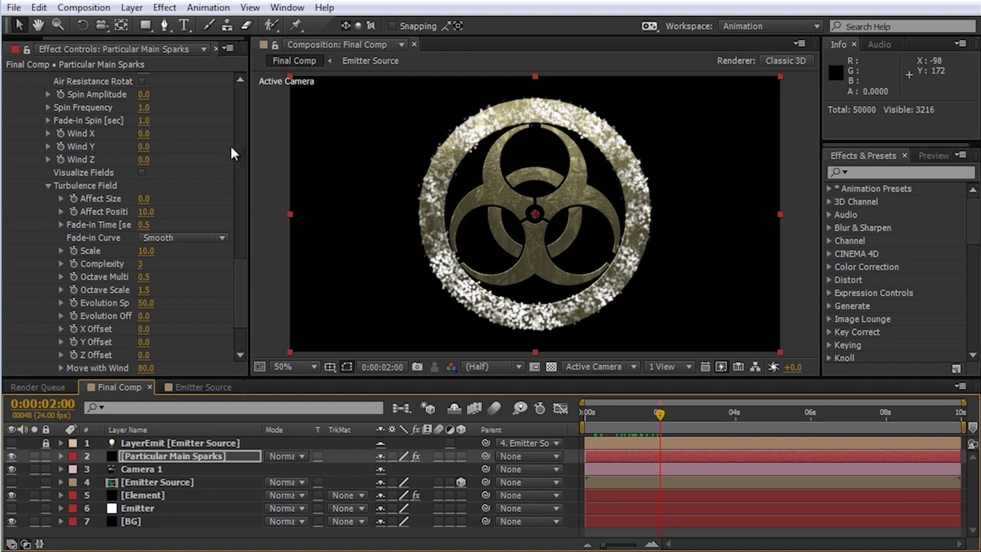
Step: Scrub the wind to X 249, Y -124, Z -202 and preview another frame
{"action": "left_click_drag", "start_coordinate": [143, 137], "coordinate": [339, 138]}
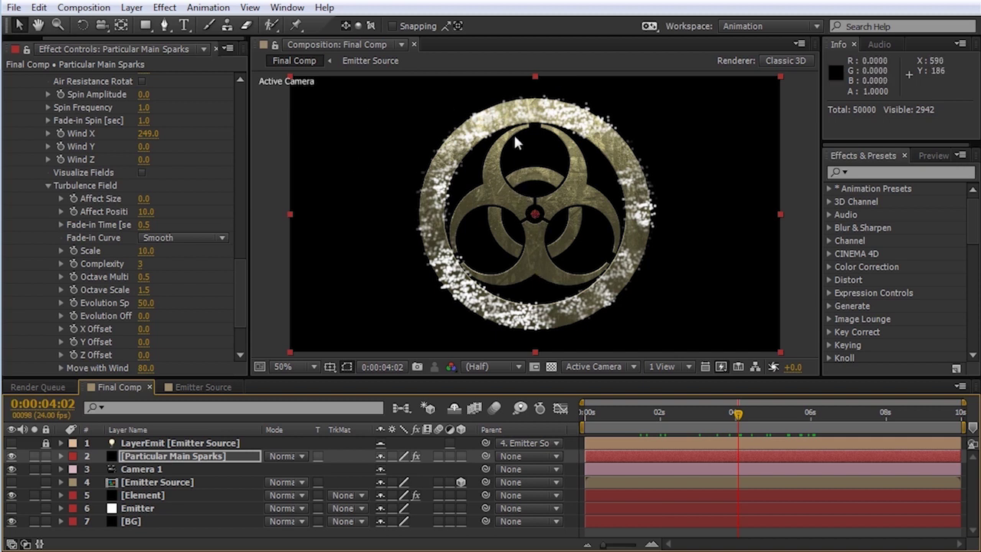
{"action": "left_click_drag", "start_coordinate": [147, 152], "coordinate": [75, 161]}
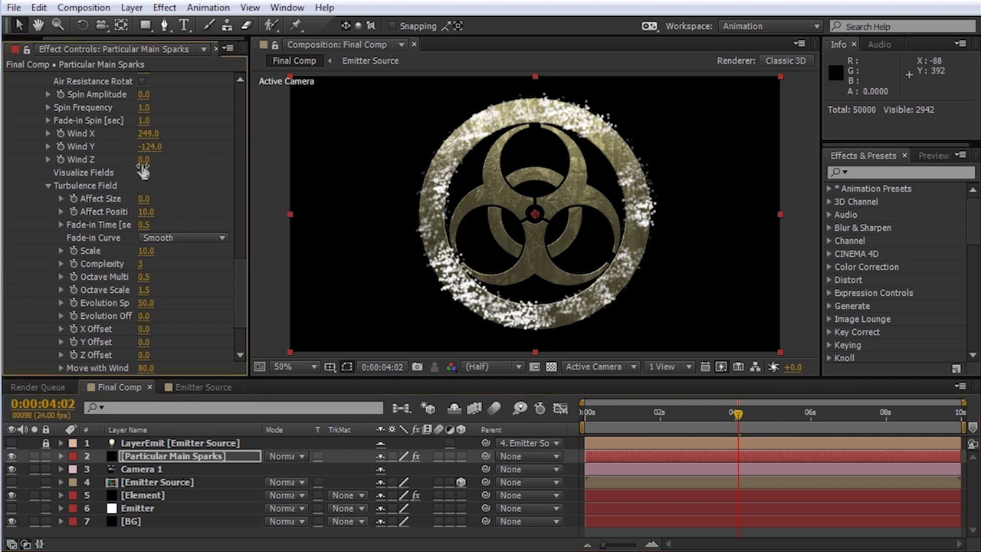
{"action": "left_click_drag", "start_coordinate": [83, 164], "coordinate": [35, 186]}
{"action": "left_click_drag", "start_coordinate": [35, 185], "coordinate": [32, 189]}
{"action": "left_click_drag", "start_coordinate": [629, 418], "coordinate": [750, 422]}
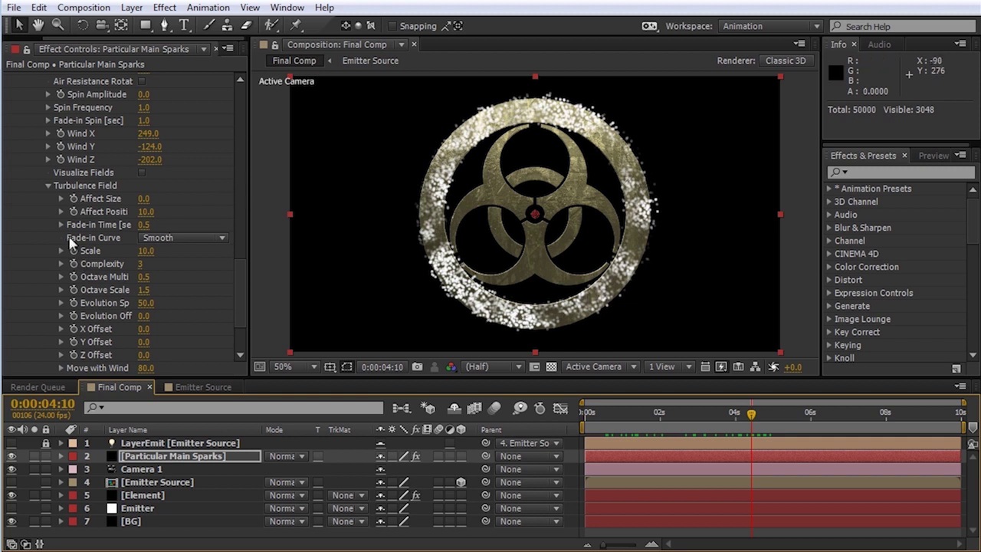
Step: Set the Turbulence Field Fade-in Time to 0.2
{"action": "left_click", "coordinate": [143, 224]}
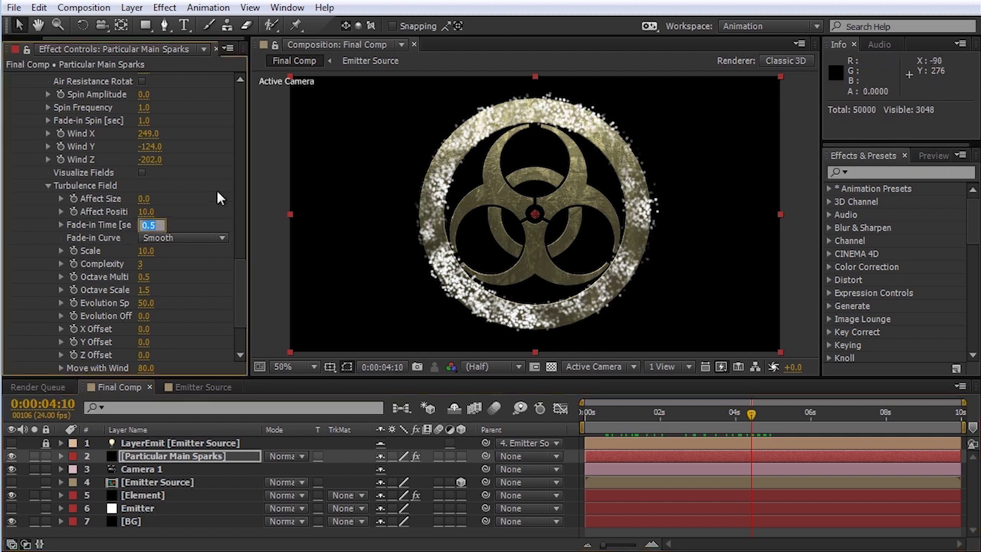
{"action": "type", "text": ".2"}
{"action": "key", "text": "Return"}
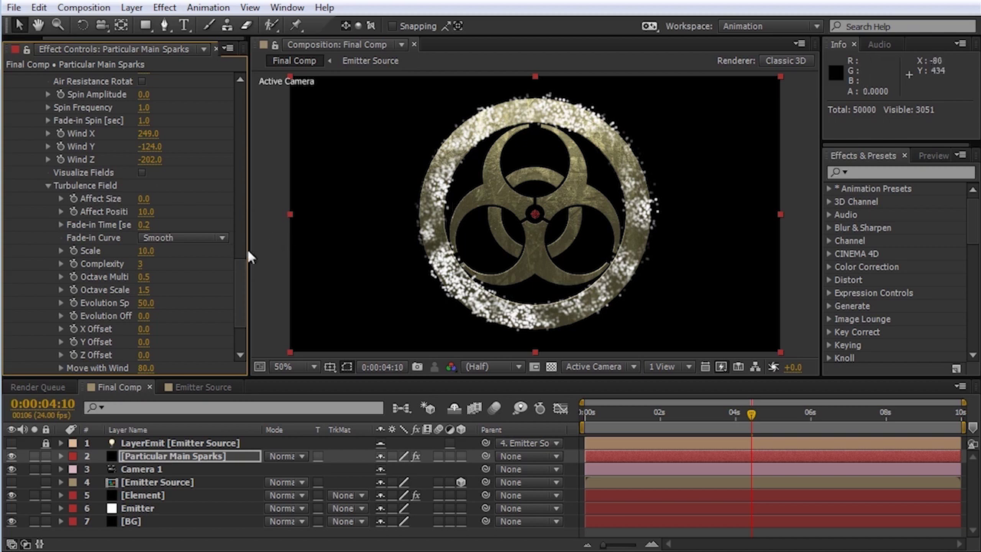
{"action": "scroll", "coordinate": [244, 276], "scroll_direction": "down", "scroll_amount": 3}
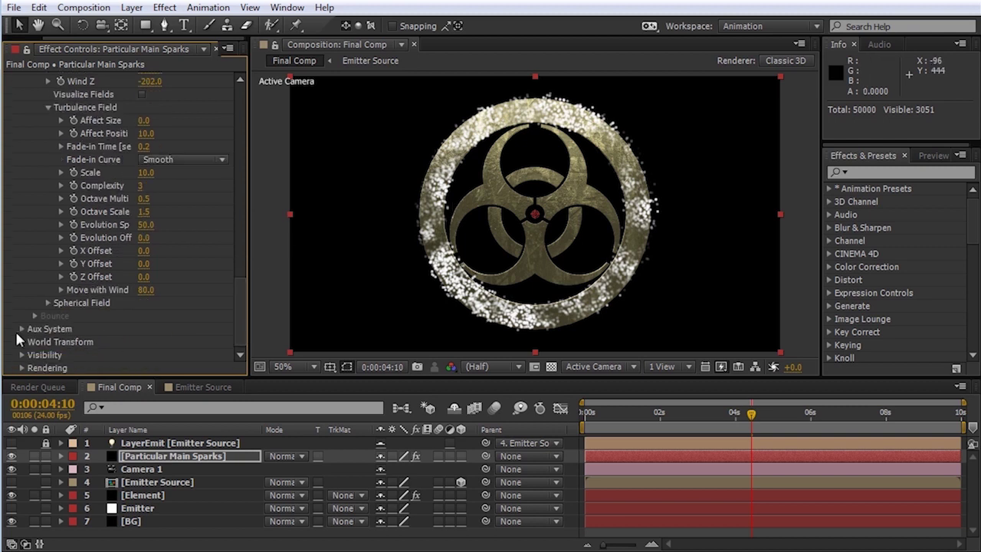
{"action": "left_click", "coordinate": [22, 328]}
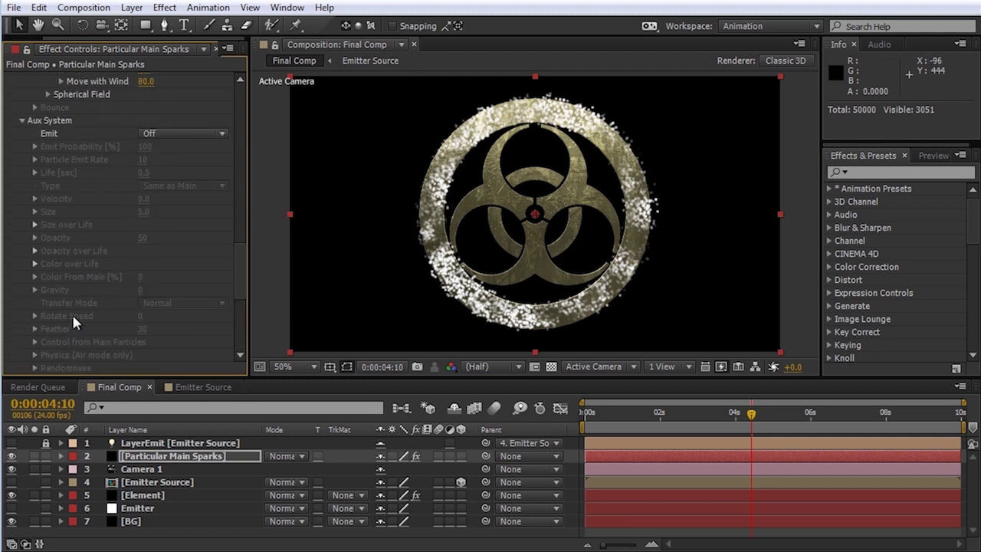
Step: Set Aux System emission to Continuously and main particle Size to 0
{"action": "left_click", "coordinate": [164, 135]}
{"action": "left_click", "coordinate": [199, 184]}
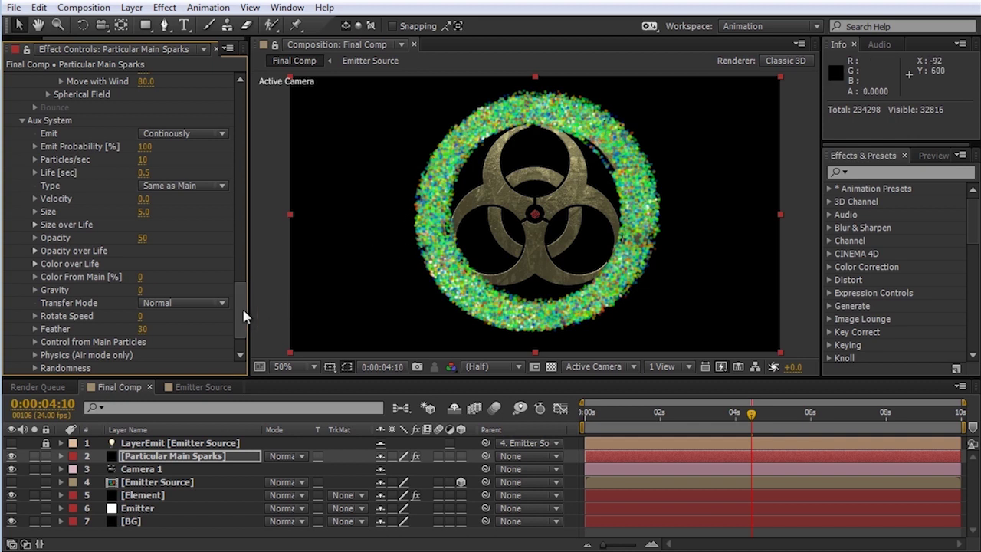
{"action": "left_click_drag", "start_coordinate": [242, 320], "coordinate": [240, 179]}
{"action": "left_click", "coordinate": [147, 167]}
{"action": "type", "text": "0"}
{"action": "key", "text": "Return"}
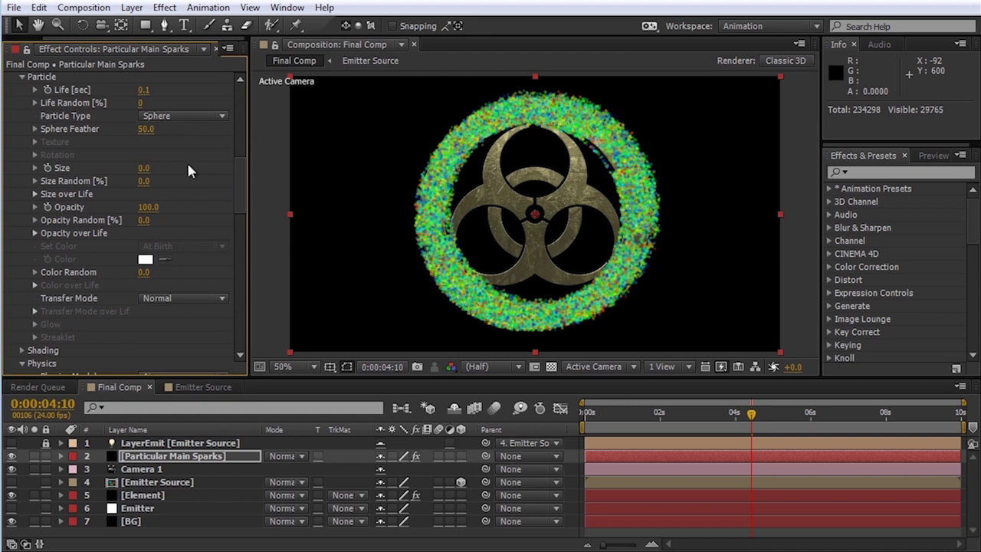
Step: Set the Aux Life to 0.3 seconds
{"action": "left_click_drag", "start_coordinate": [240, 181], "coordinate": [238, 290]}
{"action": "scroll", "coordinate": [235, 291], "scroll_direction": "down", "scroll_amount": 5}
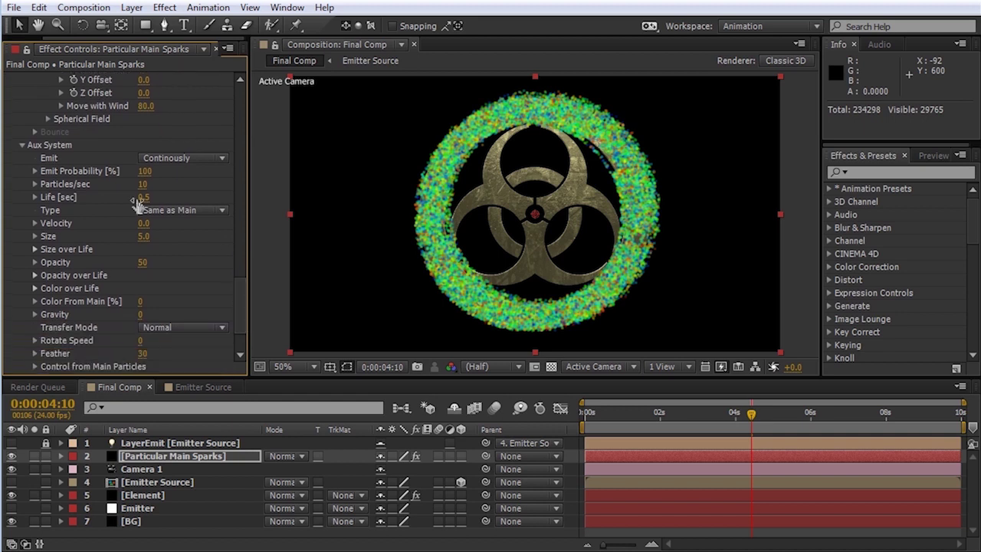
{"action": "left_click", "coordinate": [142, 197]}
{"action": "type", "text": "0.3"}
{"action": "key", "text": "Return"}
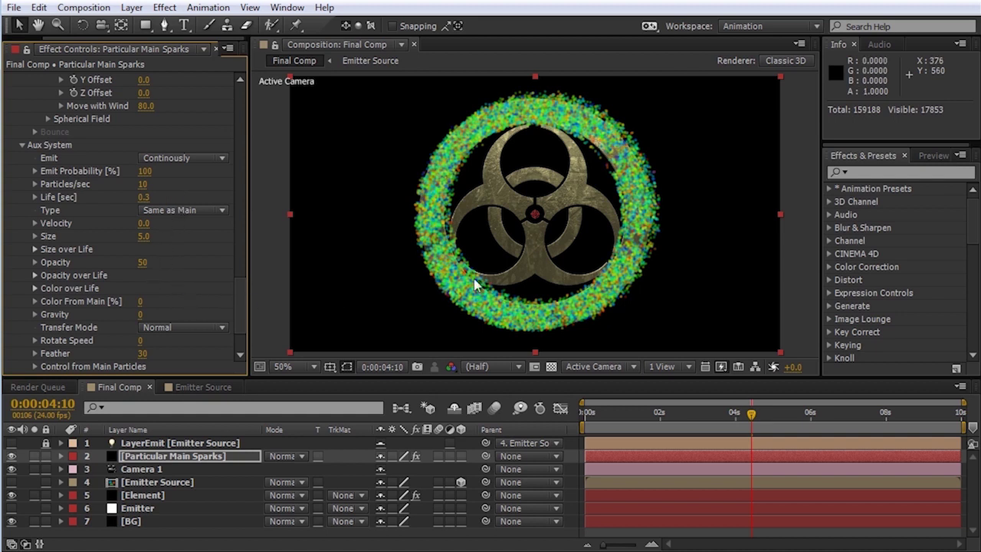
{"action": "scroll", "coordinate": [236, 298], "scroll_direction": "down", "scroll_amount": 3}
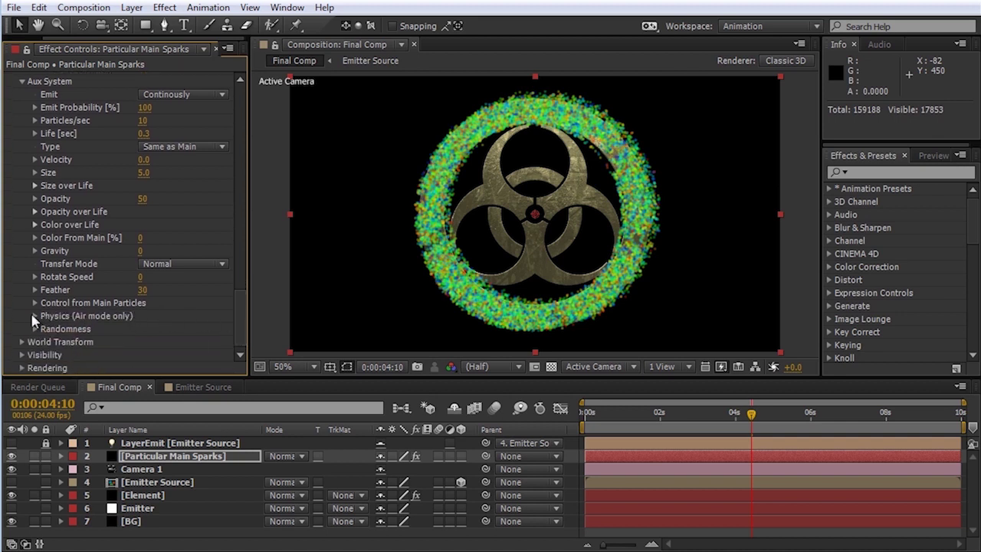
{"action": "left_click", "coordinate": [34, 315]}
Step: Set the aux Wind Affect to 100% and preview at frame 3:21
{"action": "scroll", "coordinate": [184, 335], "scroll_direction": "down", "scroll_amount": 1}
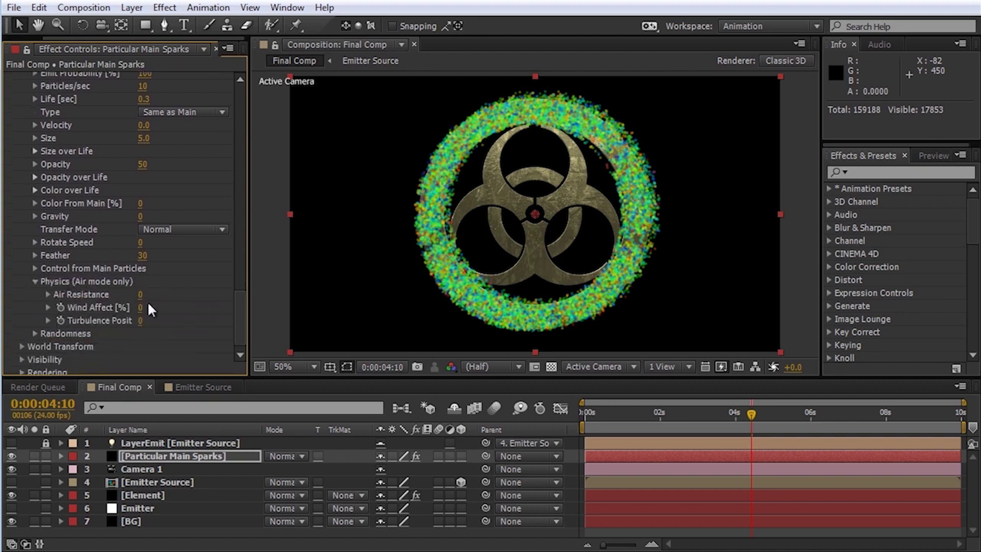
{"action": "left_click", "coordinate": [140, 307]}
{"action": "type", "text": "100"}
{"action": "key", "text": "Return"}
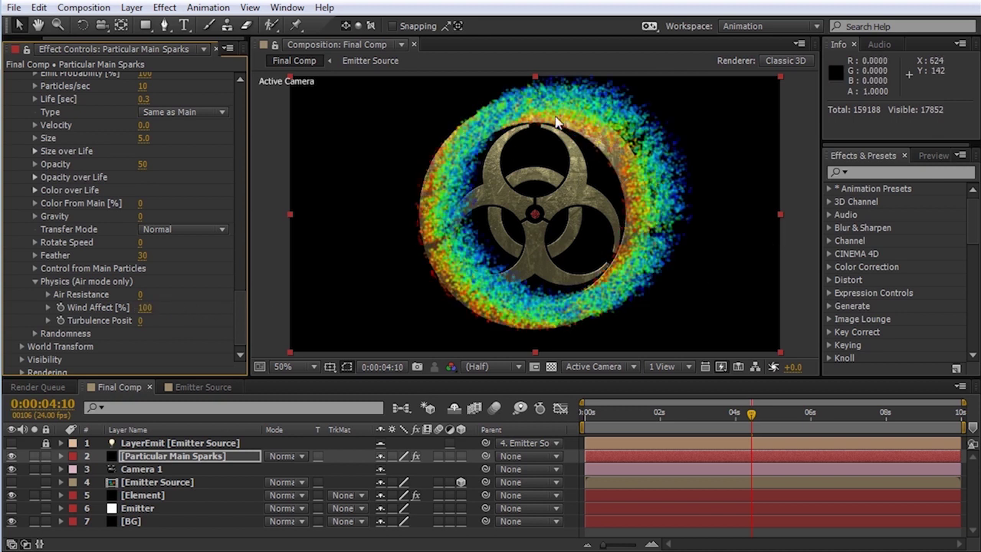
{"action": "left_click_drag", "start_coordinate": [620, 420], "coordinate": [731, 420]}
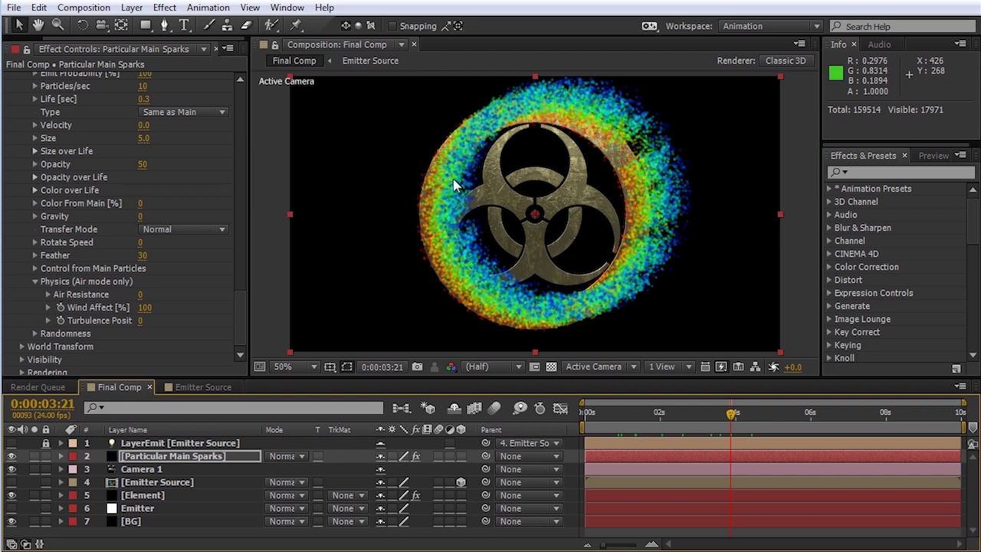
Step: Set the aux Turbulence Position to 200 and scrub the timeline to preview
{"action": "left_click", "coordinate": [142, 323]}
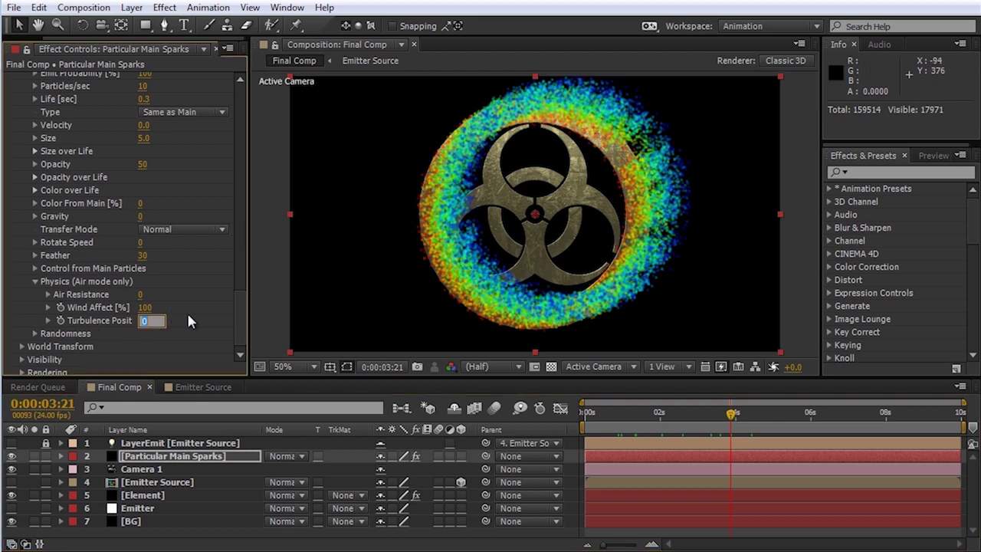
{"action": "type", "text": "200"}
{"action": "key", "text": "Return"}
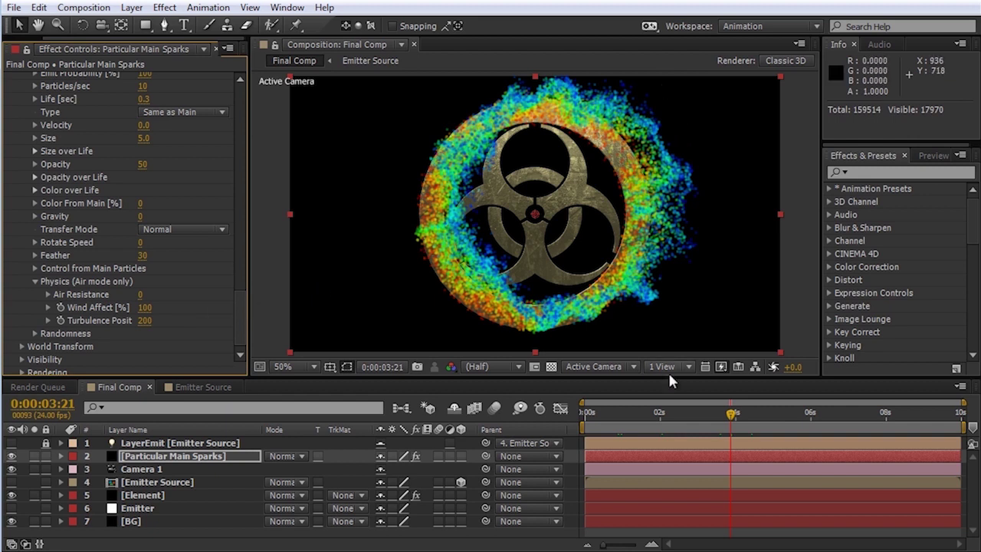
{"action": "left_click", "coordinate": [628, 420]}
{"action": "left_click_drag", "start_coordinate": [627, 420], "coordinate": [817, 418]}
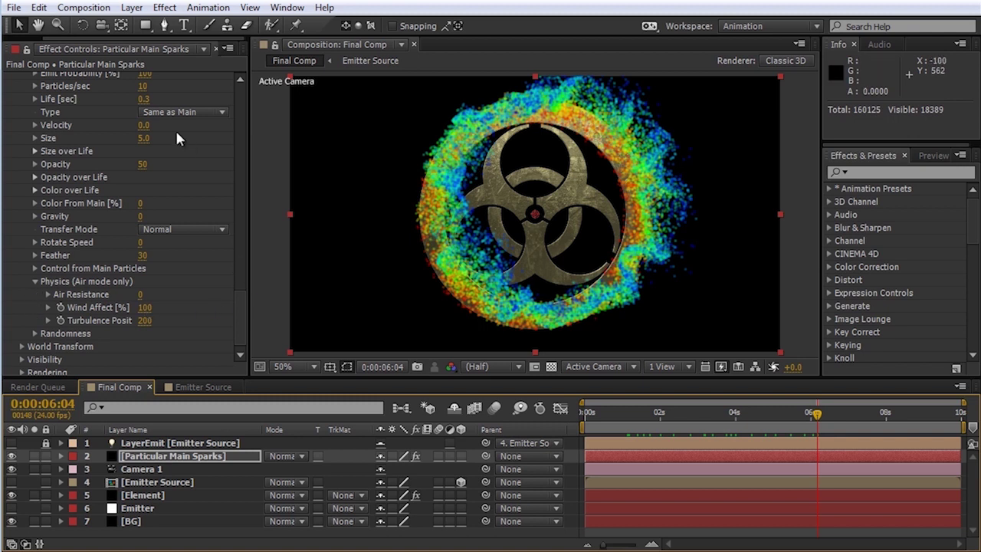
Step: Set aux particle Size to 1 and Opacity to 100, previewing at 4:20
{"action": "left_click", "coordinate": [141, 138]}
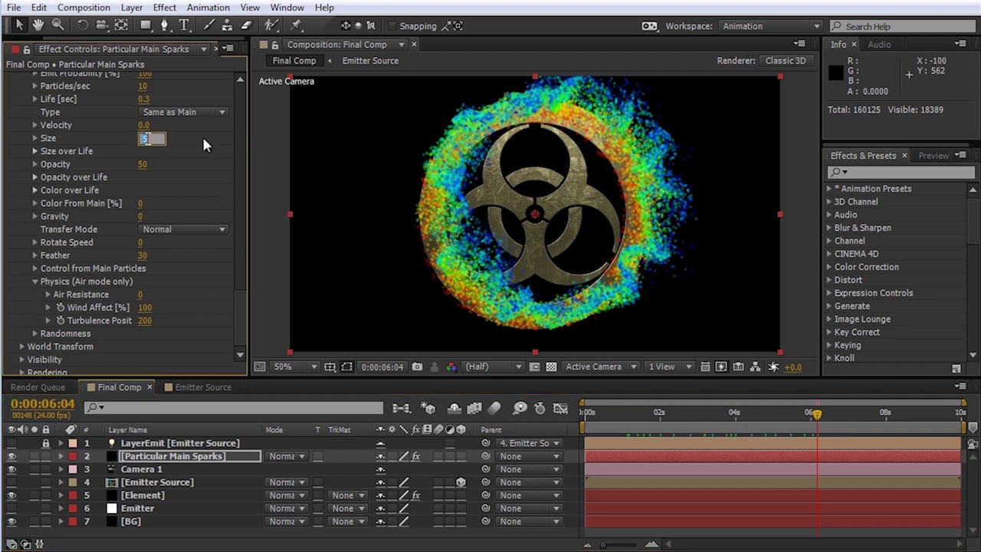
{"action": "type", "text": "1"}
{"action": "key", "text": "Return"}
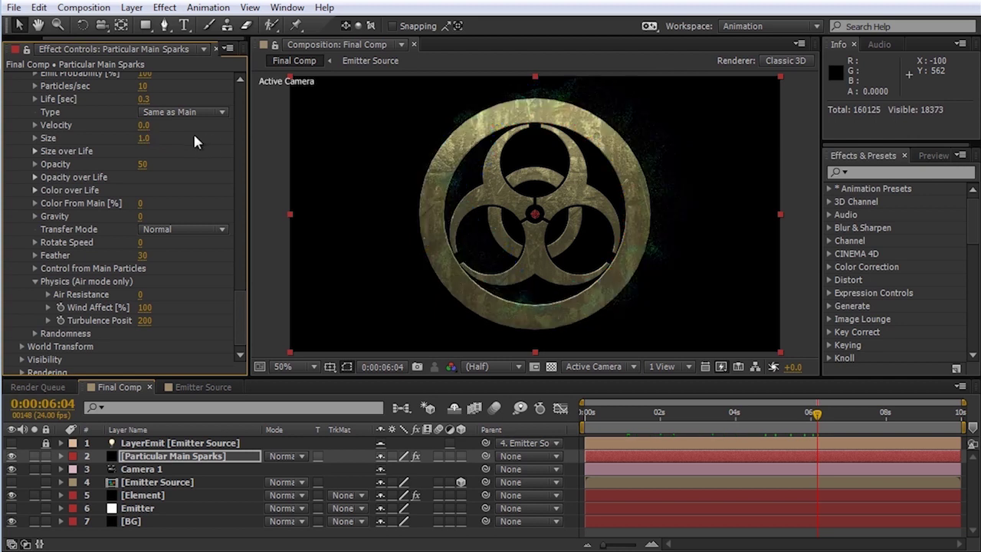
{"action": "left_click", "coordinate": [143, 164]}
{"action": "type", "text": "100"}
{"action": "key", "text": "Return"}
{"action": "left_click", "coordinate": [766, 412]}
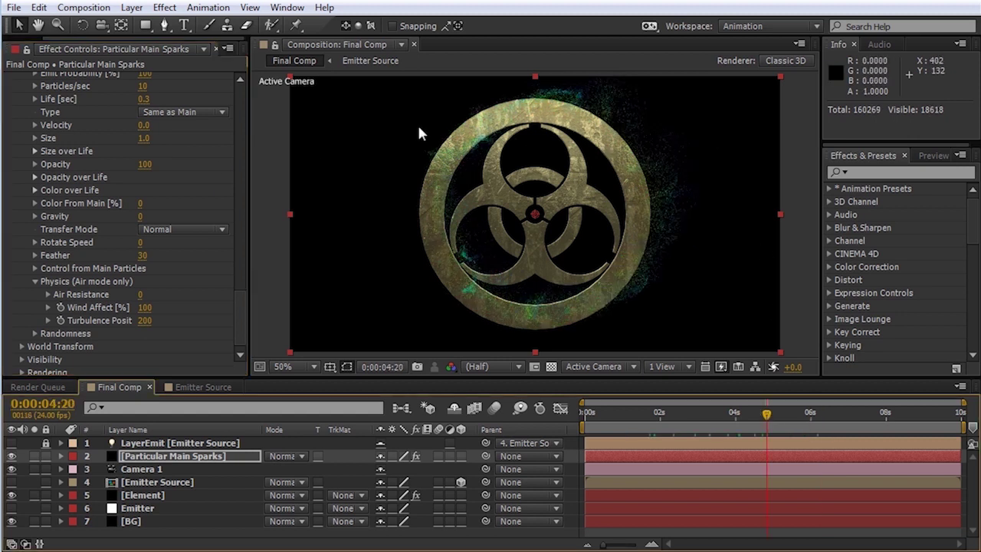
Step: Raise the aux emission rate to 50 particles per second
{"action": "scroll", "coordinate": [243, 304], "scroll_direction": "up", "scroll_amount": 5}
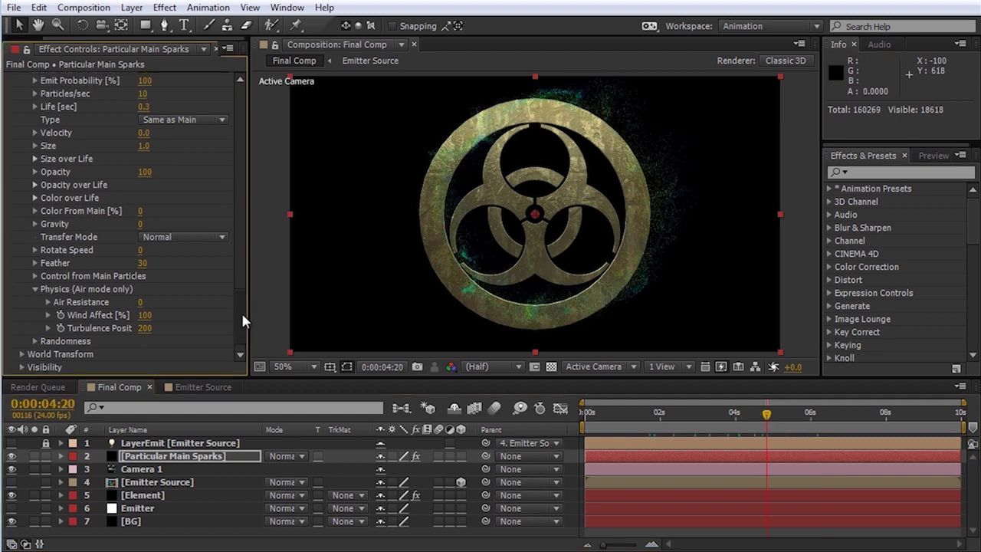
{"action": "left_click", "coordinate": [143, 206]}
{"action": "type", "text": "50"}
{"action": "key", "text": "Return"}
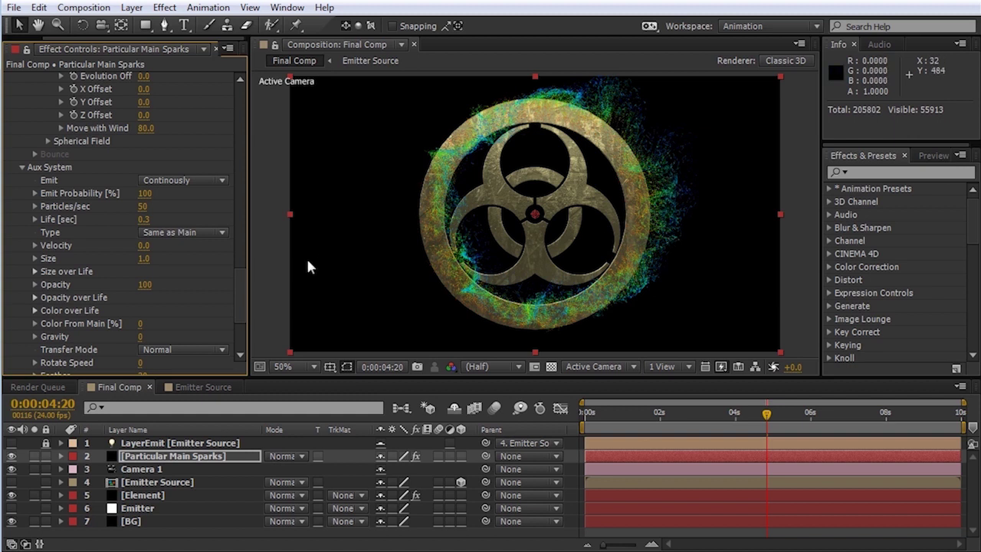
{"action": "scroll", "coordinate": [242, 280], "scroll_direction": "down", "scroll_amount": 3}
{"action": "scroll", "coordinate": [244, 293], "scroll_direction": "down", "scroll_amount": 3}
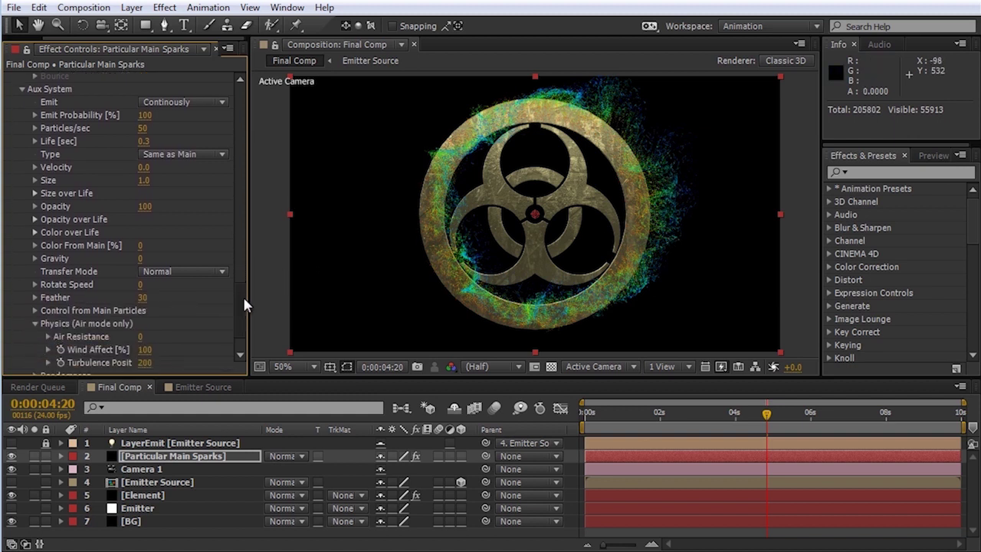
Step: Switch the aux Color over Life to white-to-black and set the start colour to R 2, G 1.5
{"action": "left_click", "coordinate": [35, 232]}
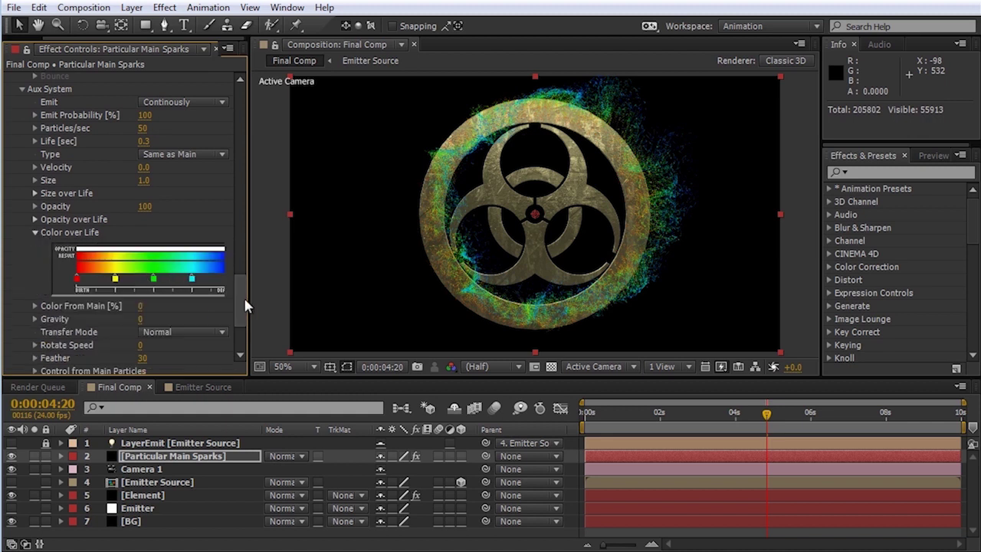
{"action": "left_click_drag", "start_coordinate": [251, 264], "coordinate": [307, 265]}
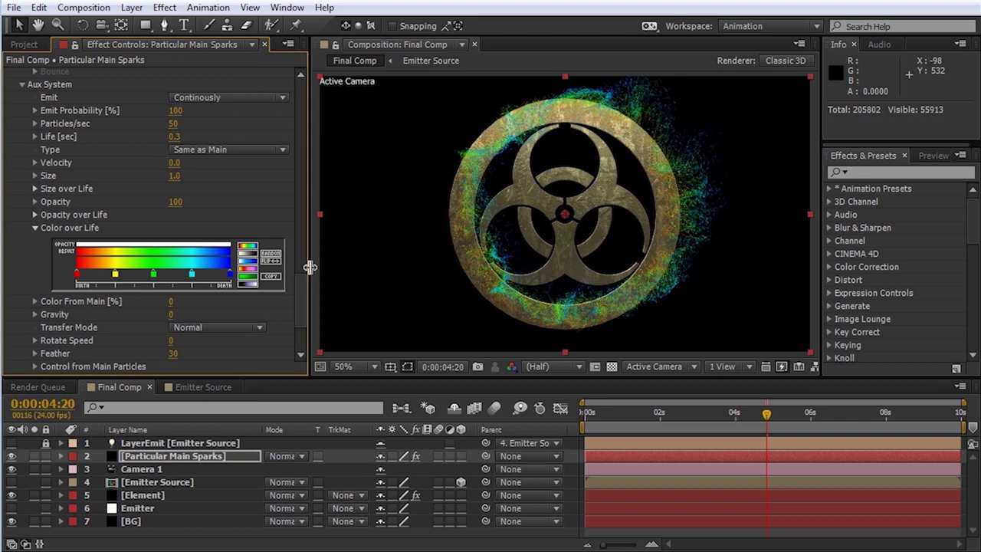
{"action": "left_click", "coordinate": [250, 260]}
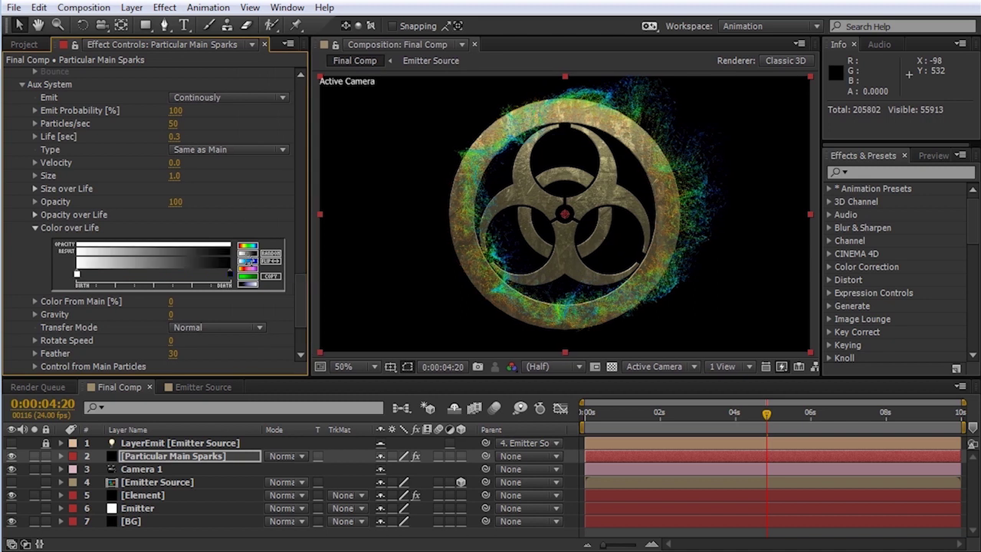
{"action": "double_click", "coordinate": [76, 274]}
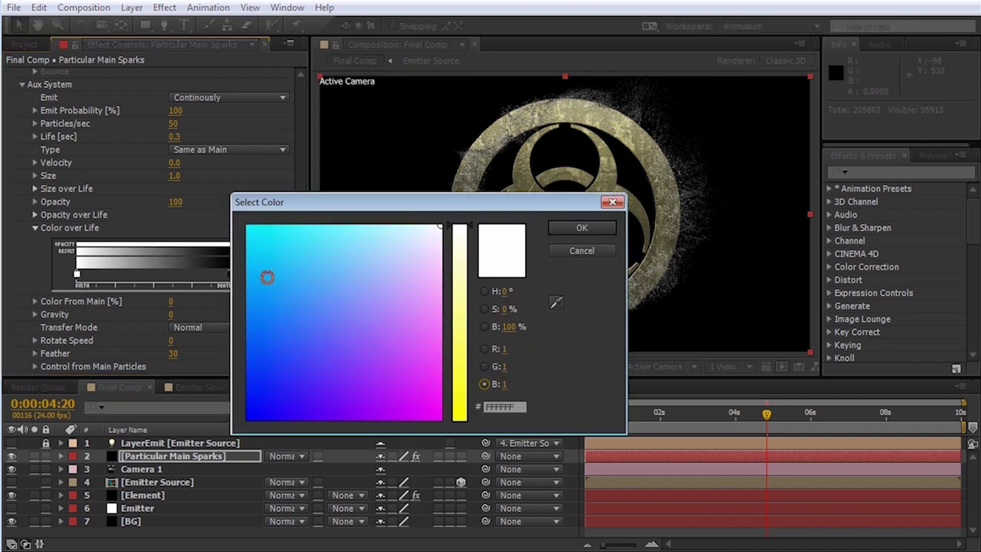
{"action": "left_click", "coordinate": [484, 349]}
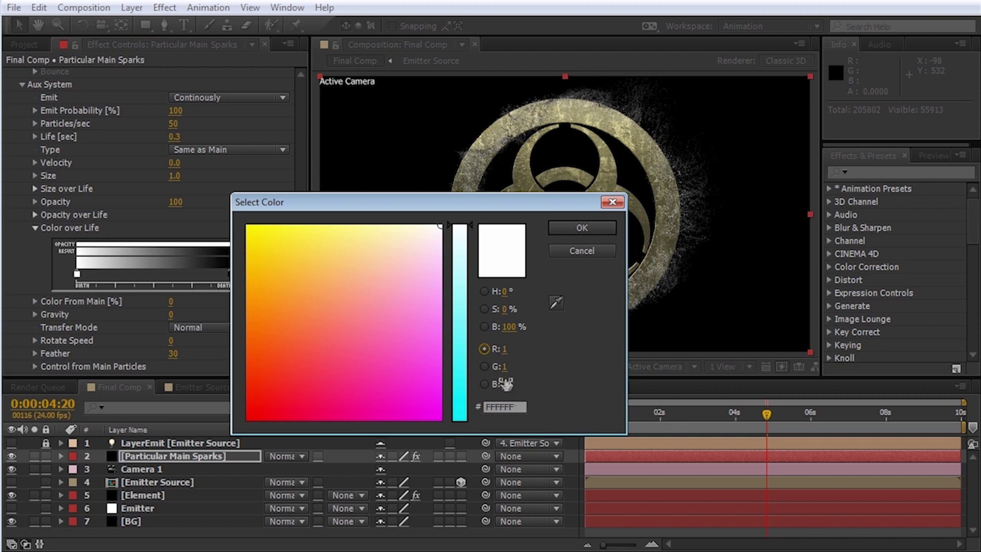
{"action": "left_click", "coordinate": [505, 348]}
{"action": "type", "text": "2"}
{"action": "key", "text": "Tab"}
{"action": "type", "text": "1.5"}
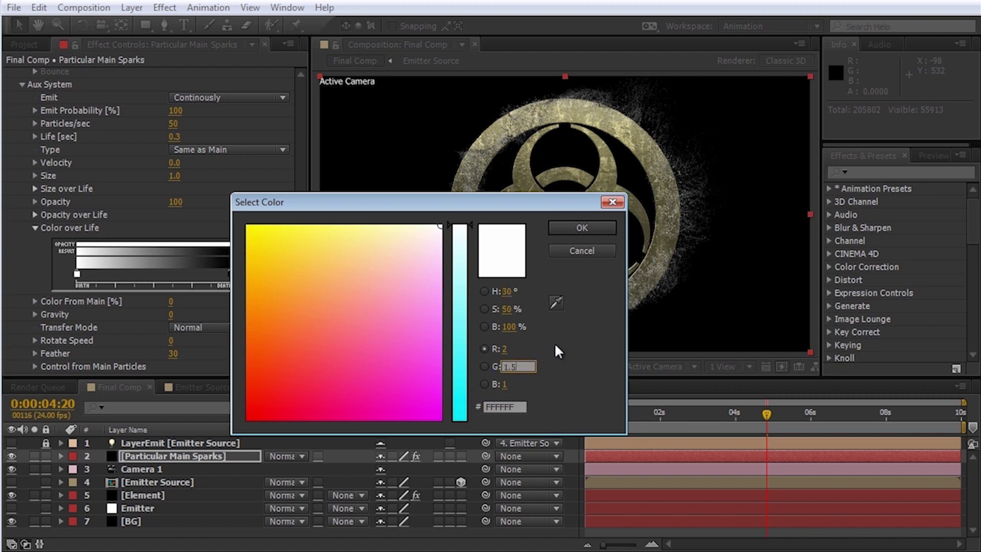
{"action": "key", "text": "Tab"}
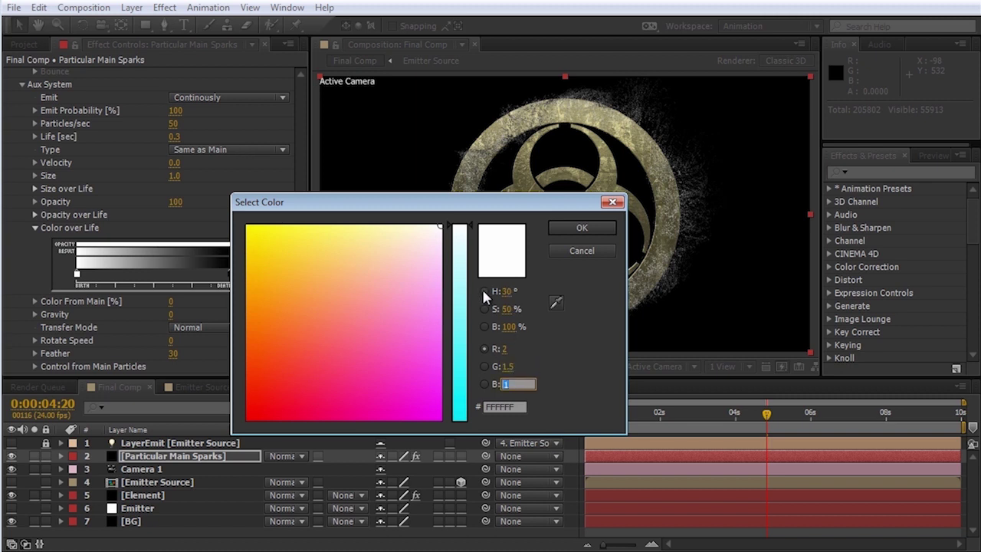
{"action": "left_click", "coordinate": [484, 292]}
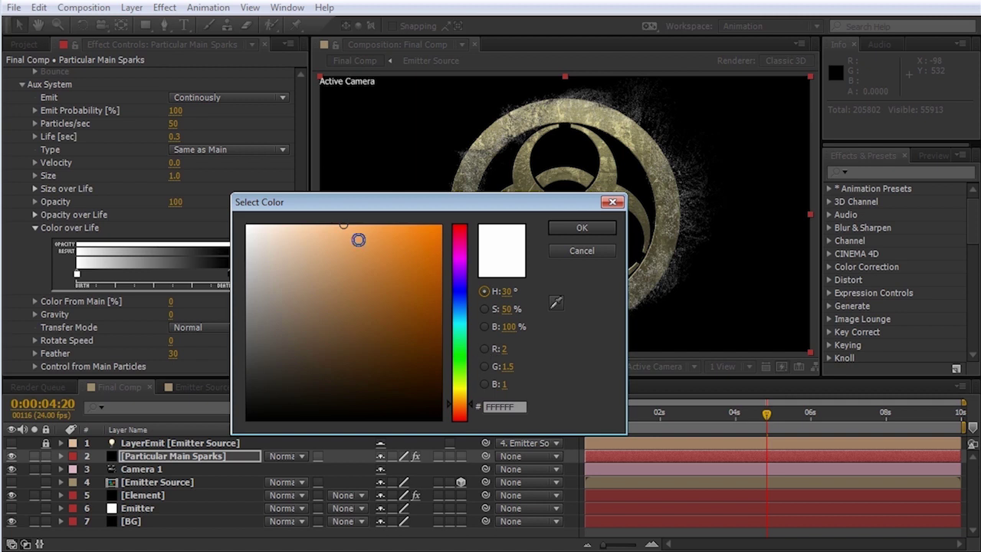
{"action": "left_click", "coordinate": [486, 347]}
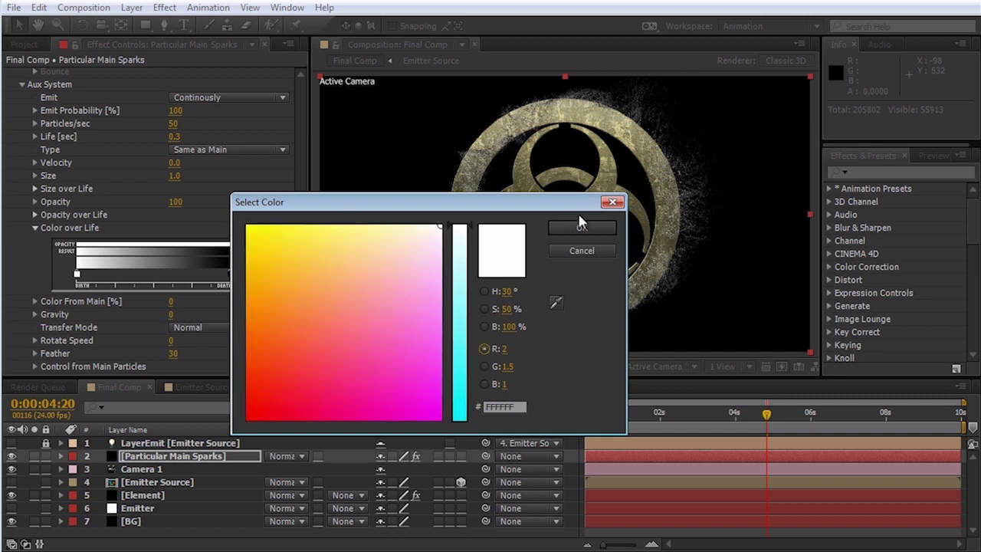
{"action": "left_click", "coordinate": [580, 227]}
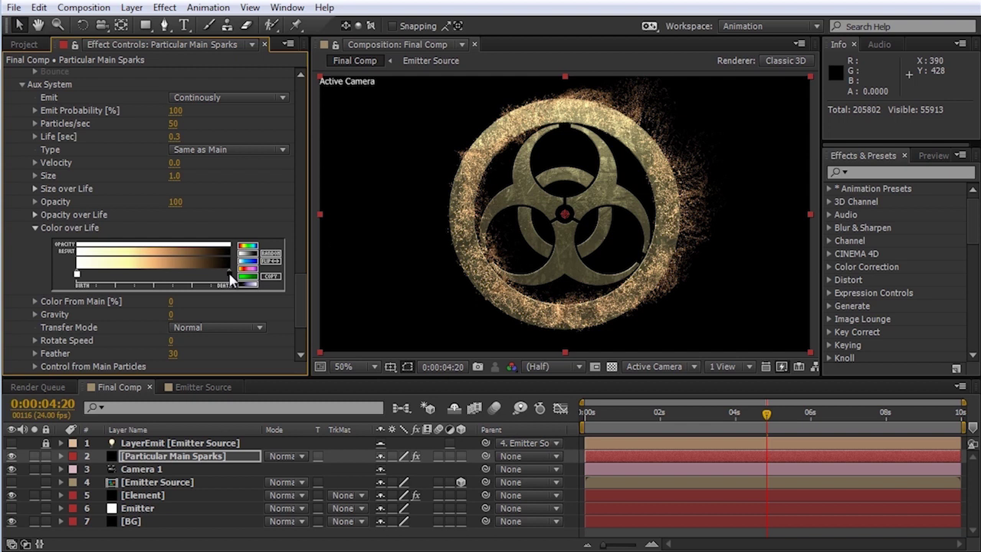
Step: Set the gradient's end colour to orange-red FF3B00 (R 1, G 0.23, B 0)
{"action": "double_click", "coordinate": [229, 273]}
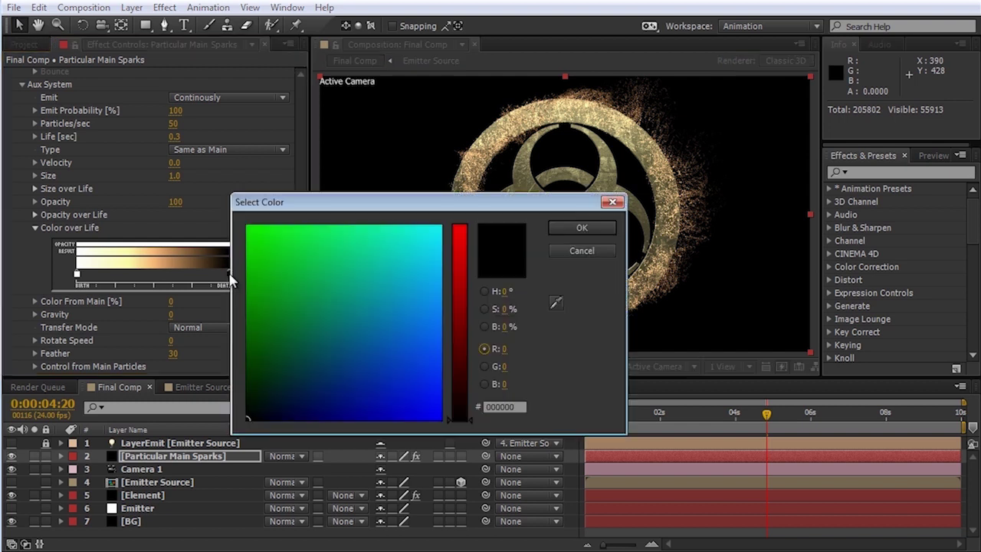
{"action": "left_click", "coordinate": [505, 350]}
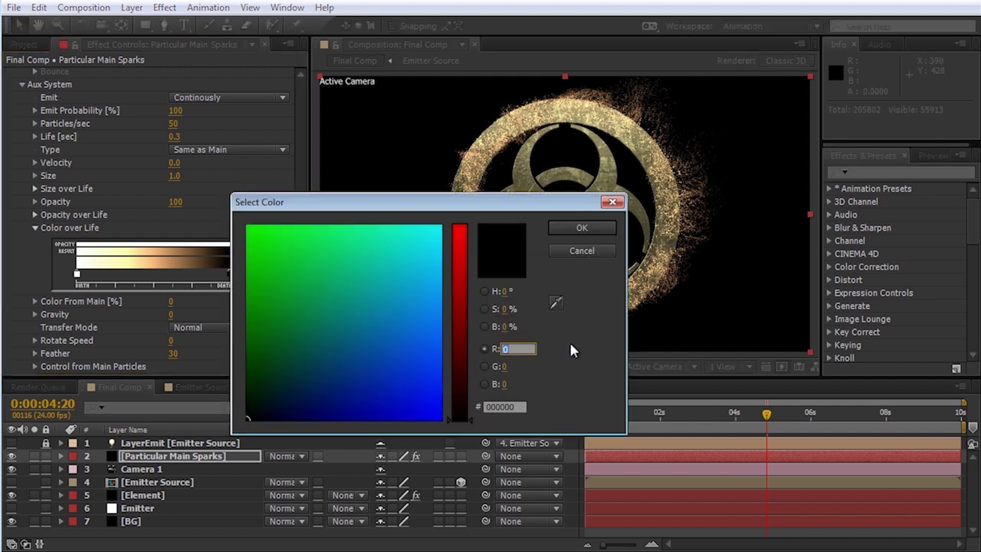
{"action": "type", "text": "1"}
{"action": "key", "text": "Tab"}
{"action": "type", "text": ".23"}
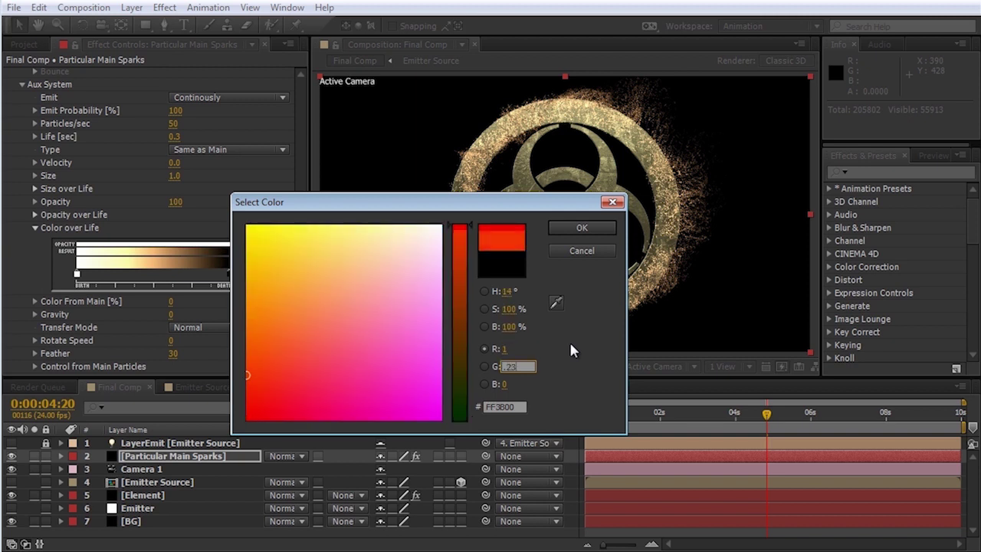
{"action": "key", "text": "Tab"}
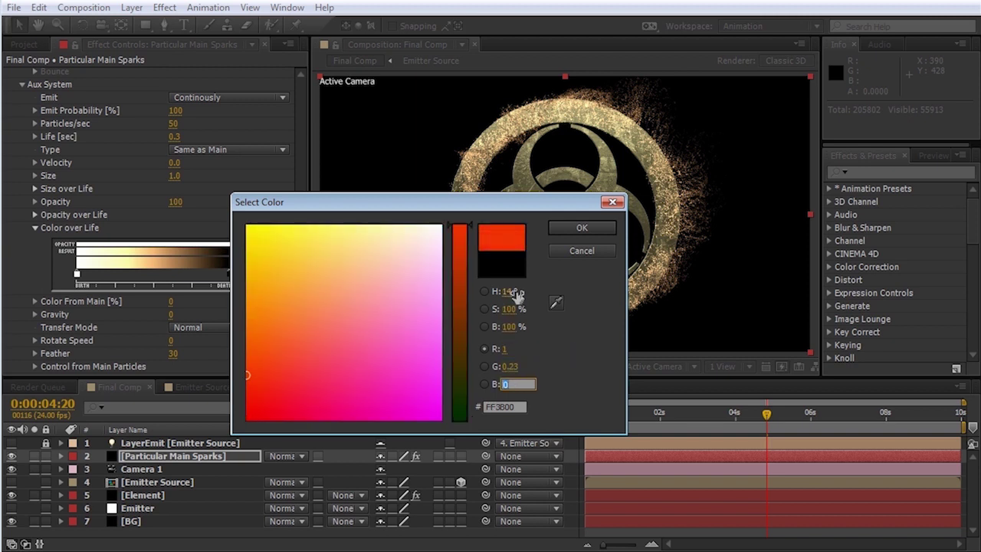
{"action": "left_click", "coordinate": [578, 227]}
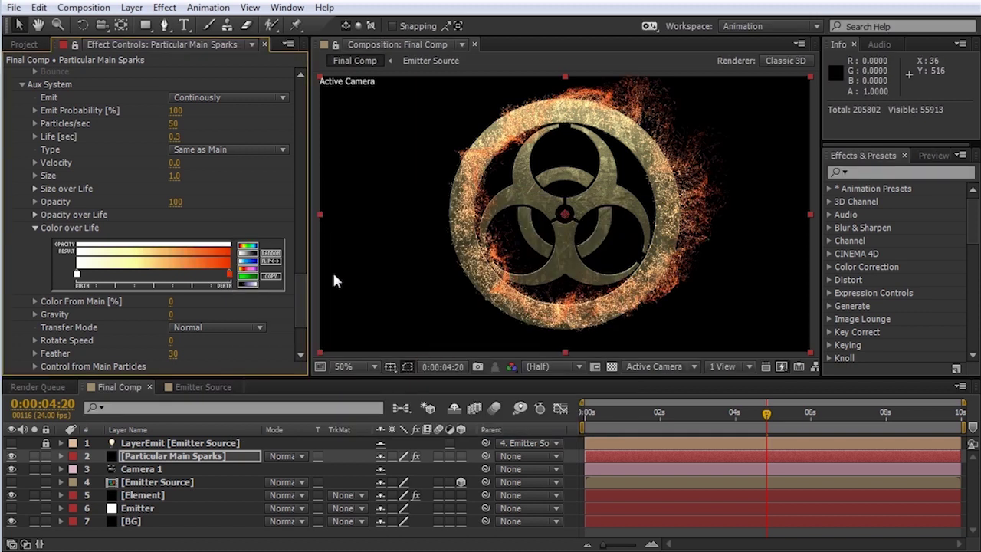
{"action": "left_click_drag", "start_coordinate": [301, 294], "coordinate": [298, 309]}
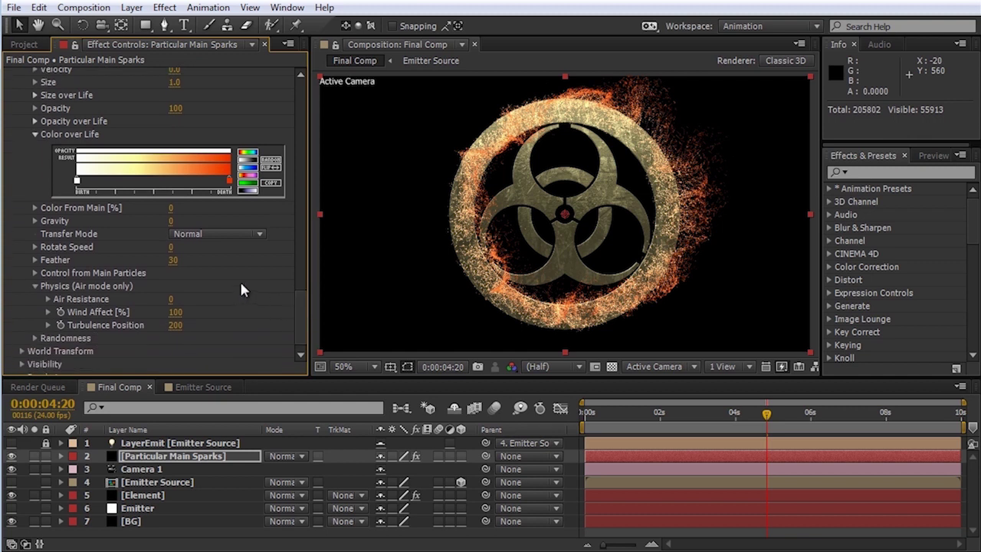
Step: Set aux Transfer Mode to Add, with Randomness Size 100 and Opacity 70
{"action": "left_click", "coordinate": [244, 237]}
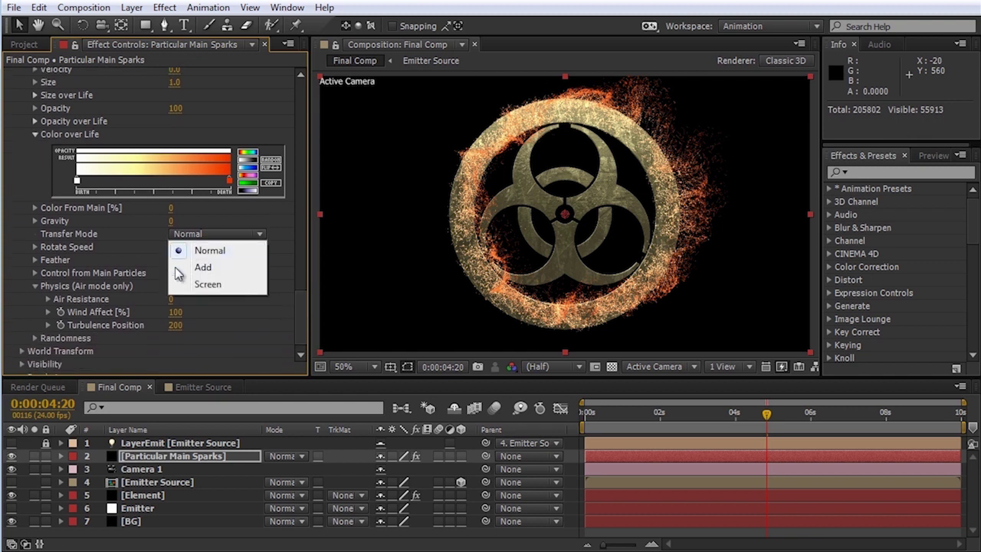
{"action": "left_click", "coordinate": [203, 265]}
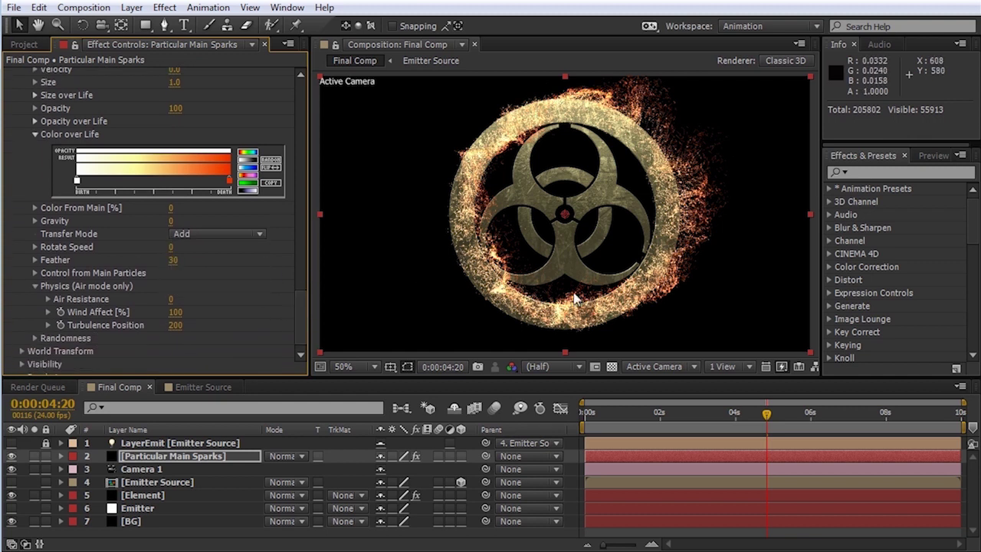
{"action": "left_click", "coordinate": [35, 338]}
{"action": "scroll", "coordinate": [117, 327], "scroll_direction": "down", "scroll_amount": 1}
{"action": "scroll", "coordinate": [117, 322], "scroll_direction": "down", "scroll_amount": 3}
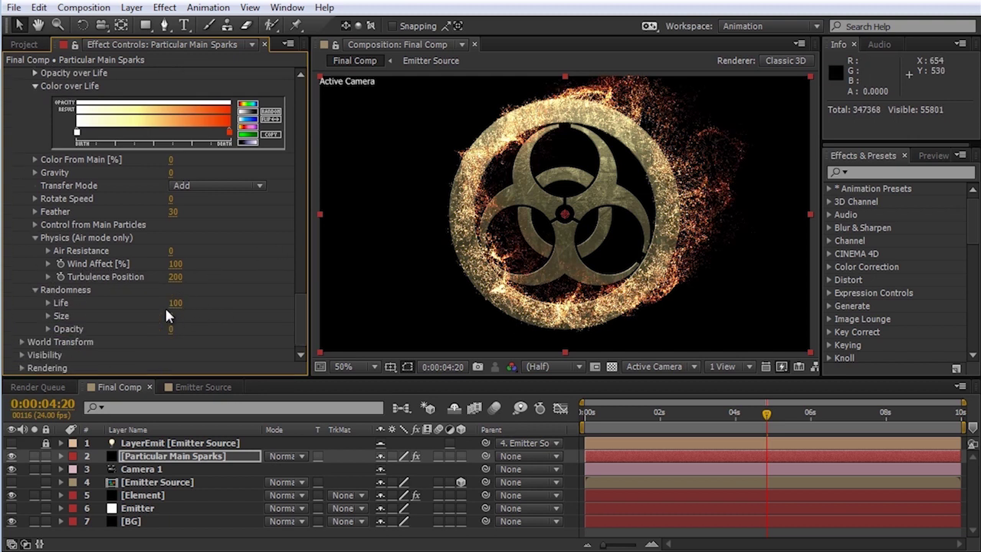
{"action": "left_click", "coordinate": [173, 316]}
{"action": "type", "text": "100"}
{"action": "key", "text": "Return"}
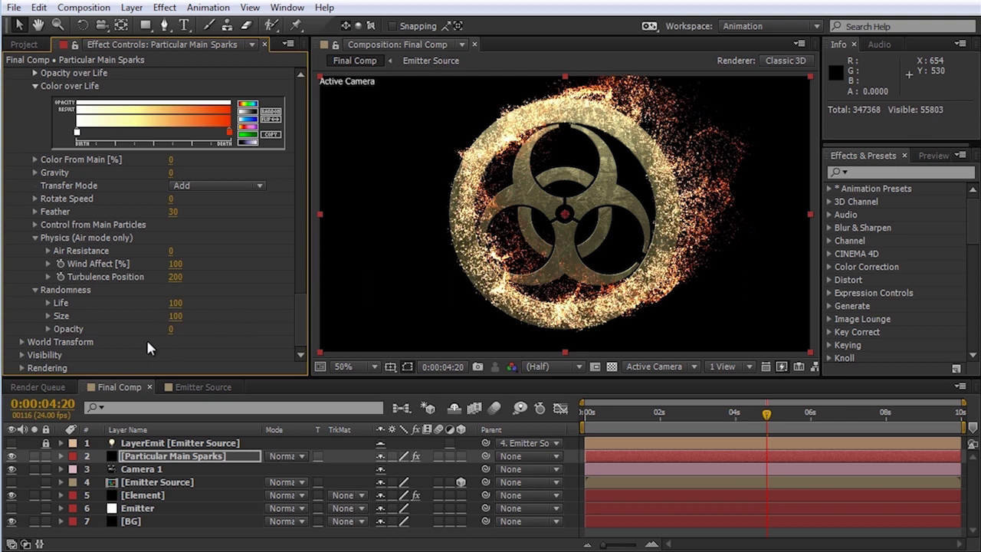
{"action": "left_click", "coordinate": [170, 328]}
{"action": "type", "text": "70"}
{"action": "key", "text": "Return"}
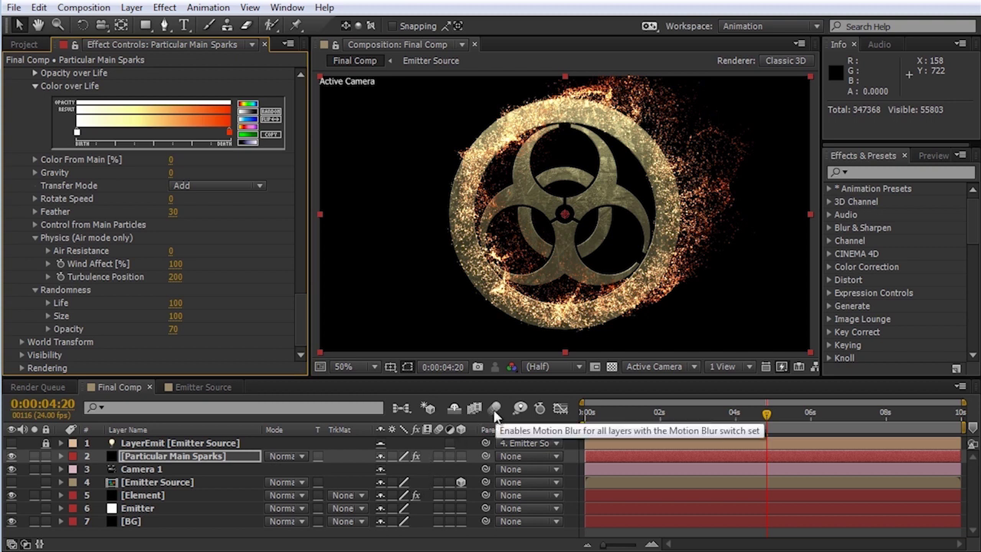
Step: Enable composition motion blur, leaving the Main Sparks layer switch off
{"action": "left_click", "coordinate": [436, 455]}
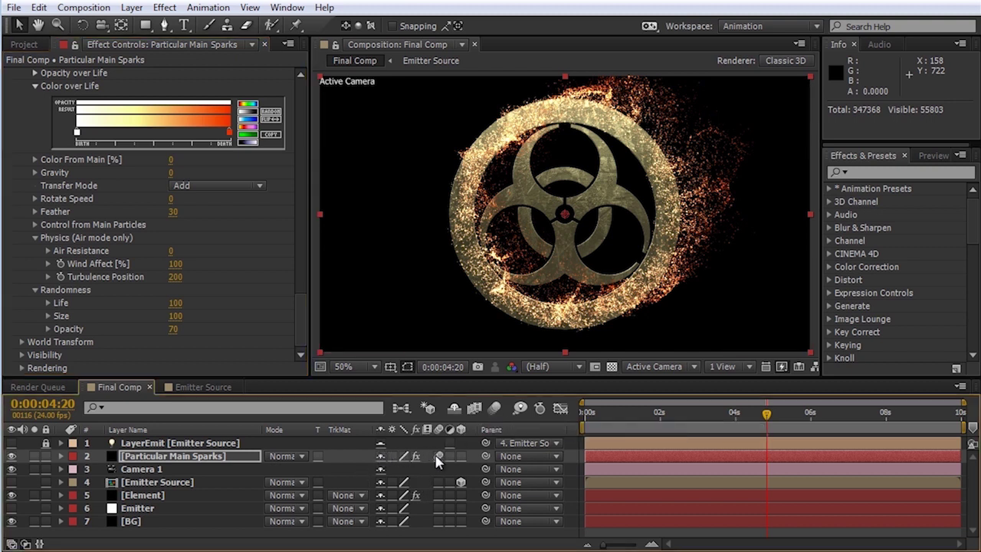
{"action": "left_click", "coordinate": [494, 408]}
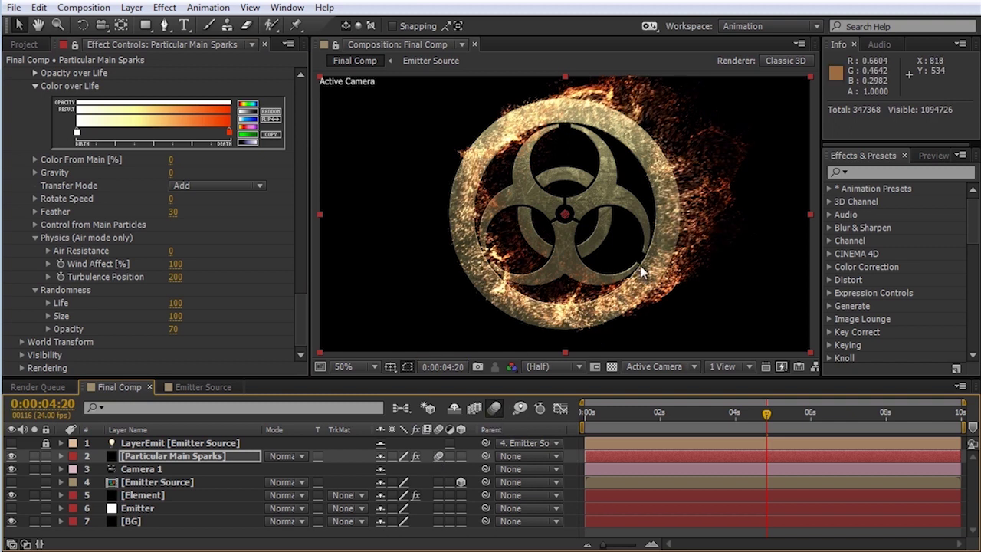
{"action": "left_click", "coordinate": [438, 456]}
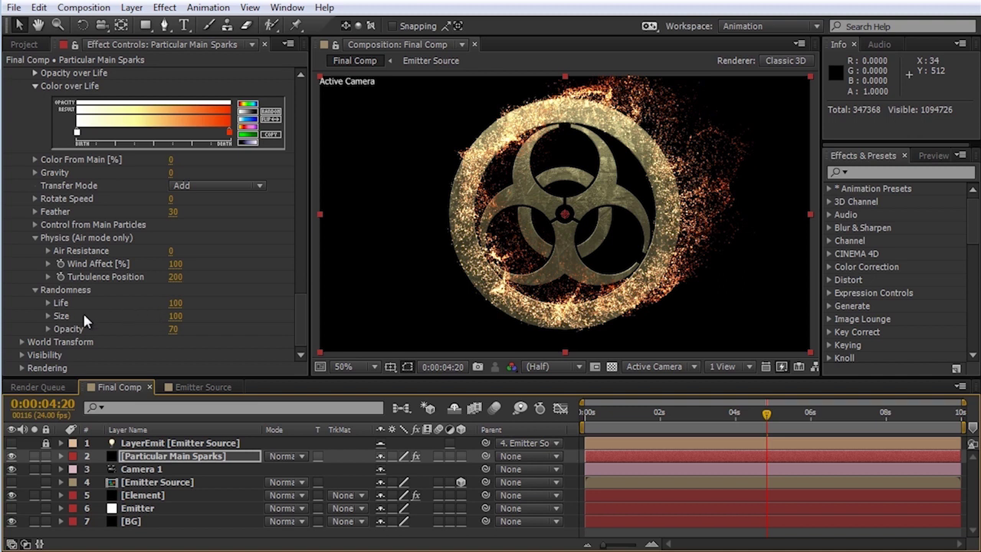
Step: Turn Particular's Rendering Motion Blur On with a 60° shutter angle
{"action": "left_click", "coordinate": [22, 367]}
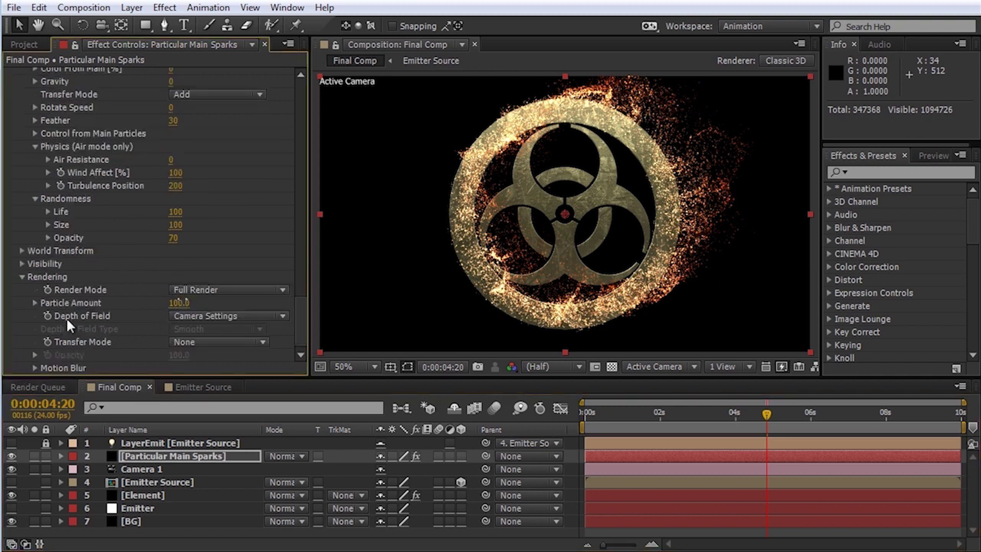
{"action": "left_click", "coordinate": [35, 368]}
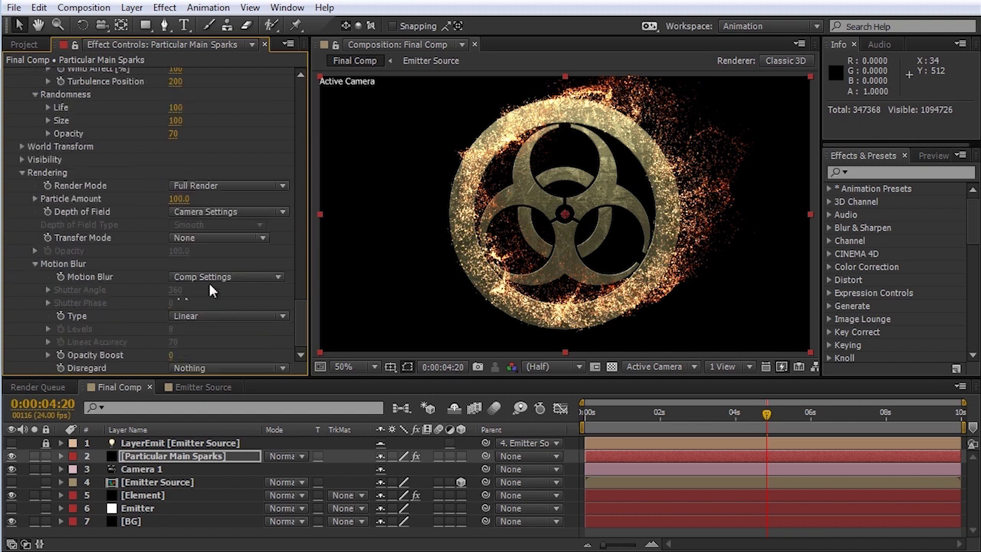
{"action": "left_click", "coordinate": [208, 279]}
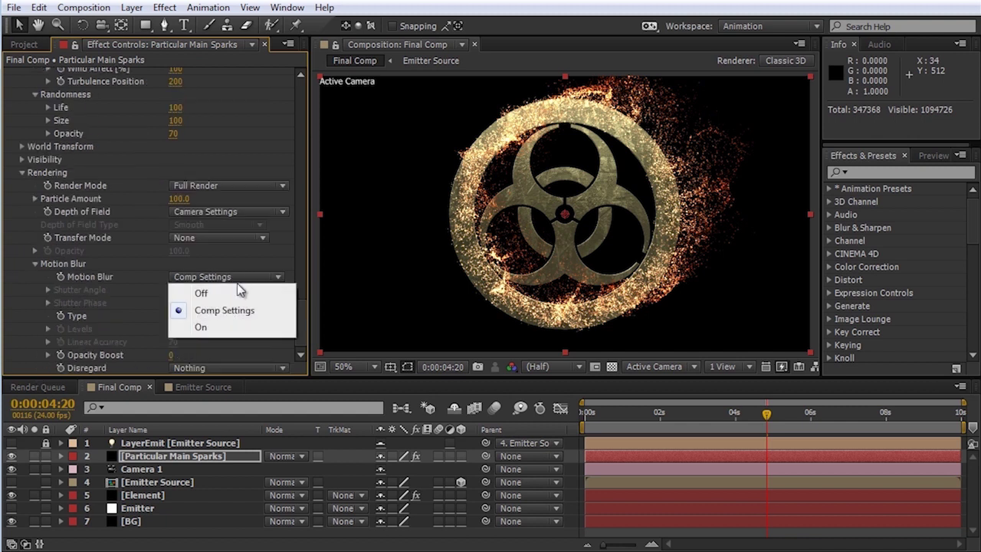
{"action": "left_click", "coordinate": [226, 329]}
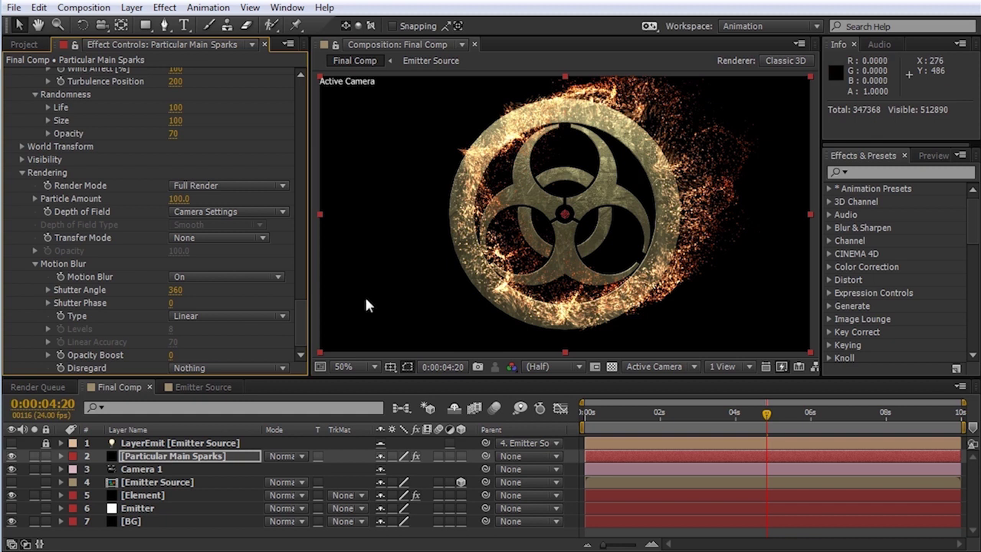
{"action": "left_click", "coordinate": [177, 291]}
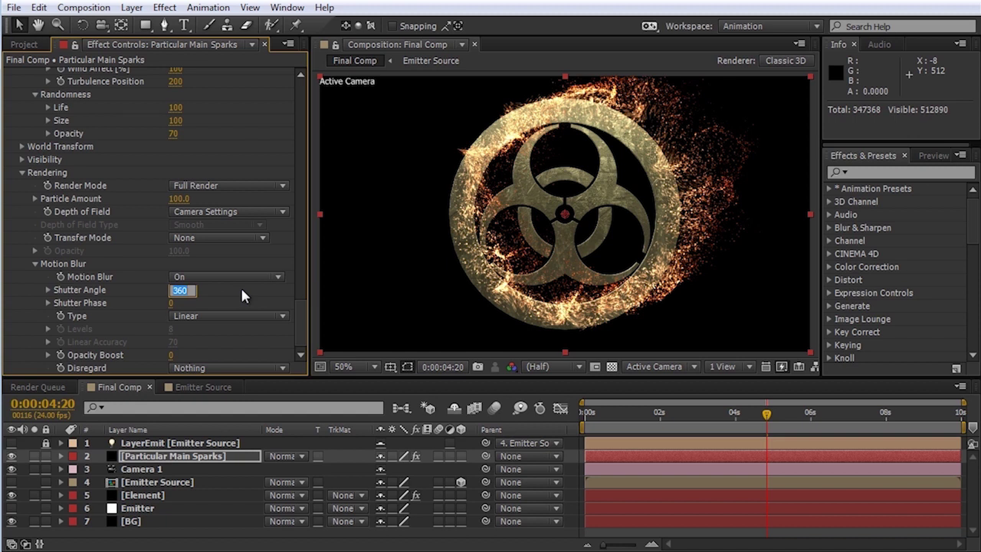
{"action": "type", "text": "60"}
{"action": "key", "text": "Return"}
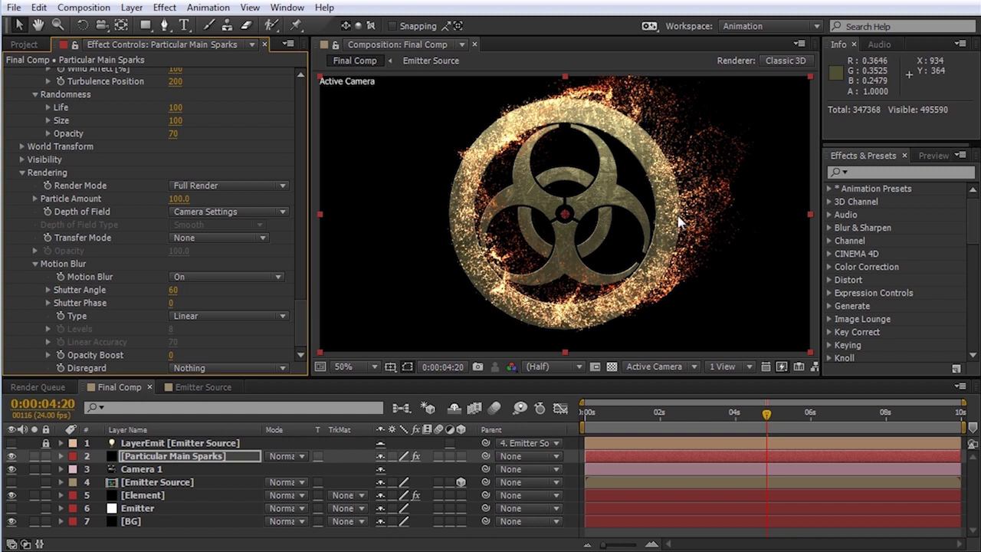
{"action": "left_click", "coordinate": [175, 456]}
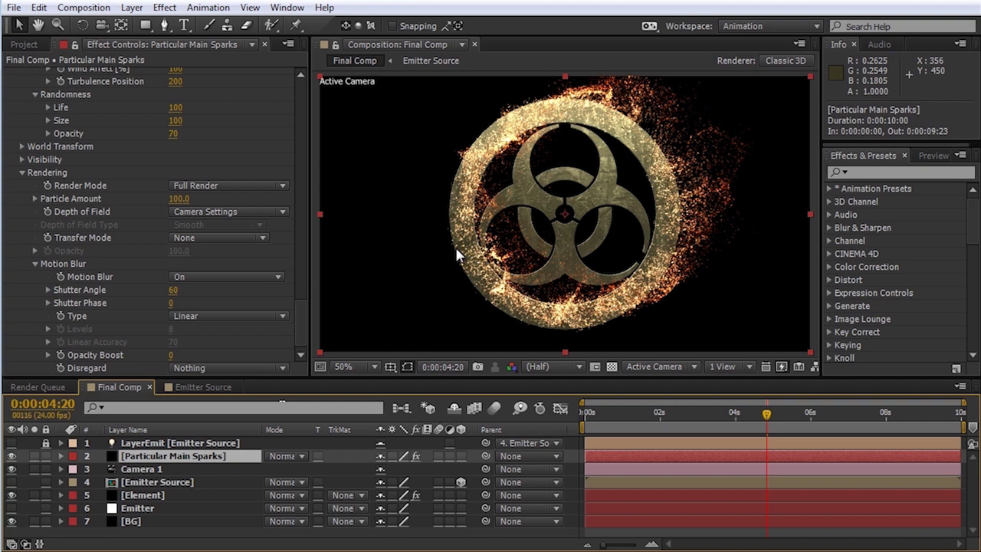
Step: Duplicate Particular Main Sparks with Ctrl+D and rename the copy 'Particular Thick Flames'
{"action": "key", "text": "ctrl+d"}
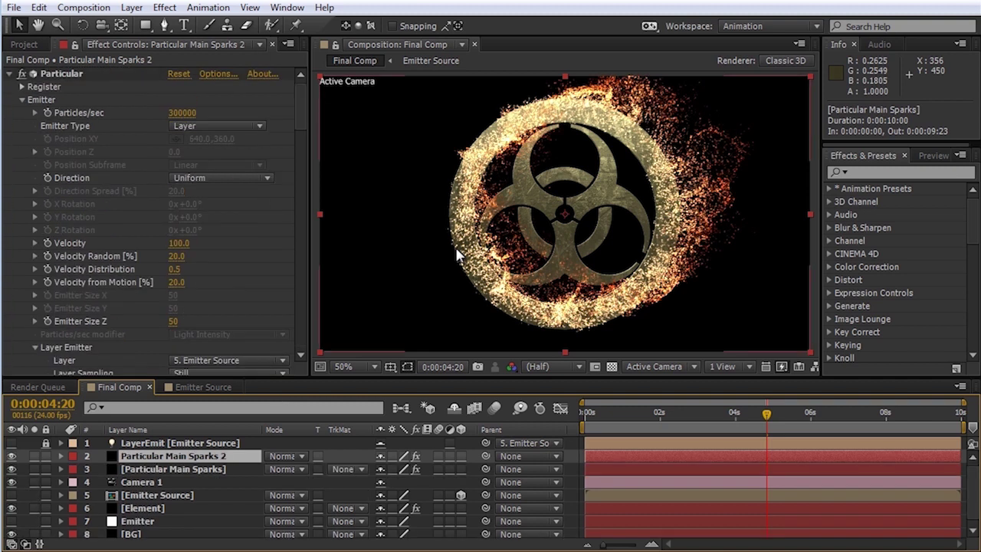
{"action": "key", "text": "Return"}
{"action": "key", "text": "End"}
{"action": "key", "text": "BackSpace"}
{"action": "key", "text": "BackSpace"}
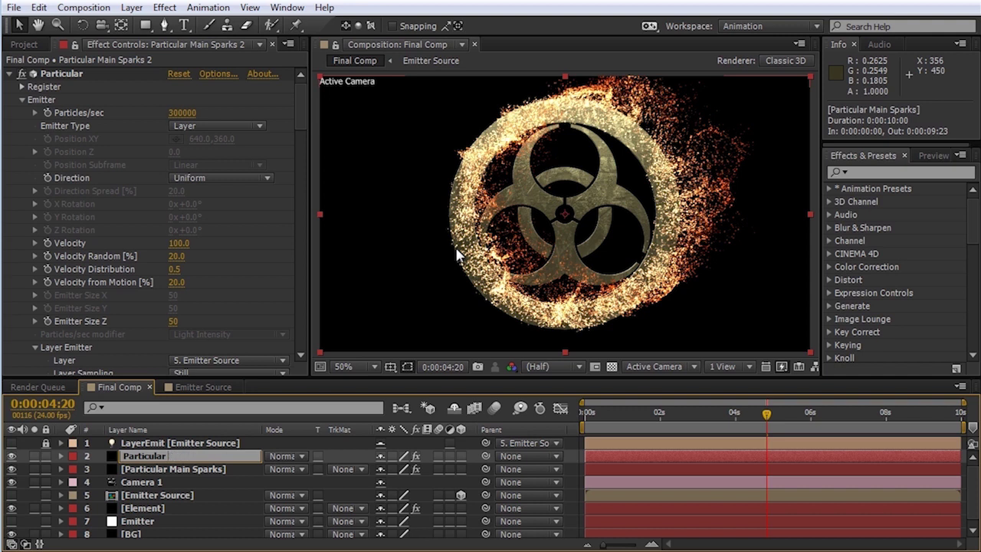
{"action": "type", "text": "Thick Flames"}
{"action": "key", "text": "Return"}
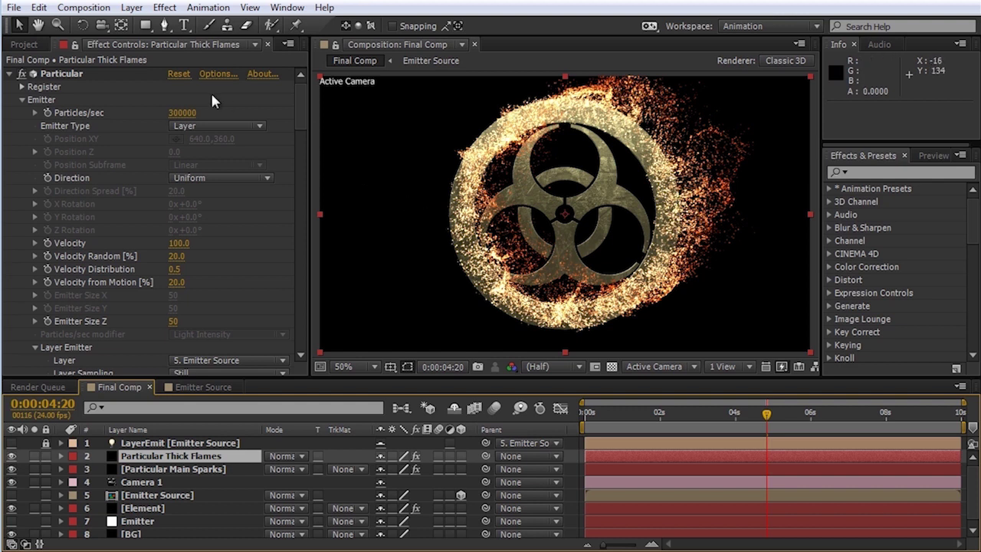
Step: Set the Thick Flames Physics Time Factor to 0.8
{"action": "left_click_drag", "start_coordinate": [301, 112], "coordinate": [302, 199]}
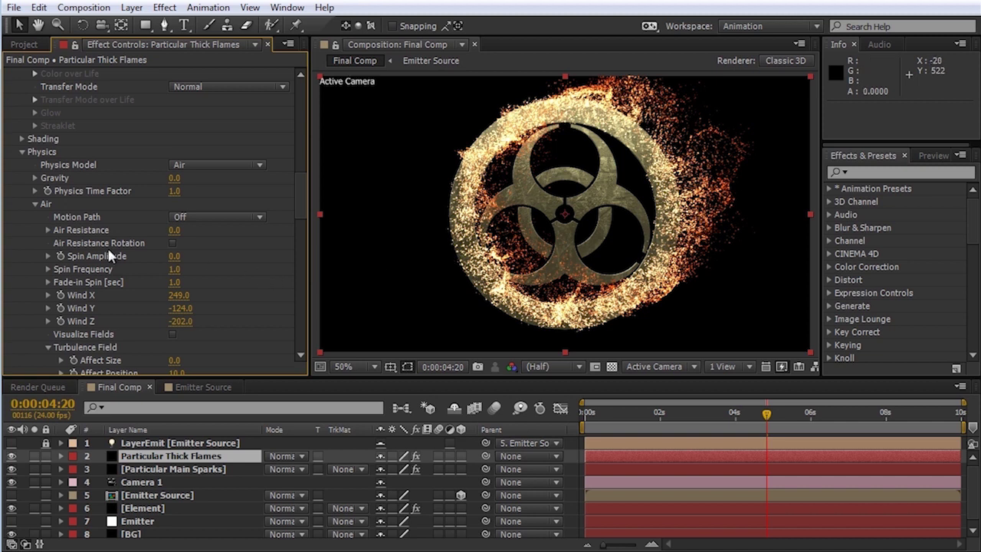
{"action": "left_click", "coordinate": [174, 191]}
{"action": "type", "text": "0.8"}
{"action": "key", "text": "Return"}
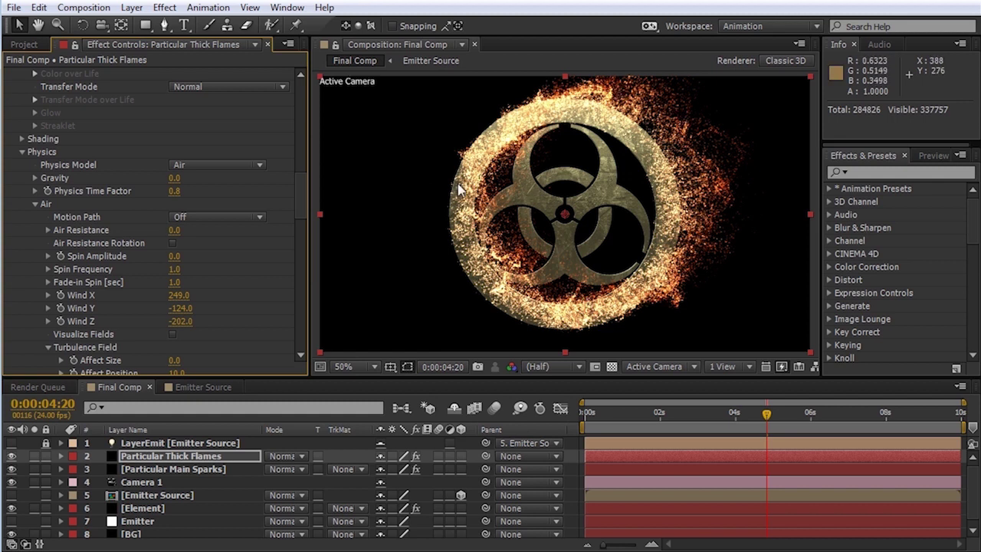
Step: Raise the Turbulence Field Move with Wind to 150%
{"action": "scroll", "coordinate": [156, 175], "scroll_direction": "down", "scroll_amount": 3}
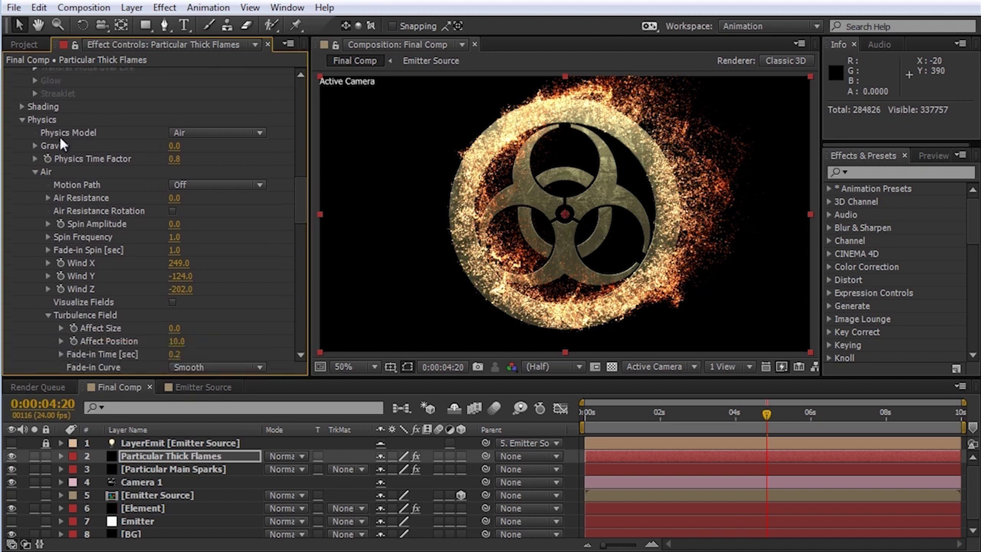
{"action": "scroll", "coordinate": [68, 211], "scroll_direction": "down", "scroll_amount": 10}
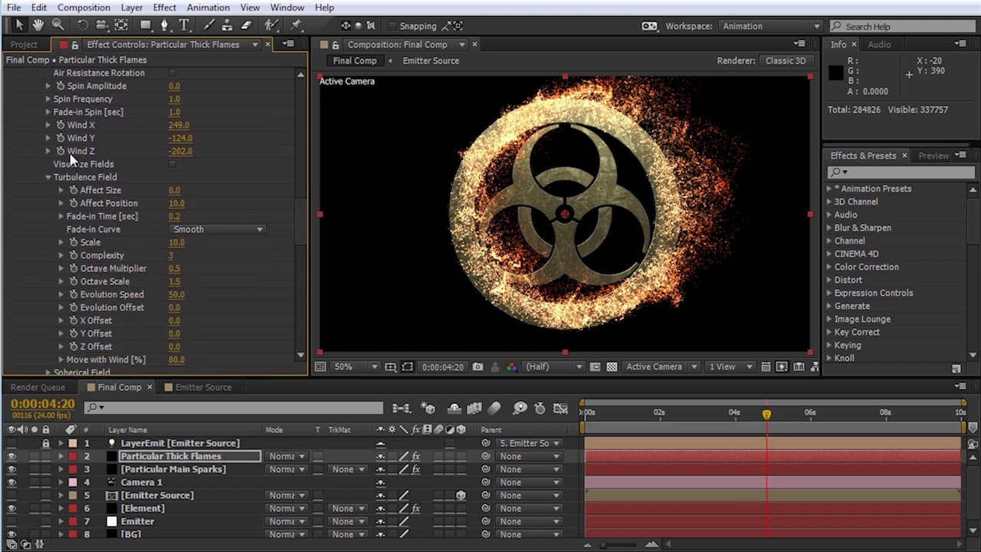
{"action": "scroll", "coordinate": [115, 230], "scroll_direction": "down", "scroll_amount": 3}
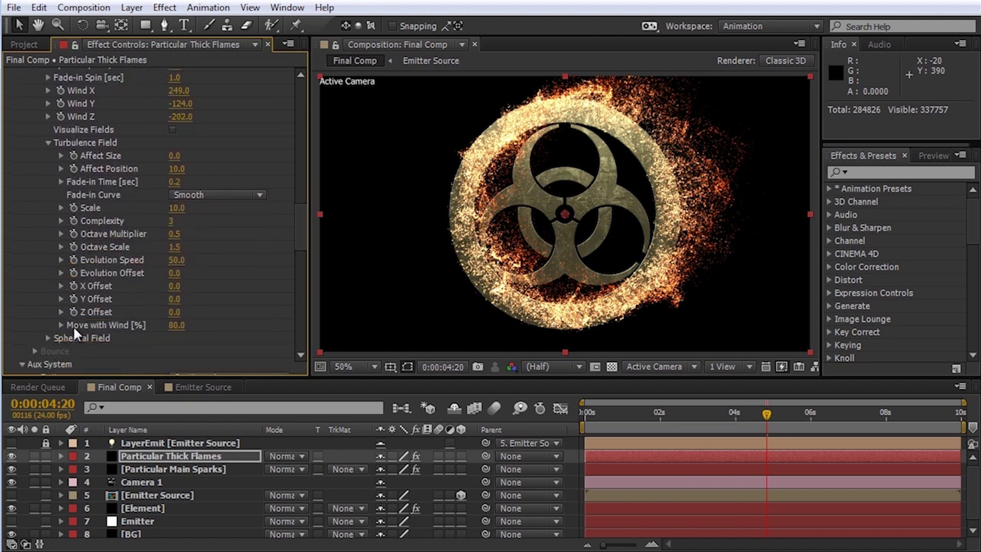
{"action": "left_click", "coordinate": [176, 326]}
{"action": "type", "text": "150"}
{"action": "key", "text": "Return"}
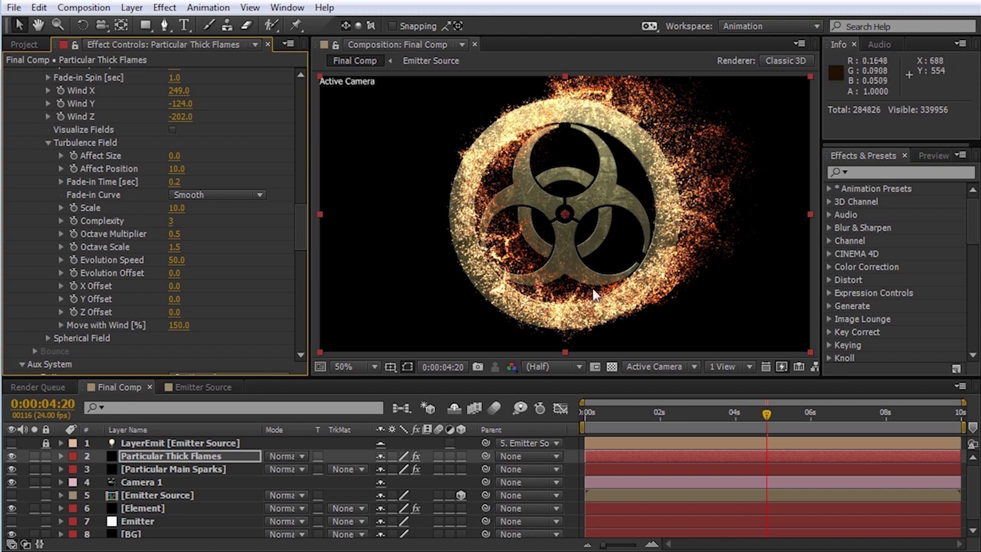
Step: Solo Particular Thick Flames and draw a twice-smoothed aux opacity curve tapering toward death
{"action": "left_click_drag", "start_coordinate": [299, 226], "coordinate": [295, 263]}
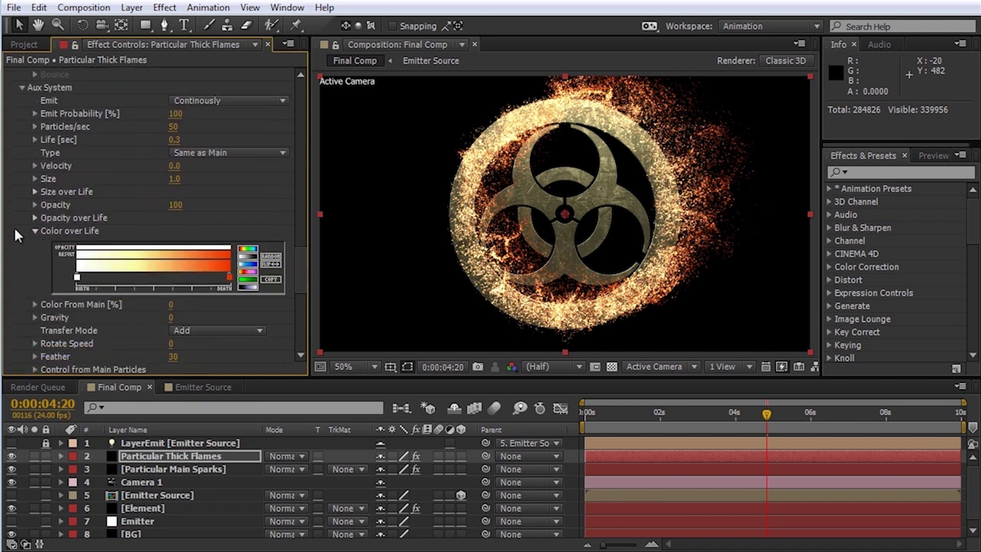
{"action": "left_click", "coordinate": [36, 217]}
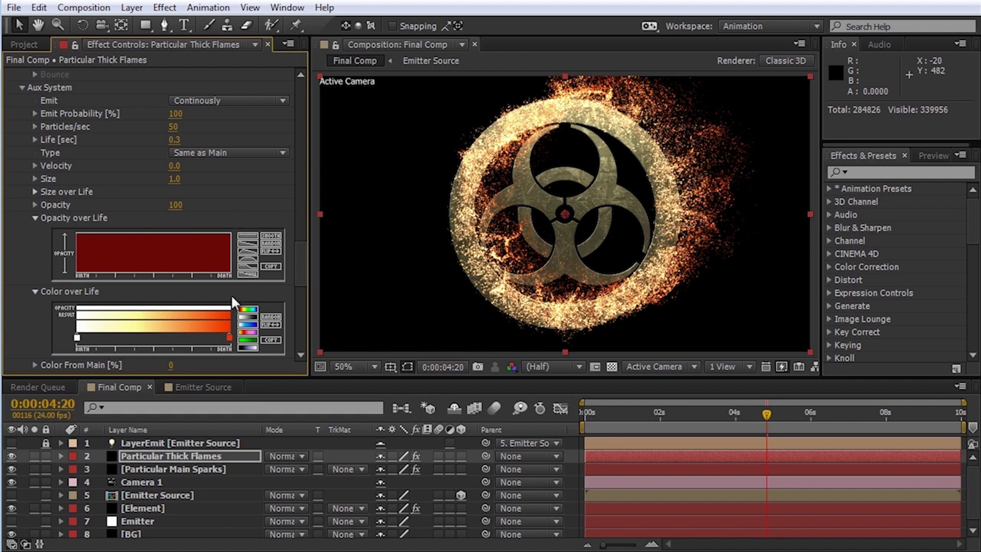
{"action": "left_click", "coordinate": [33, 456]}
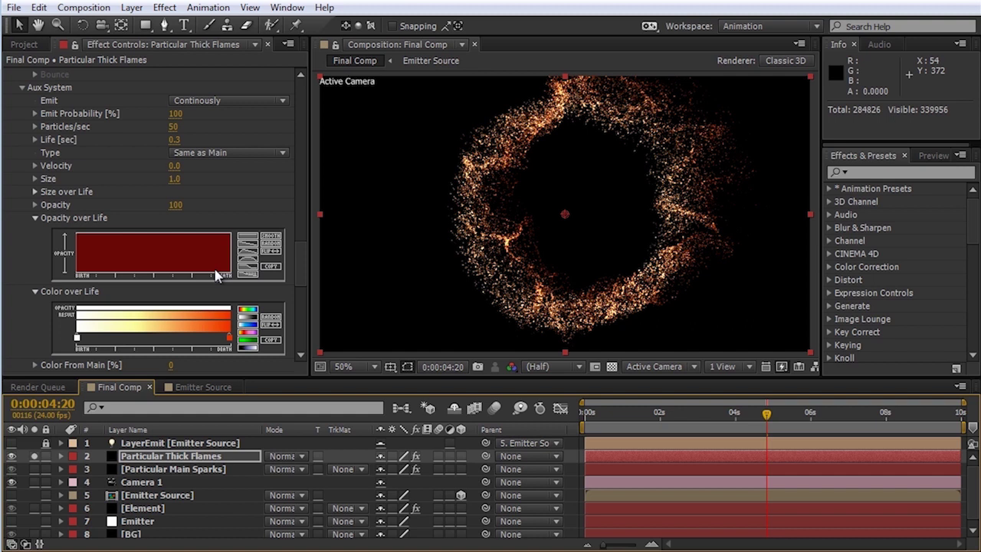
{"action": "mouse_move", "coordinate": [233, 278]}
{"action": "left_mouse_down"}
{"action": "mouse_move", "coordinate": [201, 238]}
{"action": "mouse_move", "coordinate": [159, 231]}
{"action": "left_mouse_up"}
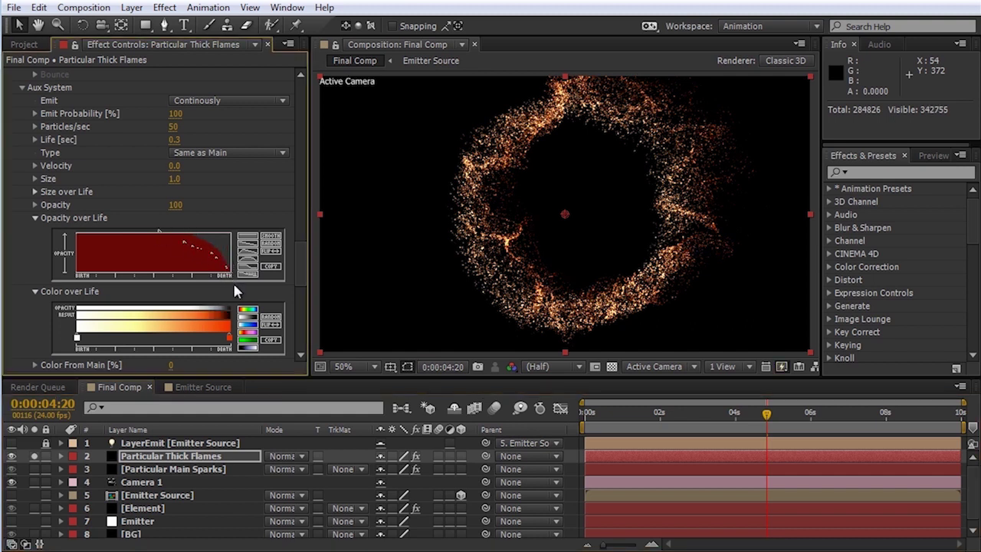
{"action": "mouse_move", "coordinate": [233, 274]}
{"action": "left_mouse_down"}
{"action": "mouse_move", "coordinate": [163, 230]}
{"action": "mouse_move", "coordinate": [94, 232]}
{"action": "left_mouse_up"}
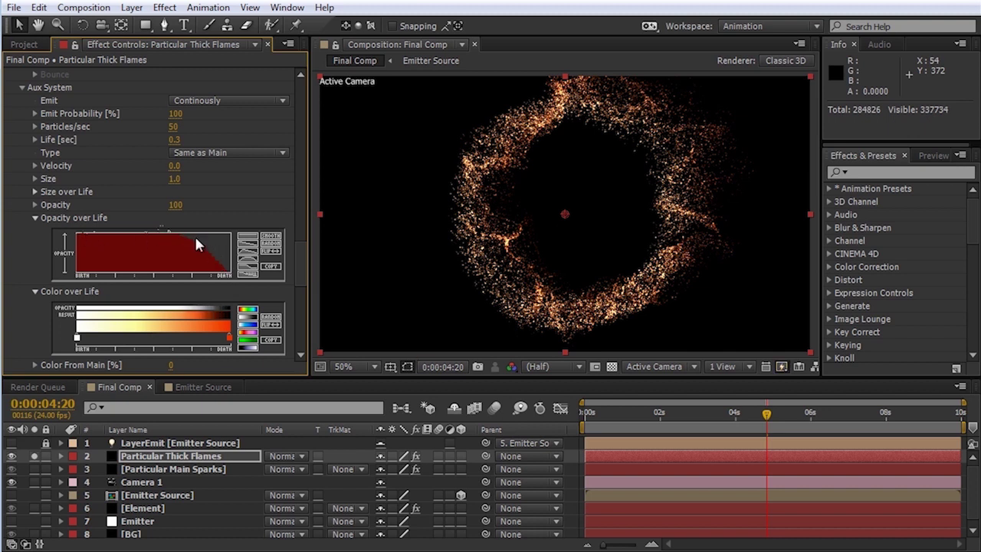
{"action": "left_click", "coordinate": [266, 236]}
{"action": "left_click", "coordinate": [268, 236]}
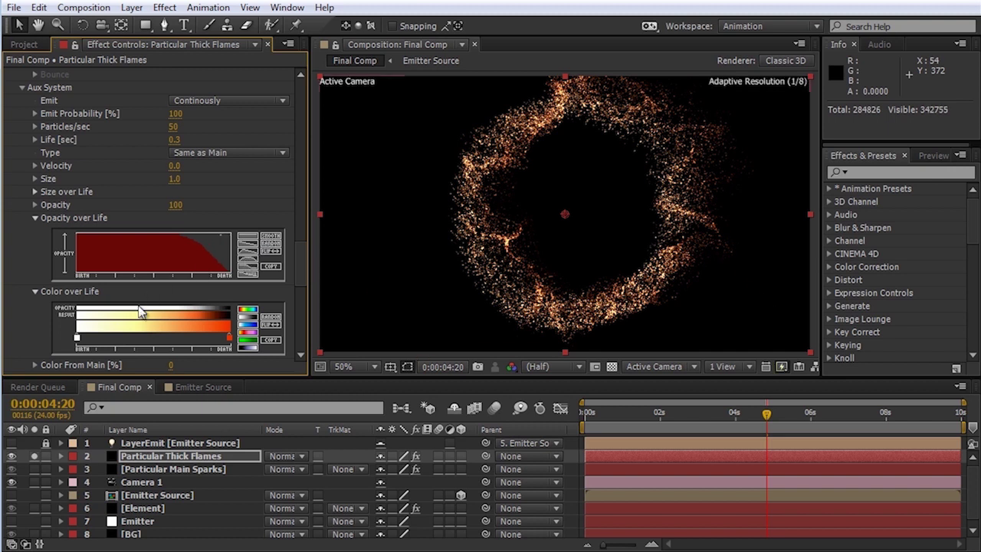
{"action": "left_click_drag", "start_coordinate": [303, 243], "coordinate": [304, 254]}
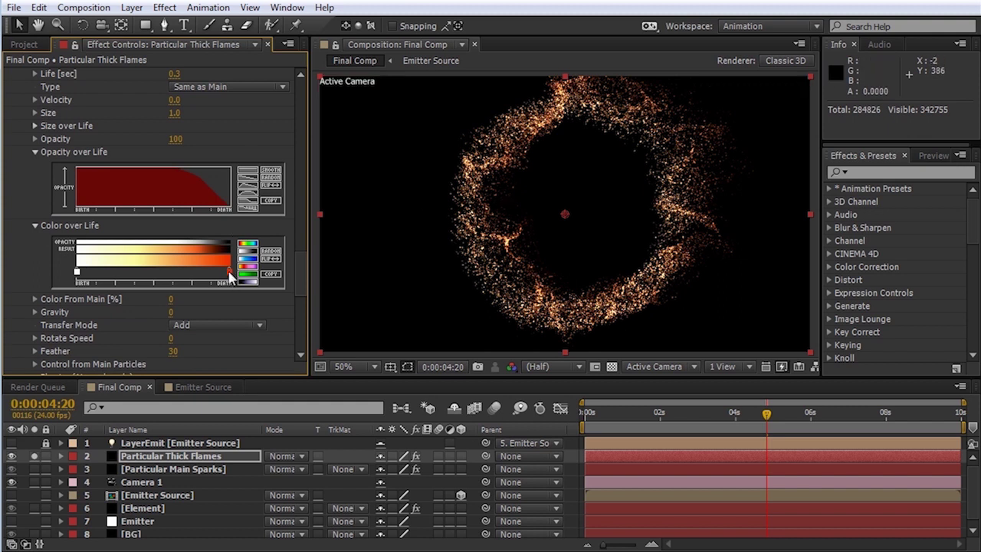
Step: Set the aux end colour to dark red 801F00 (R 0.5, G 0.12, B 0) spanning most of the gradient
{"action": "double_click", "coordinate": [228, 275]}
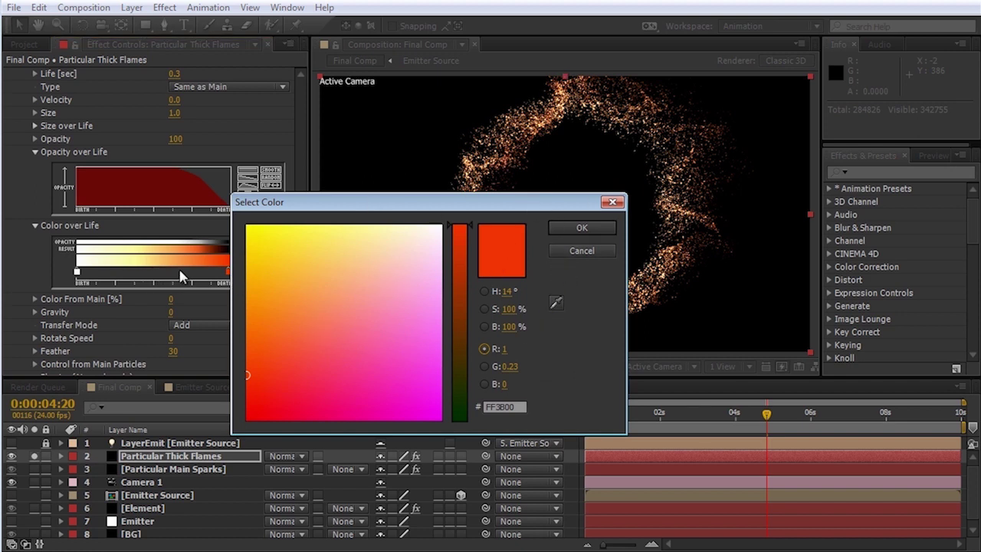
{"action": "left_click", "coordinate": [459, 321]}
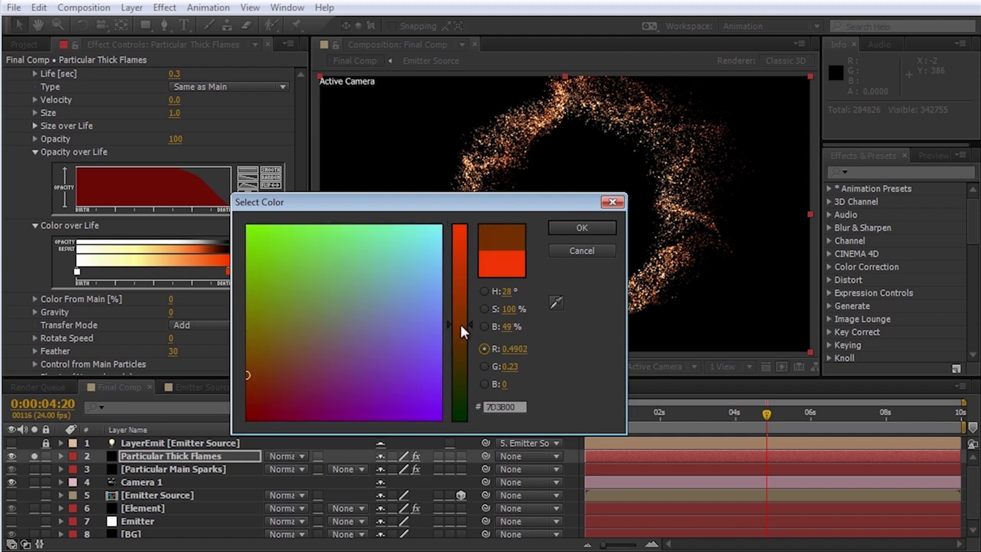
{"action": "left_click", "coordinate": [521, 349]}
{"action": "type", "text": ".5"}
{"action": "key", "text": "Tab"}
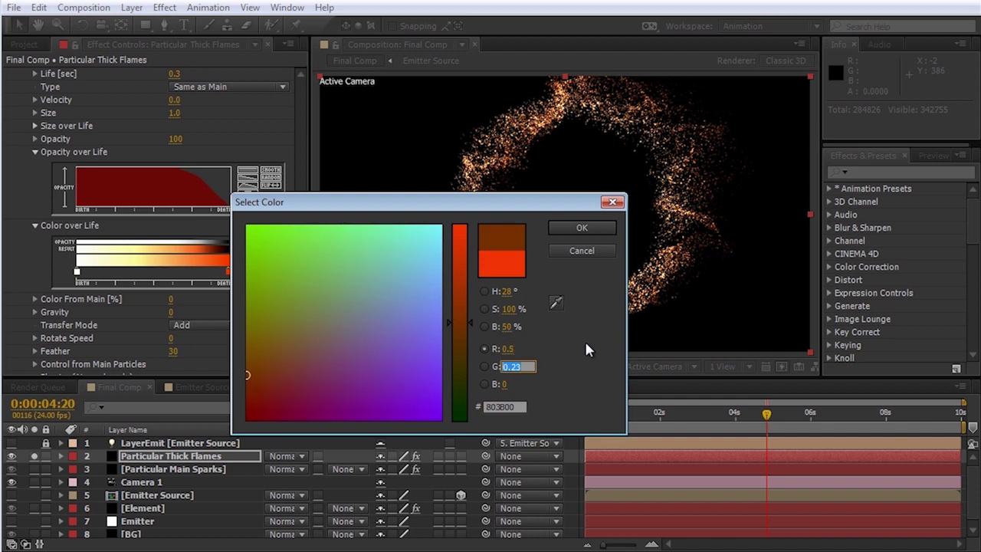
{"action": "type", "text": ".12"}
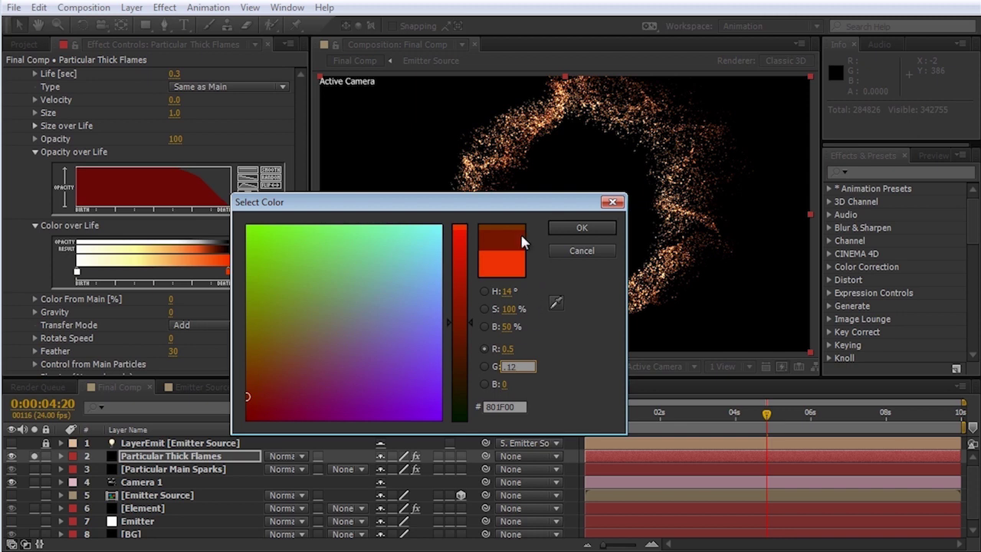
{"action": "left_click", "coordinate": [580, 227]}
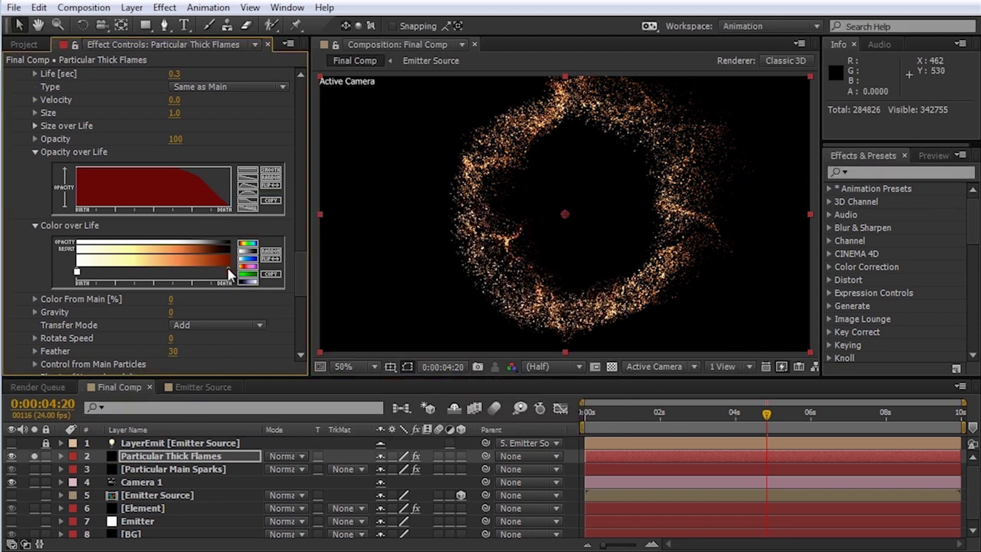
{"action": "mouse_move", "coordinate": [227, 274]}
{"action": "left_mouse_down"}
{"action": "mouse_move", "coordinate": [86, 279]}
{"action": "mouse_move", "coordinate": [133, 280]}
{"action": "left_mouse_up"}
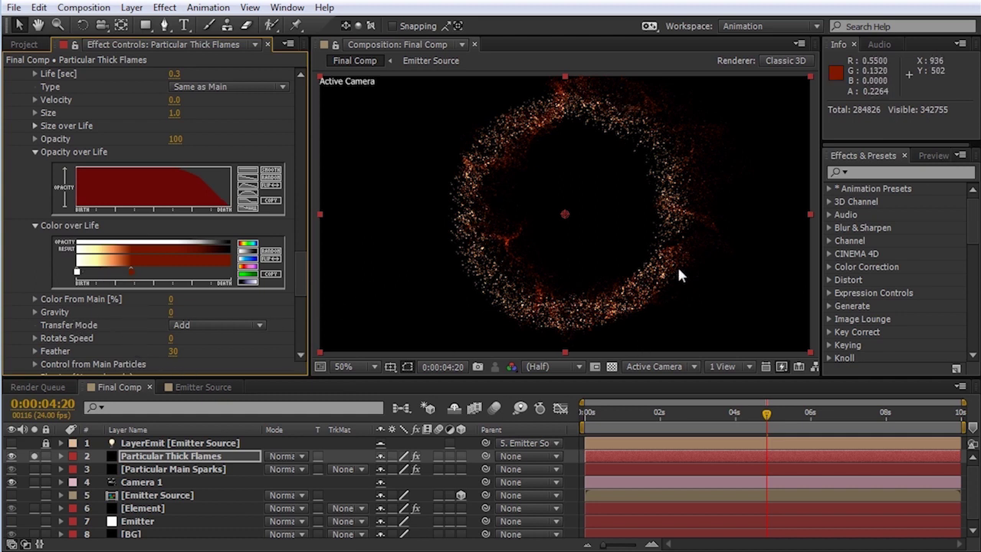
Step: Set the aux transfer mode to Screen and the aux life to 0.4 seconds
{"action": "left_click", "coordinate": [253, 329]}
{"action": "left_click", "coordinate": [246, 373]}
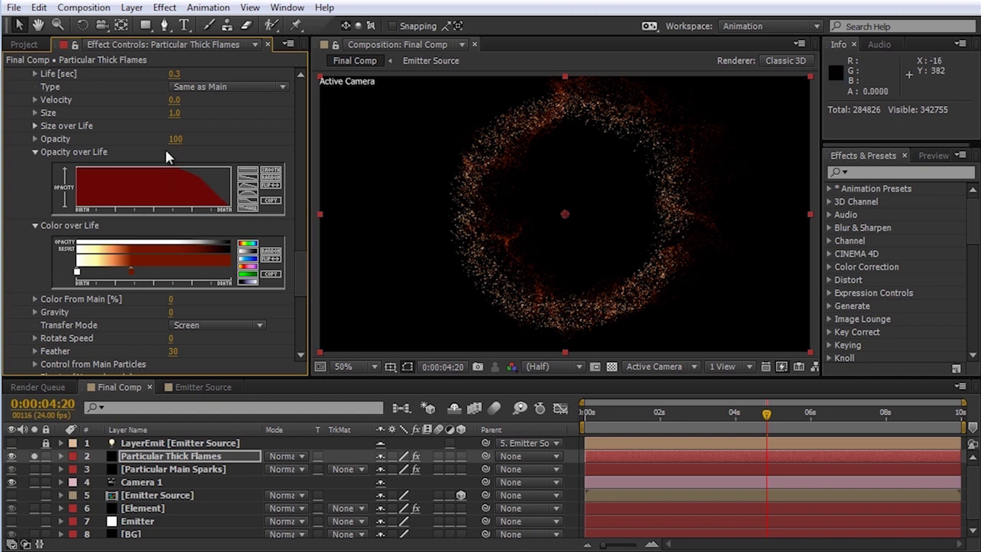
{"action": "left_click_drag", "start_coordinate": [298, 265], "coordinate": [297, 249]}
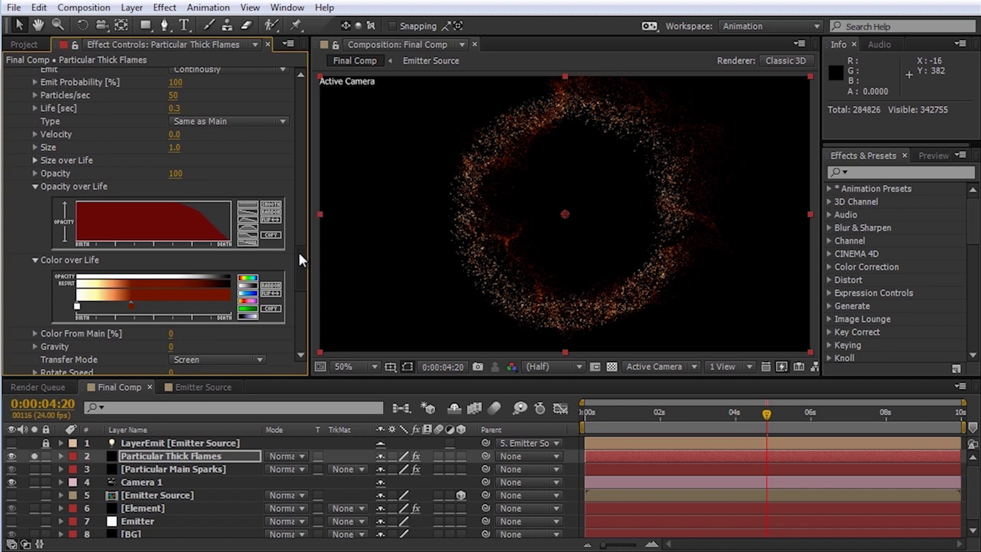
{"action": "left_click", "coordinate": [170, 112]}
{"action": "type", "text": "0.4"}
{"action": "key", "text": "Return"}
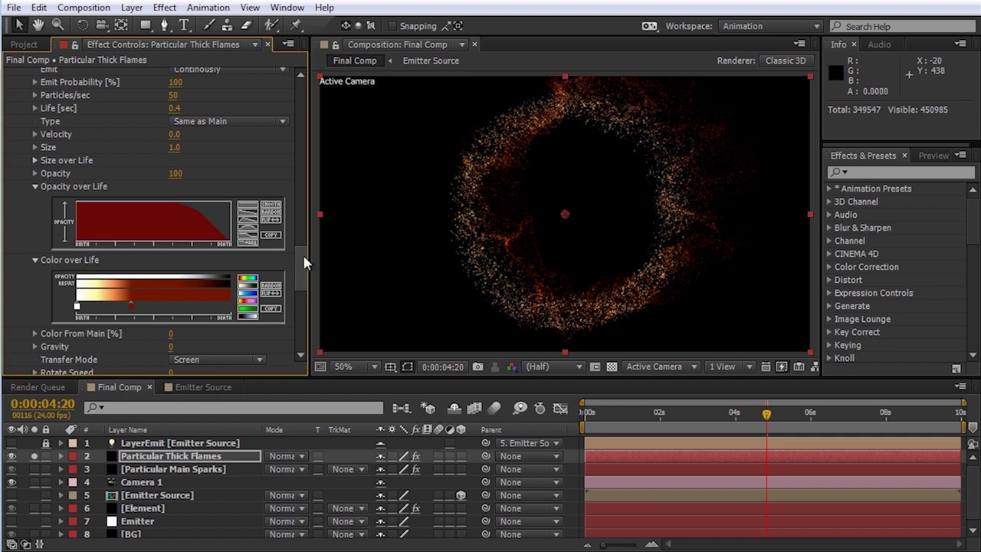
Step: Set the aux emit probability to 50%
{"action": "scroll", "coordinate": [193, 197], "scroll_direction": "up", "scroll_amount": 3}
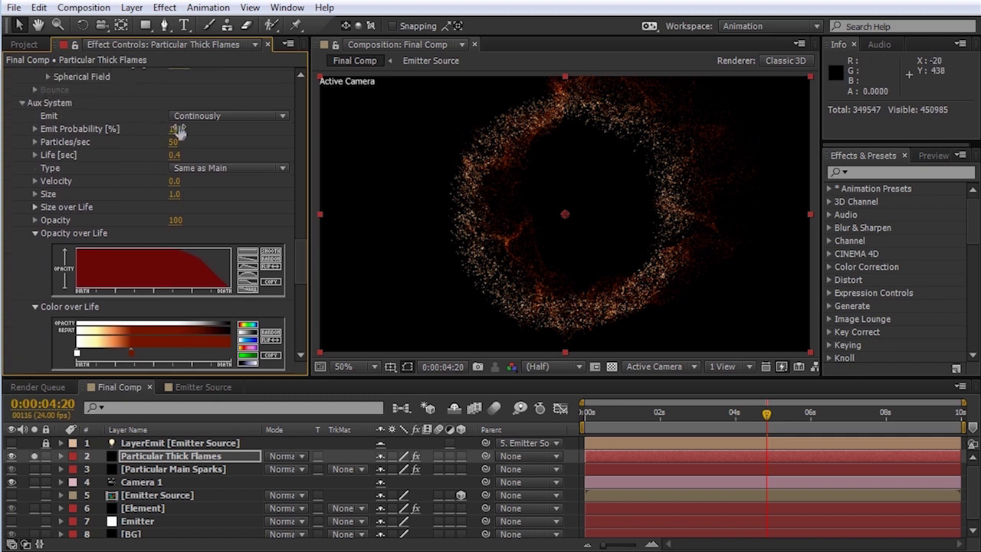
{"action": "type", "text": "0"}
{"action": "key", "text": "Return"}
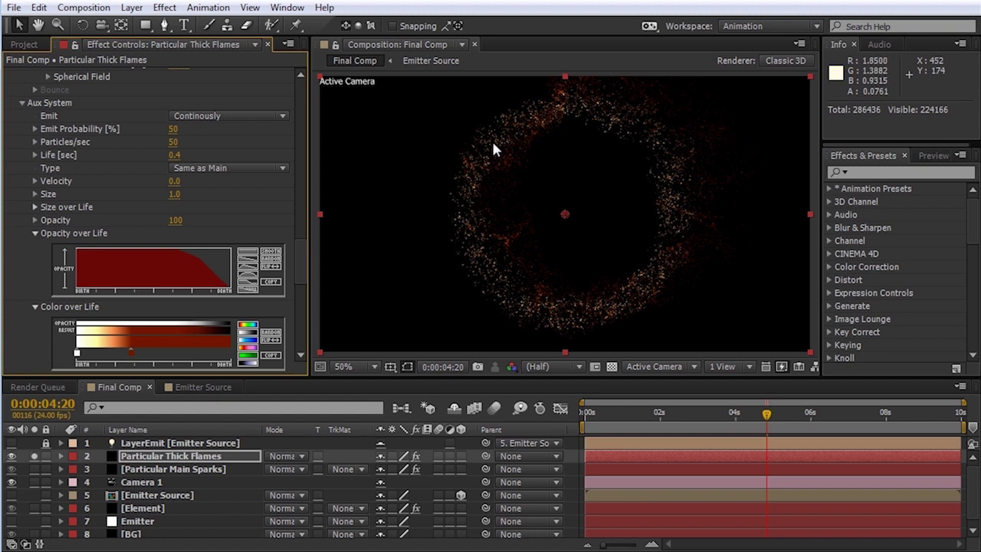
Step: Set the aux system to 10 particles per second with size 3
{"action": "left_click", "coordinate": [174, 143]}
{"action": "type", "text": "10"}
{"action": "key", "text": "Return"}
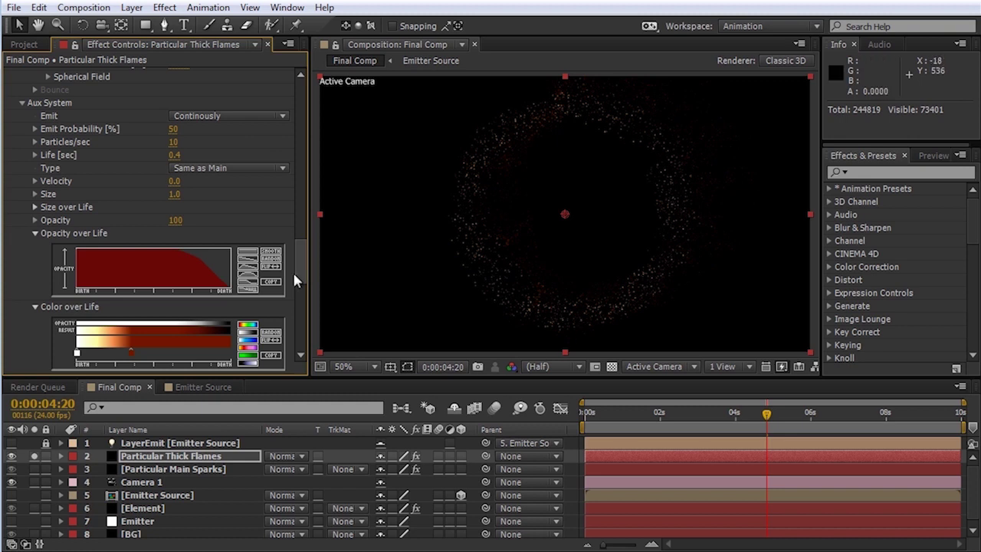
{"action": "left_click", "coordinate": [177, 194]}
{"action": "type", "text": "3"}
{"action": "key", "text": "Return"}
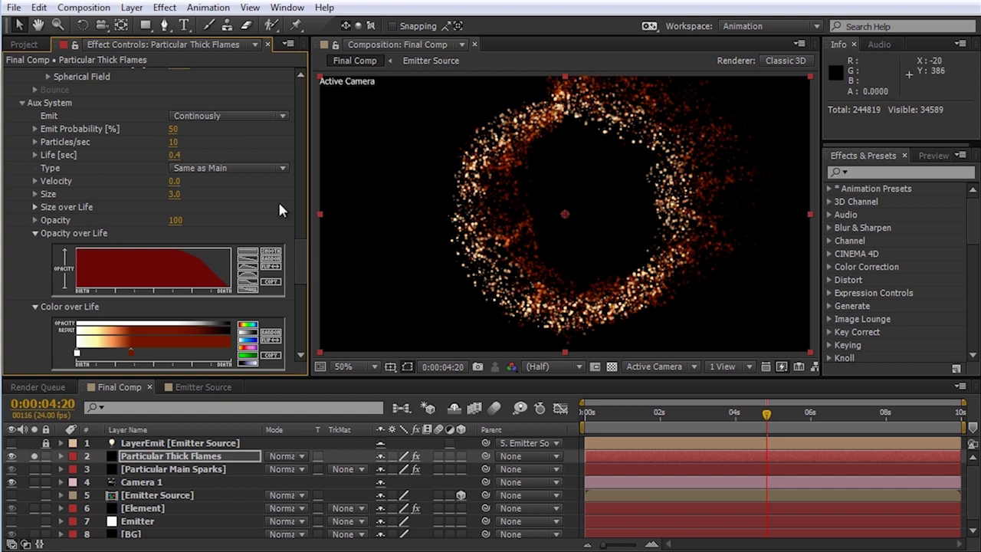
Step: Set the aux particle feather to 100
{"action": "scroll", "coordinate": [299, 288], "scroll_direction": "down", "scroll_amount": 3}
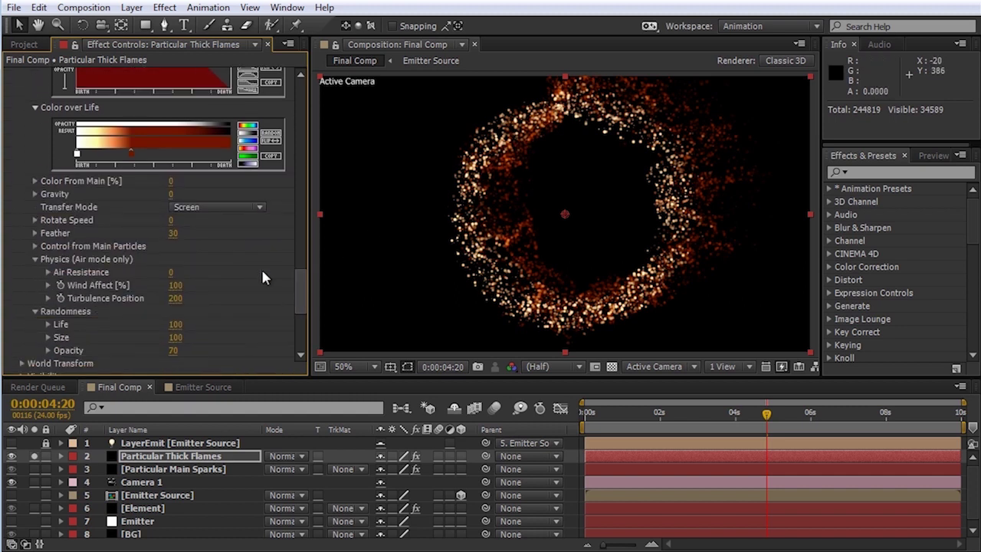
{"action": "left_click", "coordinate": [175, 233]}
{"action": "type", "text": "100"}
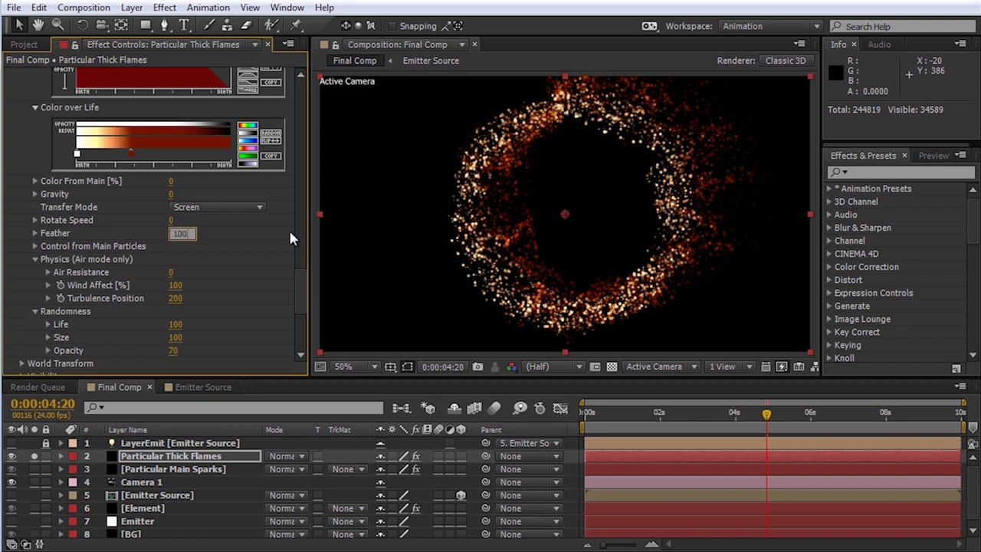
{"action": "key", "text": "Return"}
{"action": "left_click_drag", "start_coordinate": [302, 282], "coordinate": [300, 336]}
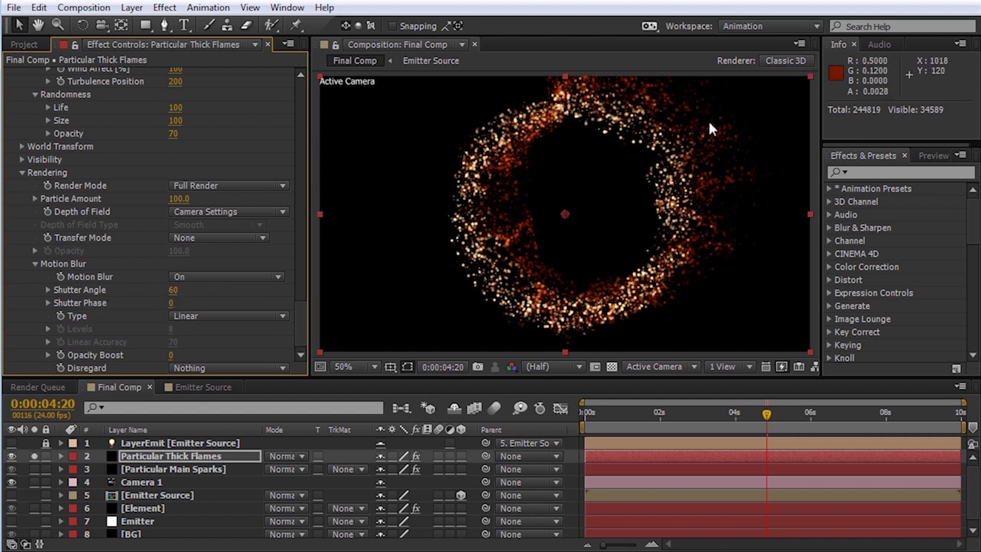
Step: Set the particle motion blur shutter angle to 1080 and type to Subframe Sample
{"action": "left_click", "coordinate": [174, 292]}
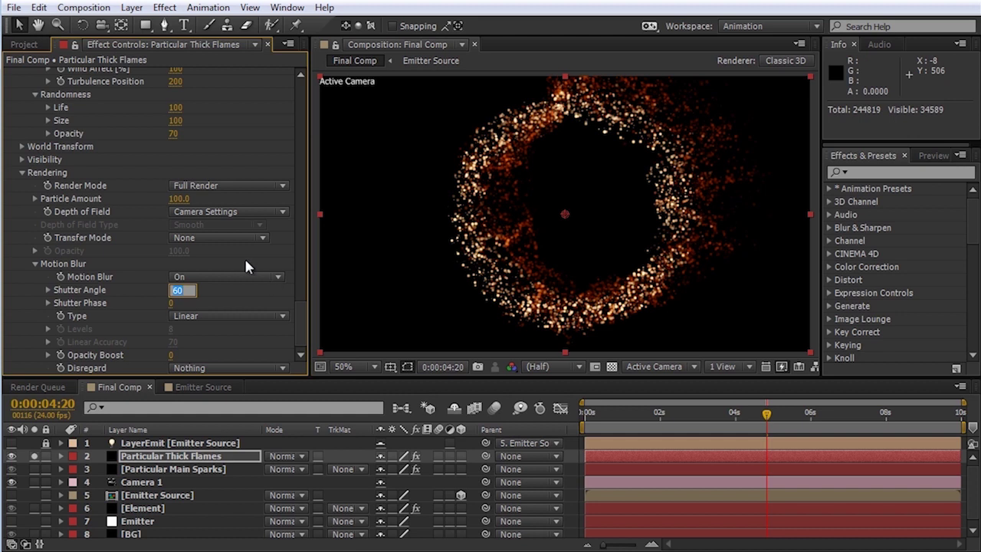
{"action": "type", "text": "1080"}
{"action": "key", "text": "Return"}
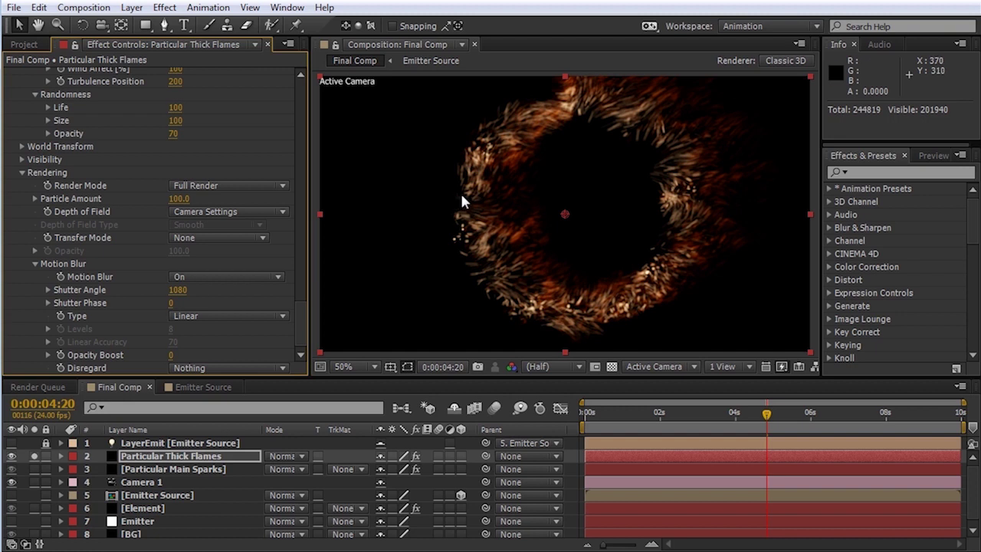
{"action": "left_click", "coordinate": [281, 315]}
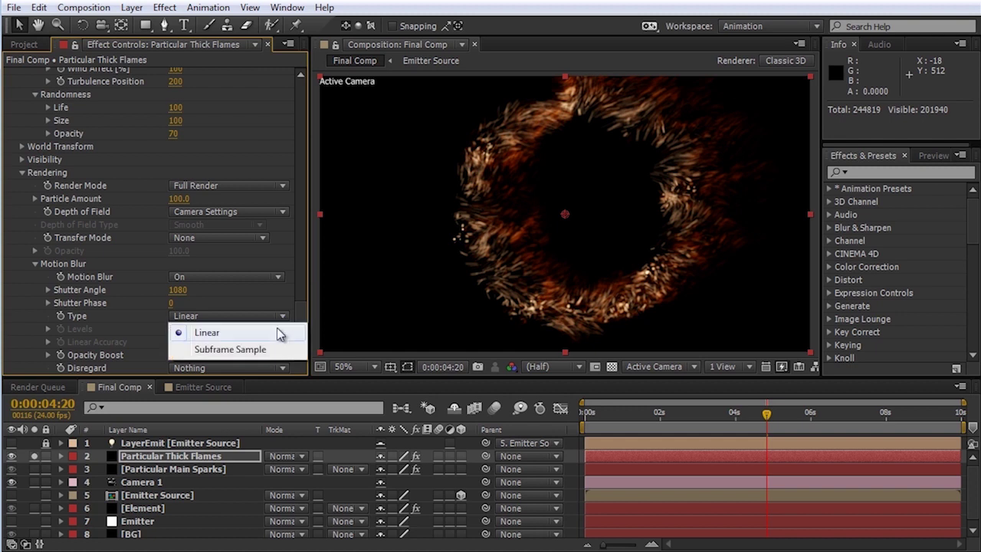
{"action": "left_click", "coordinate": [221, 350]}
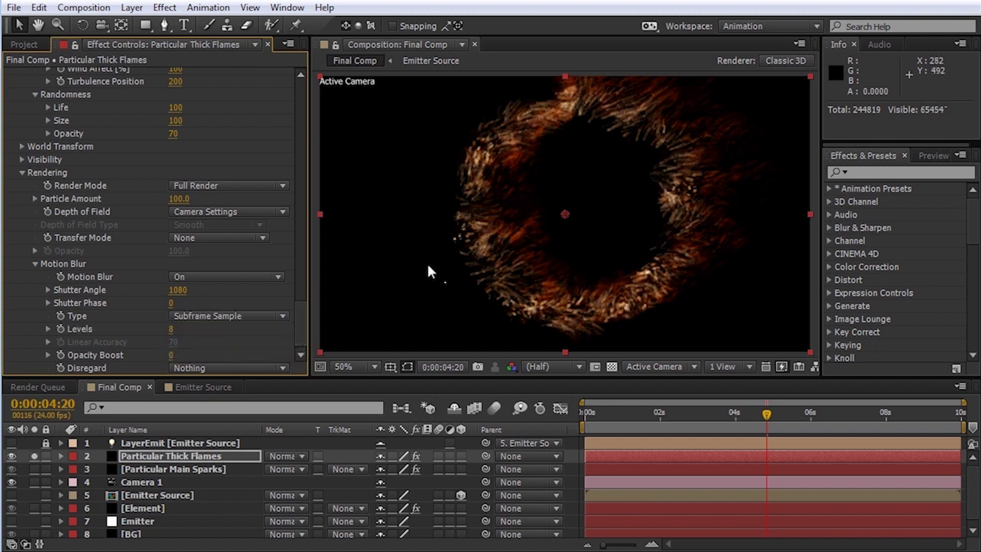
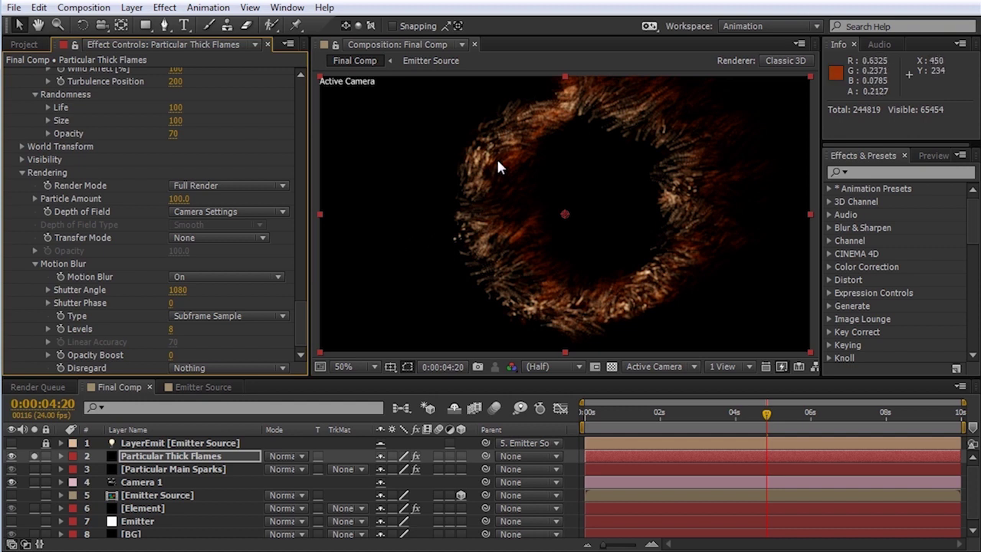
Step: Set the Particular Thick Flames motion blur Levels to 24
{"action": "left_click", "coordinate": [169, 329]}
{"action": "type", "text": "24"}
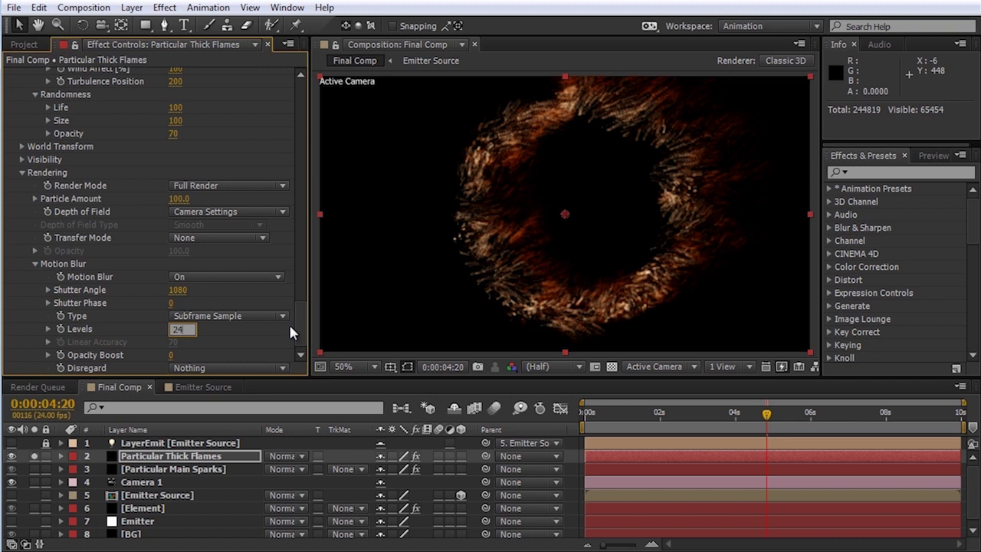
{"action": "key", "text": "Return"}
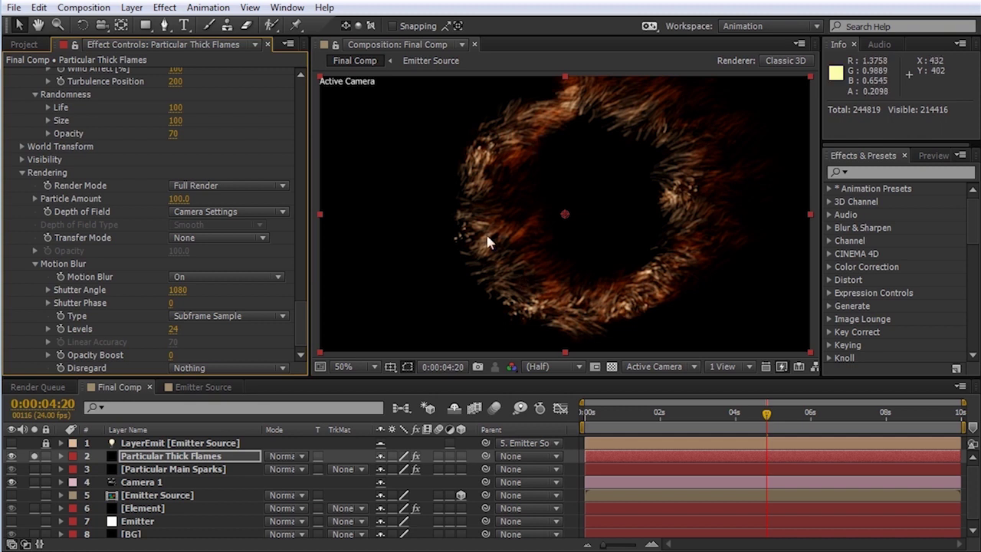
Step: Apply CC Vector Blur to Particular Thick Flames with Amount 15 and Ridge Smoothness 0.50
{"action": "left_click", "coordinate": [162, 8]}
{"action": "mouse_move", "coordinate": [285, 117]}
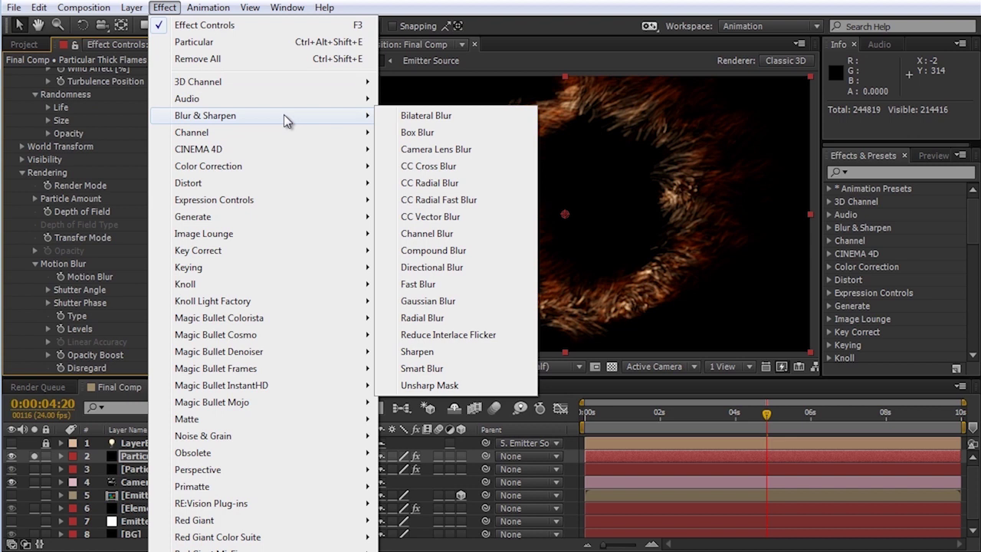
{"action": "left_click", "coordinate": [430, 217]}
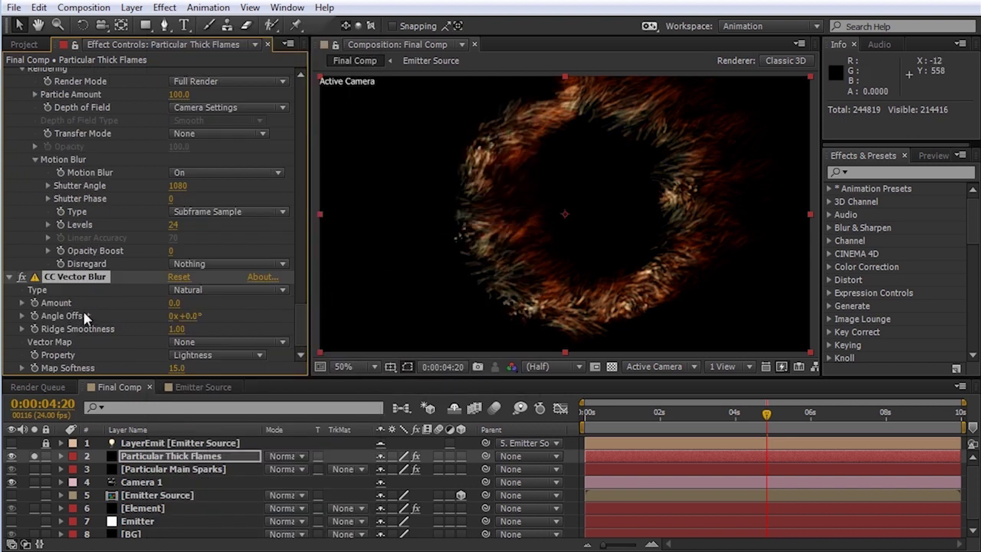
{"action": "left_click_drag", "start_coordinate": [176, 305], "coordinate": [188, 303]}
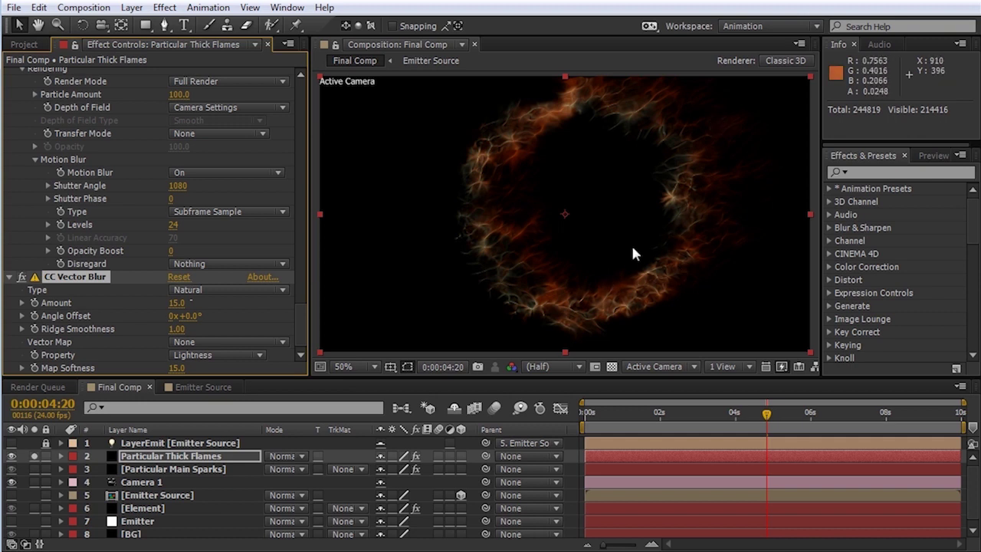
{"action": "left_click", "coordinate": [176, 328]}
{"action": "type", "text": ".5"}
{"action": "key", "text": "Return"}
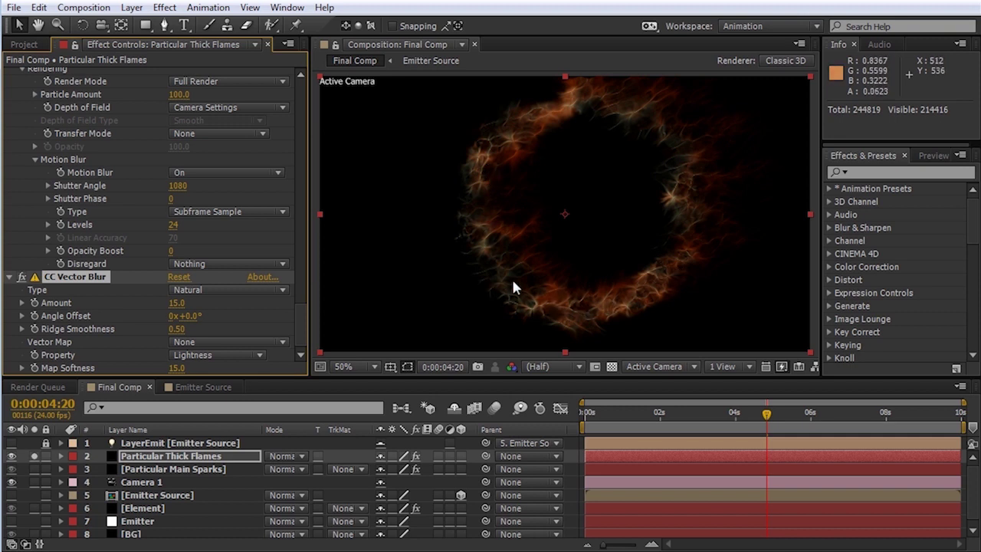
{"action": "left_click", "coordinate": [165, 7]}
{"action": "mouse_move", "coordinate": [238, 115]}
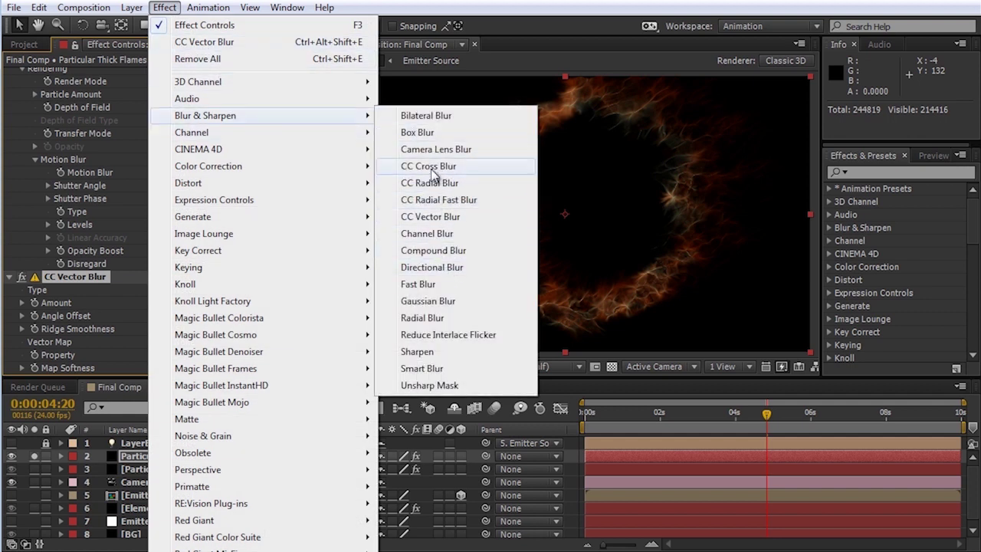
Step: Apply Fast Blur to Particular Thick Flames and scrub Blurriness to 4.0
{"action": "left_click", "coordinate": [420, 283]}
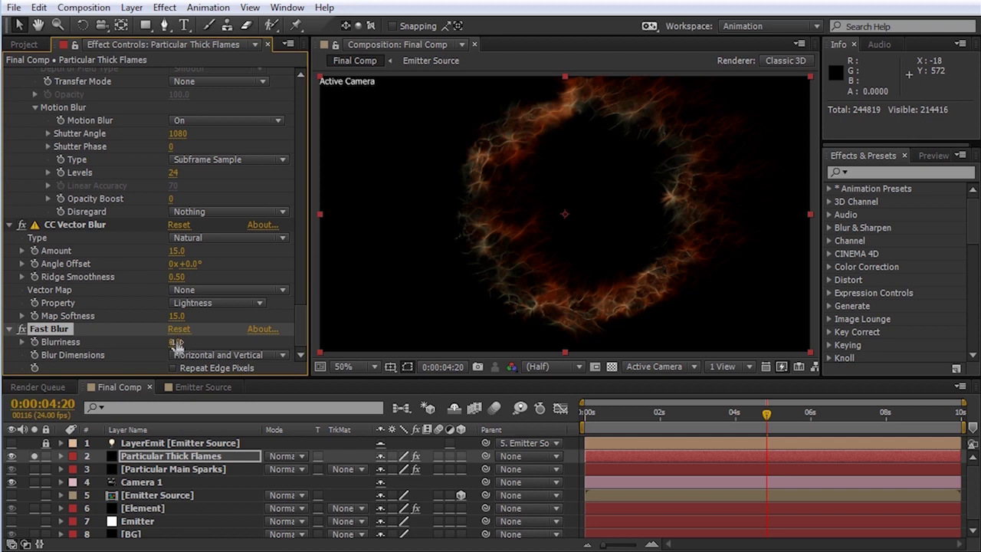
{"action": "left_click_drag", "start_coordinate": [176, 342], "coordinate": [192, 342]}
{"action": "left_click_drag", "start_coordinate": [300, 324], "coordinate": [297, 269]}
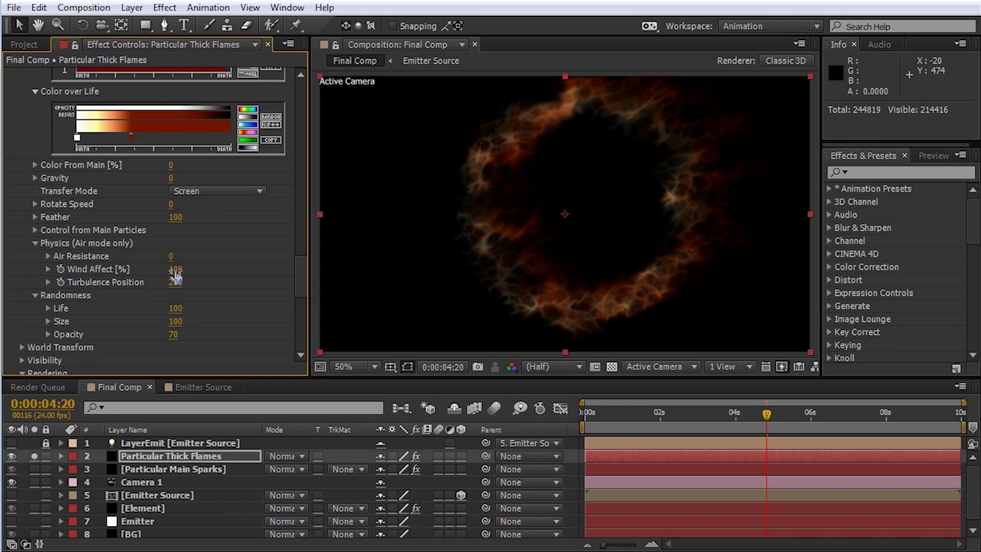
Step: Set the thick flames' Wind Affect to 40, then revise it to 60
{"action": "left_click", "coordinate": [176, 269]}
{"action": "type", "text": "40"}
{"action": "key", "text": "Return"}
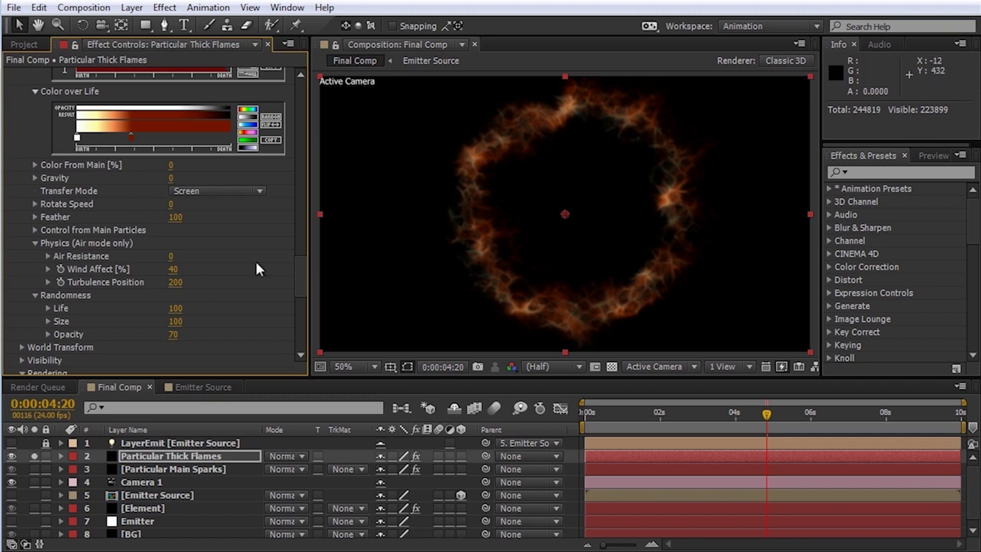
{"action": "left_click", "coordinate": [173, 268]}
{"action": "type", "text": "60"}
{"action": "key", "text": "Return"}
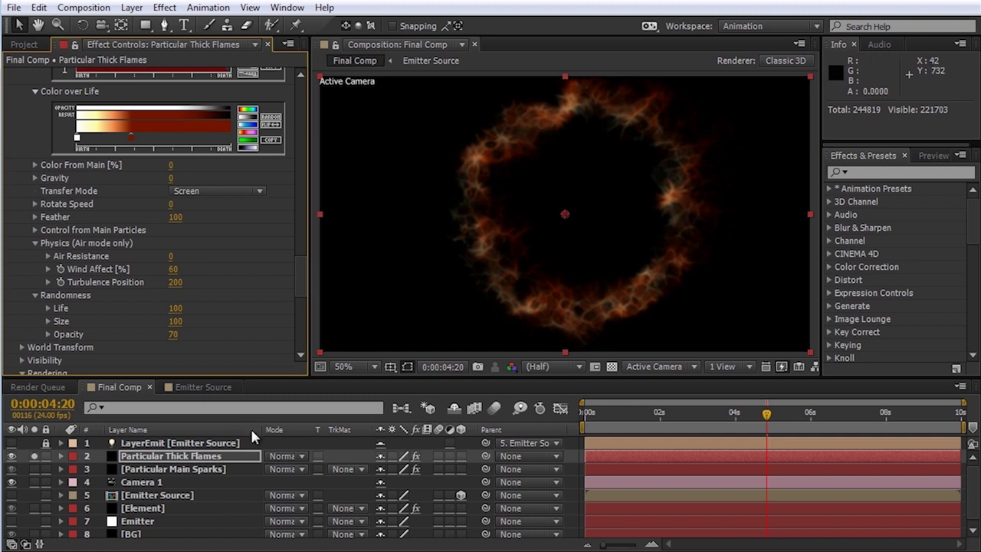
Step: Duplicate Particular Thick Flames, rename the copy Particular Sparks, and unsolo the original
{"action": "left_click", "coordinate": [246, 455]}
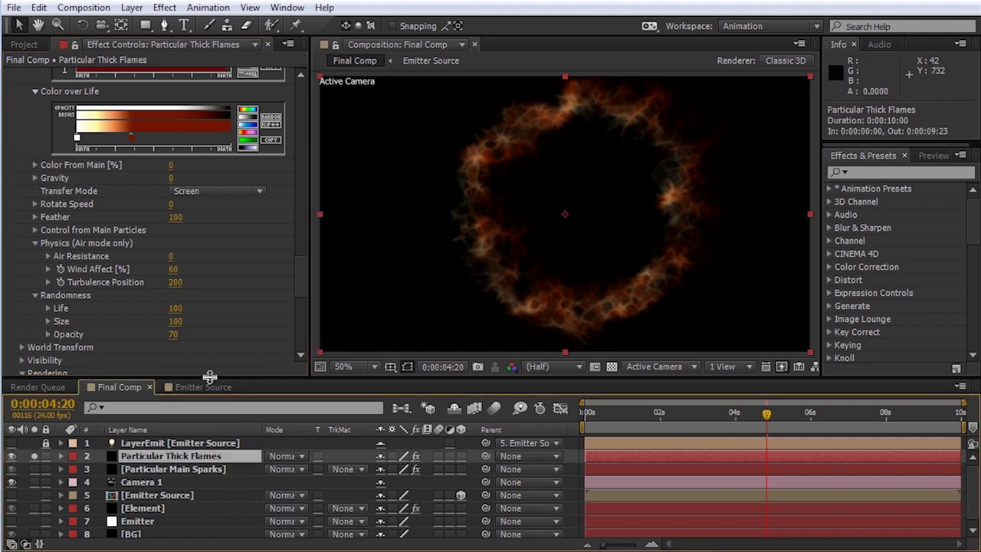
{"action": "key", "text": "ctrl+d"}
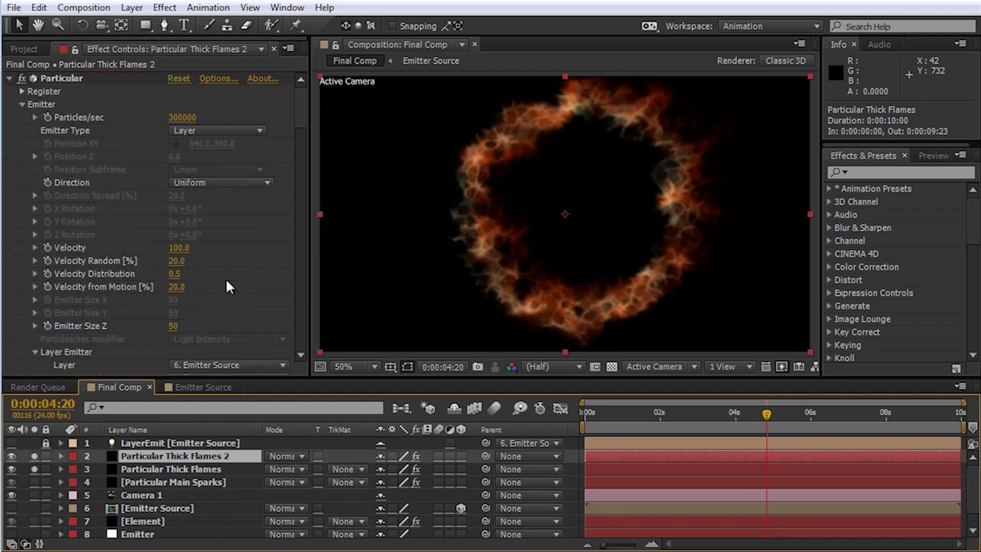
{"action": "key", "text": "Return"}
{"action": "key", "text": "End"}
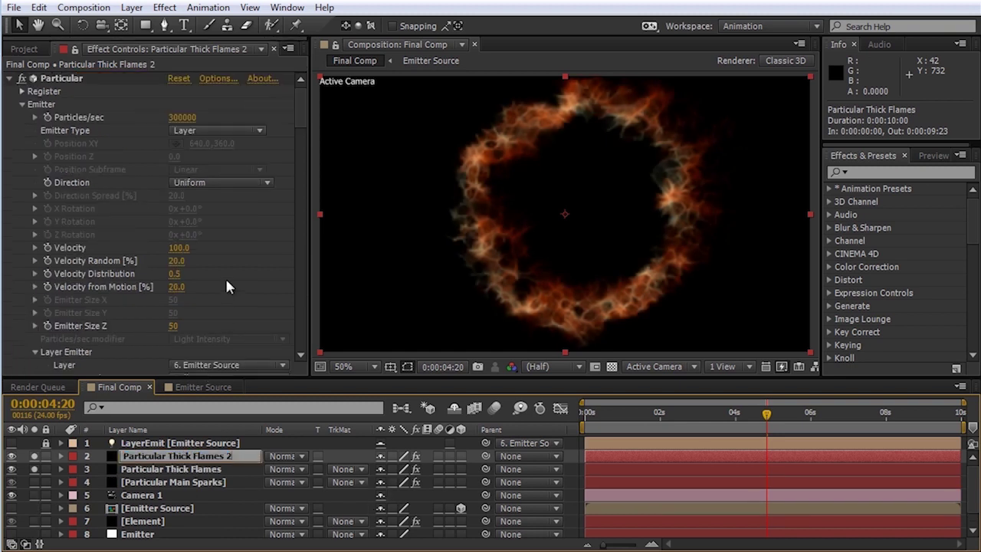
{"action": "key", "text": "BackSpace"}
{"action": "key", "text": "BackSpace"}
{"action": "key", "text": "BackSpace"}
{"action": "key", "text": "BackSpace"}
{"action": "key", "text": "BackSpace"}
{"action": "key", "text": "BackSpace"}
{"action": "key", "text": "BackSpace"}
{"action": "key", "text": "BackSpace"}
{"action": "key", "text": "BackSpace"}
{"action": "key", "text": "BackSpace"}
{"action": "key", "text": "BackSpace"}
{"action": "type", "text": "Sparks"}
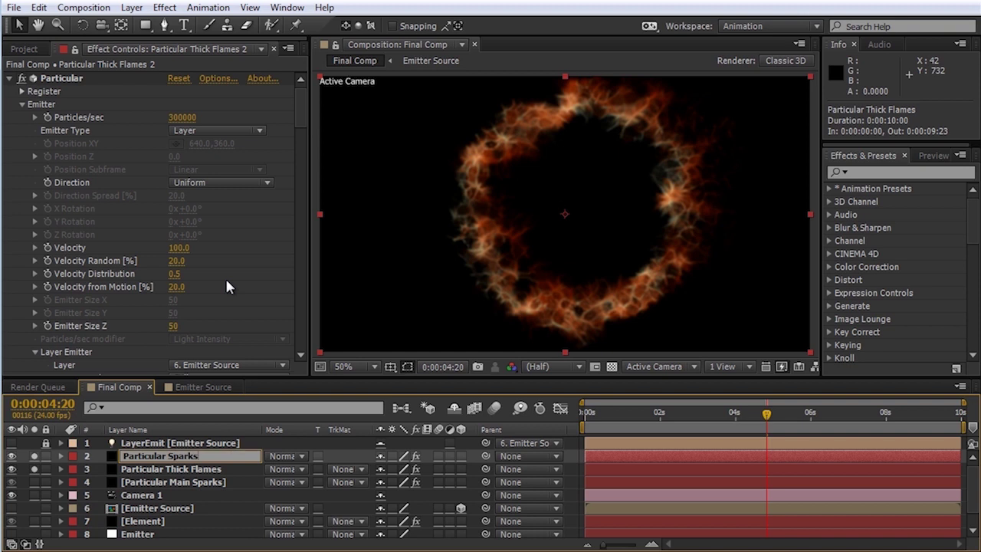
{"action": "key", "text": "Return"}
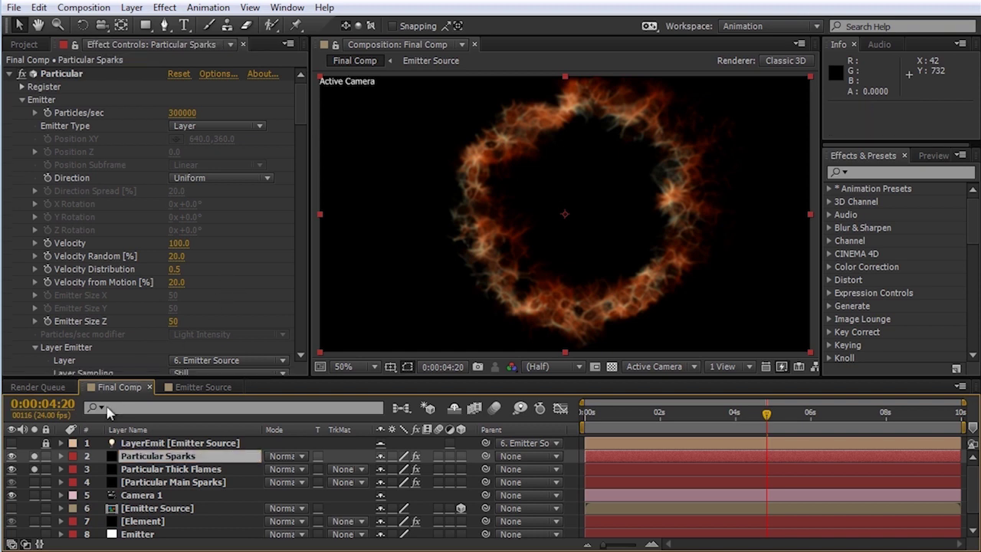
{"action": "left_click", "coordinate": [33, 468]}
Step: Set the Particular Sparks motion blur type to Linear with Shutter Angle 30
{"action": "left_click_drag", "start_coordinate": [302, 138], "coordinate": [284, 341]}
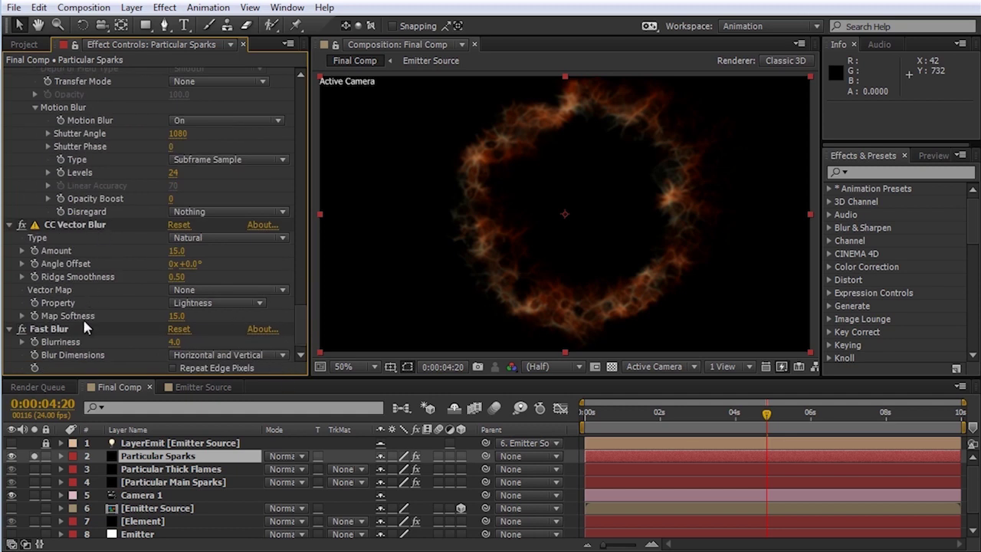
{"action": "scroll", "coordinate": [73, 329], "scroll_direction": "up", "scroll_amount": 5}
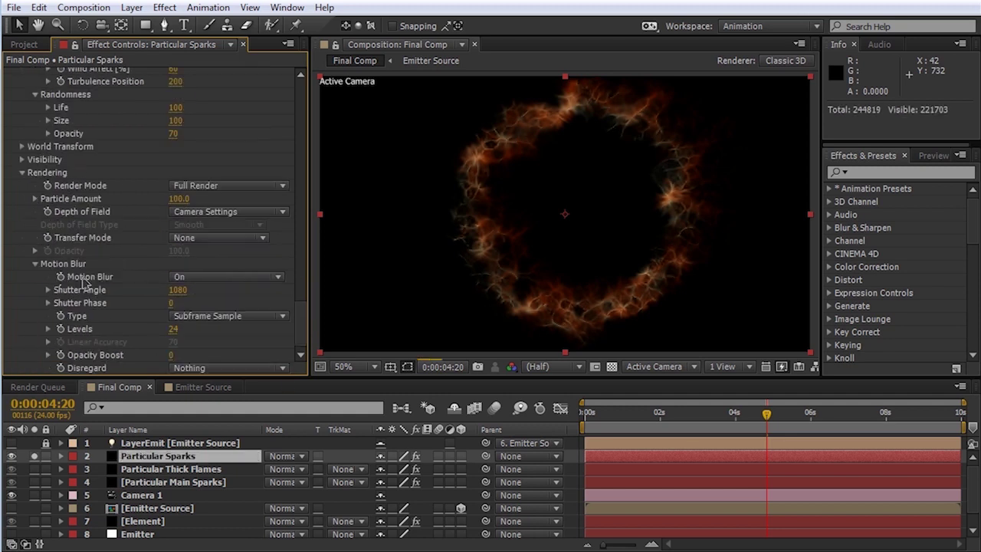
{"action": "scroll", "coordinate": [83, 278], "scroll_direction": "up", "scroll_amount": 3}
{"action": "scroll", "coordinate": [83, 278], "scroll_direction": "down", "scroll_amount": 3}
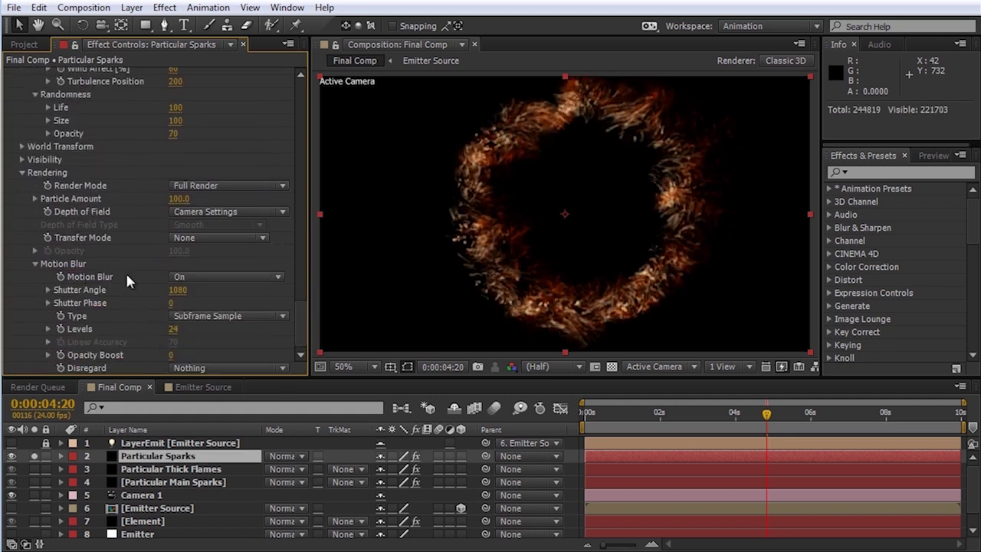
{"action": "left_click", "coordinate": [217, 324]}
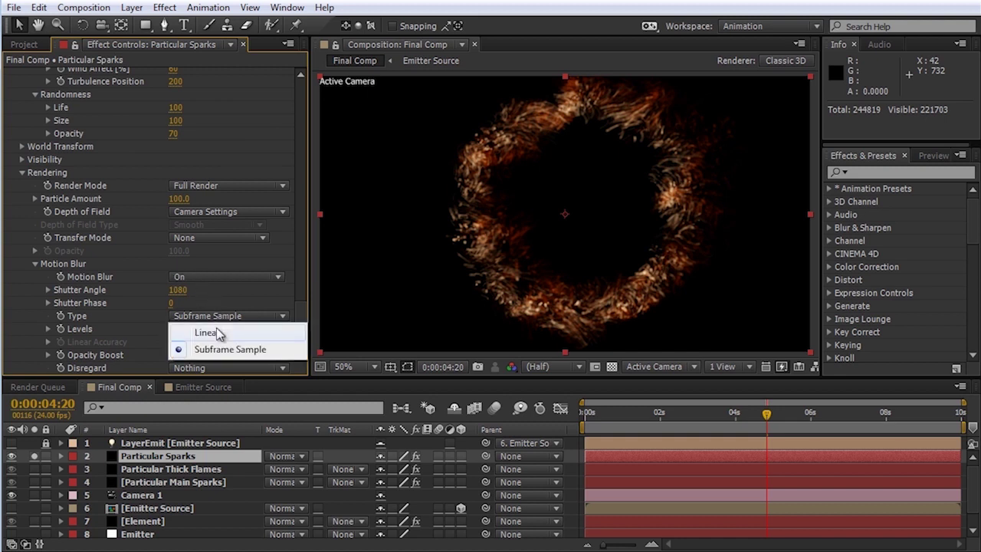
{"action": "left_click", "coordinate": [215, 330]}
{"action": "left_click", "coordinate": [177, 289]}
{"action": "type", "text": "30"}
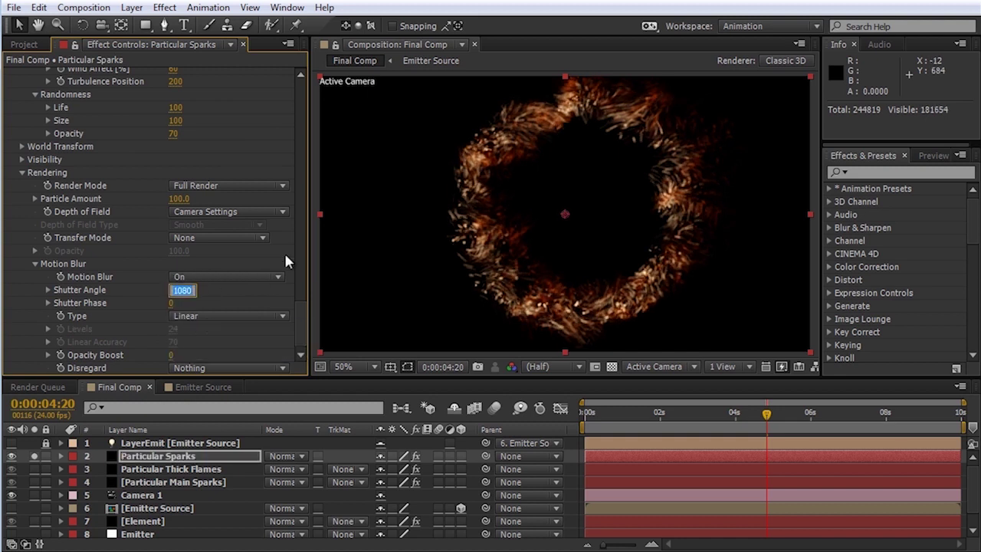
{"action": "key", "text": "Return"}
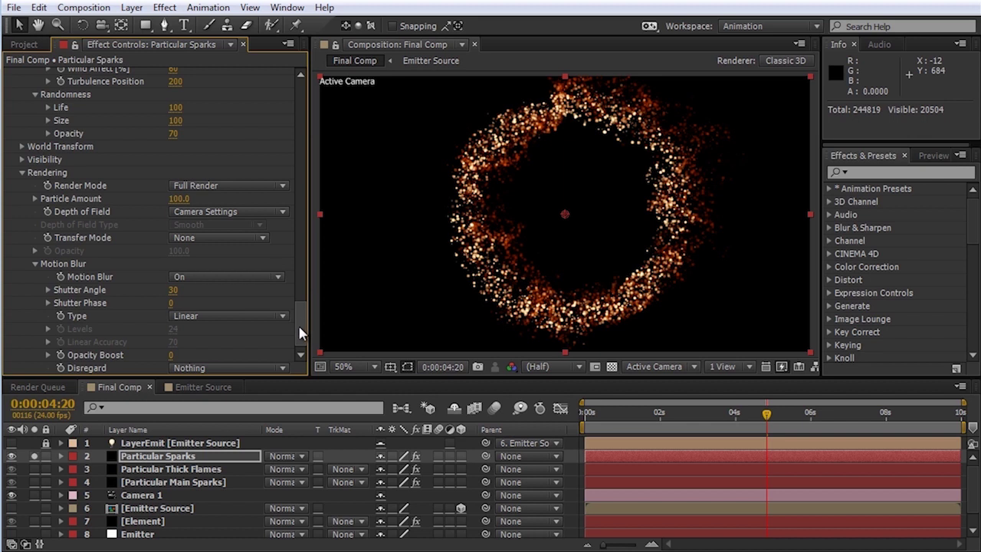
{"action": "scroll", "coordinate": [302, 306], "scroll_direction": "up", "scroll_amount": 5}
{"action": "scroll", "coordinate": [304, 299], "scroll_direction": "up", "scroll_amount": 5}
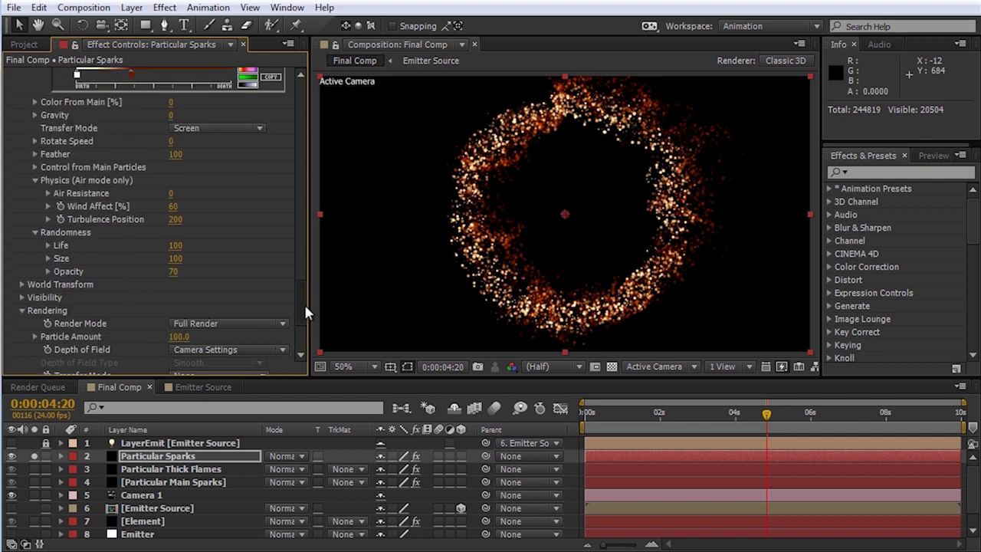
Step: Set the sparks' aux Emit Probability to 10, Particles/sec to 15 and Size to 1.5
{"action": "scroll", "coordinate": [309, 285], "scroll_direction": "up", "scroll_amount": 7}
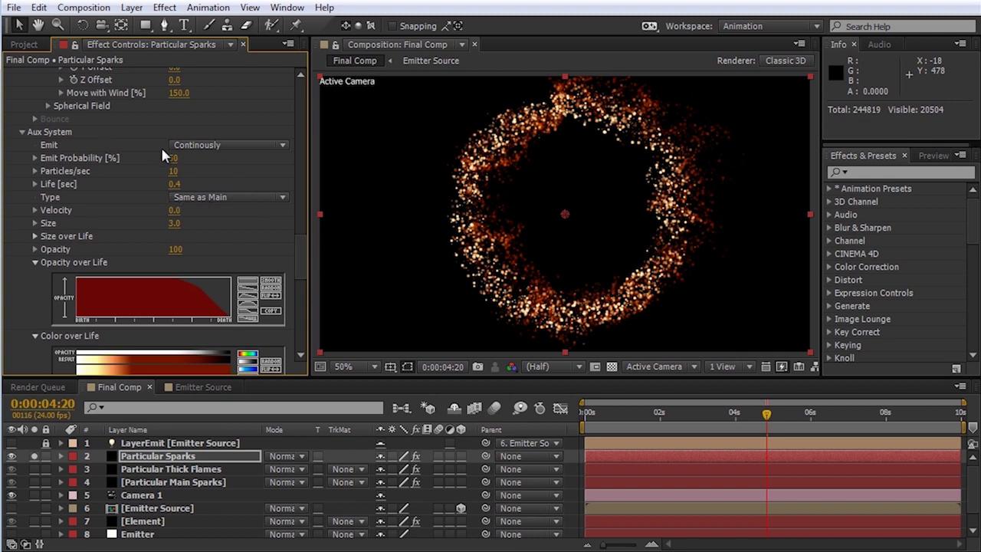
{"action": "left_click_drag", "start_coordinate": [174, 158], "coordinate": [299, 158]}
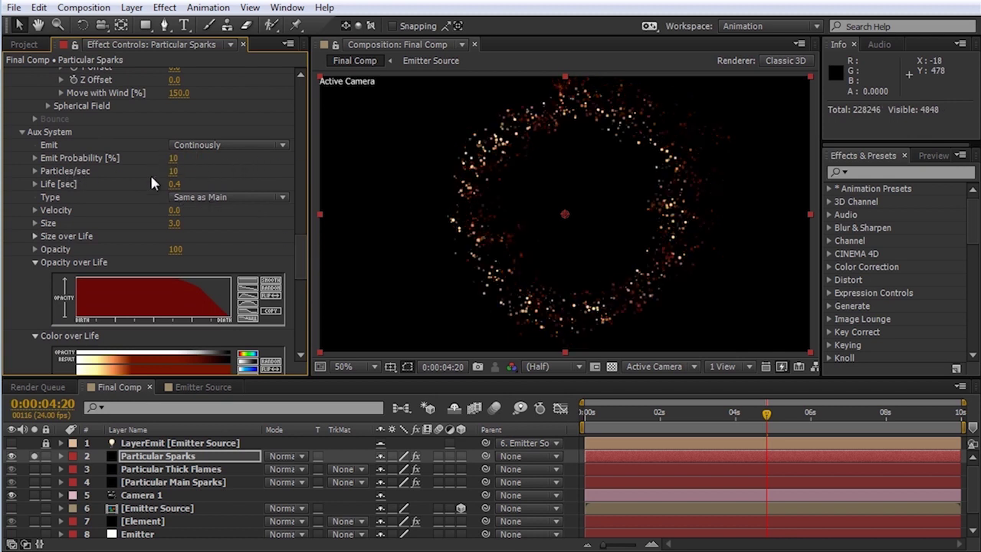
{"action": "left_click", "coordinate": [173, 172]}
{"action": "type", "text": "15"}
{"action": "key", "text": "Return"}
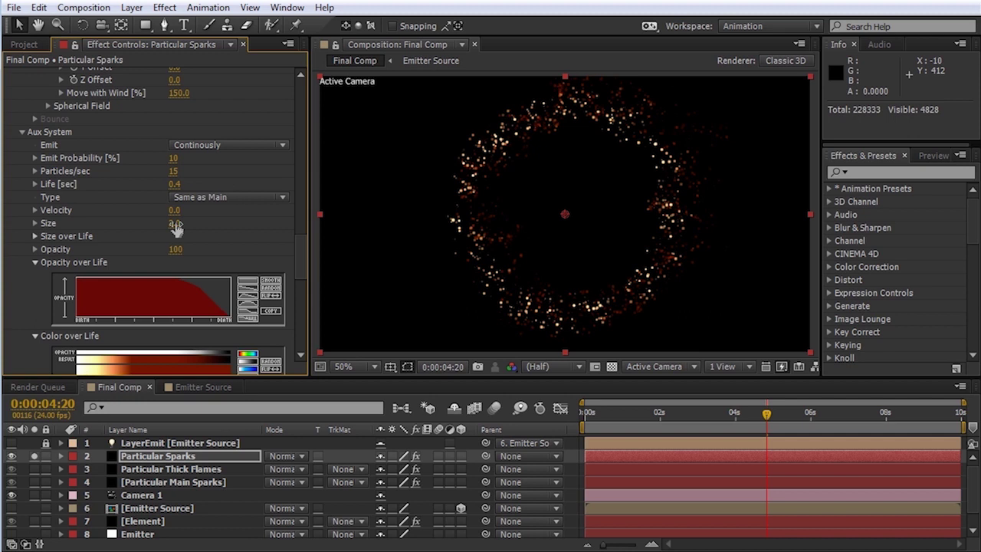
{"action": "type", "text": "1.5"}
{"action": "key", "text": "Return"}
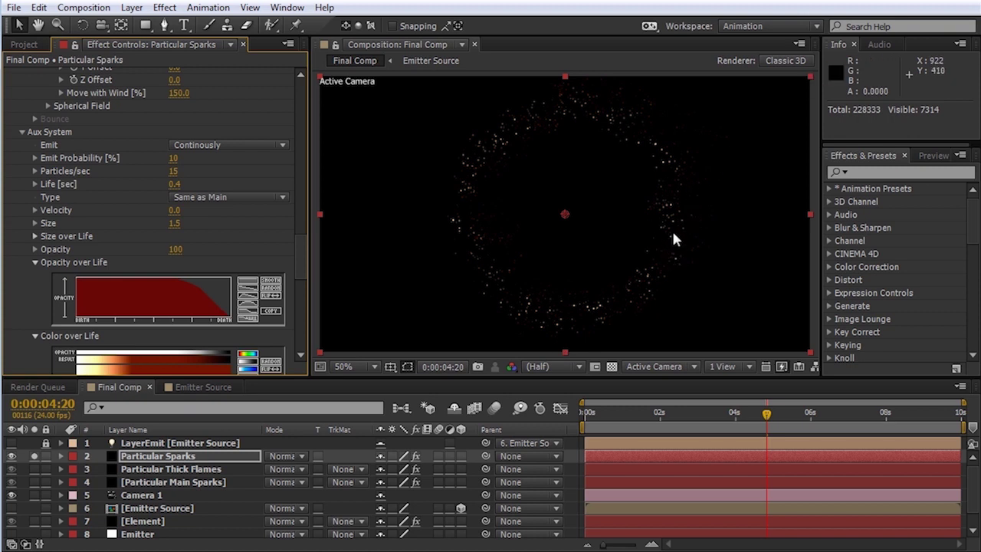
Step: Set the aux Move with Wind to 180%
{"action": "left_click_drag", "start_coordinate": [298, 256], "coordinate": [303, 237]}
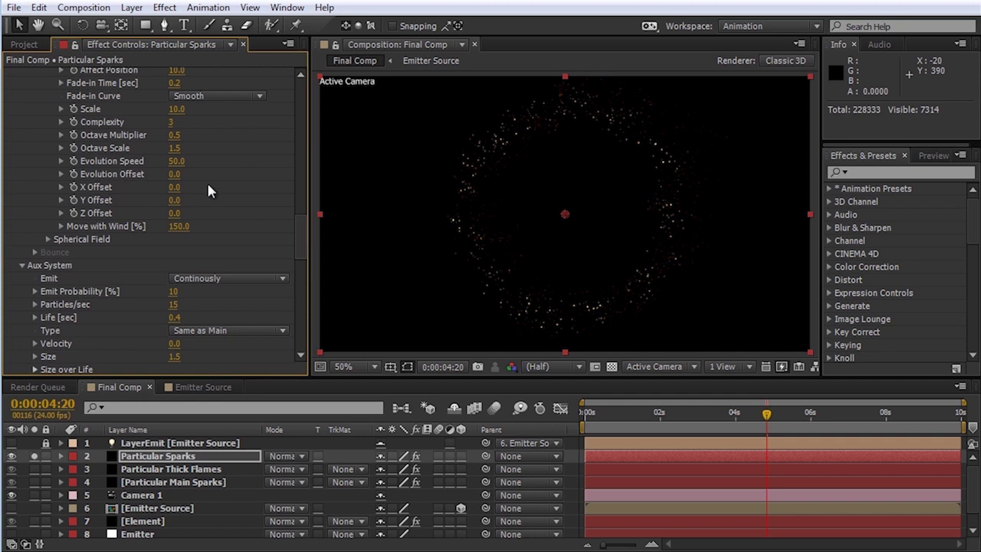
{"action": "left_click", "coordinate": [177, 226]}
{"action": "type", "text": "180"}
{"action": "key", "text": "Return"}
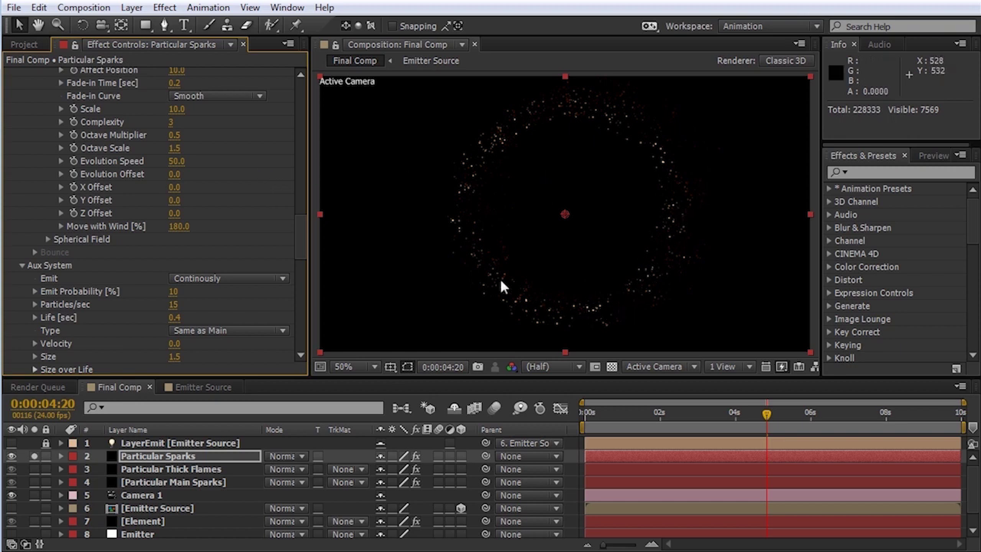
Step: Set Wind Affect to 300 and Turbulence Position to 300
{"action": "left_click_drag", "start_coordinate": [295, 228], "coordinate": [302, 302]}
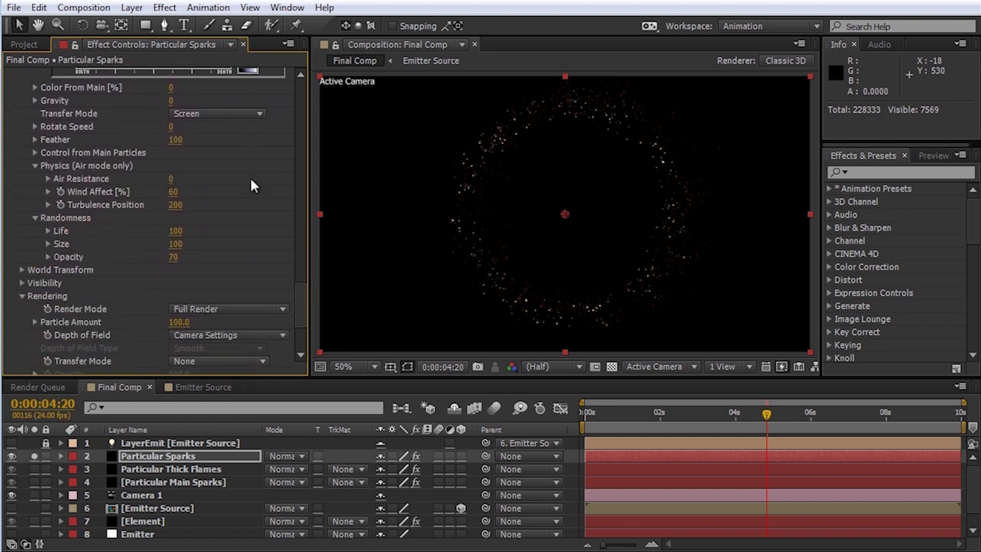
{"action": "left_click", "coordinate": [172, 193]}
{"action": "type", "text": "300"}
{"action": "key", "text": "Tab"}
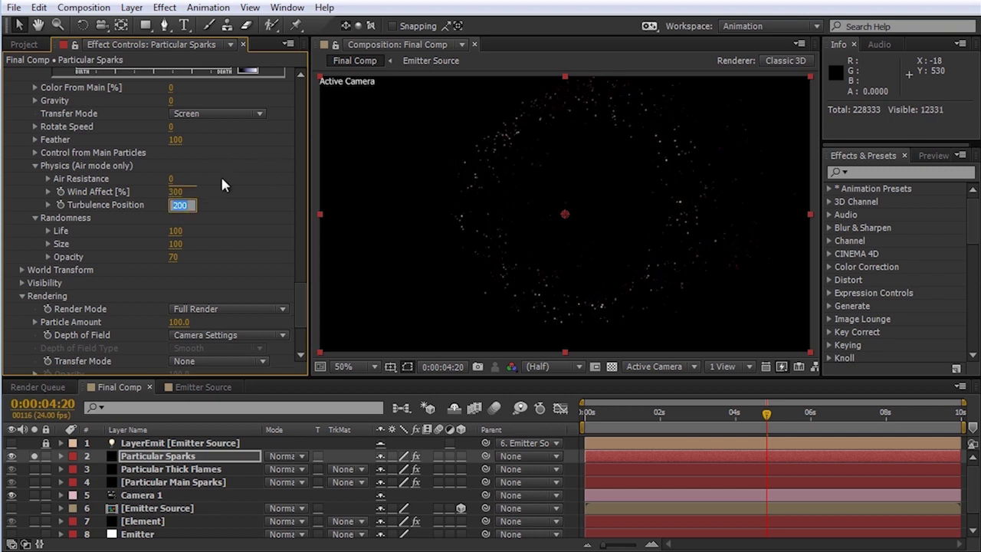
{"action": "type", "text": "300"}
{"action": "key", "text": "Return"}
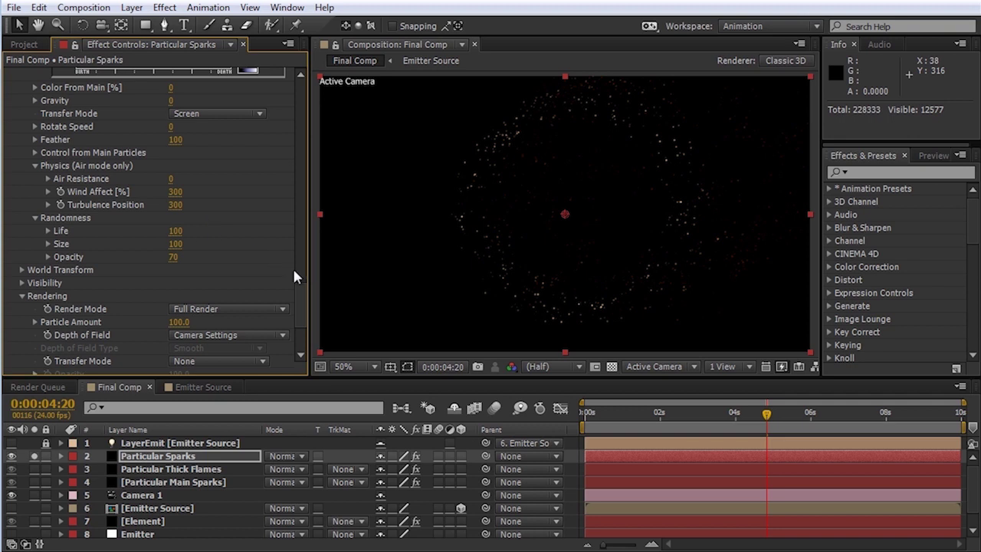
Step: Change the red Color over Life gradient stop to a brighter red
{"action": "left_click_drag", "start_coordinate": [300, 310], "coordinate": [303, 269]}
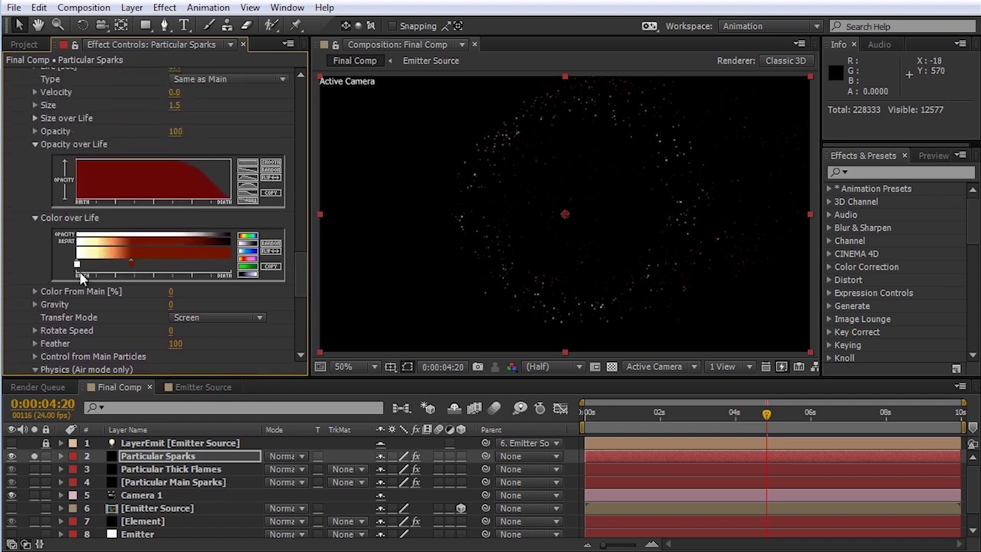
{"action": "double_click", "coordinate": [131, 268]}
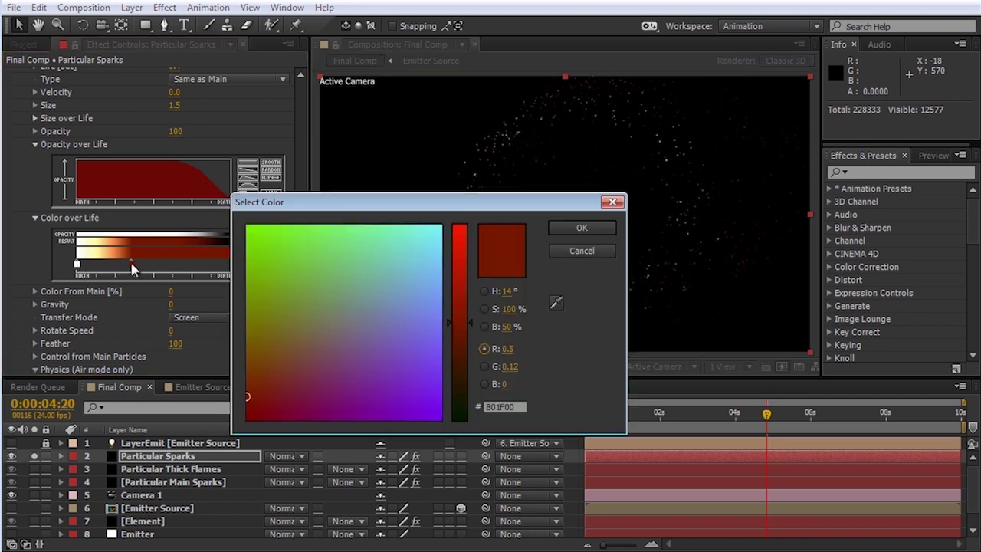
{"action": "left_click", "coordinate": [269, 363]}
{"action": "left_click_drag", "start_coordinate": [467, 235], "coordinate": [468, 258]}
{"action": "left_click_drag", "start_coordinate": [273, 365], "coordinate": [297, 368]}
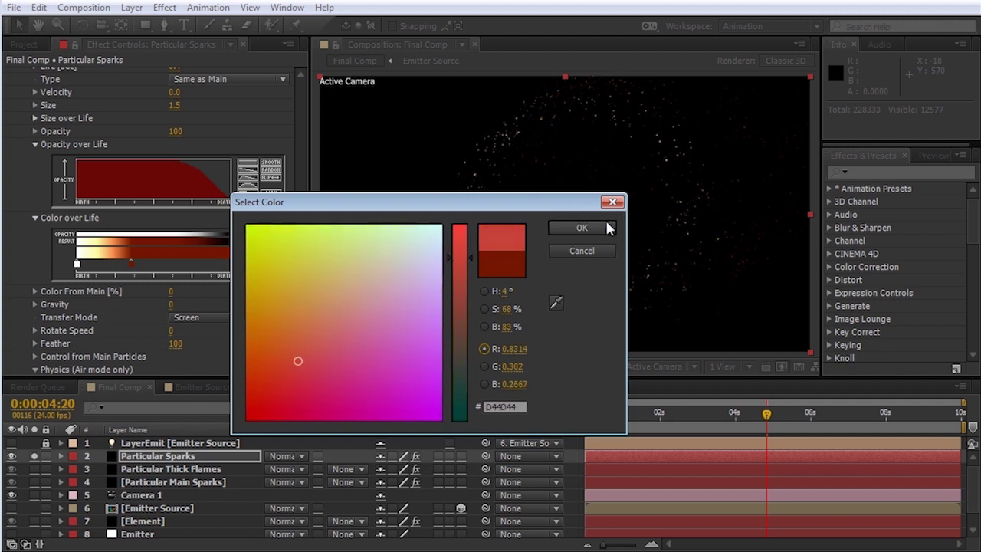
{"action": "left_click", "coordinate": [604, 222]}
Step: Add a deep purple (7721B5) stop at the gradient's end
{"action": "left_click", "coordinate": [217, 263]}
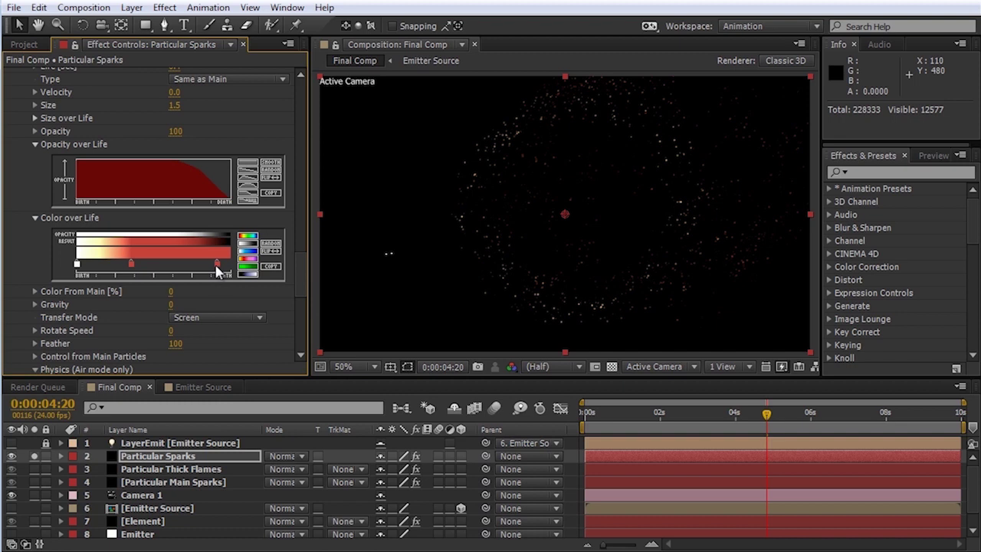
{"action": "double_click", "coordinate": [217, 265]}
{"action": "left_click_drag", "start_coordinate": [460, 253], "coordinate": [461, 318]}
{"action": "left_click_drag", "start_coordinate": [400, 325], "coordinate": [383, 397]}
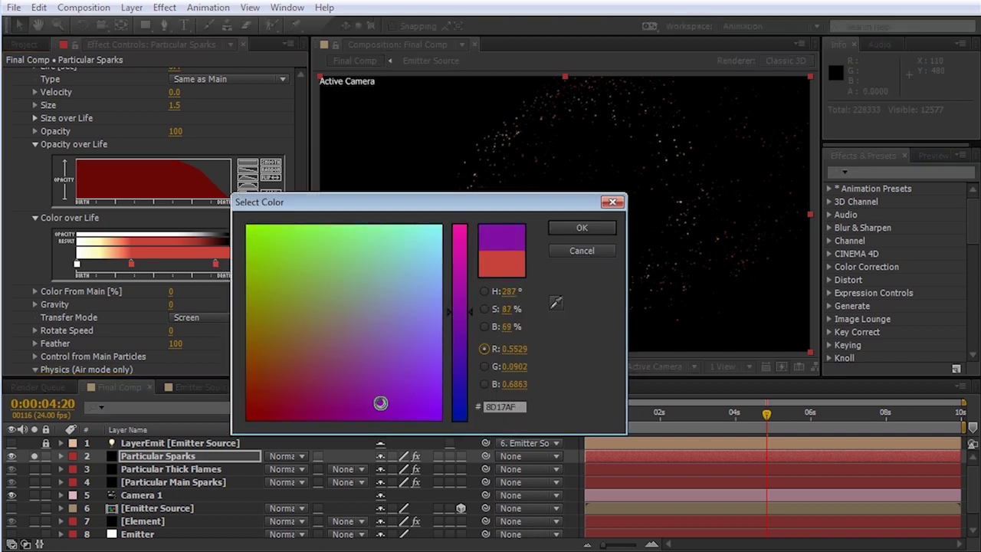
{"action": "left_click", "coordinate": [575, 226]}
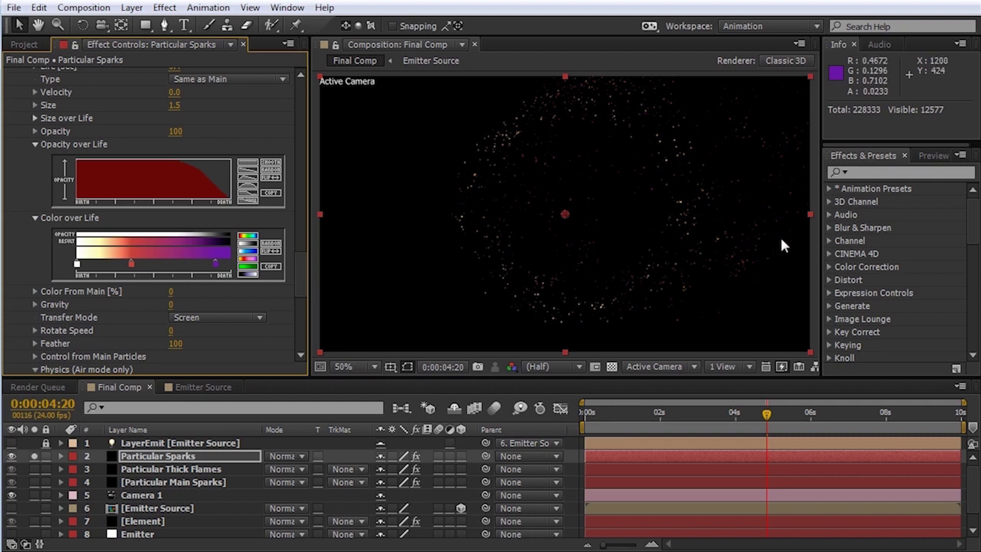
Step: Undo the last change and unsolo Particular Sparks so every layer shows
{"action": "key", "text": "ctrl+z"}
{"action": "key", "text": "ctrl+shift+a"}
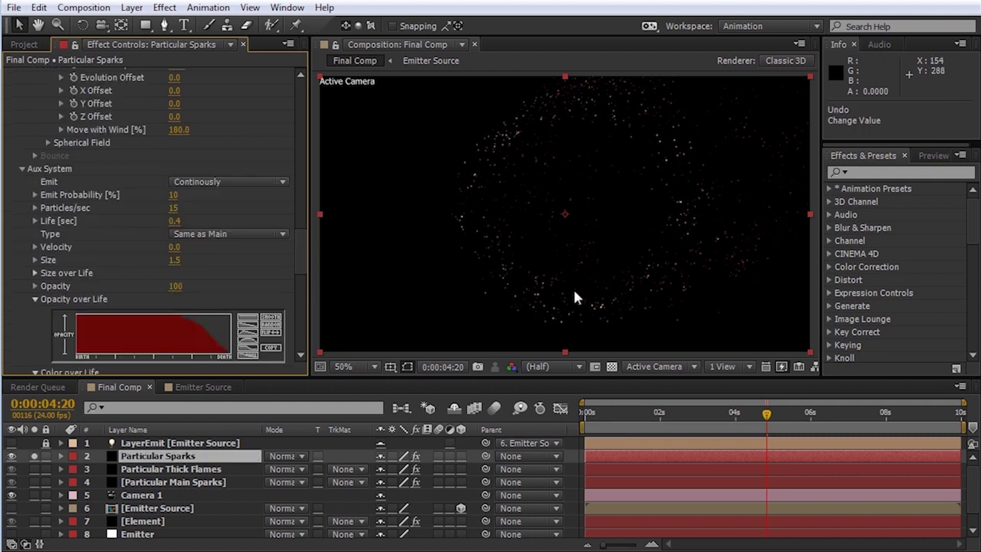
{"action": "left_click", "coordinate": [34, 456]}
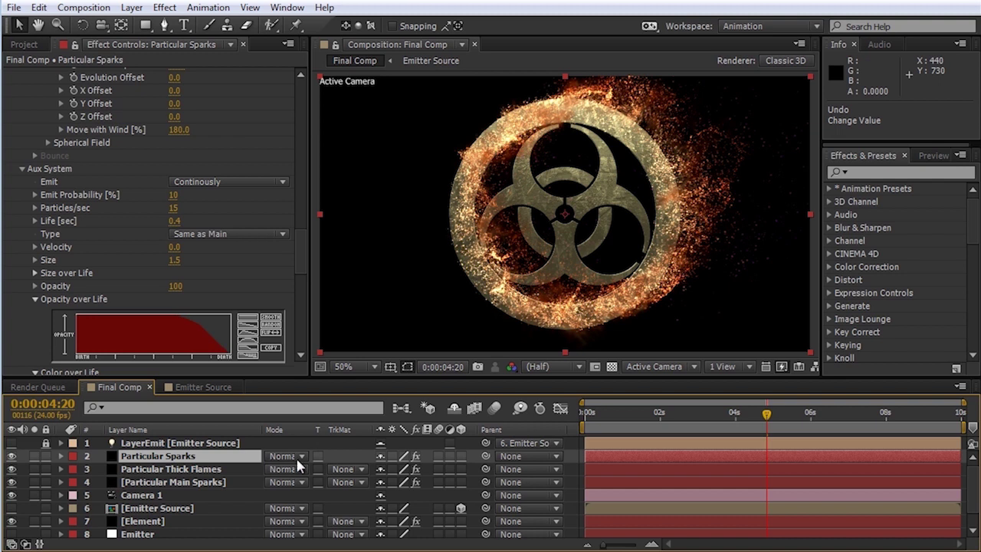
Step: Set the Sparks, Thick Flames and Main Sparks layers to Screen, then view around 2 seconds
{"action": "left_click", "coordinate": [285, 458]}
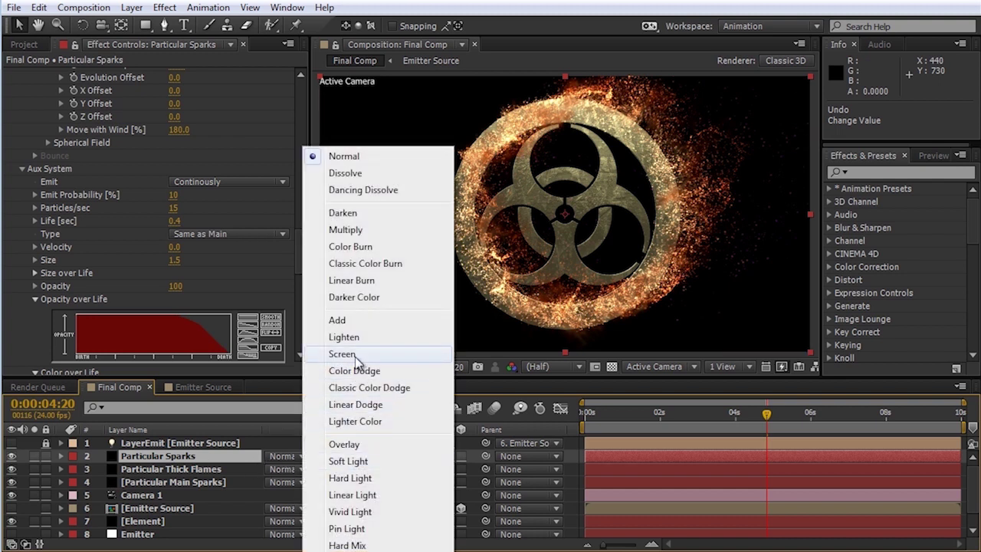
{"action": "left_click", "coordinate": [342, 354]}
{"action": "left_click", "coordinate": [283, 470]}
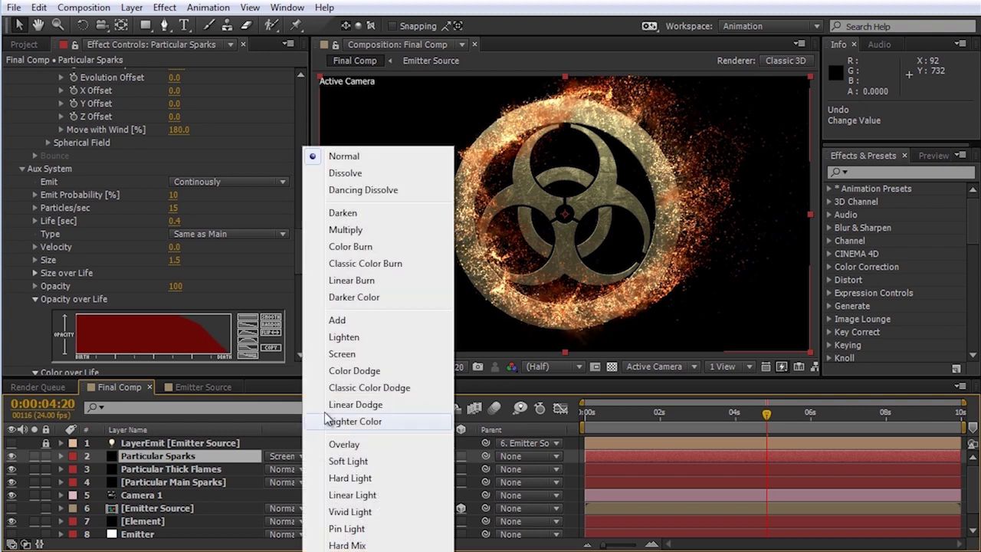
{"action": "left_click", "coordinate": [342, 353]}
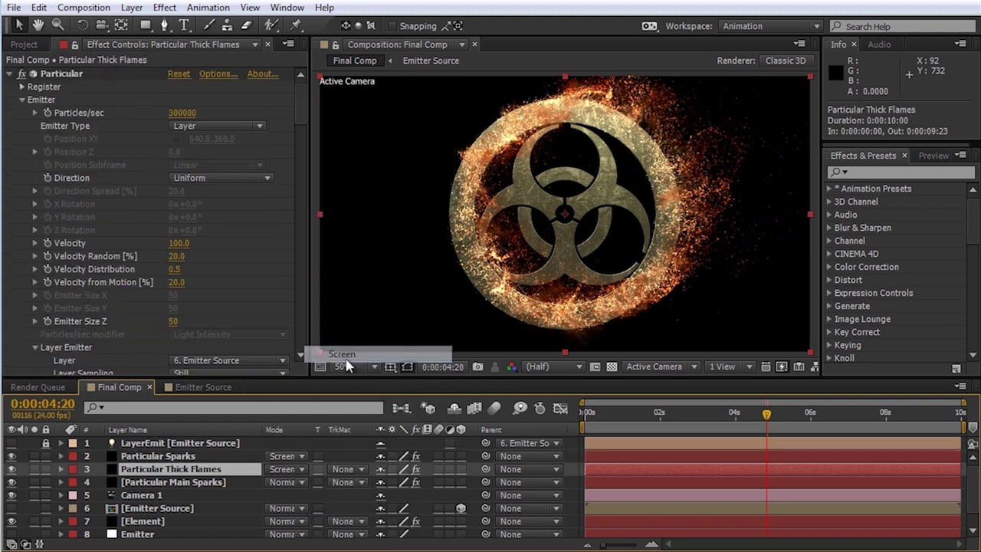
{"action": "left_click", "coordinate": [175, 483]}
{"action": "left_click", "coordinate": [284, 482]}
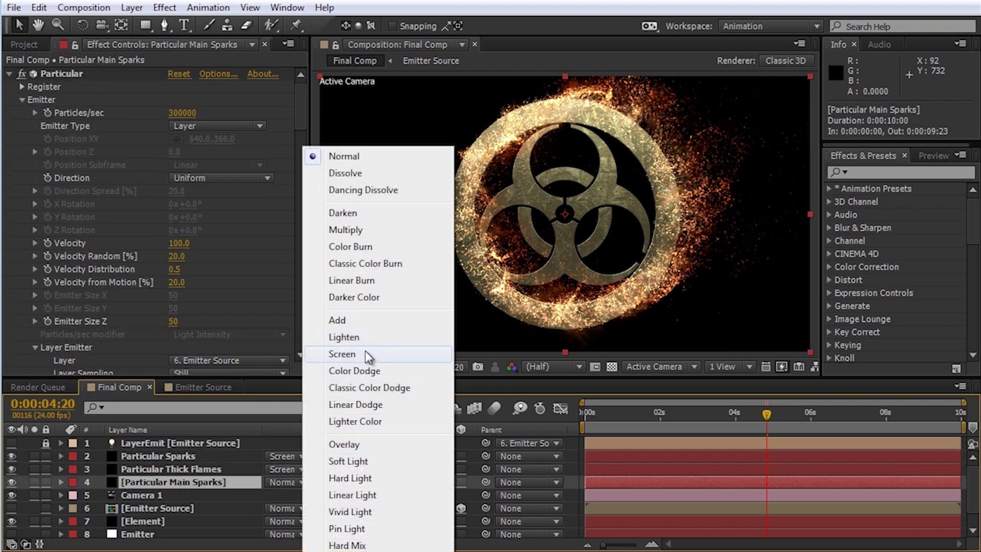
{"action": "left_click", "coordinate": [364, 352]}
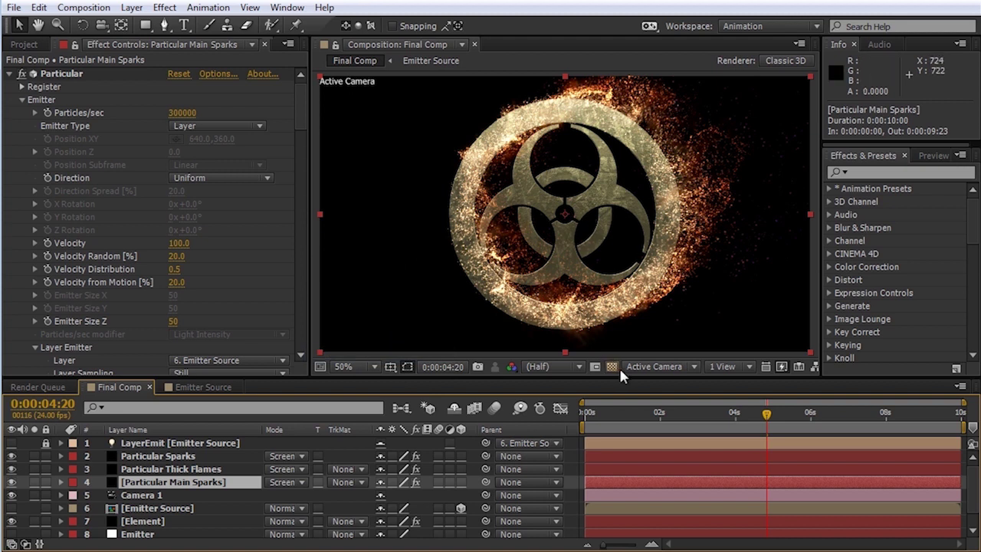
{"action": "left_click", "coordinate": [686, 413]}
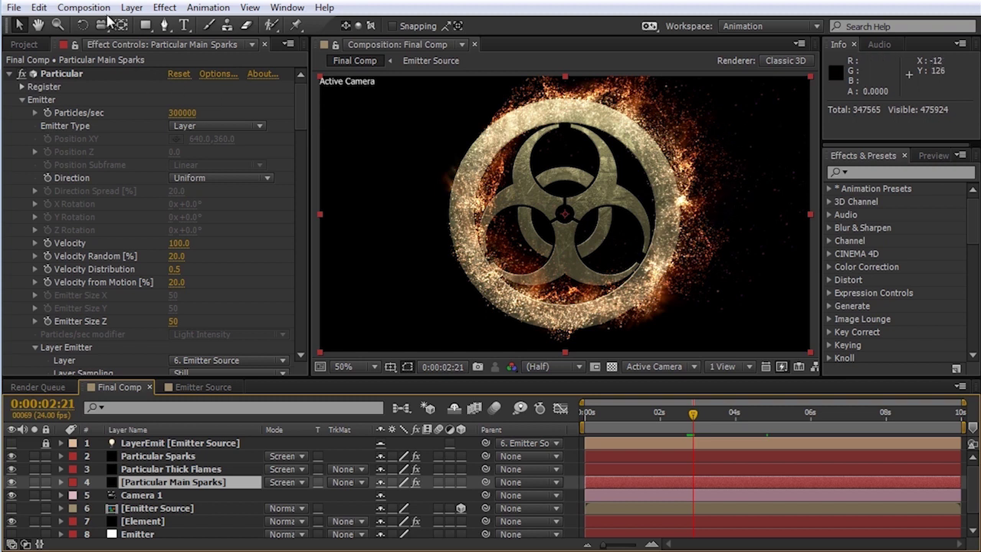
Step: Create a new 200 × 200 px composition named Smoke Source
{"action": "left_click", "coordinate": [83, 7]}
{"action": "left_click", "coordinate": [110, 25]}
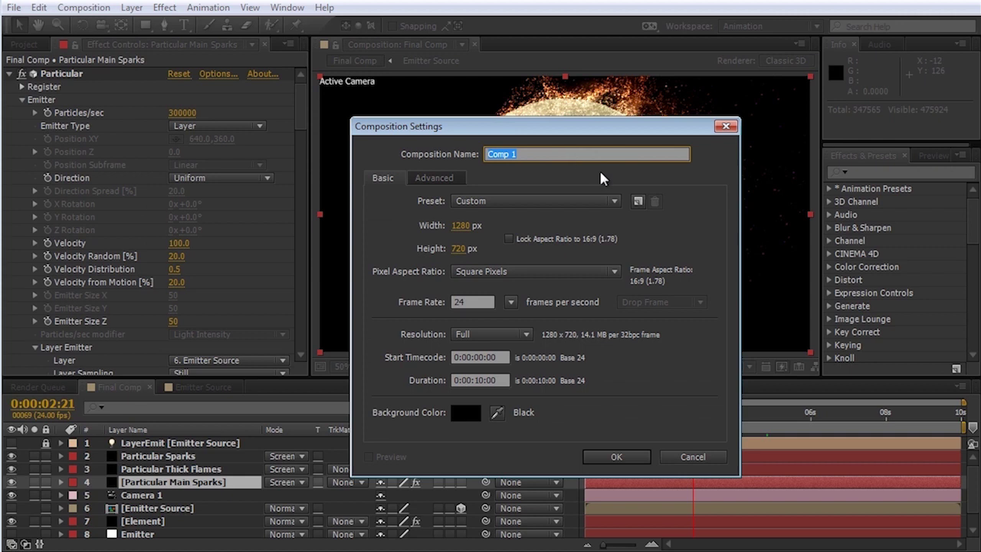
{"action": "type", "text": "Smoke Solu"}
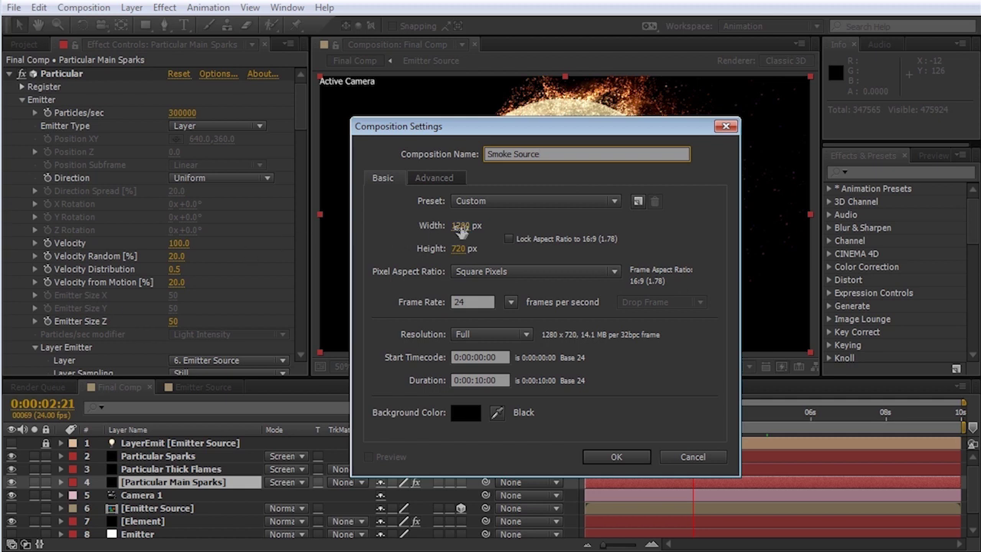
{"action": "left_click", "coordinate": [460, 226]}
{"action": "type", "text": "200"}
{"action": "key", "text": "Tab"}
{"action": "type", "text": "200"}
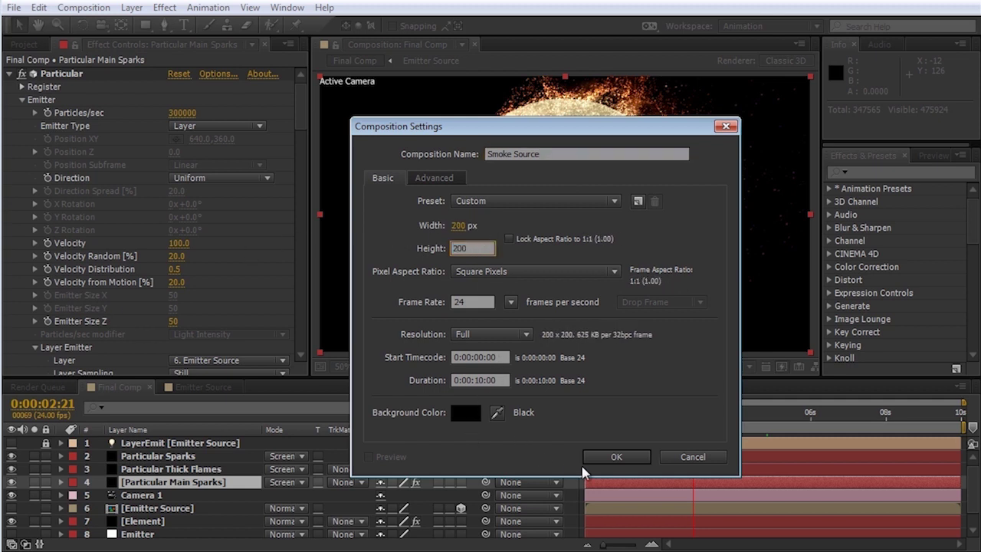
{"action": "left_click", "coordinate": [618, 457]}
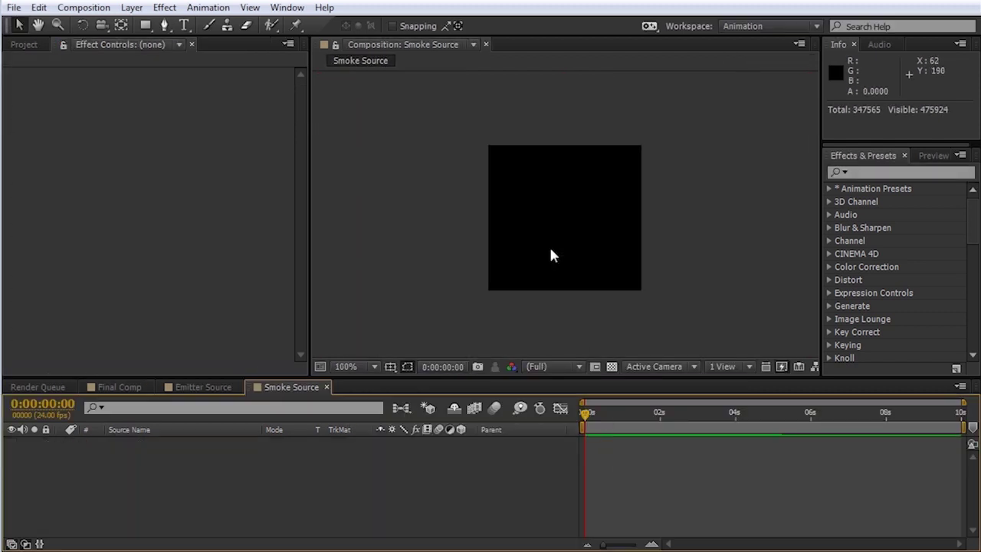
Step: Add a white solid named Smoke Particle to Smoke Source
{"action": "left_click", "coordinate": [132, 8]}
{"action": "mouse_move", "coordinate": [153, 24]}
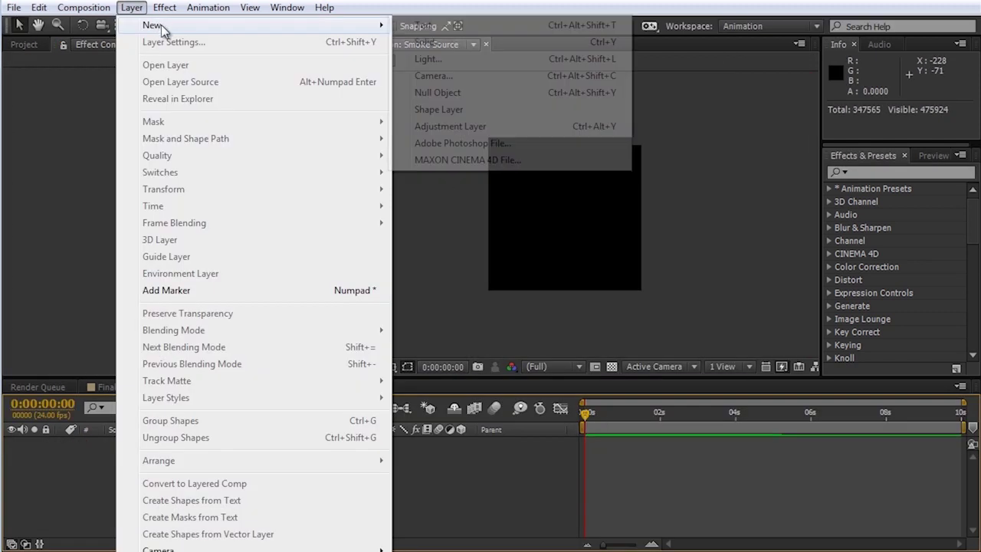
{"action": "left_click", "coordinate": [472, 39]}
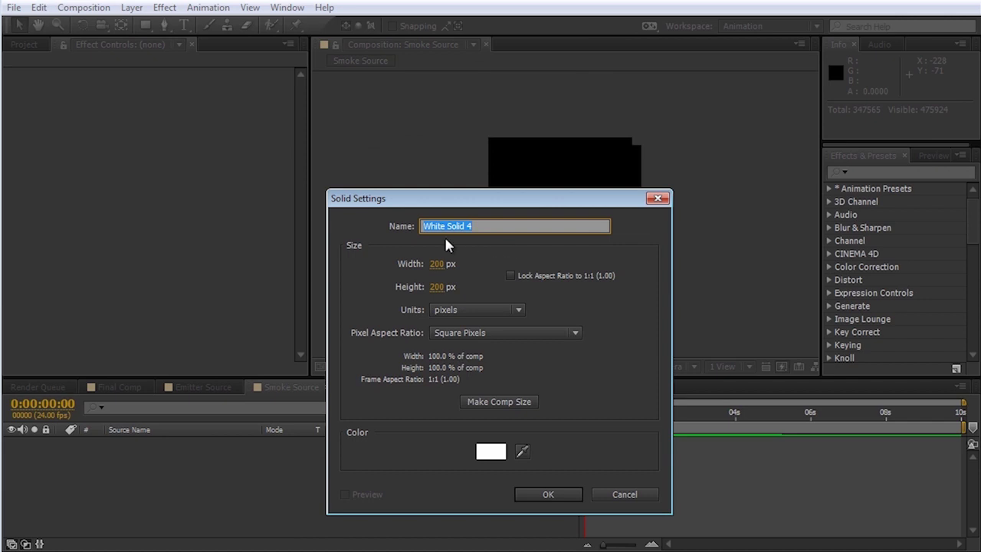
{"action": "type", "text": "Sm"}
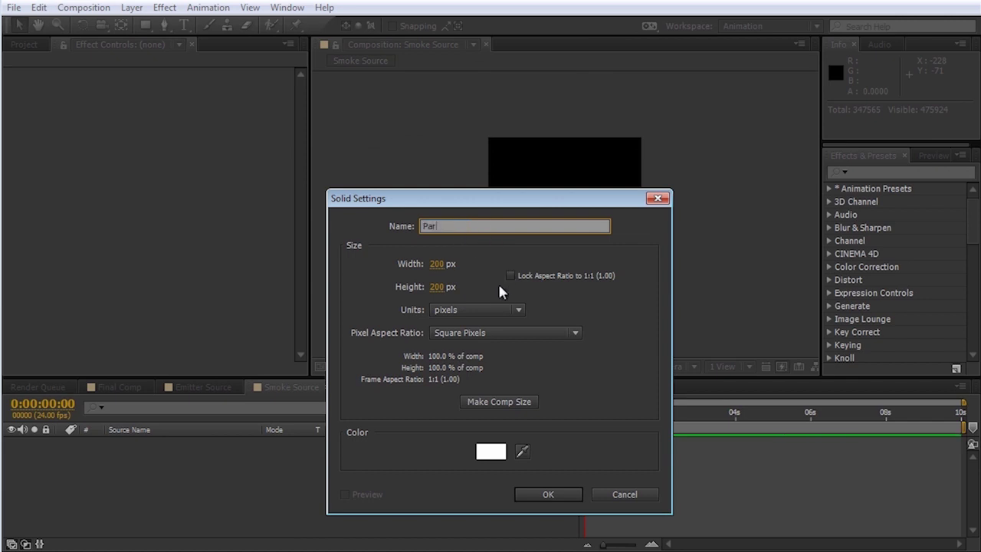
{"action": "key", "text": "BackSpace"}
{"action": "key", "text": "BackSpace"}
{"action": "type", "text": "Smoke Particle"}
{"action": "left_click", "coordinate": [555, 490]}
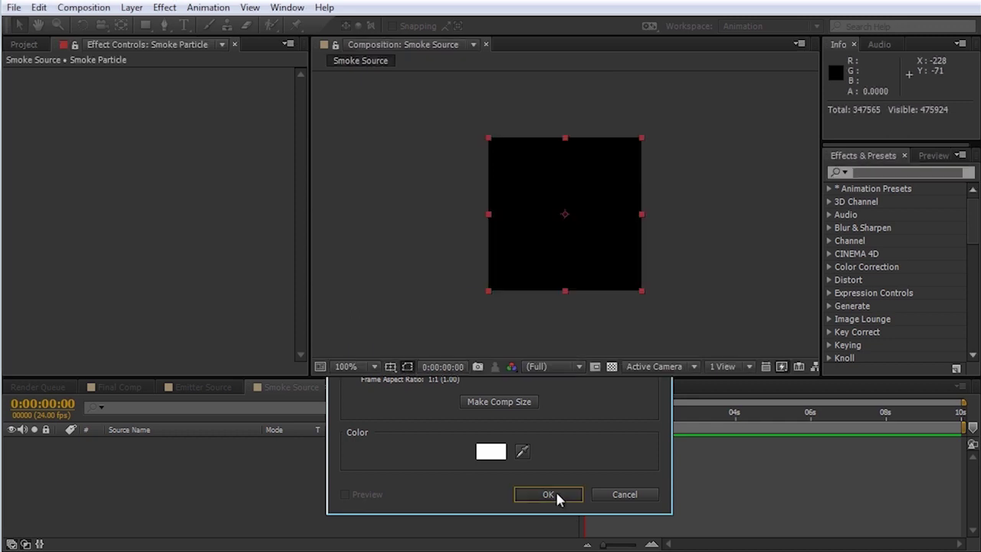
Step: Draw a closed, irregular seven-point blob mask on the Smoke Particle solid
{"action": "left_click", "coordinate": [164, 26]}
{"action": "left_click_drag", "start_coordinate": [560, 153], "coordinate": [536, 159]}
{"action": "mouse_move", "coordinate": [516, 185]}
{"action": "left_mouse_down"}
{"action": "mouse_move", "coordinate": [508, 204]}
{"action": "mouse_move", "coordinate": [517, 253]}
{"action": "left_mouse_up"}
{"action": "mouse_move", "coordinate": [534, 271]}
{"action": "left_mouse_down"}
{"action": "mouse_move", "coordinate": [624, 262]}
{"action": "mouse_move", "coordinate": [613, 205]}
{"action": "left_mouse_up"}
{"action": "left_click_drag", "start_coordinate": [613, 173], "coordinate": [598, 165]}
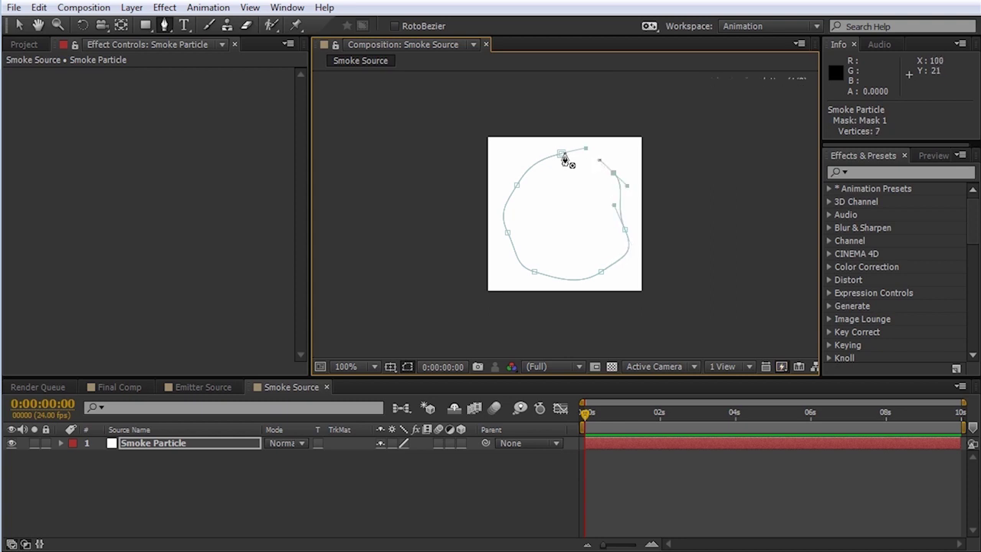
{"action": "left_click", "coordinate": [562, 155]}
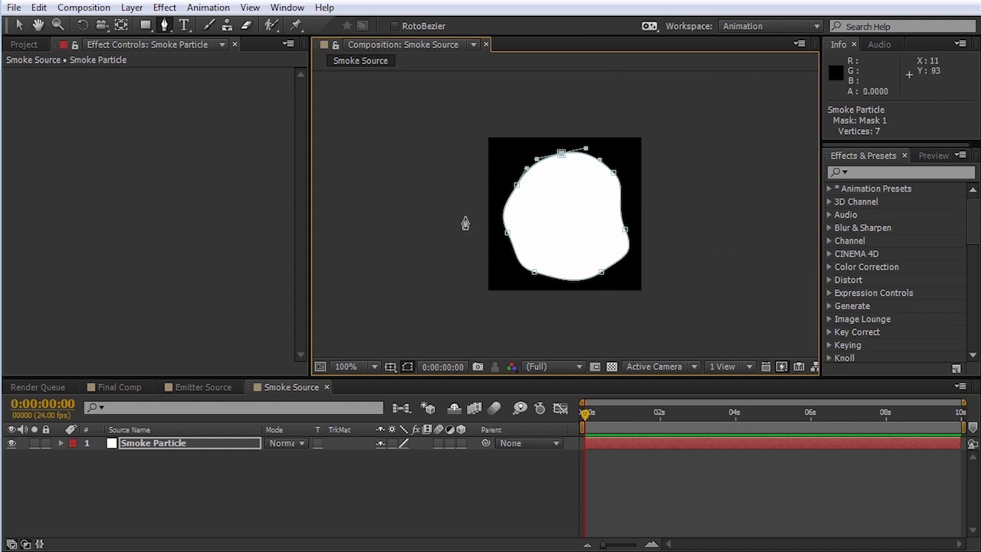
{"action": "left_click", "coordinate": [165, 7]}
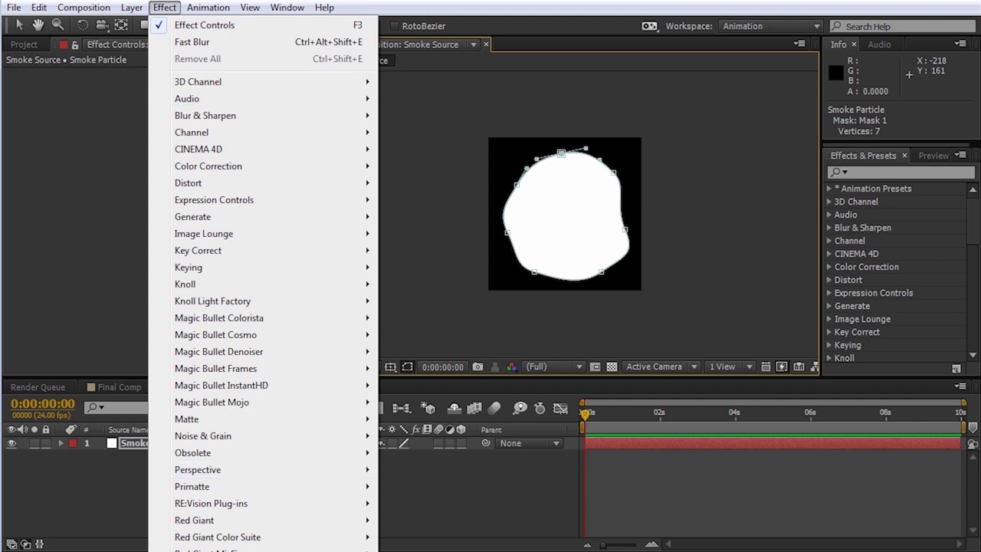
Step: Apply Roughen Edges to Smoke Particle with Border 100 and Scale 560, undoing the Offset tweak
{"action": "mouse_move", "coordinate": [198, 551]}
{"action": "left_click", "coordinate": [428, 551]}
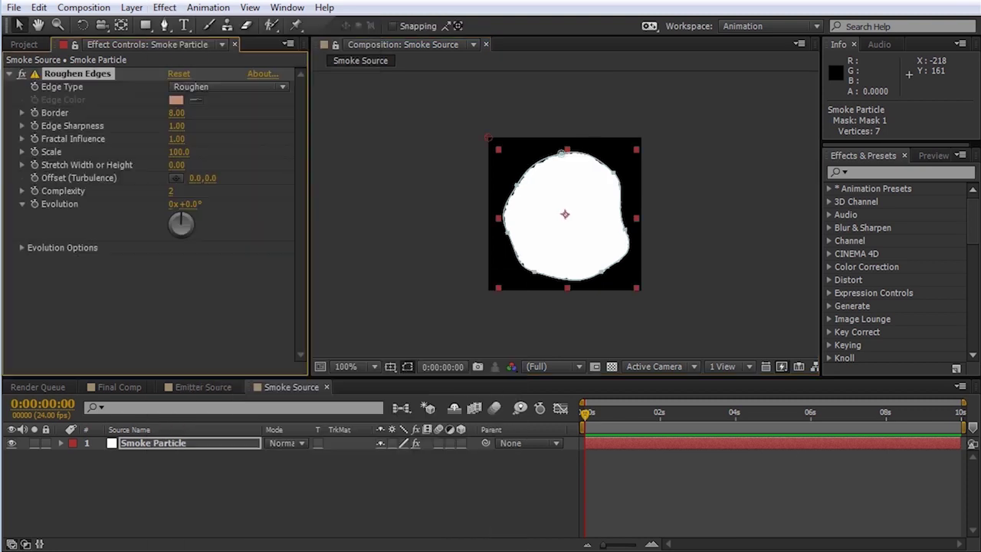
{"action": "left_click_drag", "start_coordinate": [181, 114], "coordinate": [793, 115]}
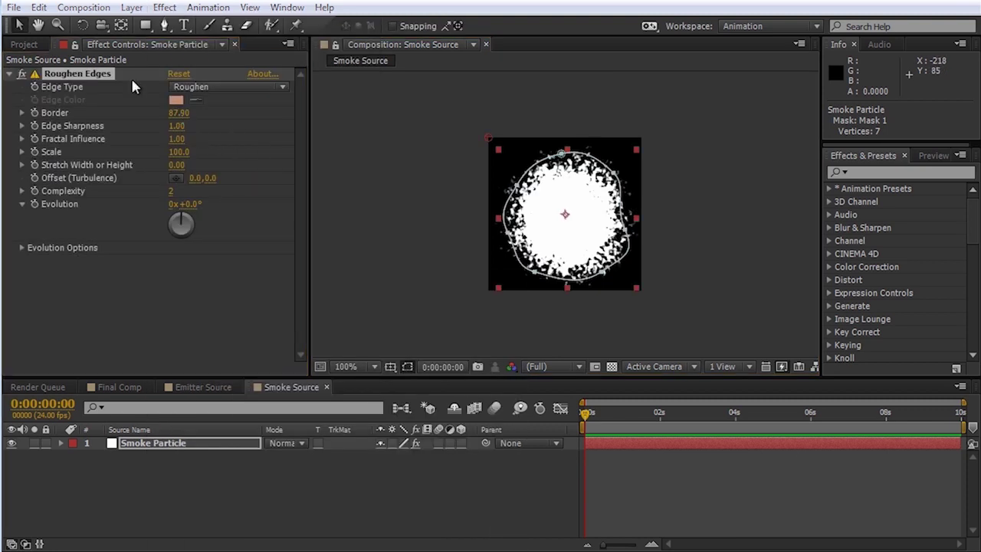
{"action": "left_click", "coordinate": [182, 112]}
{"action": "type", "text": "100"}
{"action": "key", "text": "Return"}
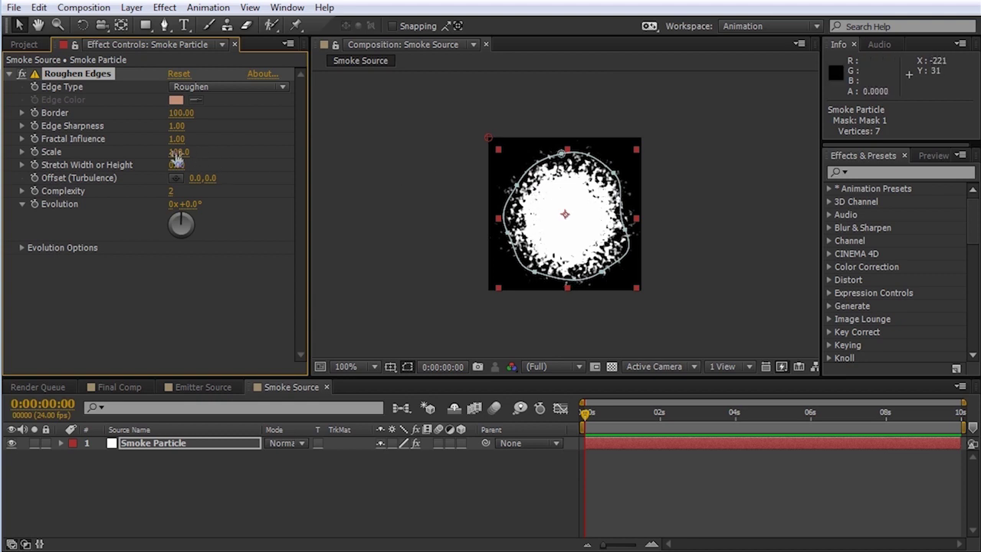
{"action": "left_click_drag", "start_coordinate": [176, 158], "coordinate": [537, 160]}
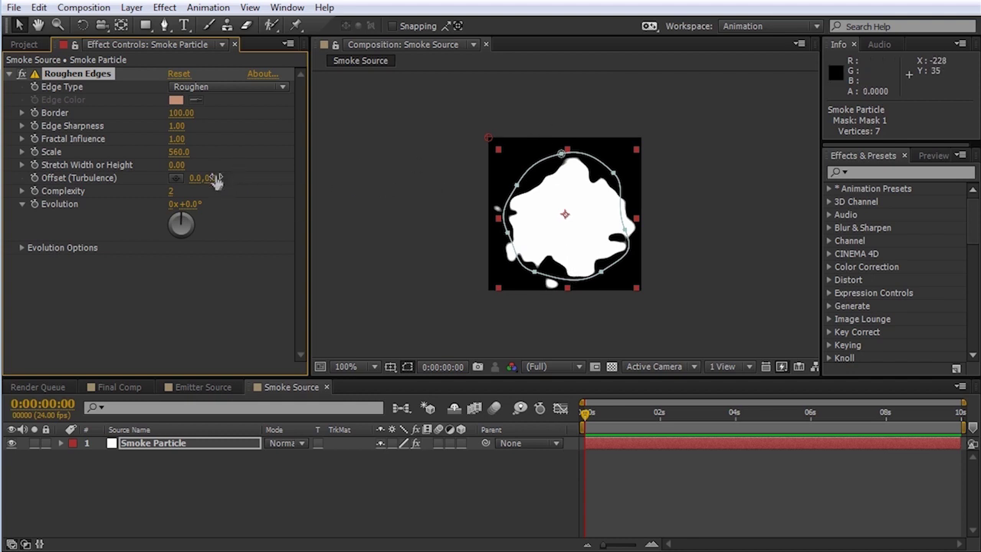
{"action": "mouse_move", "coordinate": [211, 177]}
{"action": "left_mouse_down"}
{"action": "mouse_move", "coordinate": [8, 178]}
{"action": "mouse_move", "coordinate": [219, 176]}
{"action": "mouse_move", "coordinate": [39, 203]}
{"action": "mouse_move", "coordinate": [228, 204]}
{"action": "left_mouse_up"}
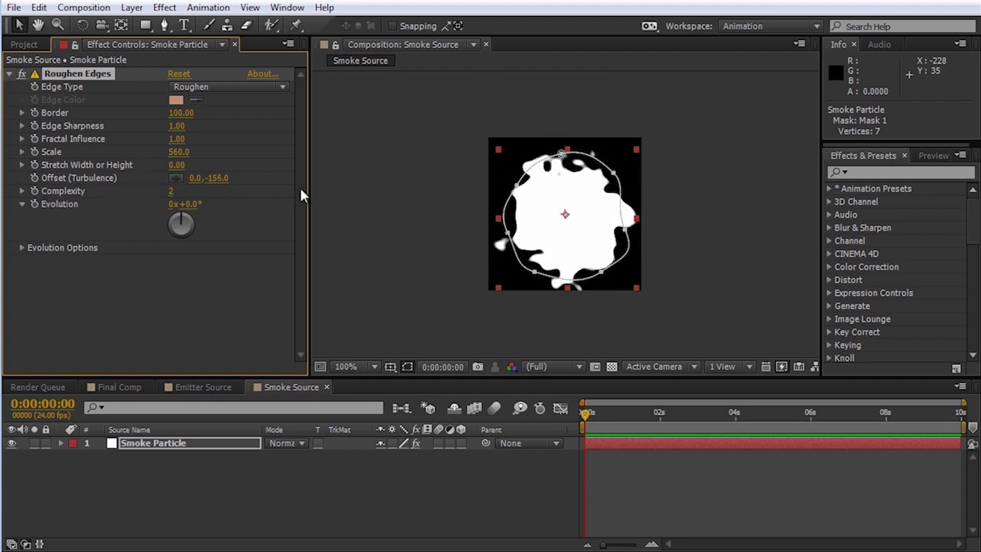
{"action": "key", "text": "ctrl+z"}
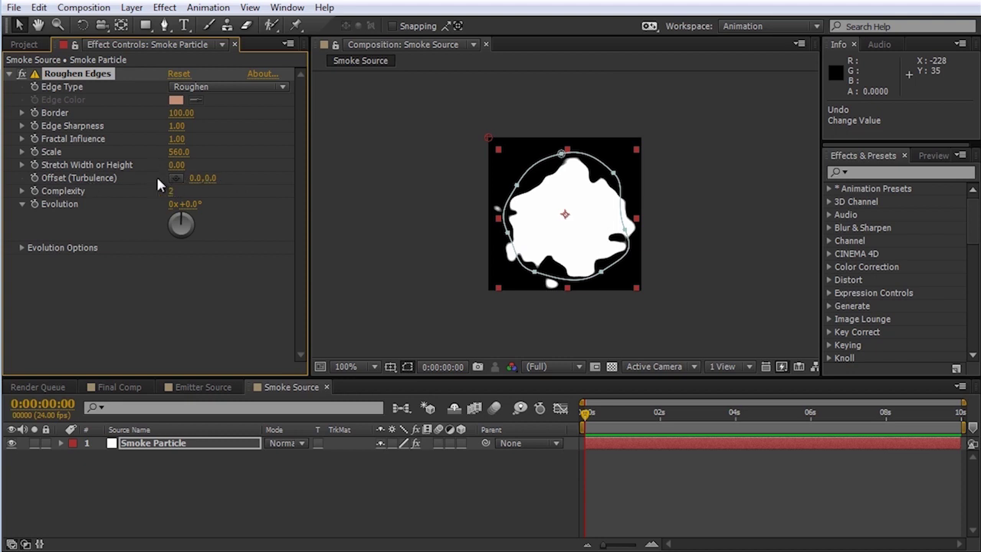
Step: Drive Roughen Edges' Offset (Turbulence) with the expression [0,time*-100] and scrub to check the drift
{"action": "left_click", "coordinate": [34, 178], "text": "alt"}
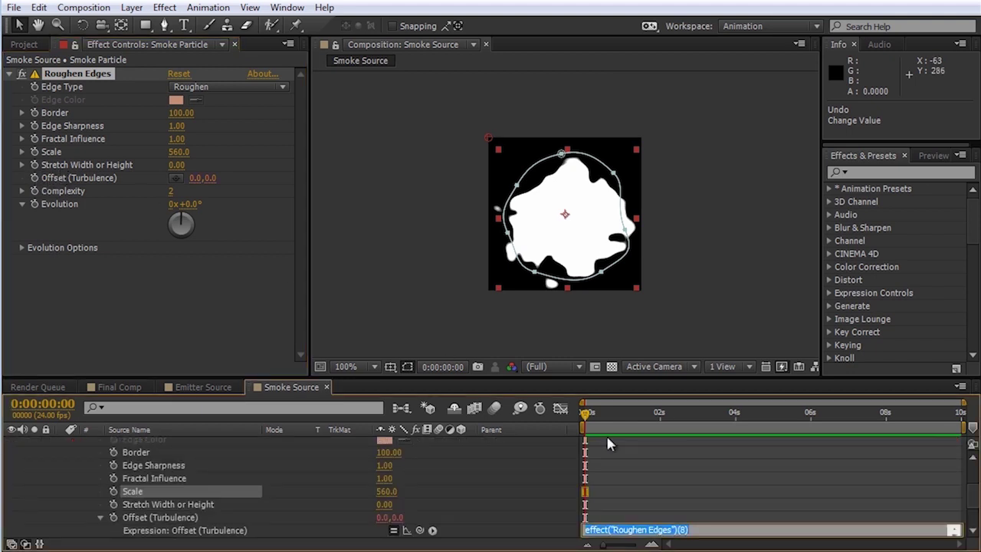
{"action": "key", "text": "BackSpace"}
{"action": "type", "text": "["}
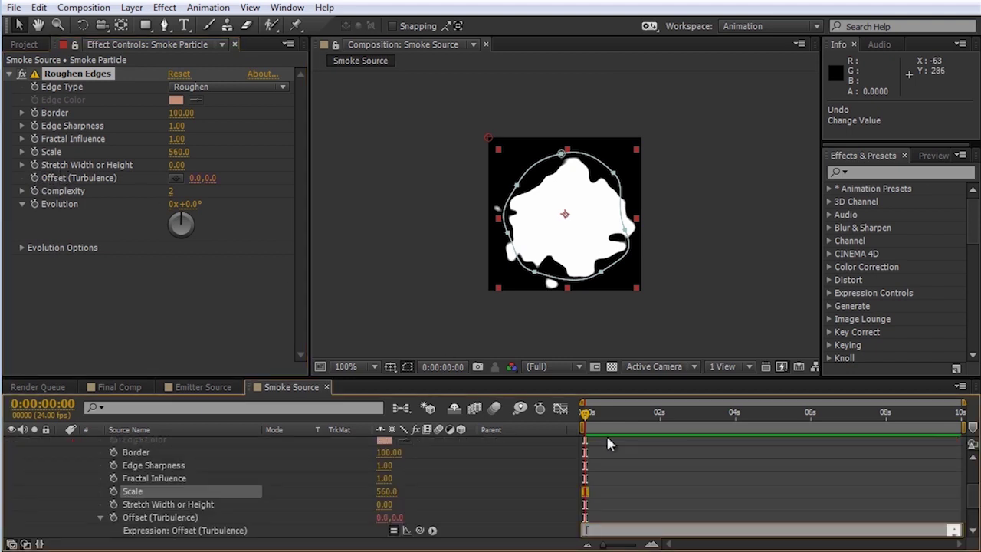
{"action": "type", "text": "0,time*-100]"}
{"action": "key", "text": "KP_Enter"}
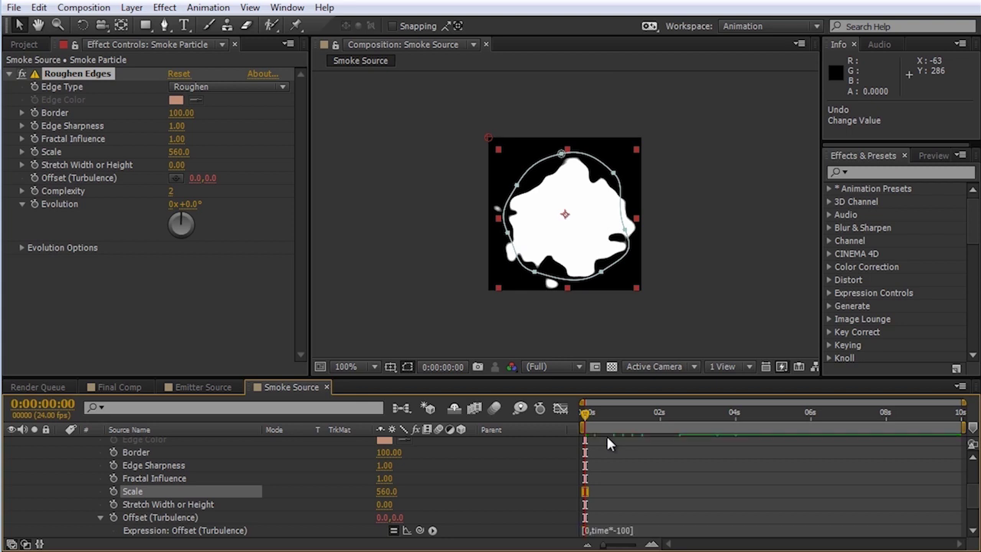
{"action": "left_click_drag", "start_coordinate": [586, 414], "coordinate": [744, 415]}
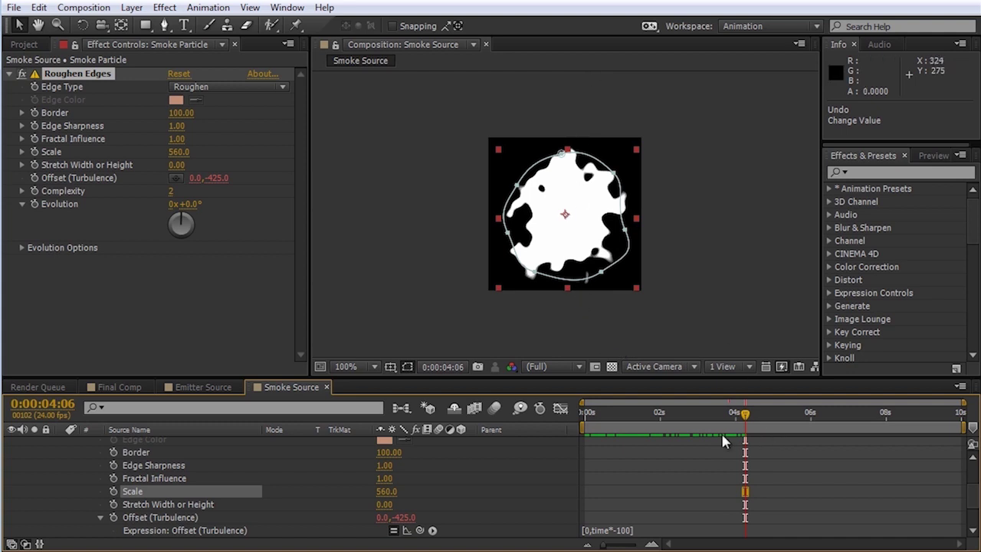
{"action": "left_click_drag", "start_coordinate": [611, 414], "coordinate": [678, 442]}
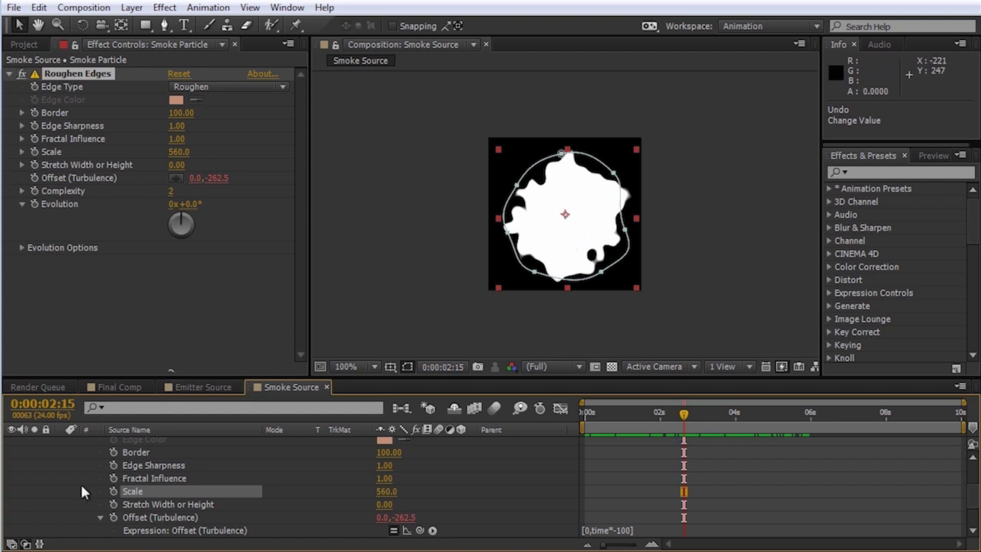
{"action": "left_click", "coordinate": [164, 7]}
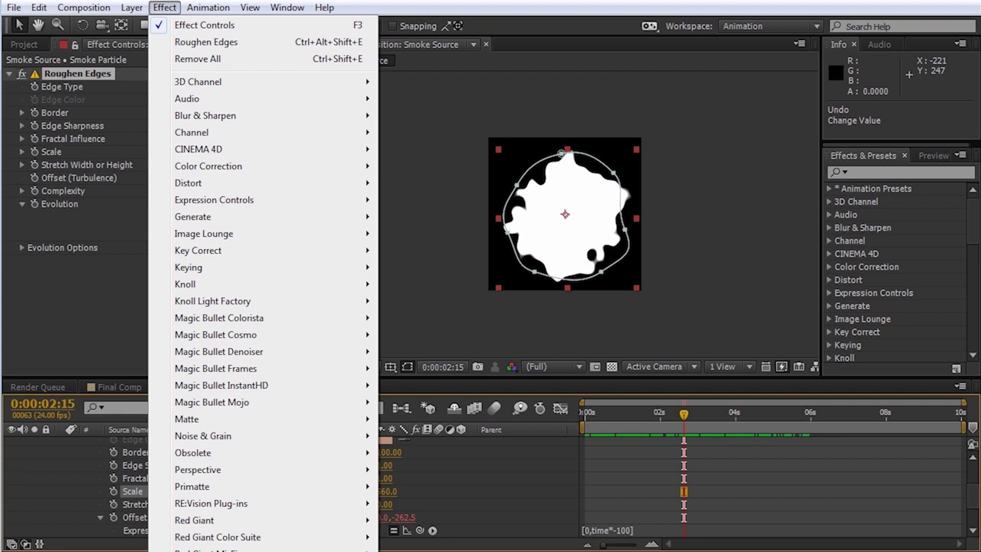
Step: Add Turbulent Noise to Smoke Particle with Contrast set to 250
{"action": "mouse_move", "coordinate": [343, 436]}
{"action": "left_click", "coordinate": [423, 550]}
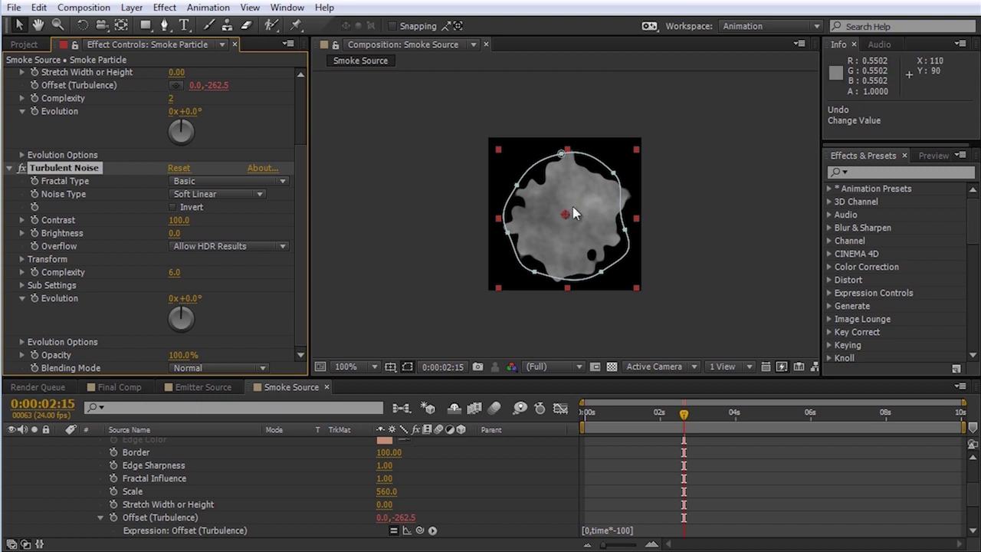
{"action": "left_click_drag", "start_coordinate": [178, 220], "coordinate": [295, 228]}
{"action": "left_click", "coordinate": [178, 220]}
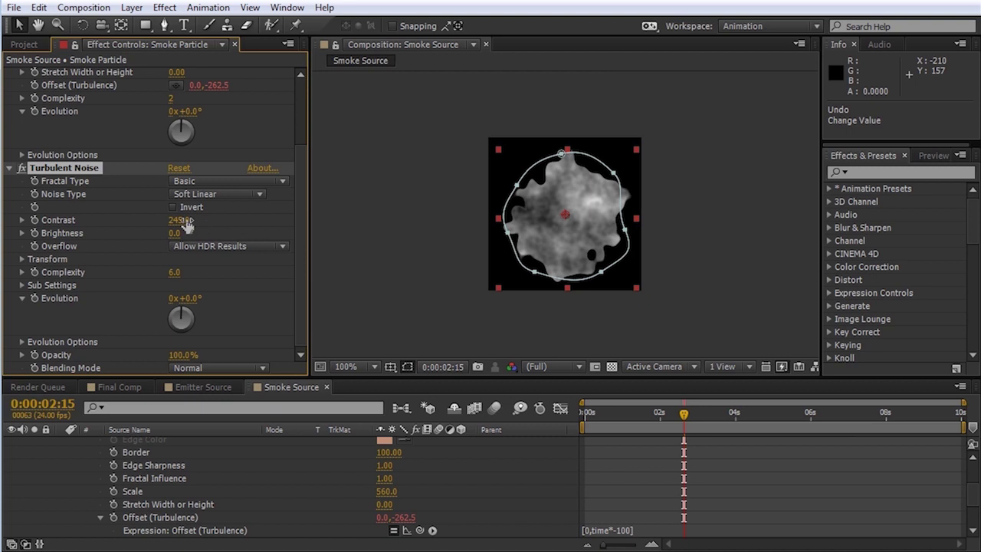
{"action": "type", "text": "250"}
{"action": "key", "text": "Return"}
Step: Collapse the Smoke Particle layer's properties in the timeline
{"action": "left_click", "coordinate": [139, 465]}
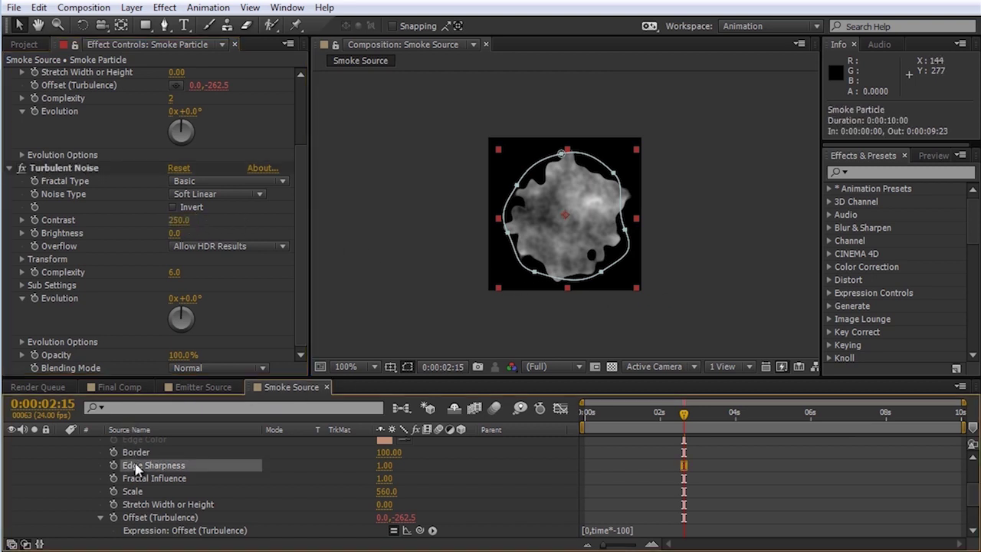
{"action": "scroll", "coordinate": [135, 475], "scroll_direction": "up", "scroll_amount": 3}
{"action": "left_click", "coordinate": [60, 443]}
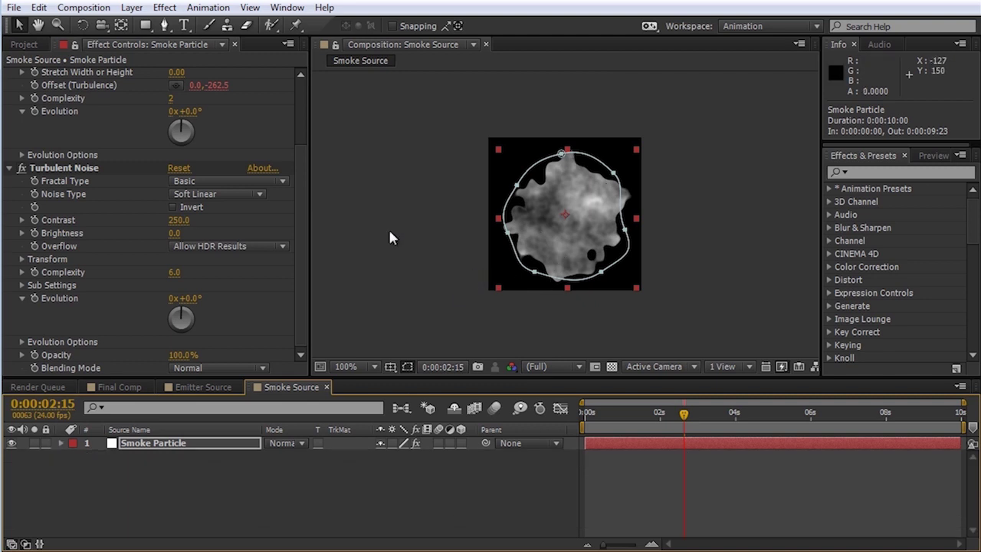
Step: Create a new white solid and move White Solid 4 below Smoke Particle
{"action": "left_click", "coordinate": [131, 7]}
{"action": "mouse_move", "coordinate": [153, 24]}
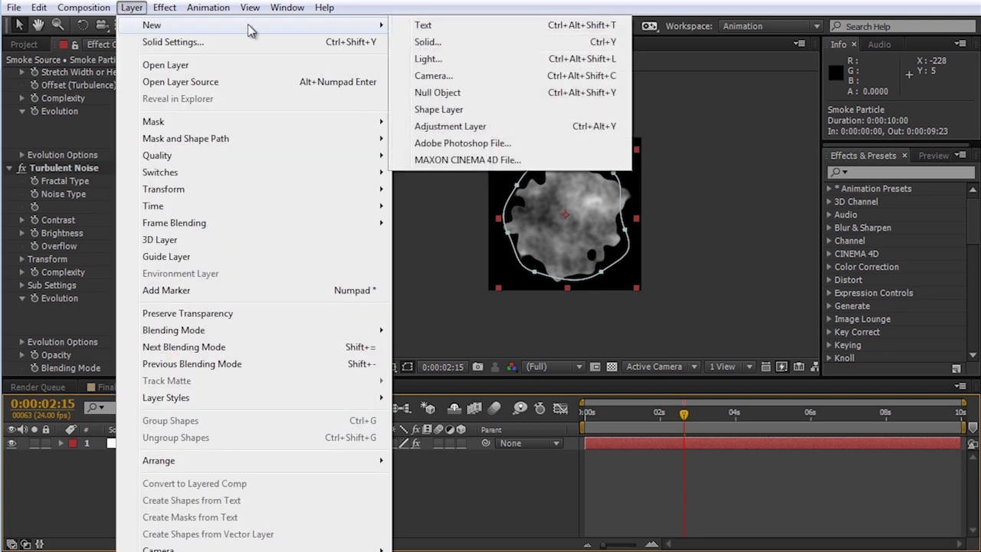
{"action": "left_click", "coordinate": [484, 41]}
{"action": "left_click", "coordinate": [545, 495]}
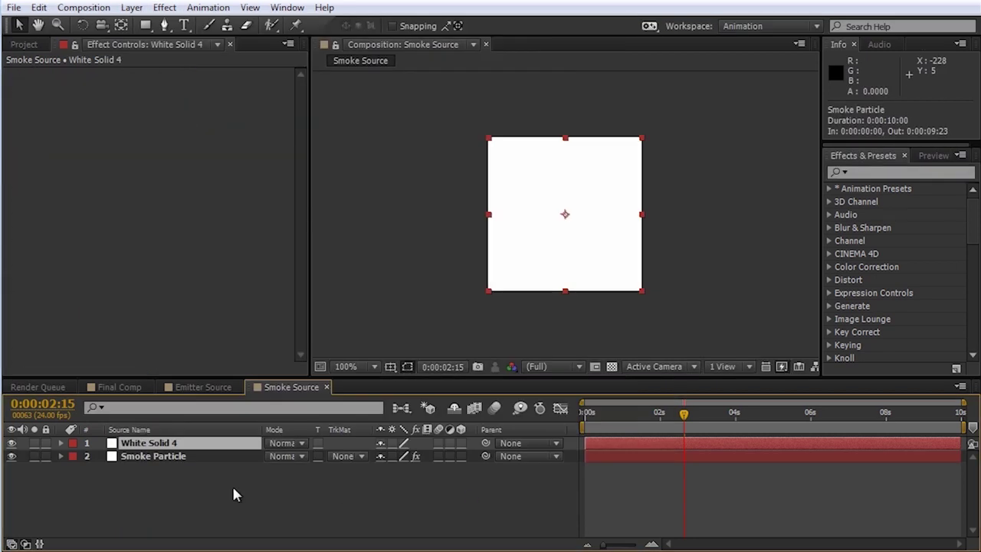
{"action": "left_click_drag", "start_coordinate": [146, 448], "coordinate": [146, 464]}
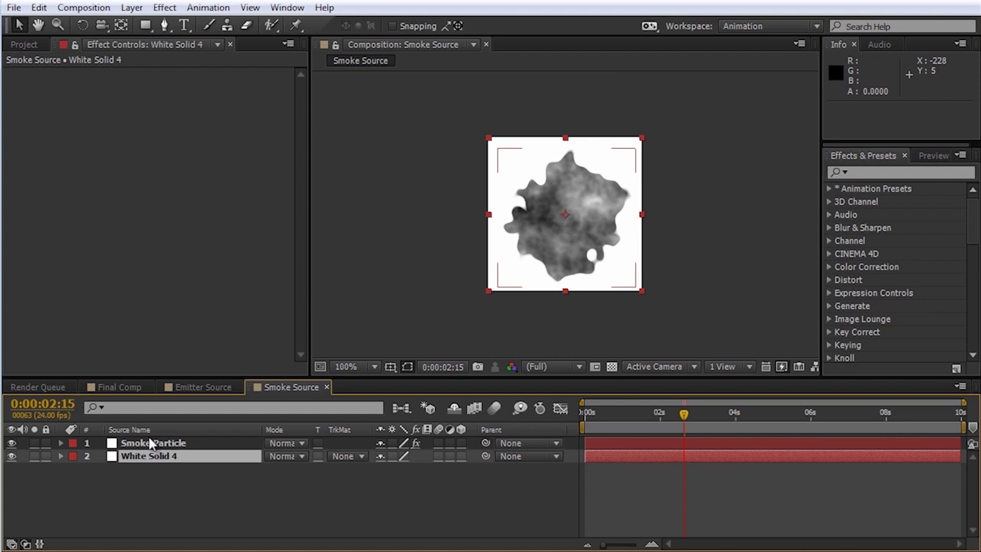
Step: Set White Solid 4's track matte to Luma Matte using Smoke Particle and check the transparency
{"action": "left_click", "coordinate": [187, 456]}
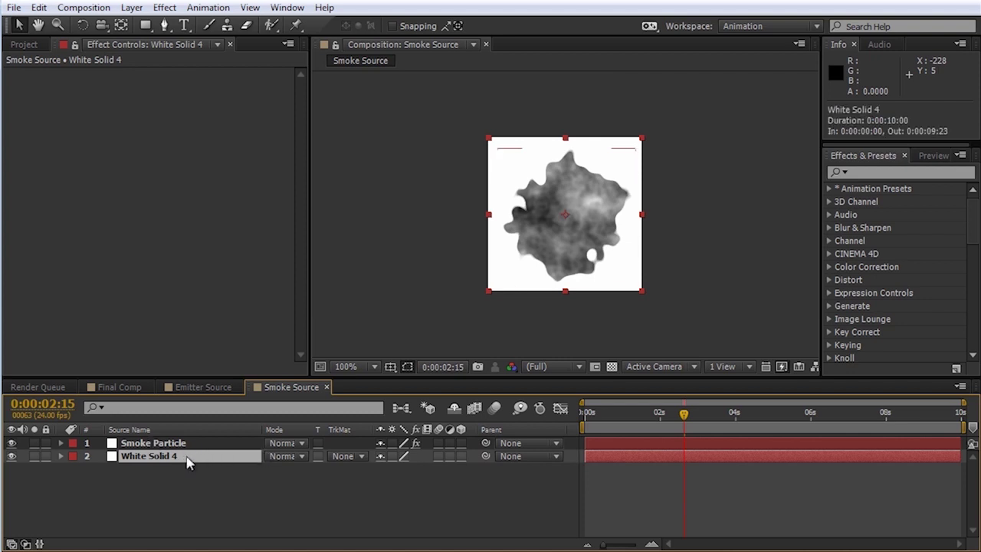
{"action": "left_click", "coordinate": [362, 456]}
{"action": "left_click", "coordinate": [383, 529]}
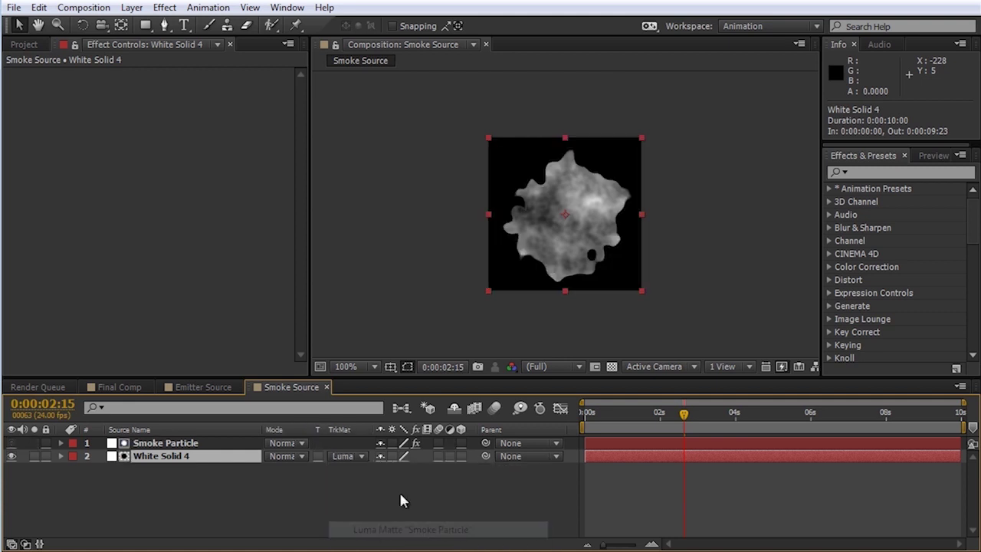
{"action": "left_click", "coordinate": [612, 367]}
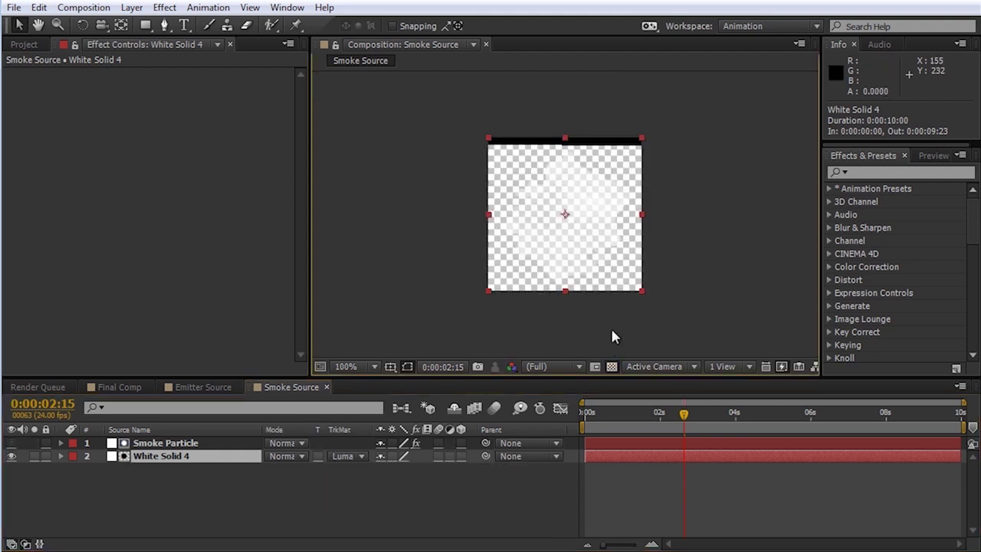
{"action": "left_click", "coordinate": [611, 367]}
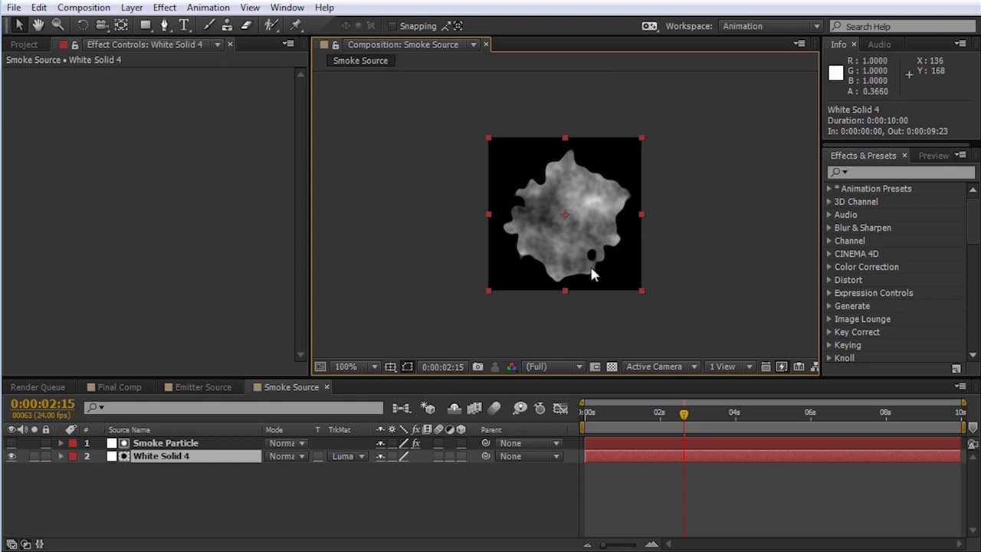
{"action": "left_click", "coordinate": [162, 444]}
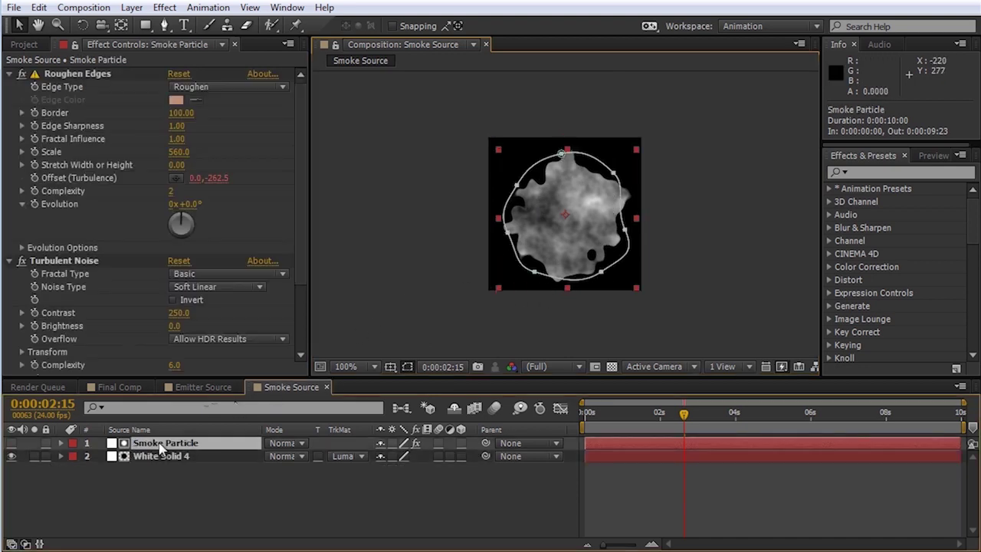
{"action": "left_click", "coordinate": [10, 75]}
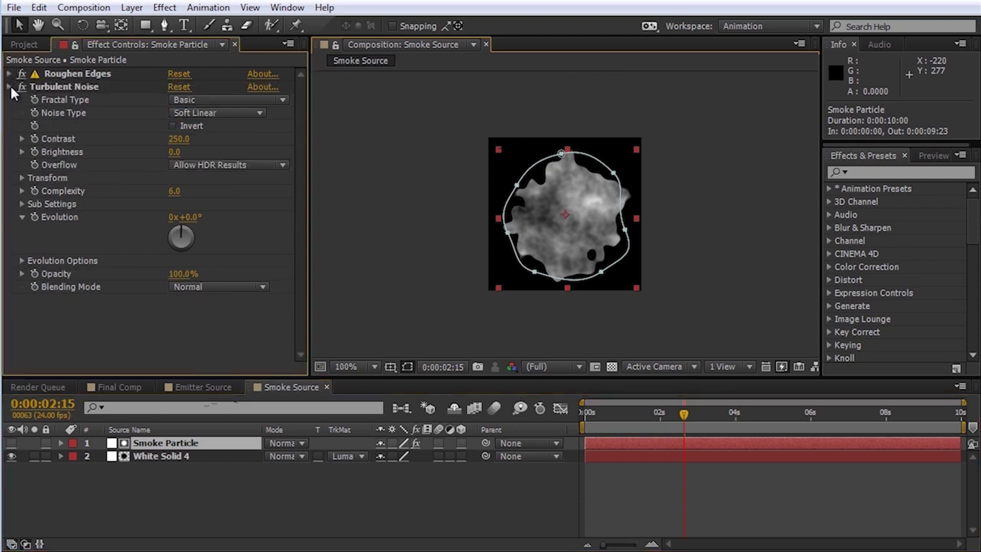
Step: Add Fast Blur with Blurriness 25 to Smoke Particle, ordered above Turbulent Noise
{"action": "left_click", "coordinate": [10, 88]}
{"action": "left_click", "coordinate": [73, 75]}
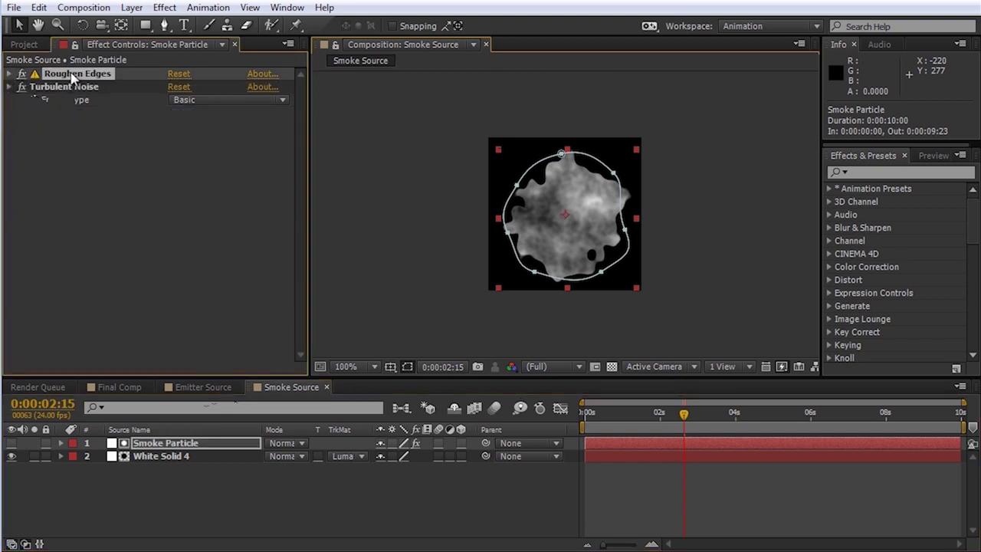
{"action": "left_click", "coordinate": [165, 8]}
{"action": "mouse_move", "coordinate": [230, 117]}
{"action": "left_click", "coordinate": [462, 285]}
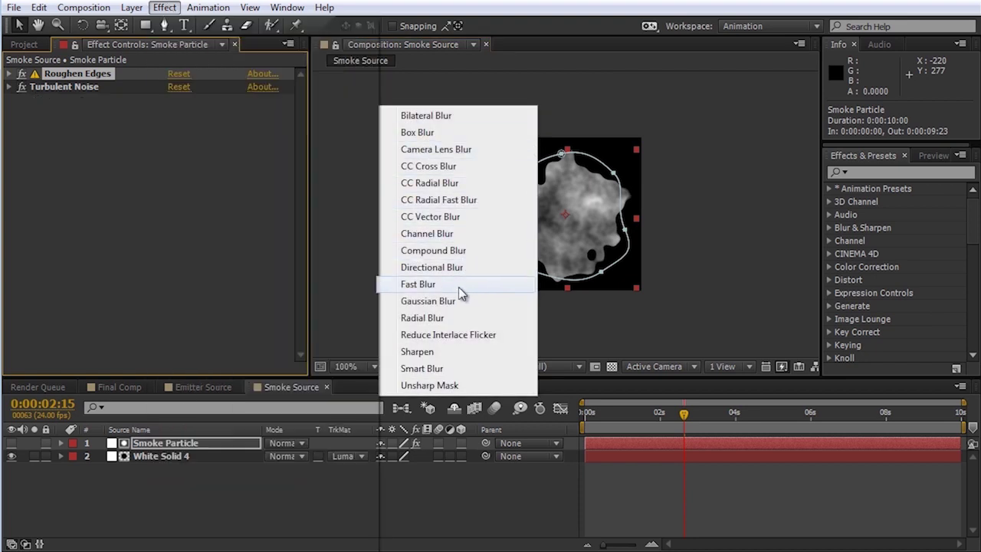
{"action": "left_click_drag", "start_coordinate": [50, 106], "coordinate": [55, 90]}
{"action": "left_click_drag", "start_coordinate": [174, 99], "coordinate": [193, 98]}
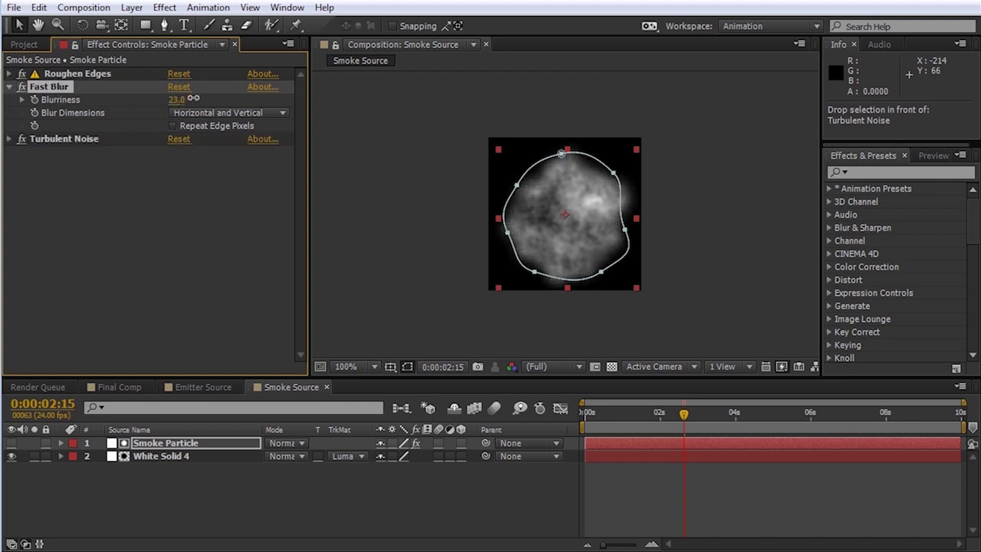
{"action": "left_click", "coordinate": [175, 99]}
{"action": "type", "text": "25"}
{"action": "key", "text": "Return"}
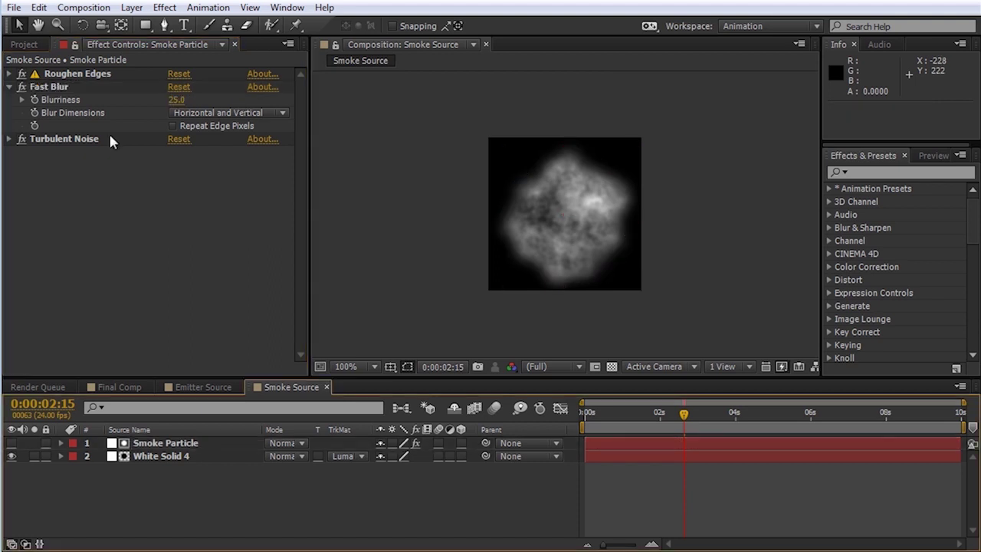
{"action": "left_click", "coordinate": [25, 45]}
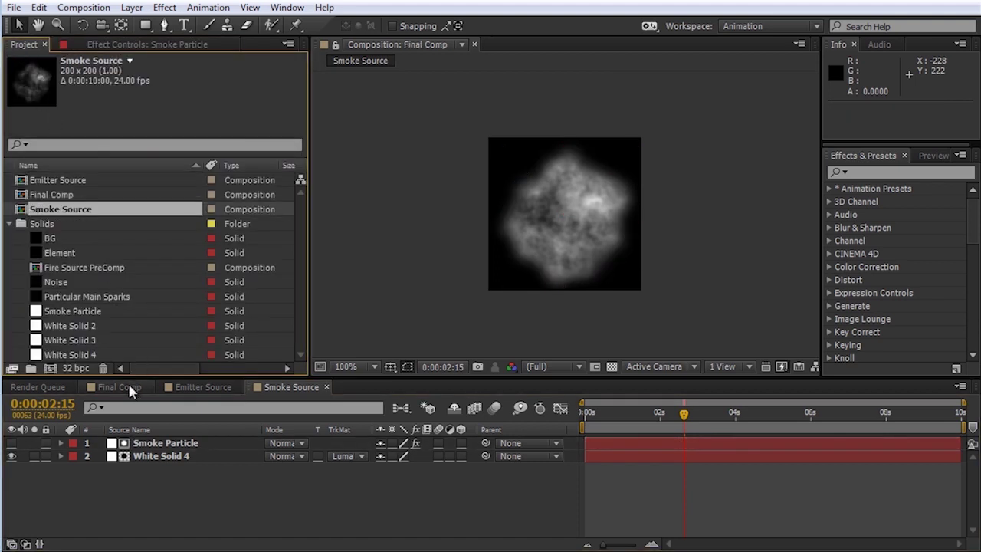
Step: Add Smoke Source as a layer in Final Comp
{"action": "left_click", "coordinate": [128, 390]}
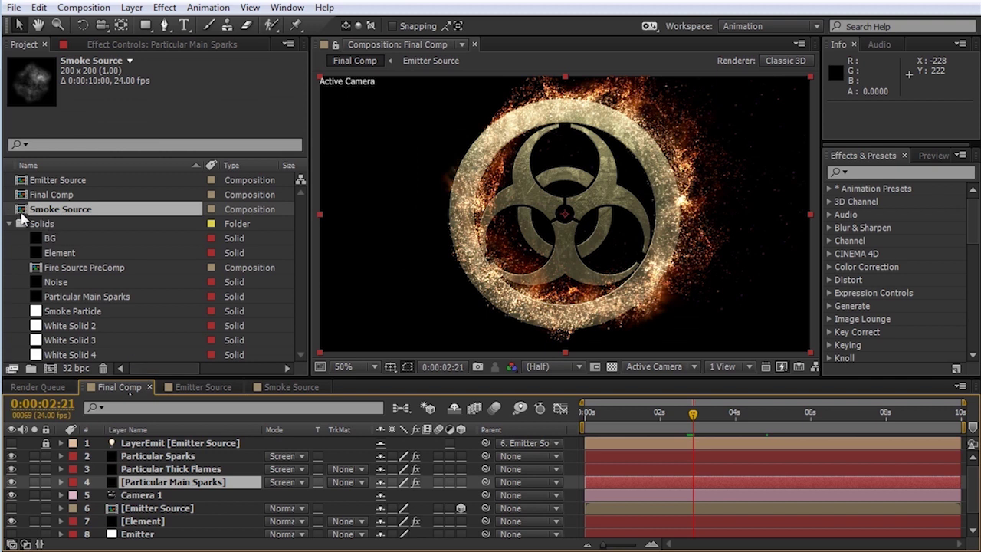
{"action": "left_click_drag", "start_coordinate": [23, 216], "coordinate": [42, 538]}
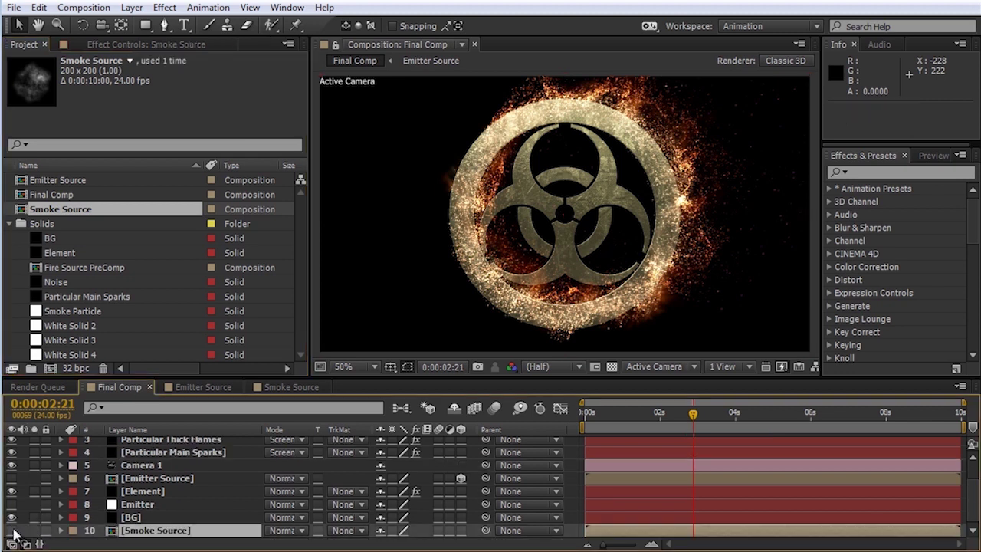
{"action": "scroll", "coordinate": [145, 512], "scroll_direction": "up", "scroll_amount": 2}
Step: Duplicate Particular Sparks, rename the copy Particular Smoke, and solo it
{"action": "left_click", "coordinate": [155, 455]}
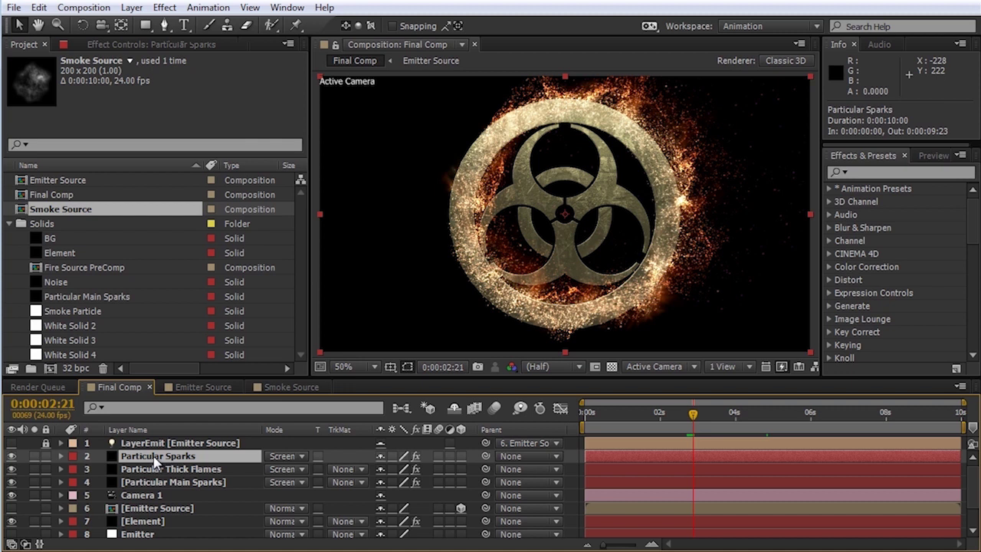
{"action": "key", "text": "ctrl+d"}
{"action": "key", "text": "Return"}
{"action": "key", "text": "Right"}
{"action": "key", "text": "BackSpace"}
{"action": "key", "text": "BackSpace"}
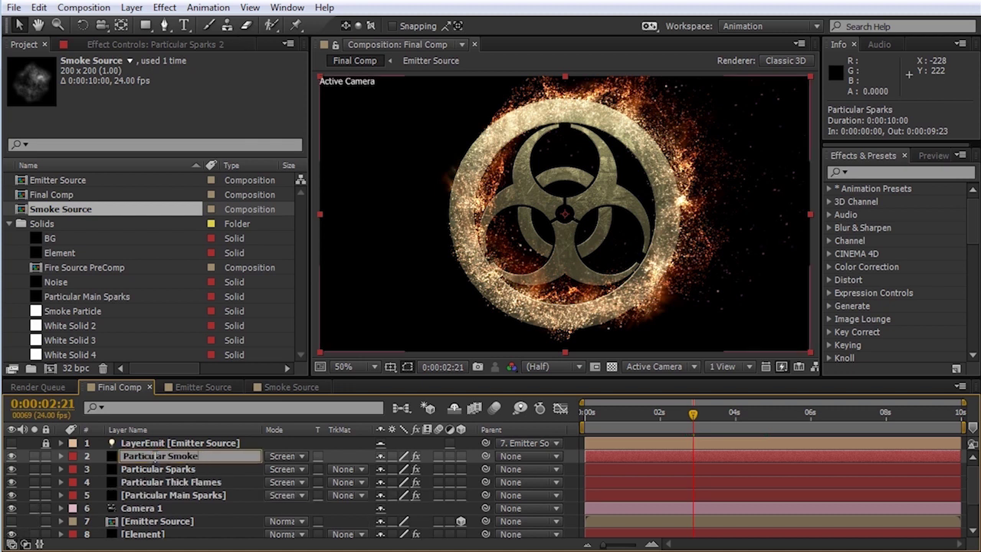
{"action": "type", "text": "Smoke"}
{"action": "key", "text": "Return"}
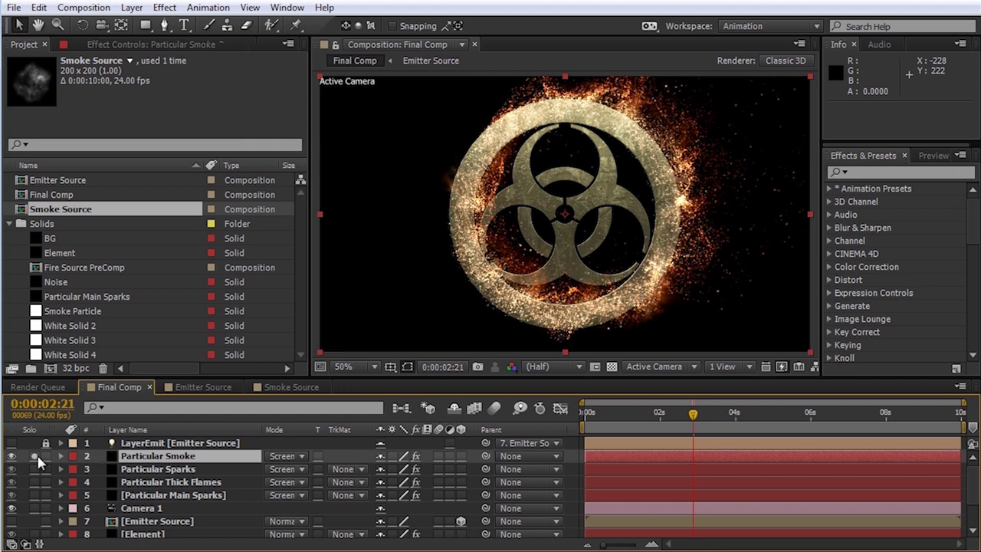
{"action": "left_click", "coordinate": [34, 456]}
{"action": "left_click", "coordinate": [133, 44]}
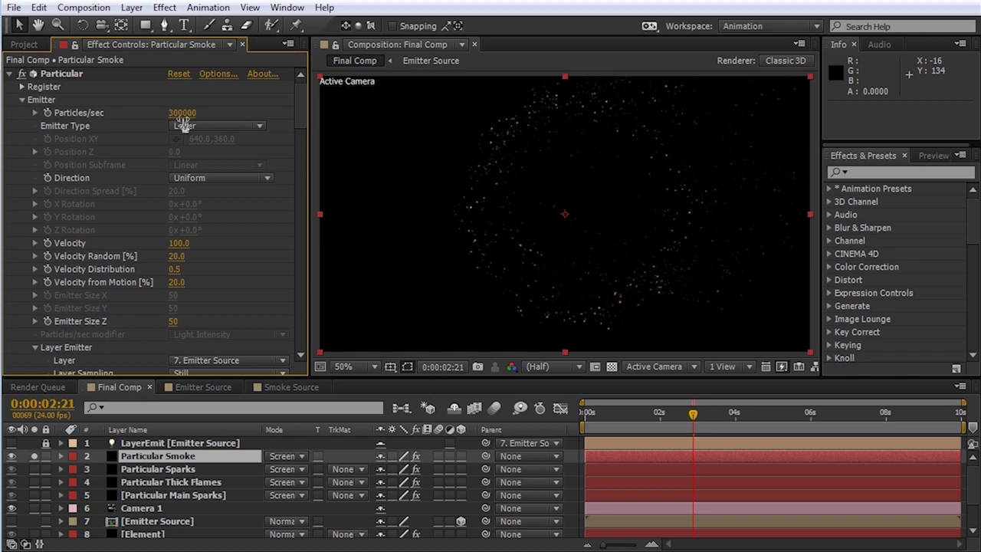
Step: Set the emitter to 10000 particles/sec and Move with Wind to 150%
{"action": "left_click", "coordinate": [185, 113]}
{"action": "type", "text": "10000"}
{"action": "key", "text": "Return"}
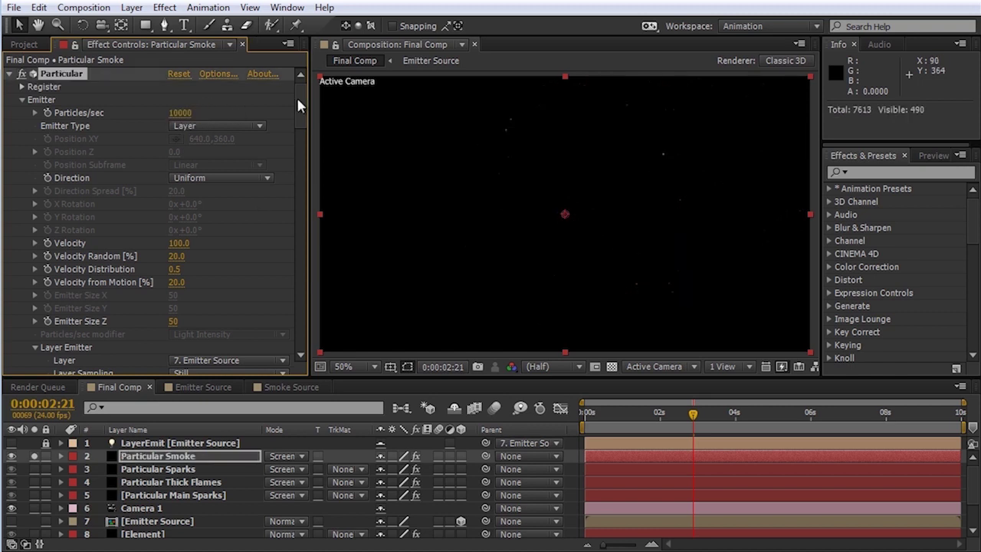
{"action": "left_click_drag", "start_coordinate": [302, 112], "coordinate": [310, 227]}
{"action": "left_click", "coordinate": [178, 335]}
{"action": "type", "text": "150"}
{"action": "key", "text": "Return"}
{"action": "left_click_drag", "start_coordinate": [304, 217], "coordinate": [307, 247]}
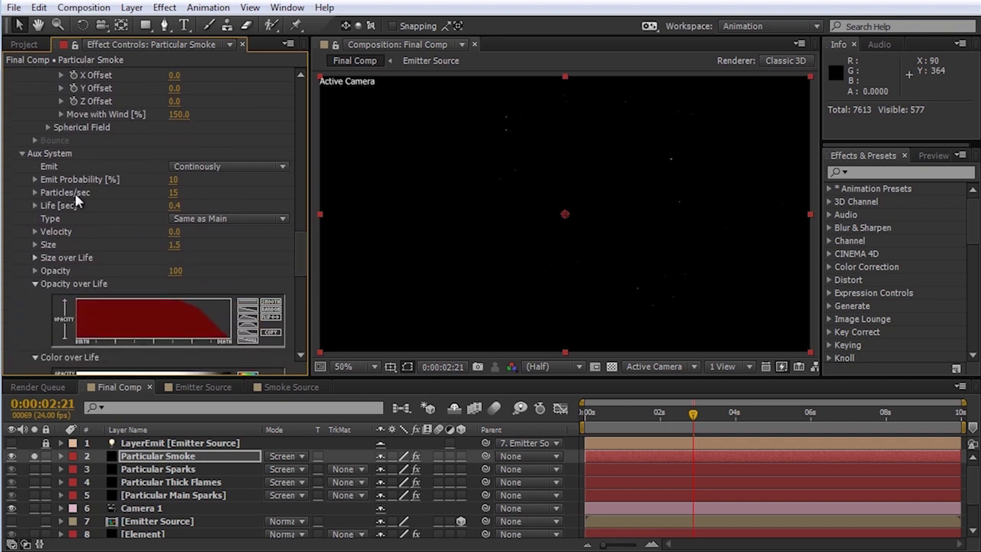
Step: Set the Aux System to 60 particles/sec, Emit Probability 20, Life 1.2 and Size 100
{"action": "left_click", "coordinate": [173, 192]}
{"action": "type", "text": "60"}
{"action": "key", "text": "Return"}
{"action": "left_click", "coordinate": [175, 181]}
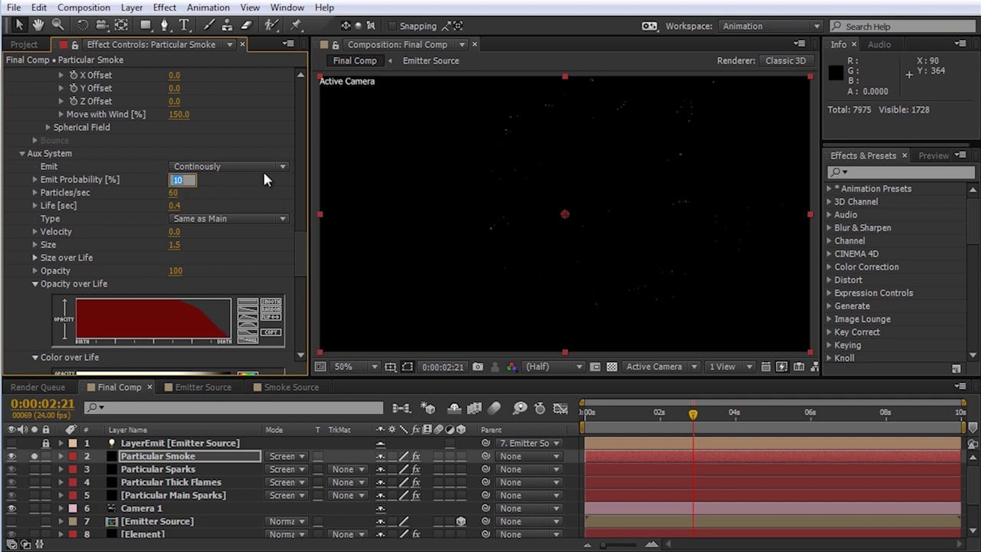
{"action": "type", "text": "20"}
{"action": "key", "text": "Return"}
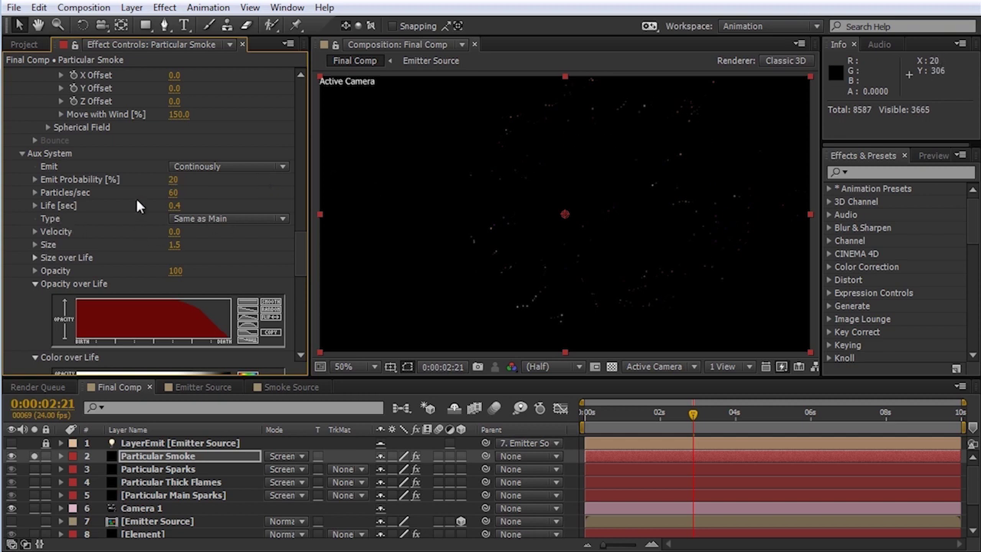
{"action": "left_click", "coordinate": [175, 206]}
{"action": "type", "text": "1.2"}
{"action": "key", "text": "Return"}
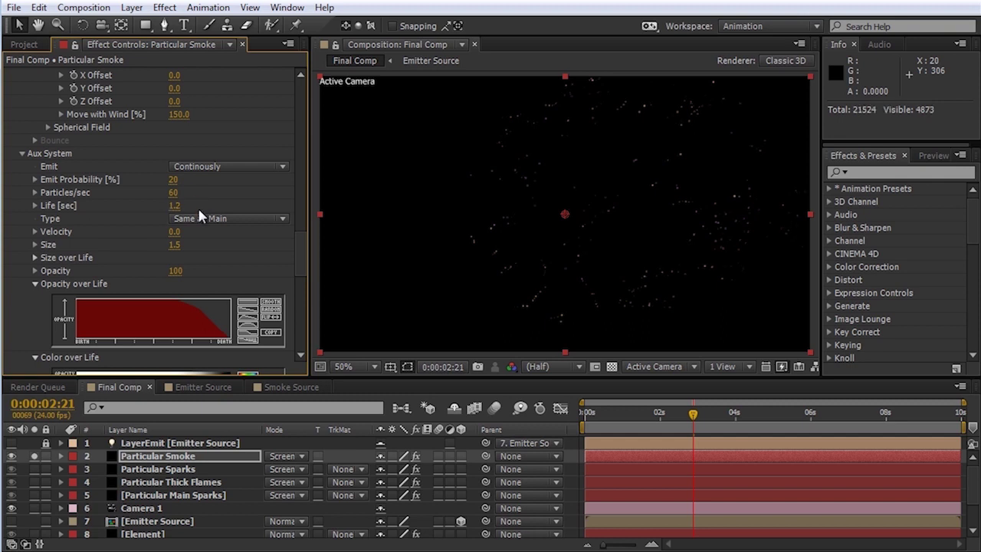
{"action": "left_click", "coordinate": [175, 244]}
{"action": "type", "text": "100"}
{"action": "key", "text": "Return"}
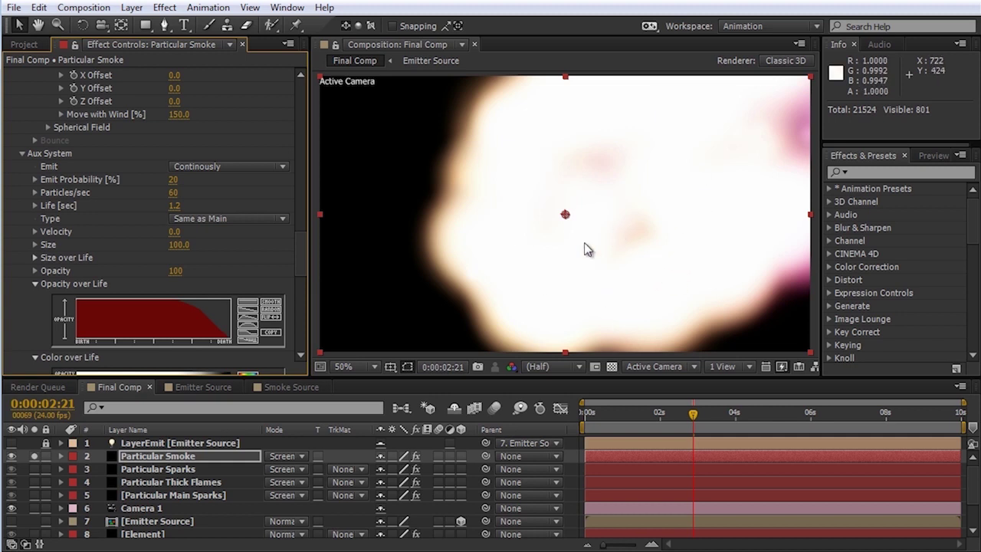
{"action": "left_click_drag", "start_coordinate": [298, 260], "coordinate": [305, 153]}
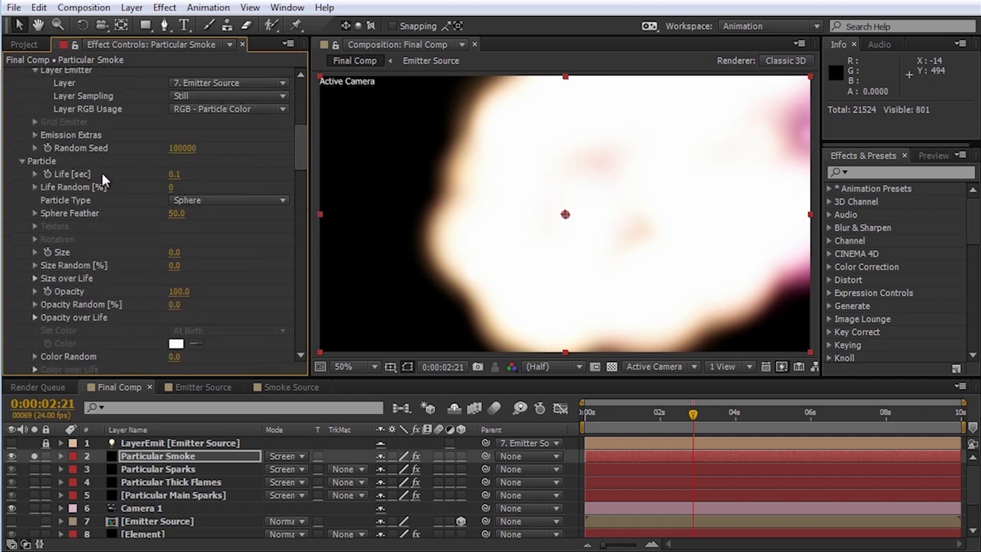
Step: Set Particular Smoke's Particle Type to Sprite Colorize
{"action": "left_click", "coordinate": [213, 203]}
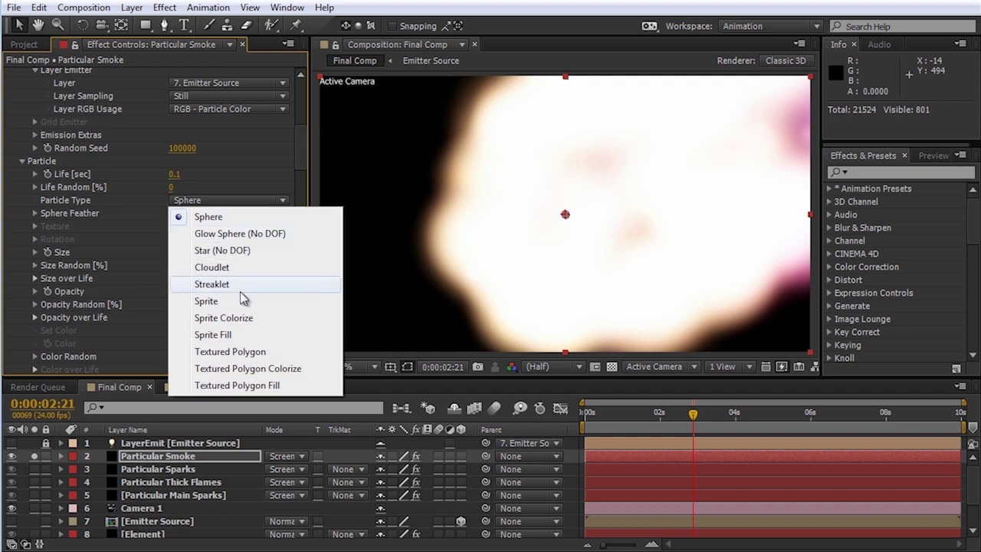
{"action": "left_click", "coordinate": [249, 317]}
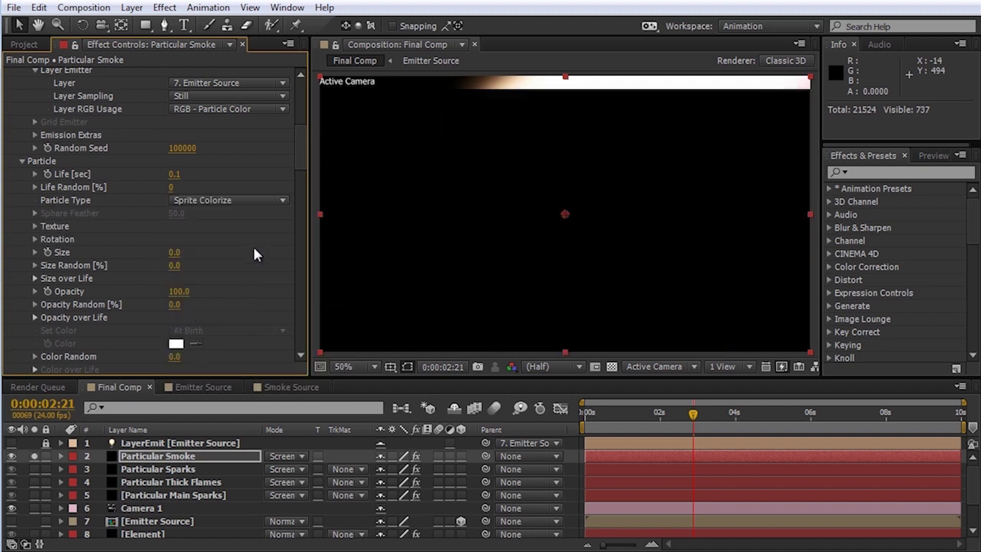
{"action": "left_click_drag", "start_coordinate": [302, 144], "coordinate": [302, 160]}
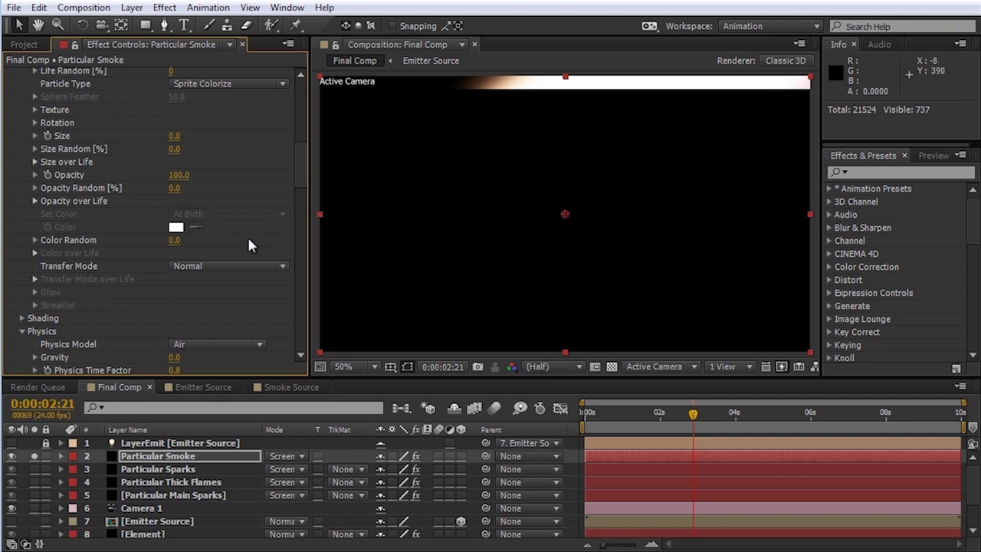
Step: Texture the sprites with the Smoke Source layer using Random - Loop time sampling
{"action": "left_click", "coordinate": [36, 110]}
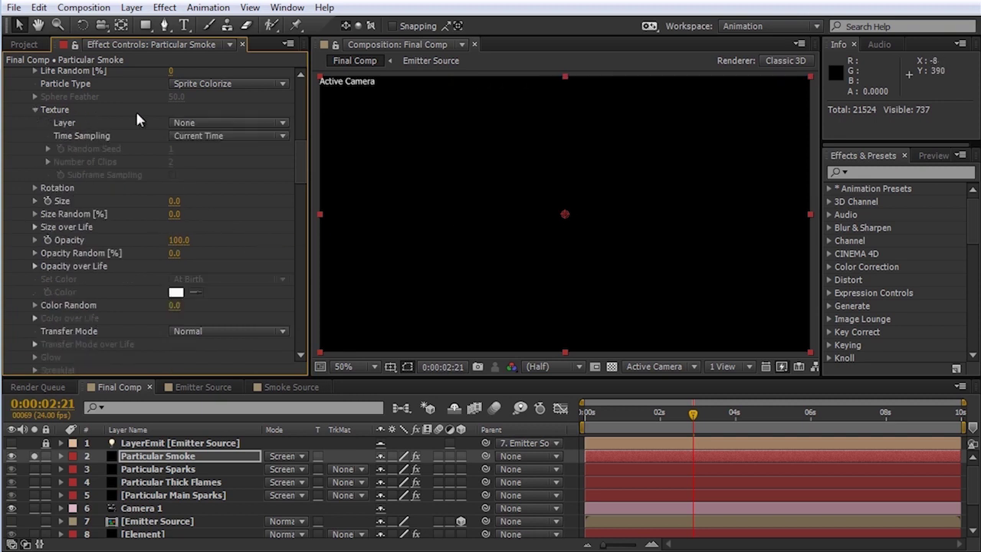
{"action": "left_click", "coordinate": [234, 121]}
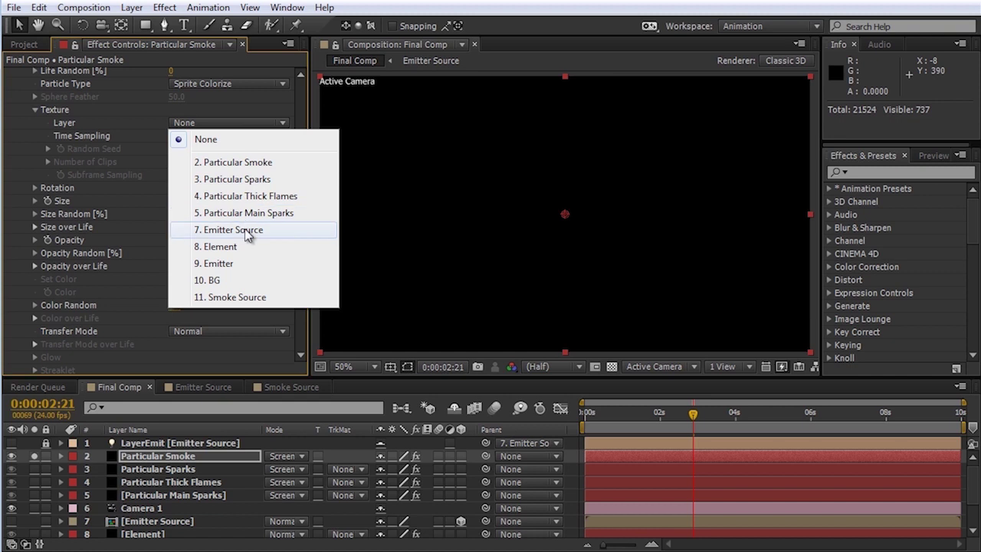
{"action": "left_click", "coordinate": [239, 298]}
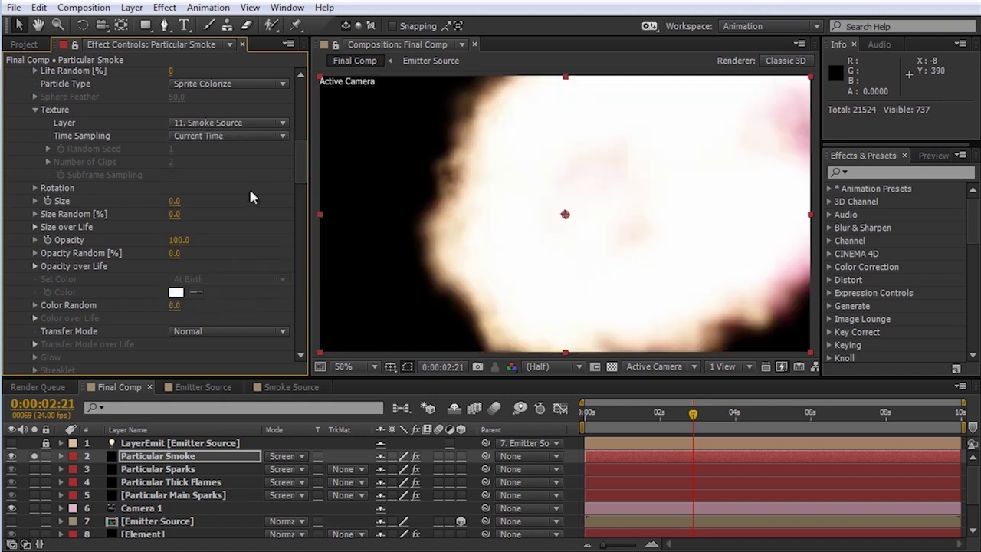
{"action": "left_click", "coordinate": [282, 137]}
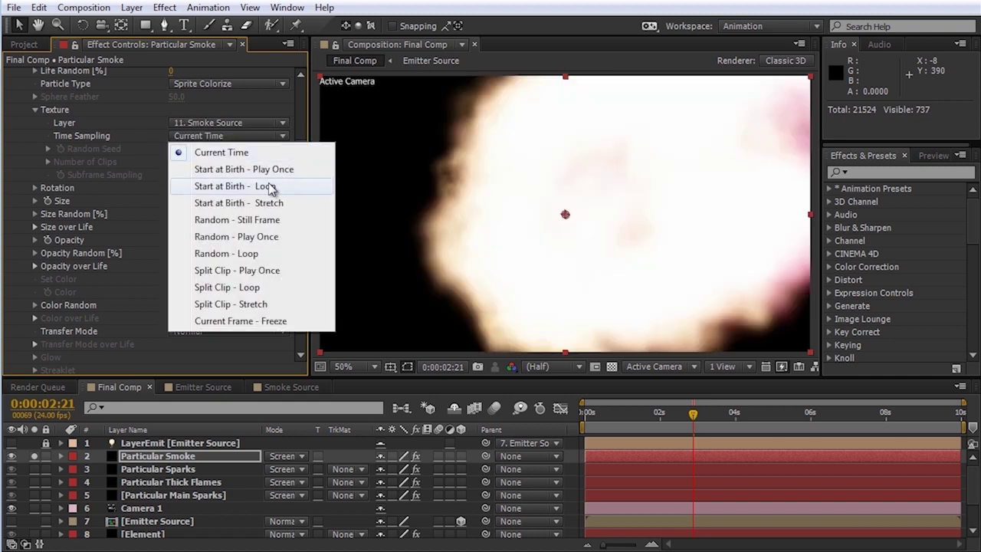
{"action": "left_click", "coordinate": [215, 256]}
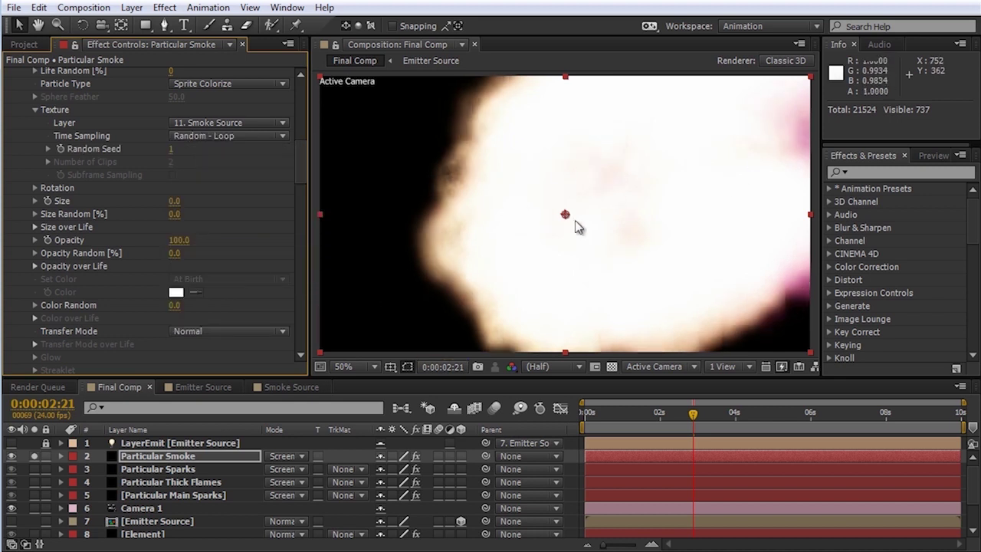
{"action": "left_click_drag", "start_coordinate": [299, 166], "coordinate": [300, 268]}
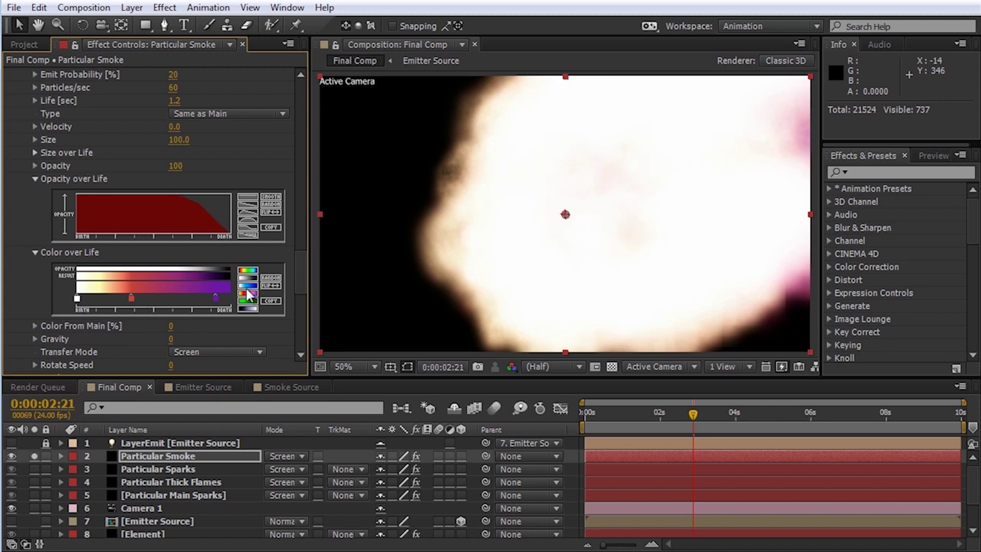
Step: Reset Color over Life and make its start stop a purple colour
{"action": "left_click", "coordinate": [248, 283]}
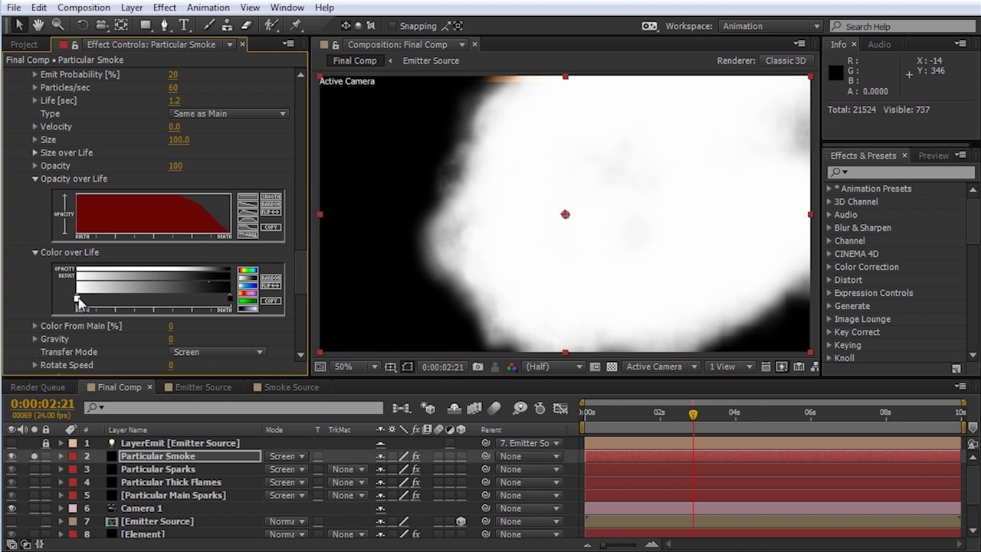
{"action": "double_click", "coordinate": [78, 300]}
{"action": "mouse_move", "coordinate": [425, 352]}
{"action": "left_mouse_down"}
{"action": "mouse_move", "coordinate": [449, 362]}
{"action": "mouse_move", "coordinate": [436, 357]}
{"action": "mouse_move", "coordinate": [407, 395]}
{"action": "mouse_move", "coordinate": [376, 396]}
{"action": "mouse_move", "coordinate": [401, 407]}
{"action": "mouse_move", "coordinate": [388, 416]}
{"action": "left_mouse_up"}
{"action": "left_click", "coordinate": [459, 324]}
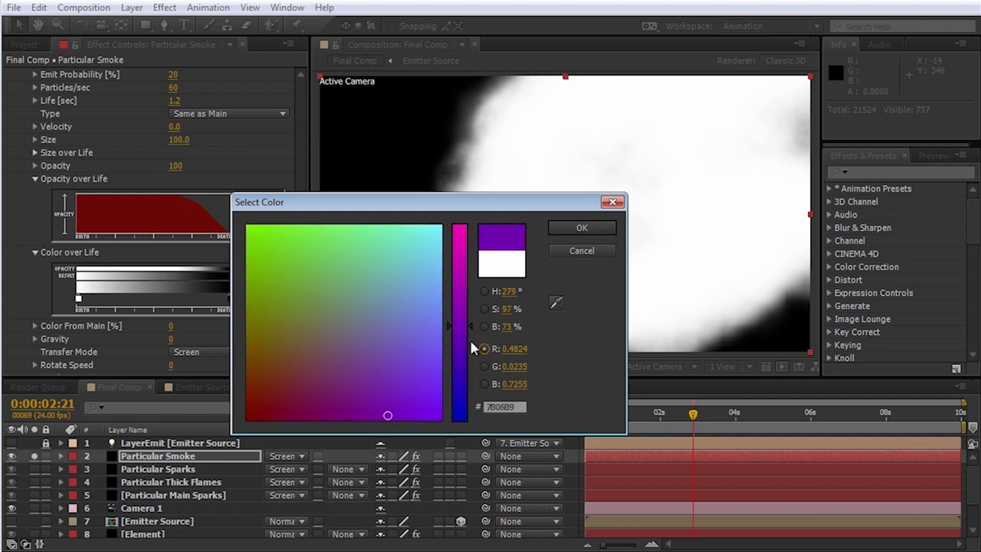
{"action": "left_click_drag", "start_coordinate": [463, 322], "coordinate": [464, 328]}
{"action": "left_click", "coordinate": [578, 228]}
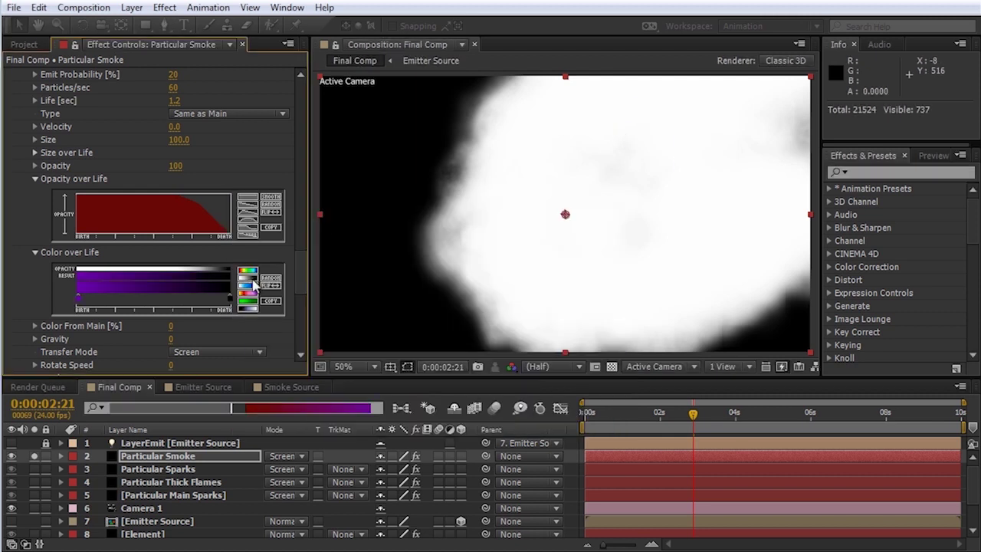
Step: Make the Color over Life end stop a dark blue-purple (381769)
{"action": "double_click", "coordinate": [233, 301]}
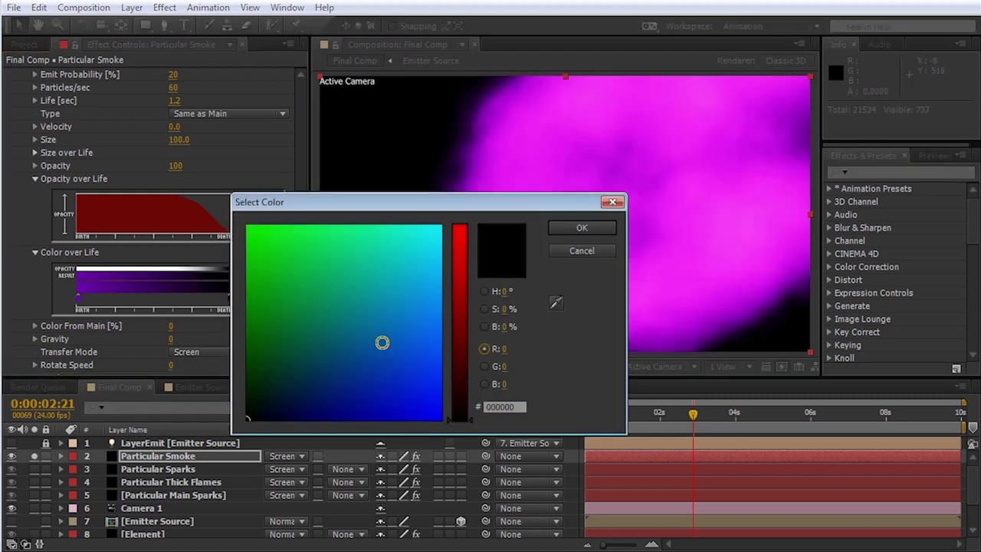
{"action": "left_click_drag", "start_coordinate": [381, 342], "coordinate": [301, 367]}
{"action": "left_click_drag", "start_coordinate": [459, 364], "coordinate": [457, 359]}
{"action": "left_click", "coordinate": [336, 383]}
{"action": "left_click_drag", "start_coordinate": [336, 383], "coordinate": [327, 402]}
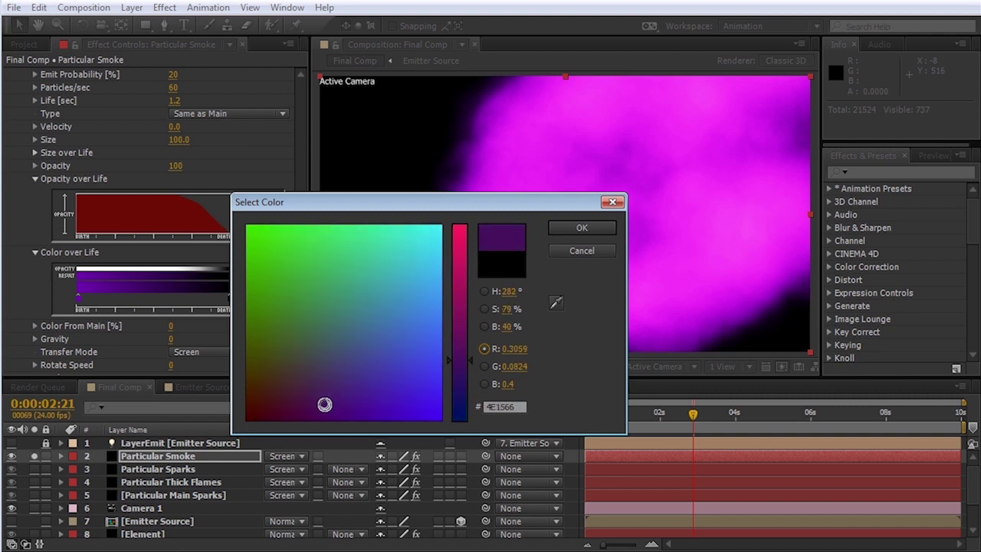
{"action": "left_click_drag", "start_coordinate": [465, 353], "coordinate": [468, 373]}
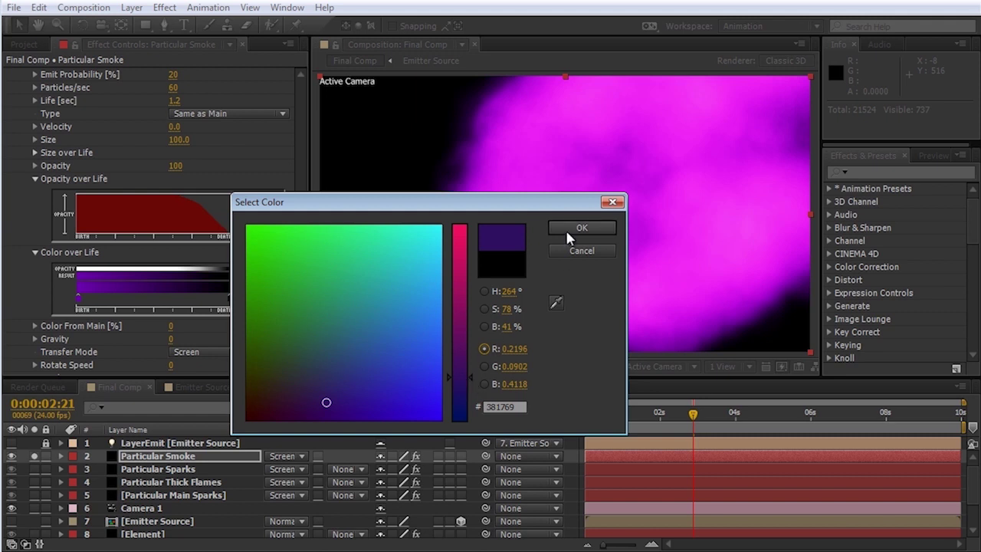
{"action": "left_click", "coordinate": [564, 227]}
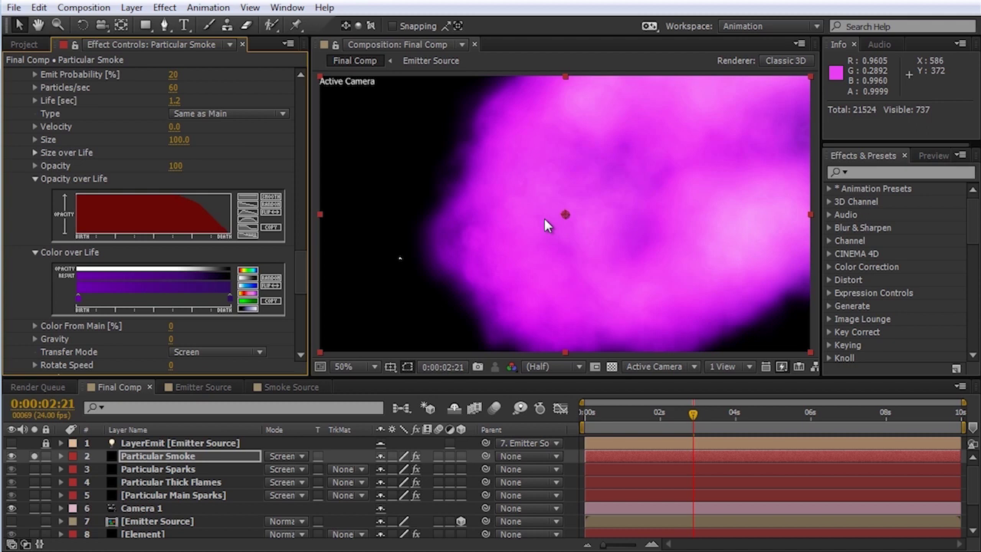
Step: Set aux opacity to 15 and draw an Opacity over Life curve that fades in and out
{"action": "left_click", "coordinate": [177, 165]}
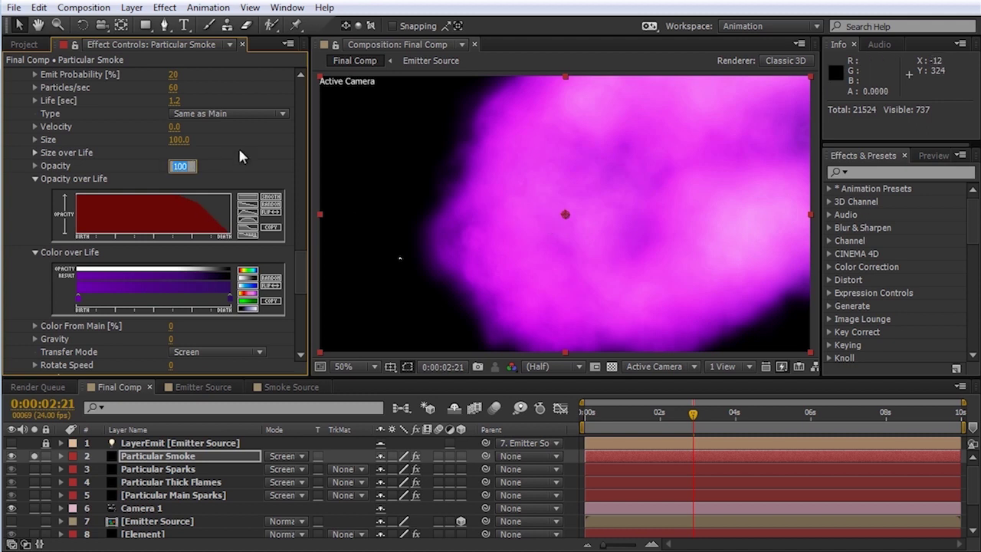
{"action": "type", "text": "15"}
{"action": "key", "text": "Return"}
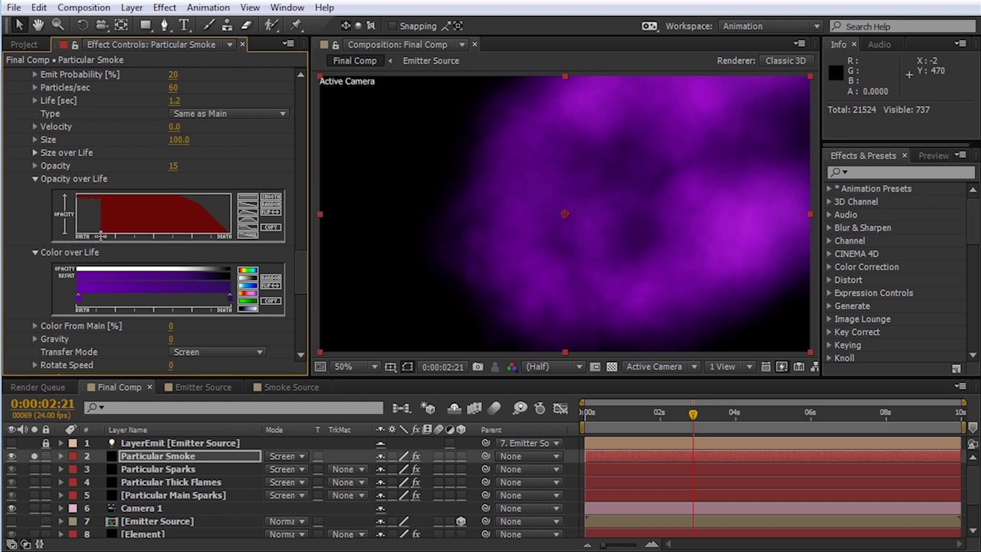
{"action": "left_click_drag", "start_coordinate": [100, 236], "coordinate": [101, 236]}
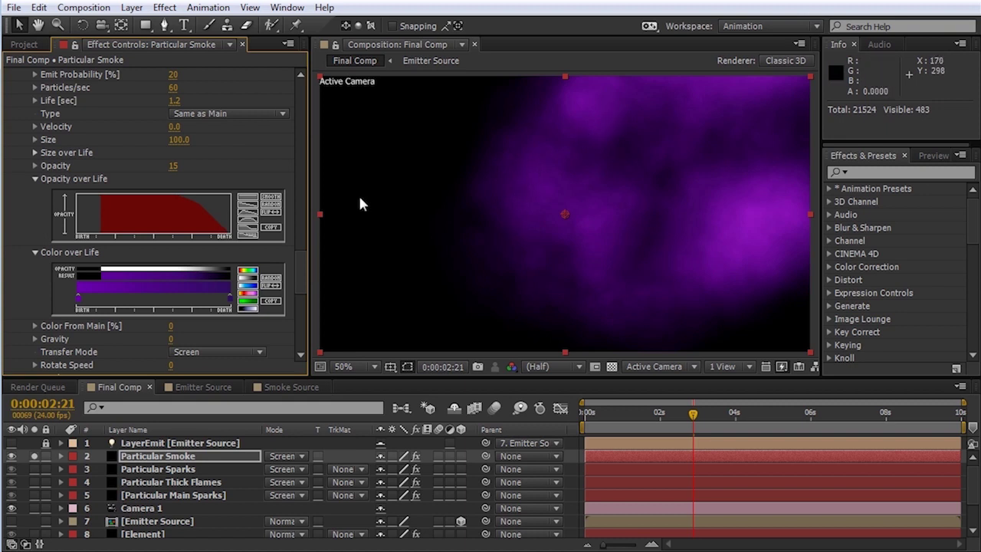
{"action": "left_click_drag", "start_coordinate": [100, 231], "coordinate": [202, 208]}
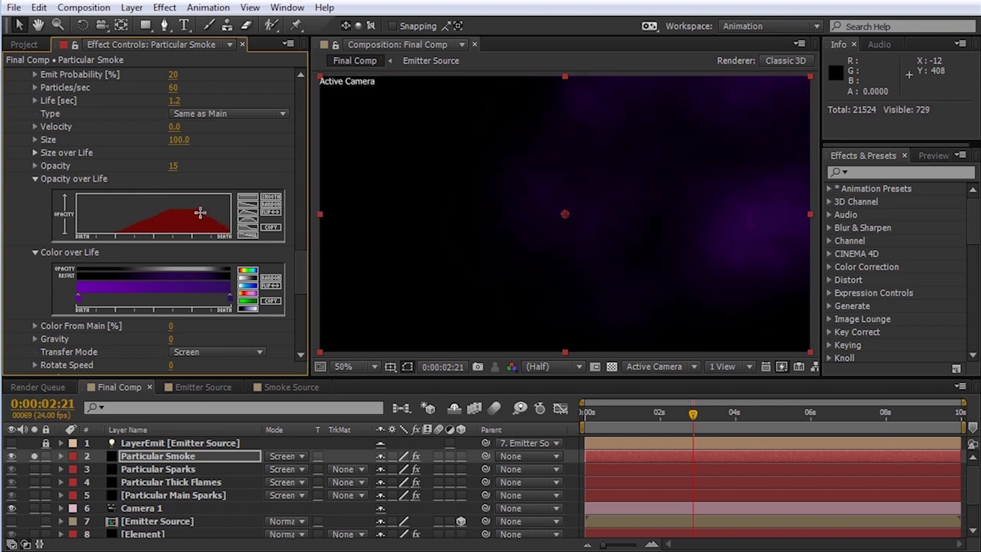
{"action": "left_click_drag", "start_coordinate": [103, 234], "coordinate": [100, 235]}
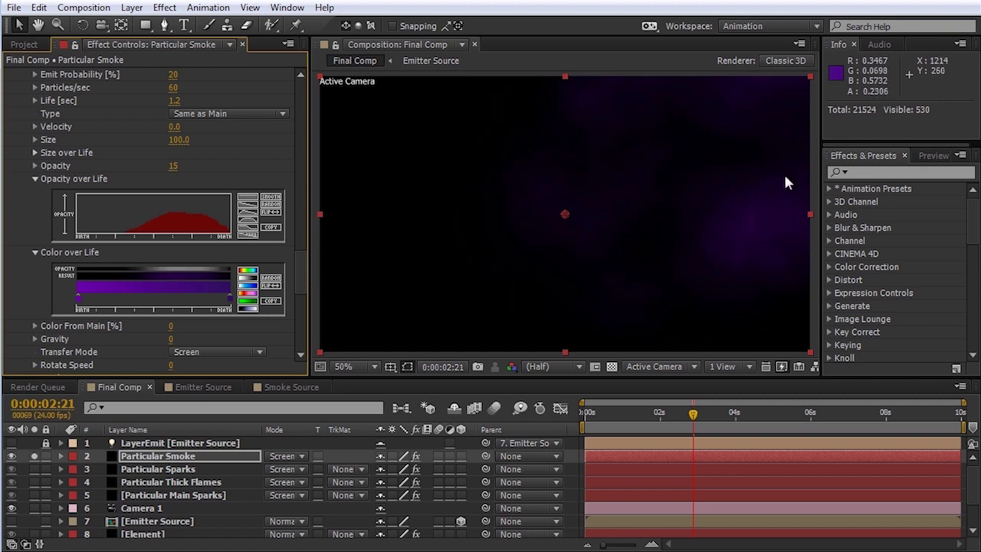
{"action": "left_click_drag", "start_coordinate": [302, 268], "coordinate": [300, 299]}
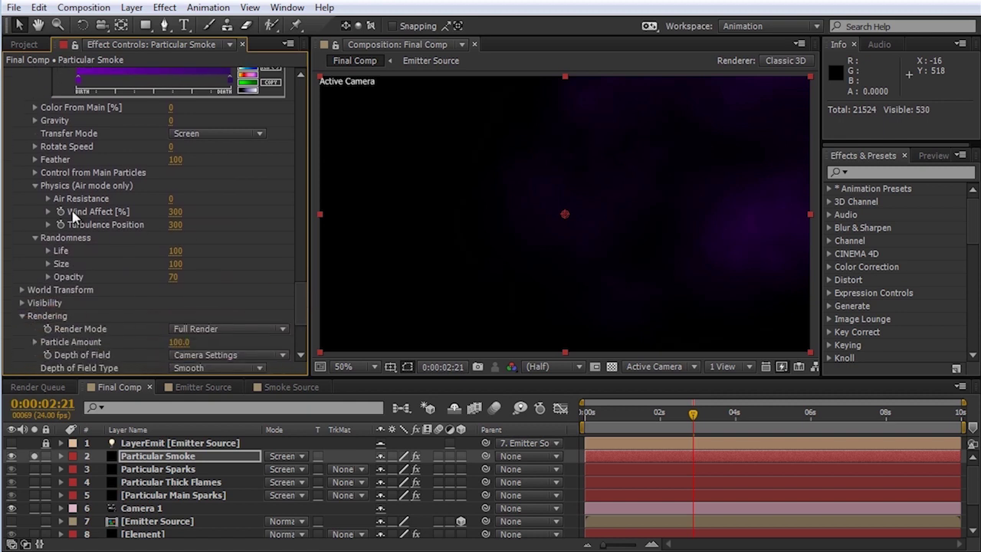
Step: Set aux Wind Affect to 75 and Turbulence Position to 200
{"action": "left_click", "coordinate": [176, 212]}
{"action": "type", "text": "75"}
{"action": "key", "text": "Tab"}
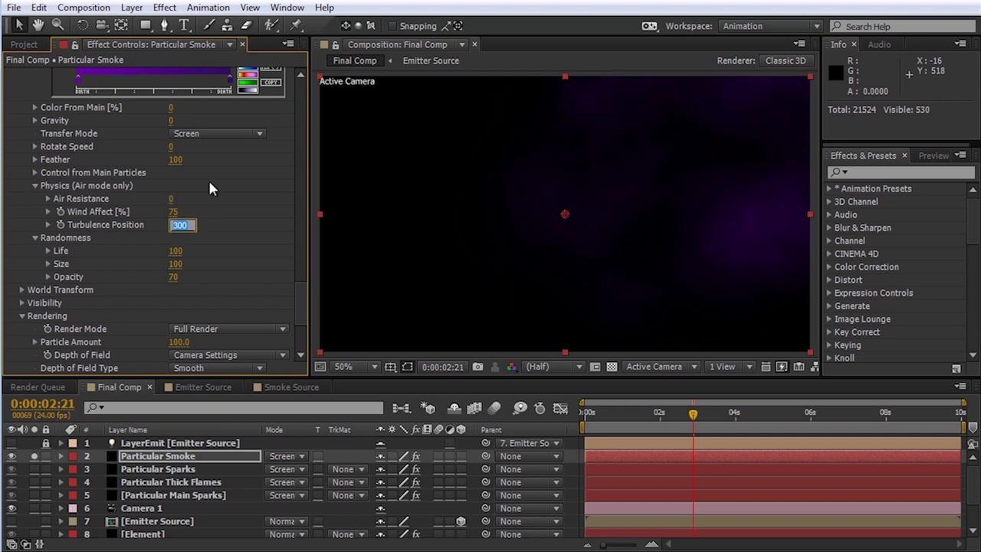
{"action": "type", "text": "200"}
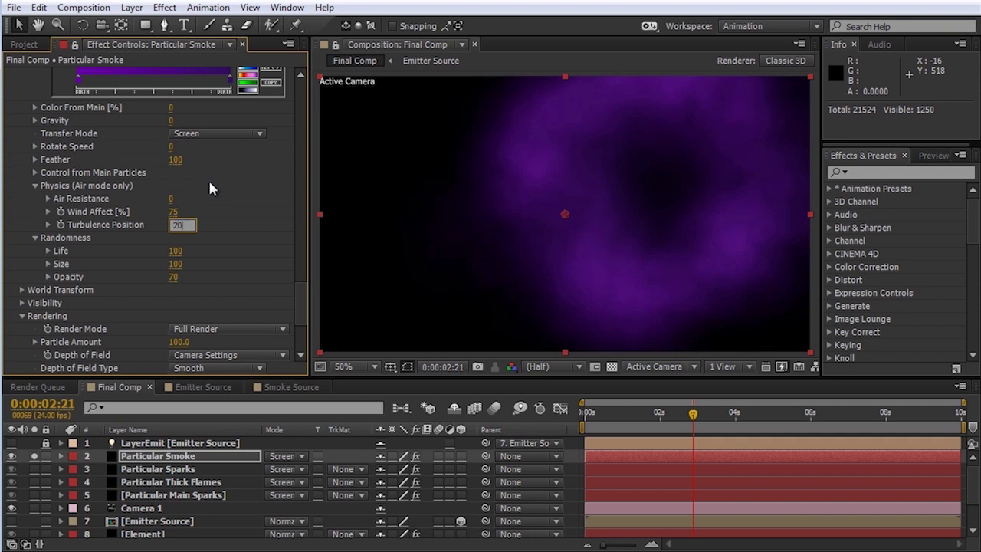
{"action": "key", "text": "Tab"}
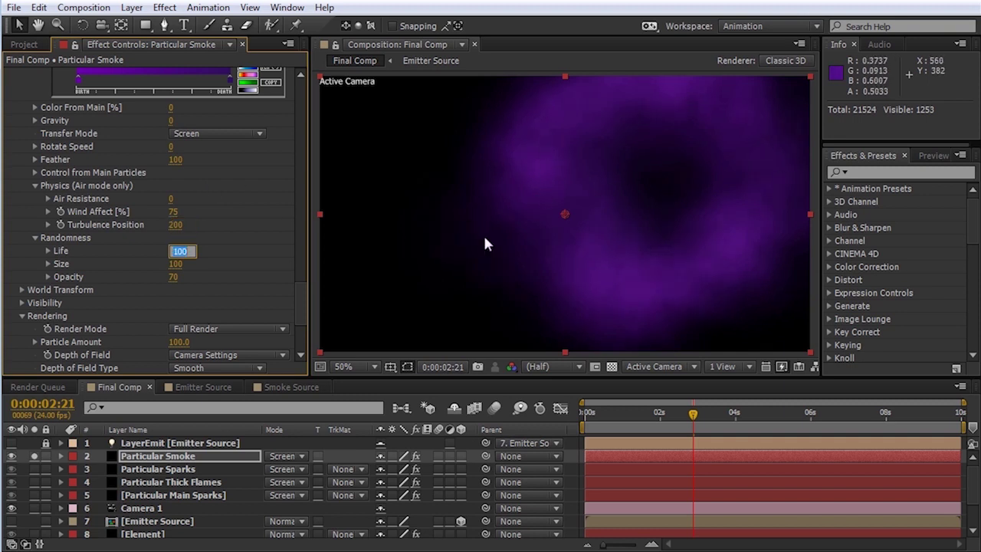
{"action": "left_click_drag", "start_coordinate": [294, 287], "coordinate": [313, 260]}
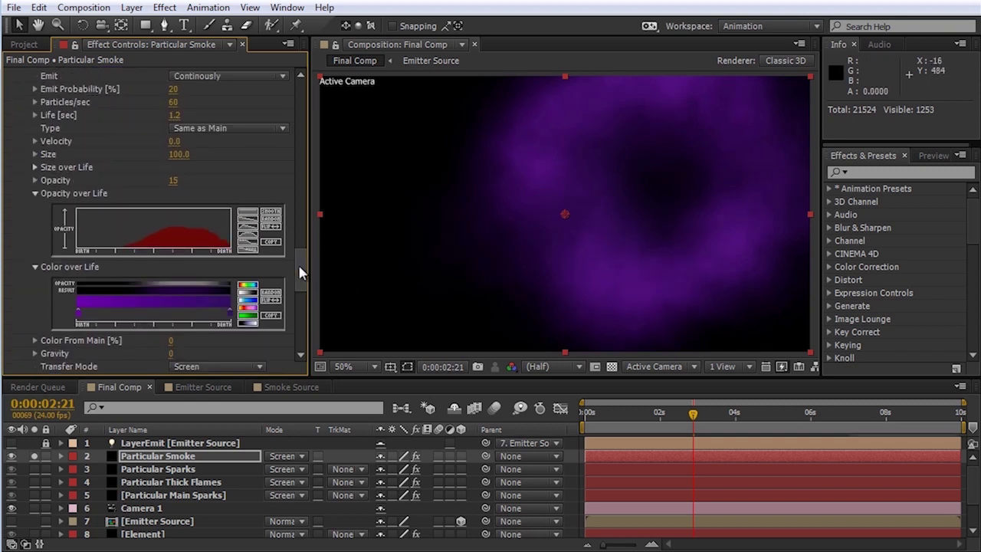
Step: Lower aux opacity to 10, Emit Probability to 10 and Particles/sec to 40
{"action": "left_click", "coordinate": [176, 183]}
{"action": "type", "text": "10"}
{"action": "key", "text": "Return"}
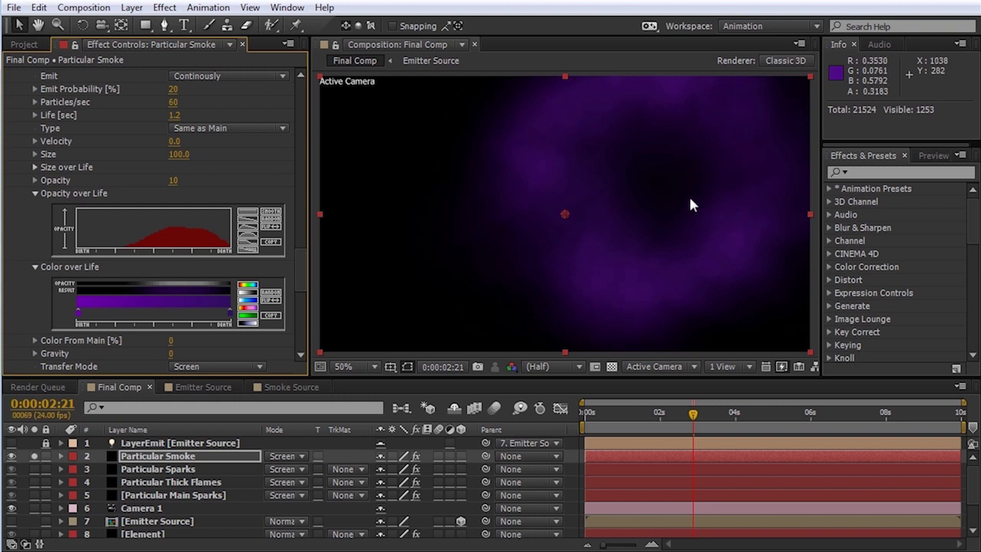
{"action": "scroll", "coordinate": [115, 199], "scroll_direction": "up", "scroll_amount": 3}
{"action": "left_click", "coordinate": [173, 163]}
{"action": "type", "text": "10"}
{"action": "key", "text": "Return"}
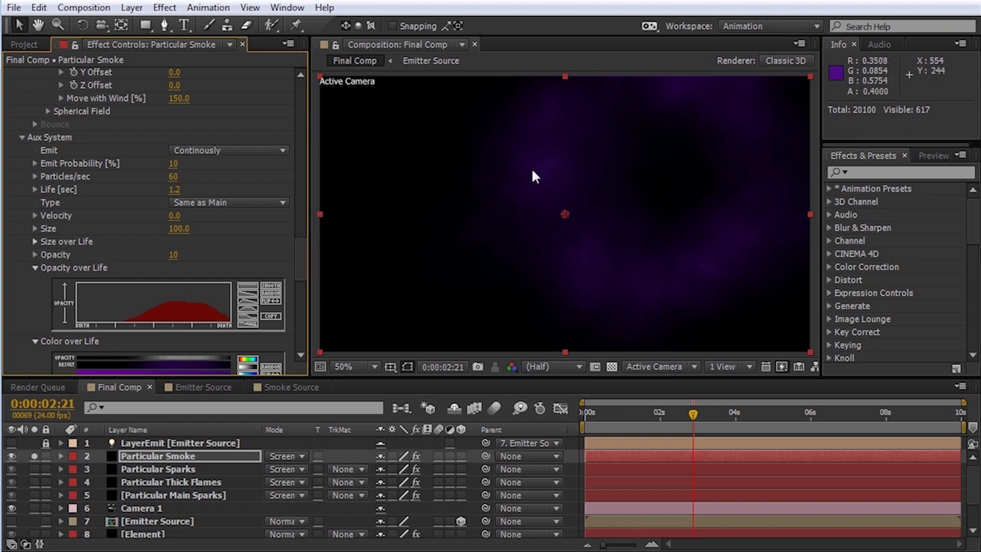
{"action": "left_click", "coordinate": [173, 176]}
{"action": "type", "text": "40"}
{"action": "key", "text": "Return"}
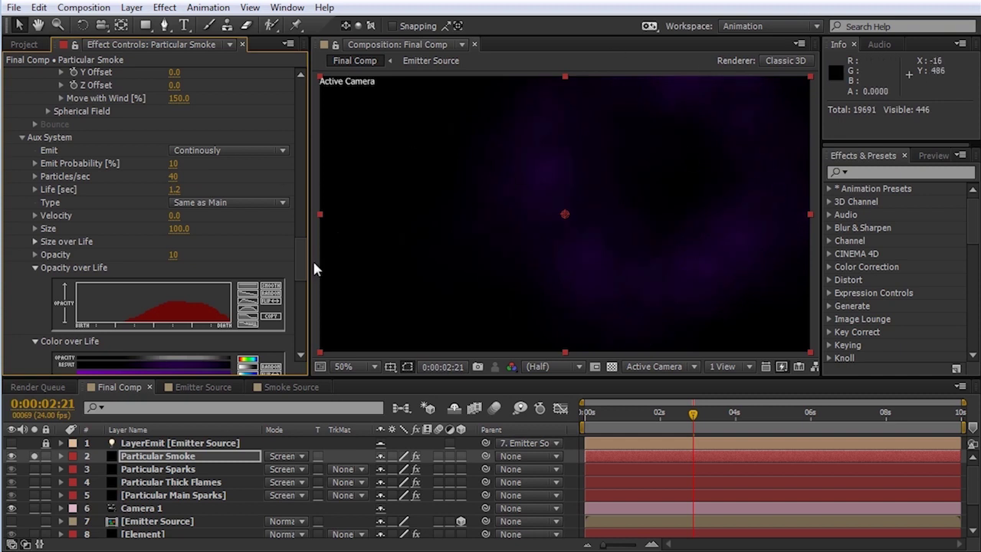
{"action": "scroll", "coordinate": [301, 258], "scroll_direction": "down", "scroll_amount": 5}
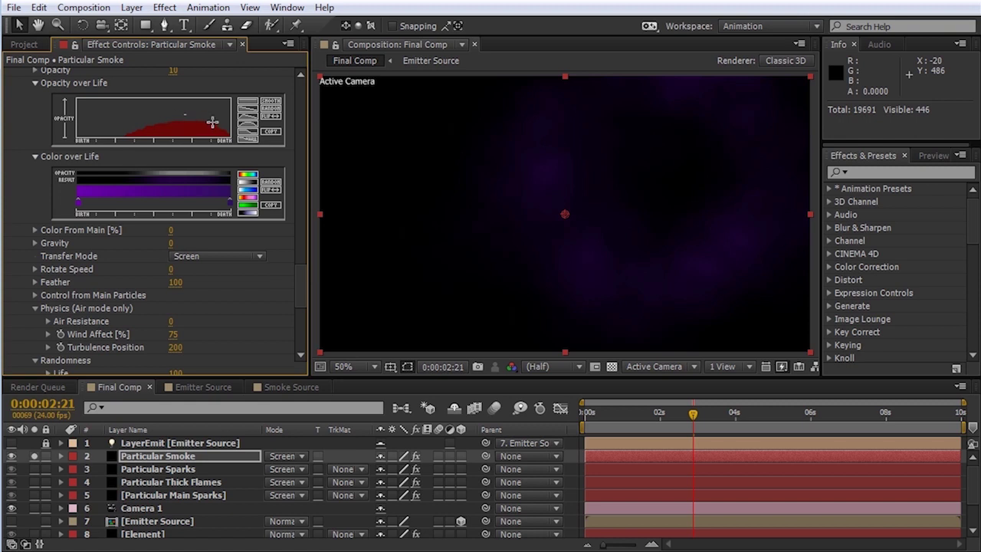
{"action": "scroll", "coordinate": [305, 302], "scroll_direction": "down", "scroll_amount": 5}
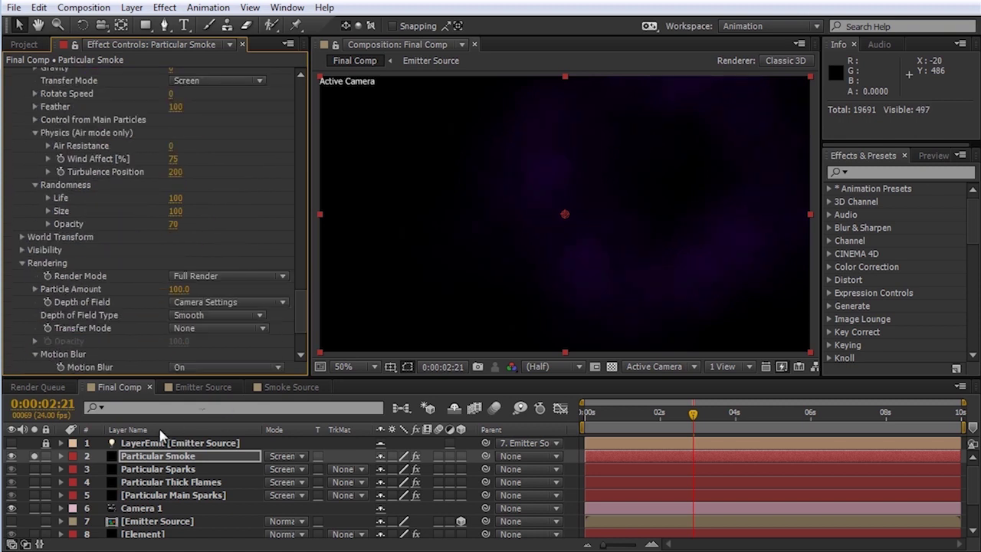
Step: Unsolo Particular Smoke and move it below Particular Main Sparks to layer 5
{"action": "left_click", "coordinate": [34, 457]}
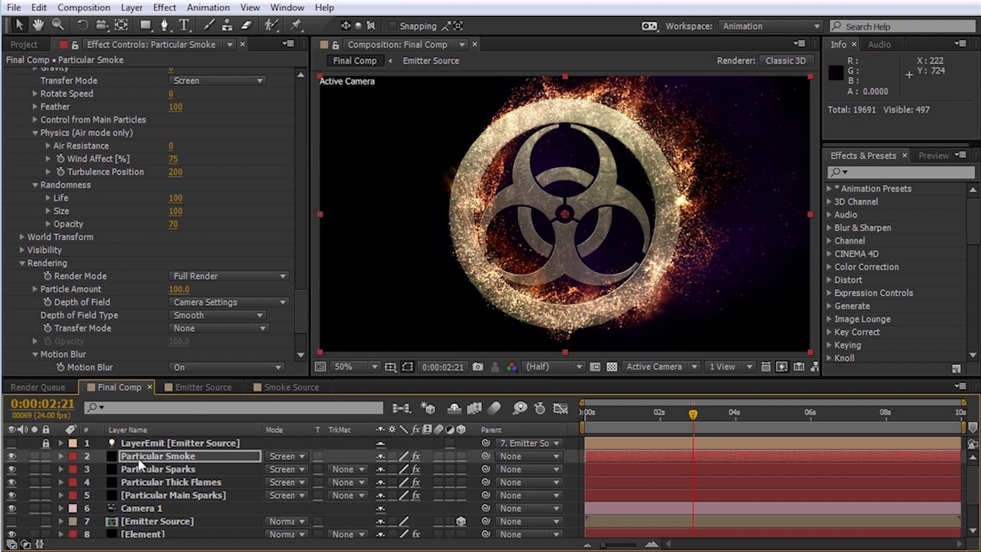
{"action": "left_click_drag", "start_coordinate": [134, 462], "coordinate": [135, 506]}
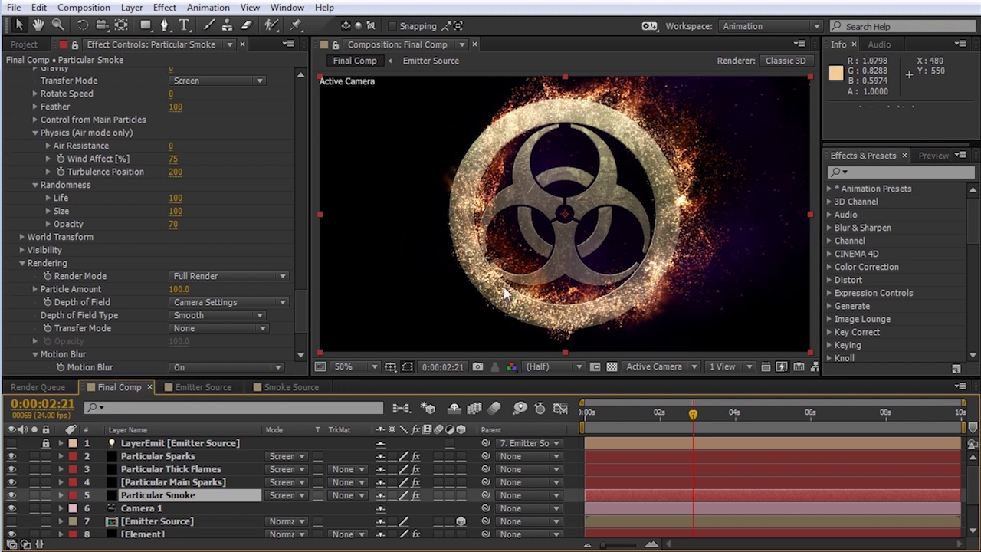
{"action": "left_click", "coordinate": [133, 8]}
Step: Add an adjustment layer named Glow and move it up to layer 2
{"action": "mouse_move", "coordinate": [157, 25]}
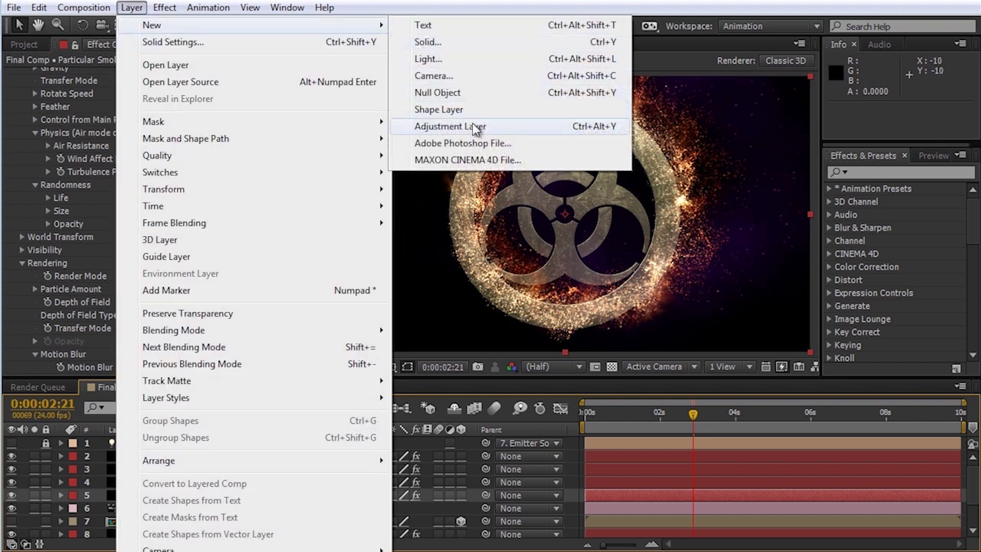
{"action": "left_click", "coordinate": [474, 126]}
{"action": "key", "text": "Return"}
{"action": "type", "text": "Glow"}
{"action": "key", "text": "Return"}
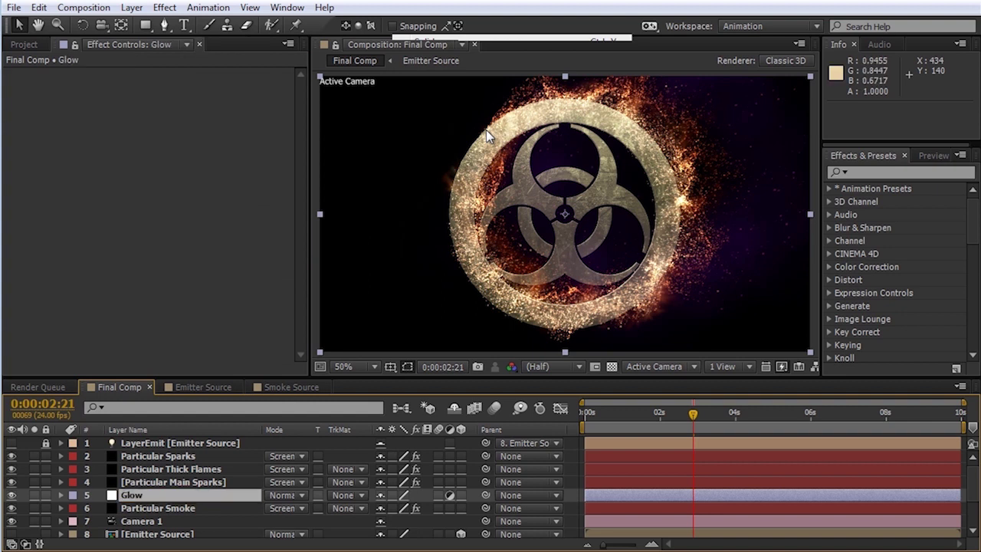
{"action": "left_click_drag", "start_coordinate": [139, 496], "coordinate": [144, 451]}
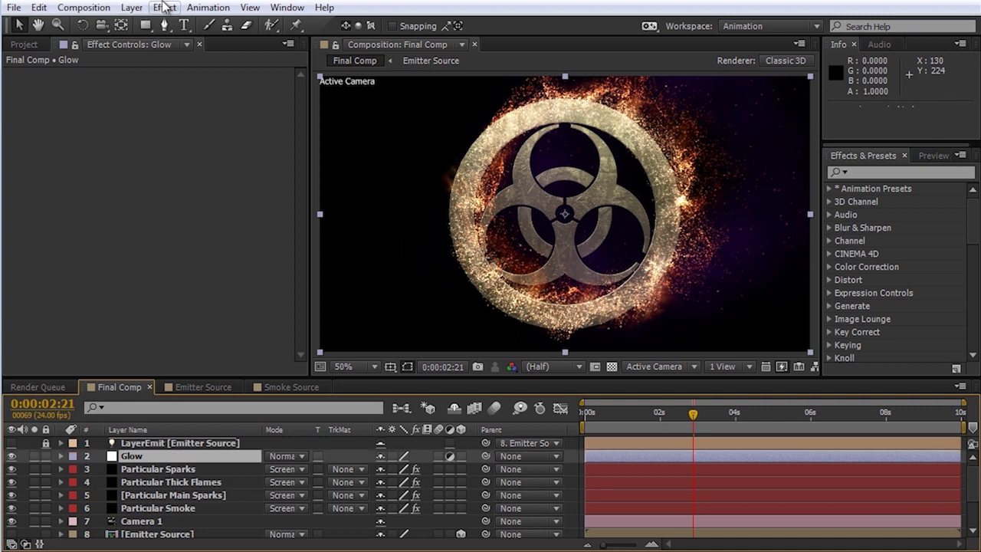
Step: Apply Glow with Threshold 25%, Radius 40 and Intensity 0.2
{"action": "left_click", "coordinate": [164, 8]}
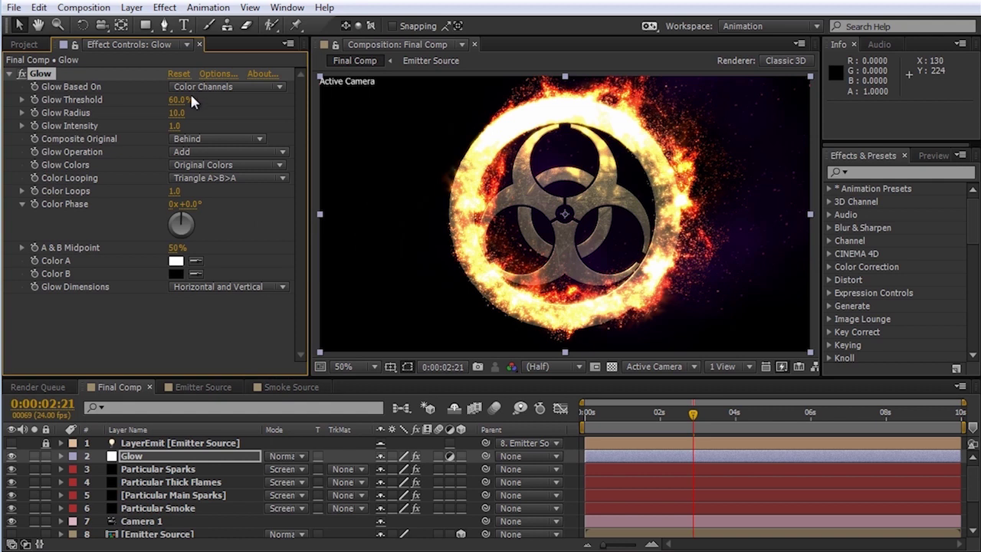
{"action": "left_click", "coordinate": [180, 100]}
{"action": "type", "text": "25"}
{"action": "key", "text": "Tab"}
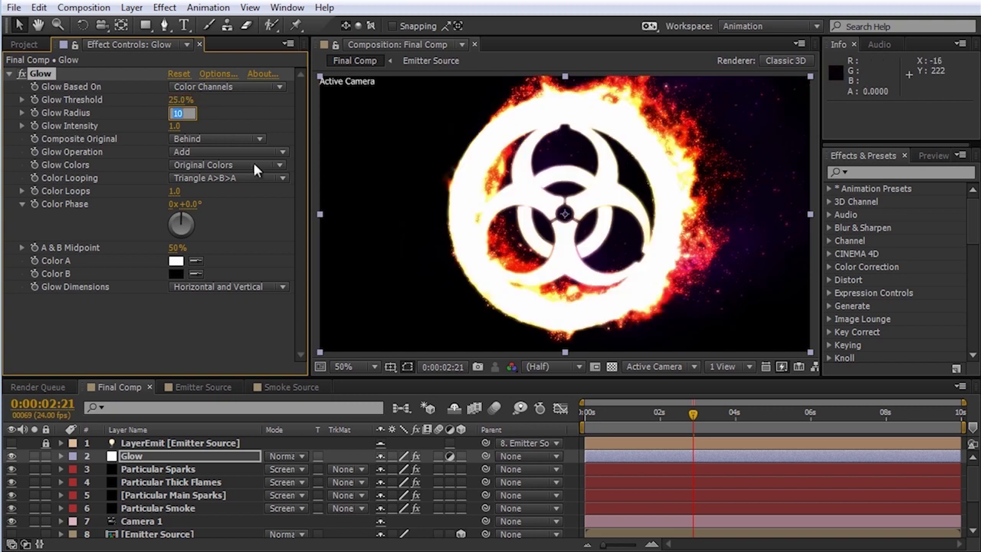
{"action": "type", "text": "40"}
{"action": "key", "text": "Tab"}
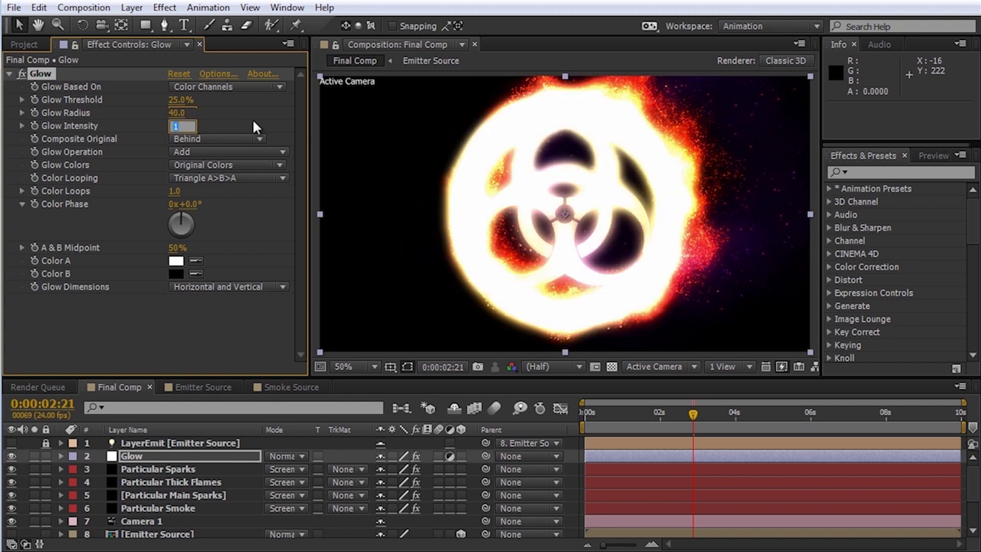
{"action": "type", "text": "0.2"}
{"action": "key", "text": "Tab"}
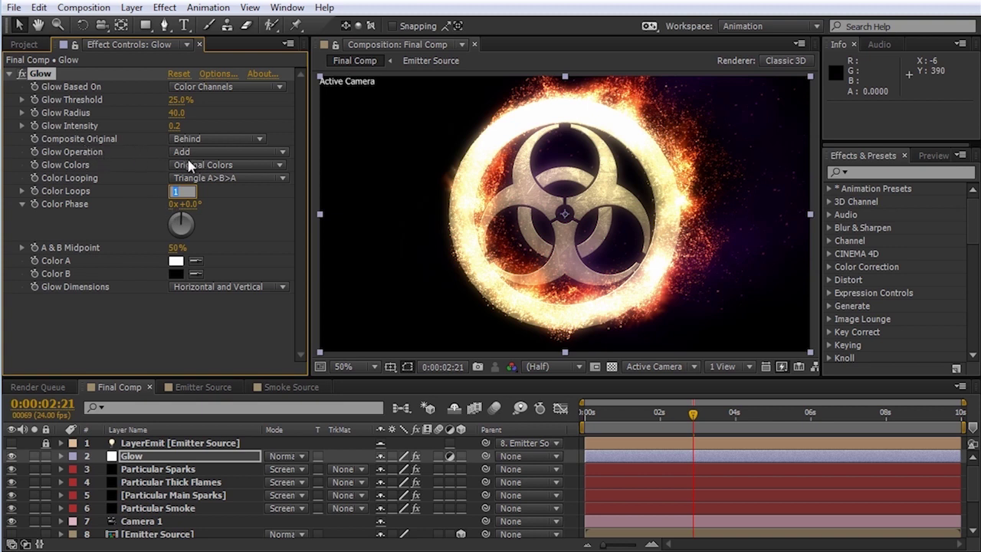
Step: Switch Glow Colors to A & B Colors with a pale yellow Color A
{"action": "left_click", "coordinate": [216, 164]}
{"action": "left_click", "coordinate": [220, 198]}
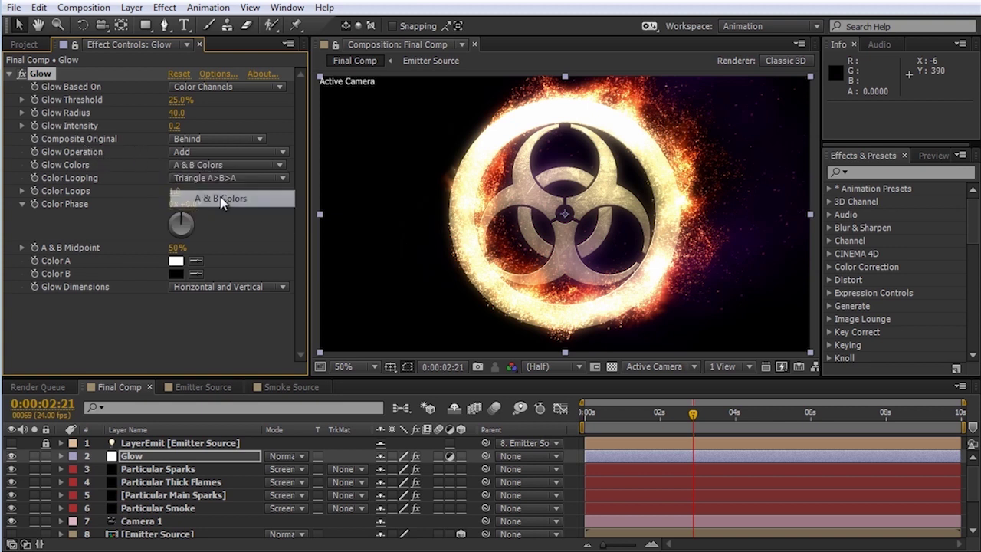
{"action": "left_click", "coordinate": [176, 260]}
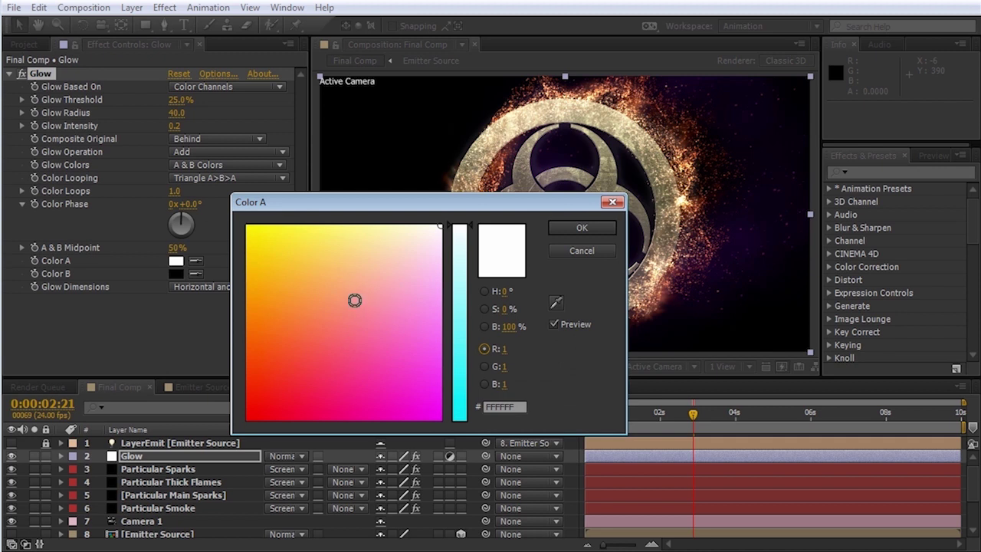
{"action": "left_click_drag", "start_coordinate": [352, 287], "coordinate": [359, 233]}
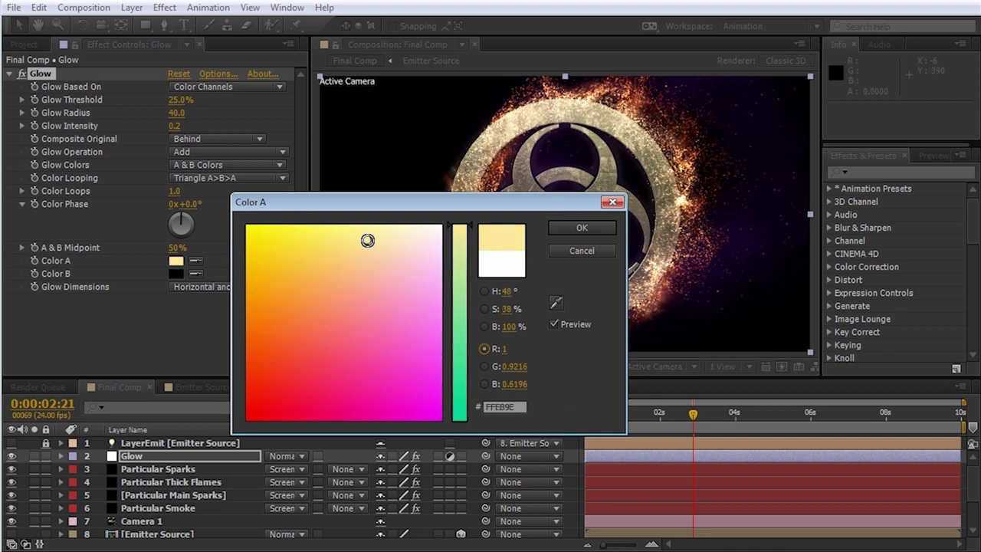
{"action": "left_click", "coordinate": [581, 228]}
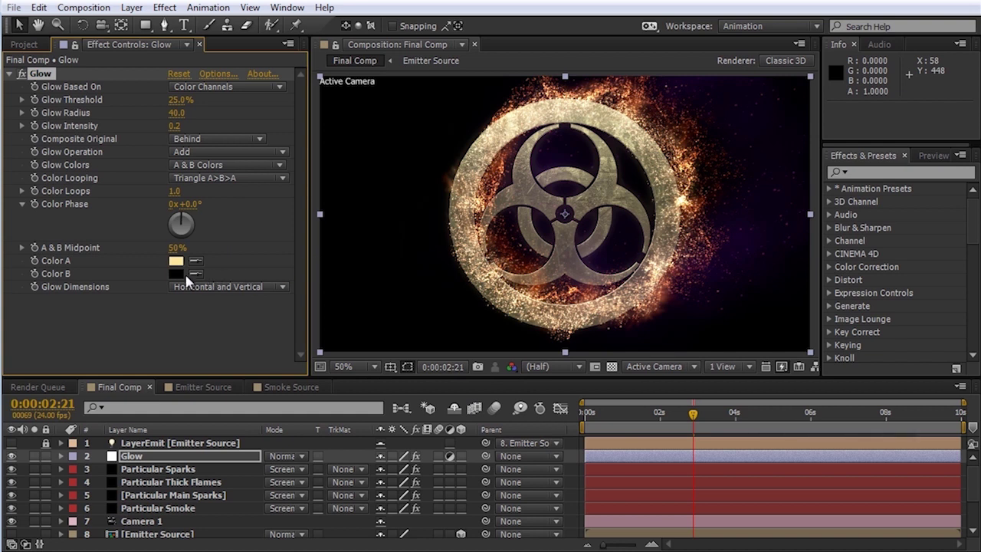
Step: Set the glow's Color B to orange FF8000
{"action": "left_click", "coordinate": [175, 273]}
{"action": "left_click_drag", "start_coordinate": [402, 311], "coordinate": [361, 293]}
{"action": "left_click_drag", "start_coordinate": [462, 286], "coordinate": [465, 206]}
{"action": "mouse_move", "coordinate": [309, 291]}
{"action": "left_mouse_down"}
{"action": "mouse_move", "coordinate": [282, 291]}
{"action": "mouse_move", "coordinate": [245, 319]}
{"action": "left_mouse_up"}
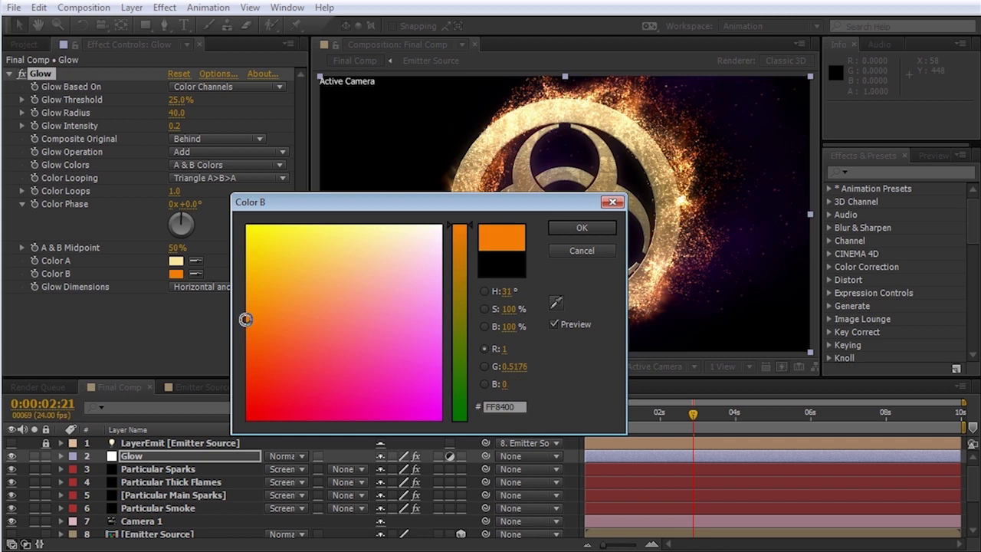
{"action": "left_click", "coordinate": [584, 229]}
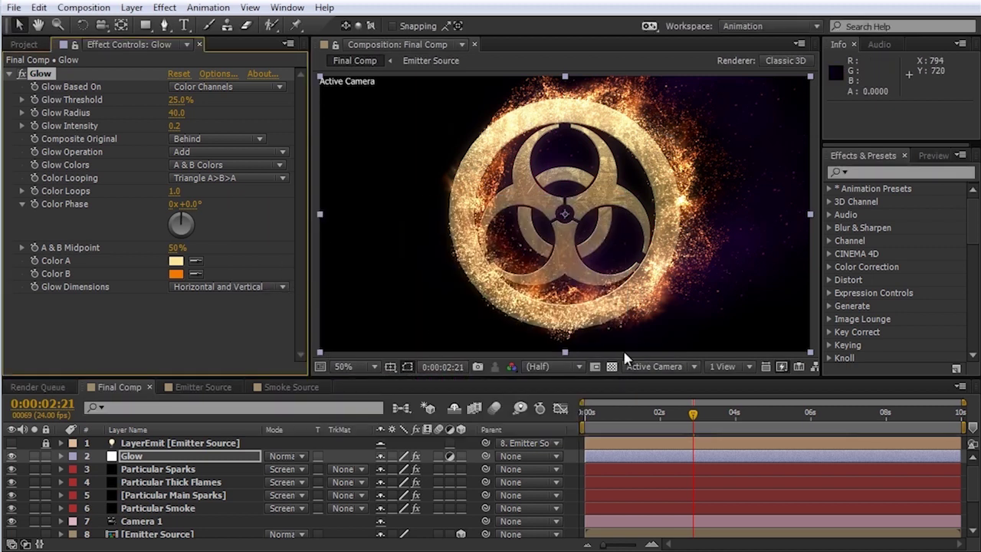
{"action": "left_click", "coordinate": [43, 76]}
Step: Duplicate the Glow as Glow 2 with Threshold 20% and Radius 350
{"action": "key", "text": "ctrl+d"}
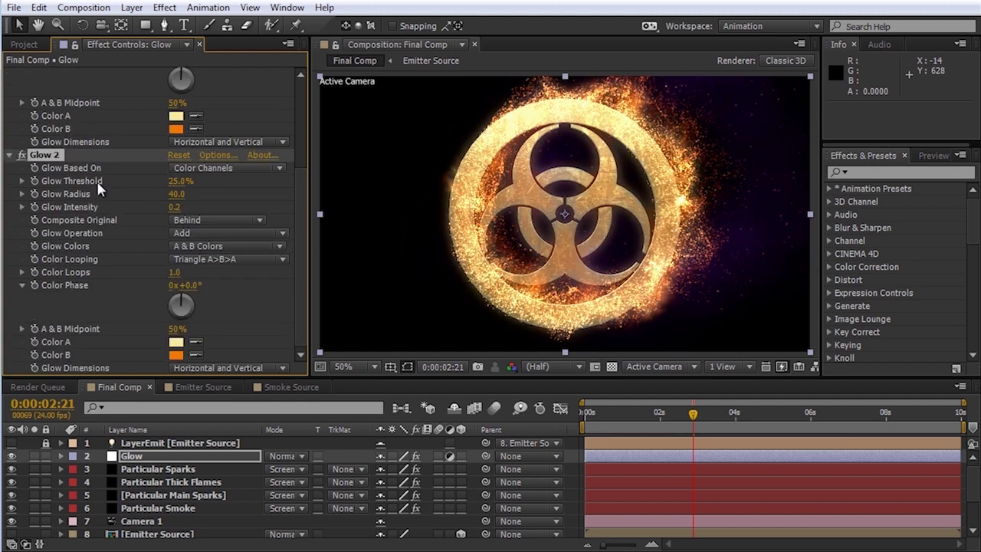
{"action": "left_click", "coordinate": [177, 181]}
{"action": "type", "text": "20"}
{"action": "key", "text": "Return"}
{"action": "left_click_drag", "start_coordinate": [178, 194], "coordinate": [268, 194]}
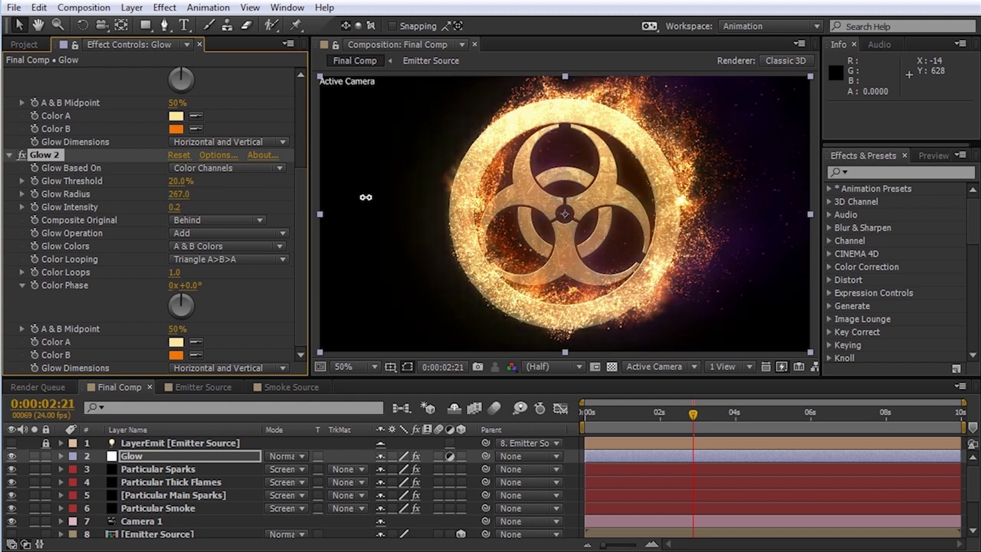
{"action": "left_click_drag", "start_coordinate": [409, 197], "coordinate": [431, 198]}
{"action": "left_click", "coordinate": [183, 195]}
{"action": "type", "text": "350"}
{"action": "key", "text": "Return"}
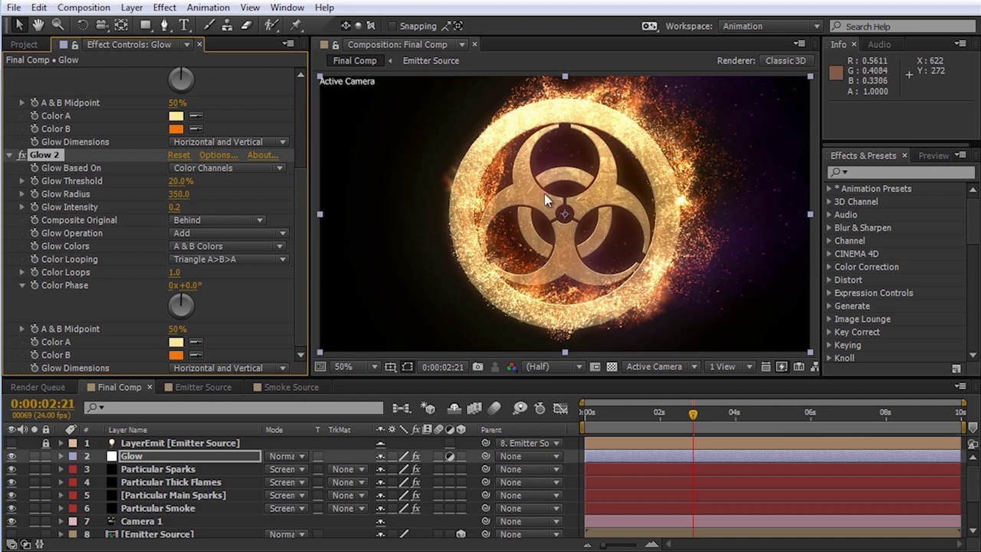
Step: Give Glow 2 Original Colors, Intensity 0.1, and raise its Threshold to about 31.8%
{"action": "left_click", "coordinate": [220, 247]}
{"action": "left_click", "coordinate": [211, 265]}
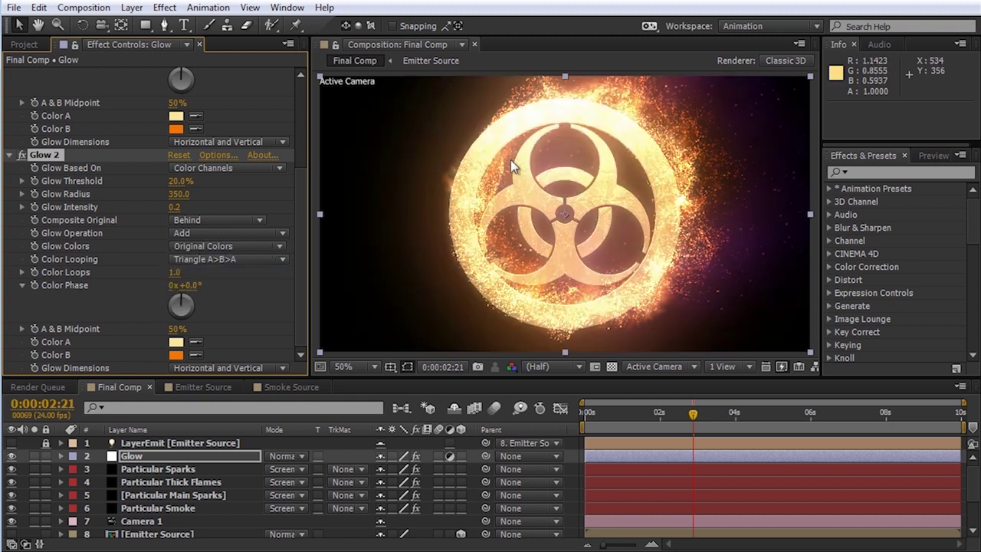
{"action": "left_click", "coordinate": [173, 206]}
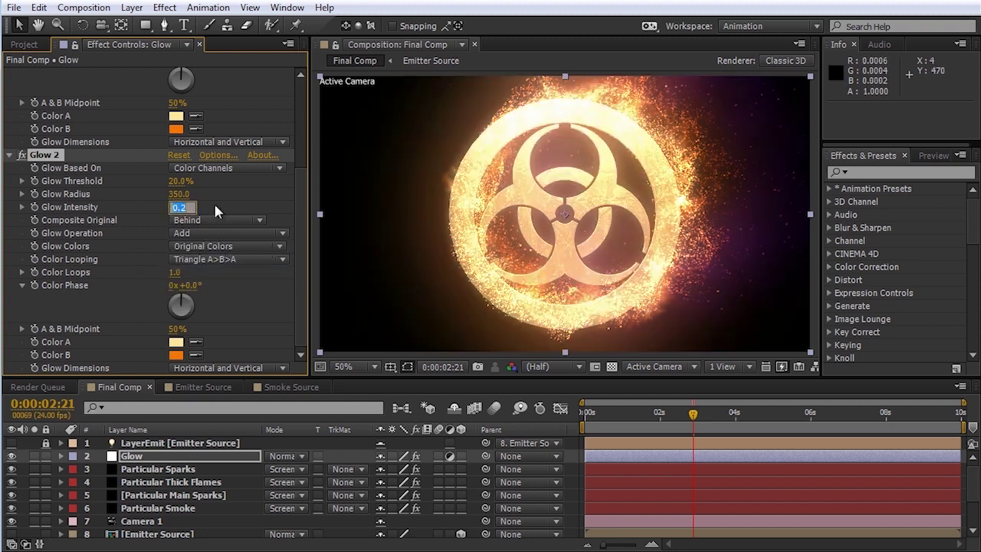
{"action": "type", "text": "0.1"}
{"action": "key", "text": "Return"}
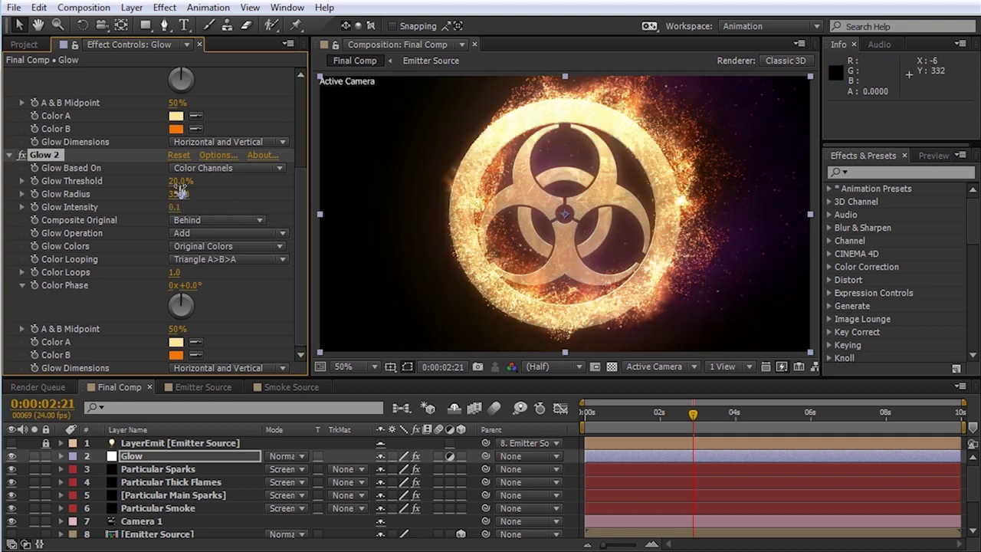
{"action": "left_click_drag", "start_coordinate": [190, 182], "coordinate": [204, 183]}
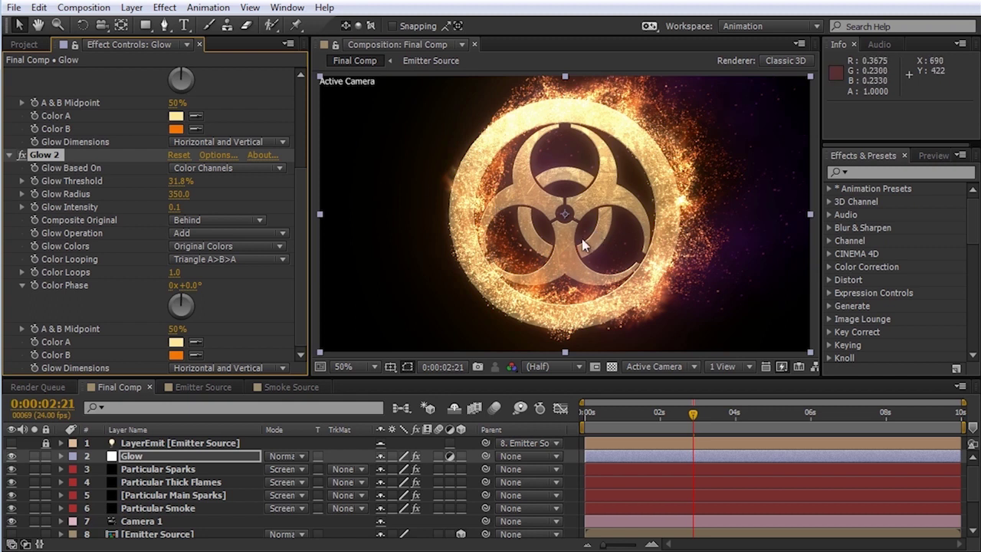
{"action": "left_click", "coordinate": [142, 11]}
{"action": "mouse_move", "coordinate": [165, 25]}
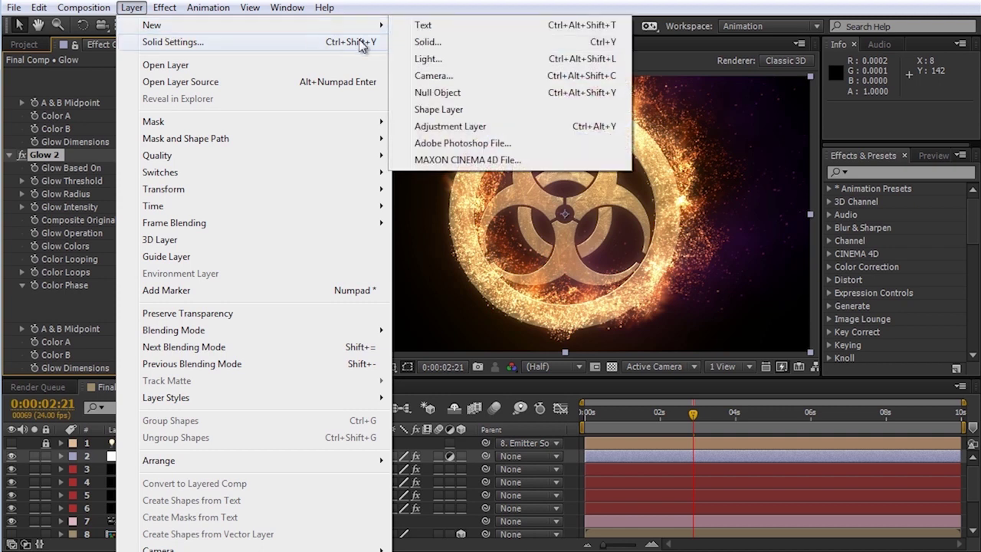
Step: Add a new adjustment layer named Shine
{"action": "left_click", "coordinate": [475, 127]}
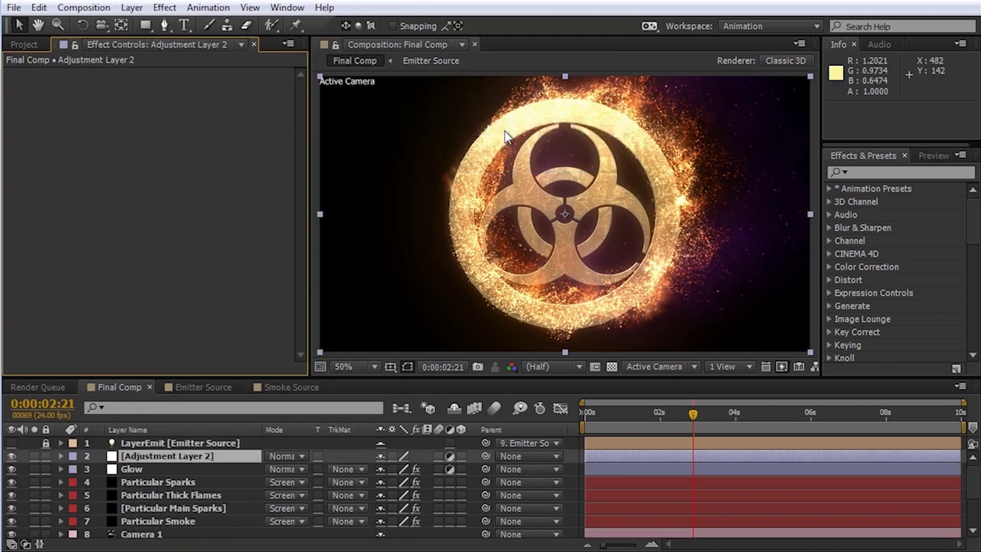
{"action": "left_click", "coordinate": [163, 457]}
{"action": "key", "text": "Return"}
{"action": "type", "text": "Shine"}
{"action": "key", "text": "Return"}
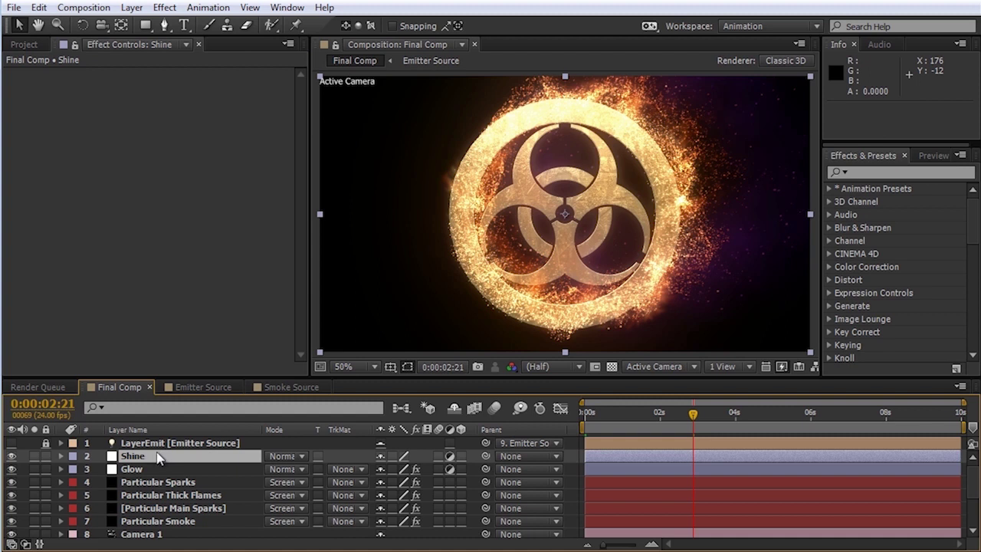
Step: Apply Shine with its Source Point at 24, 704 and Ray Length 0.4
{"action": "left_click", "coordinate": [163, 7]}
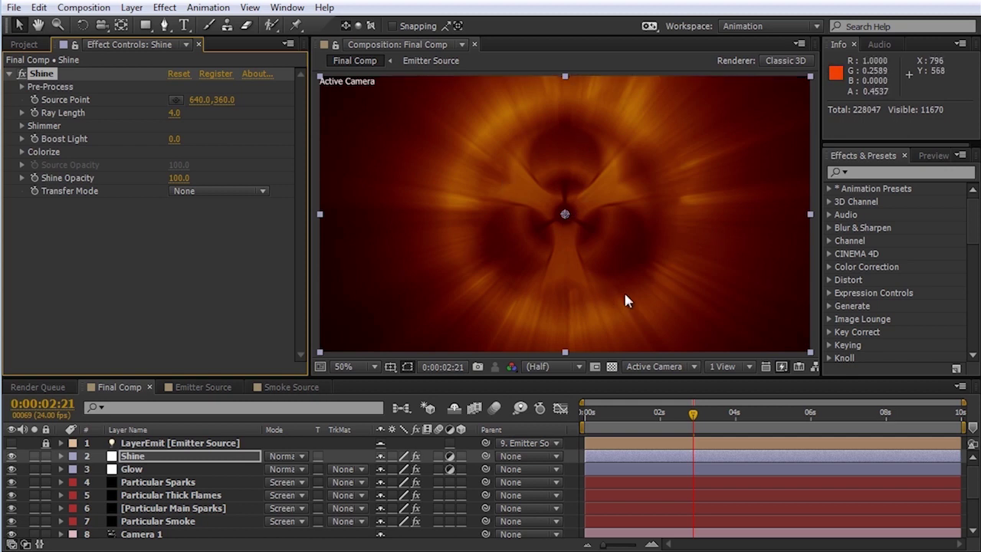
{"action": "left_click_drag", "start_coordinate": [562, 214], "coordinate": [336, 343]}
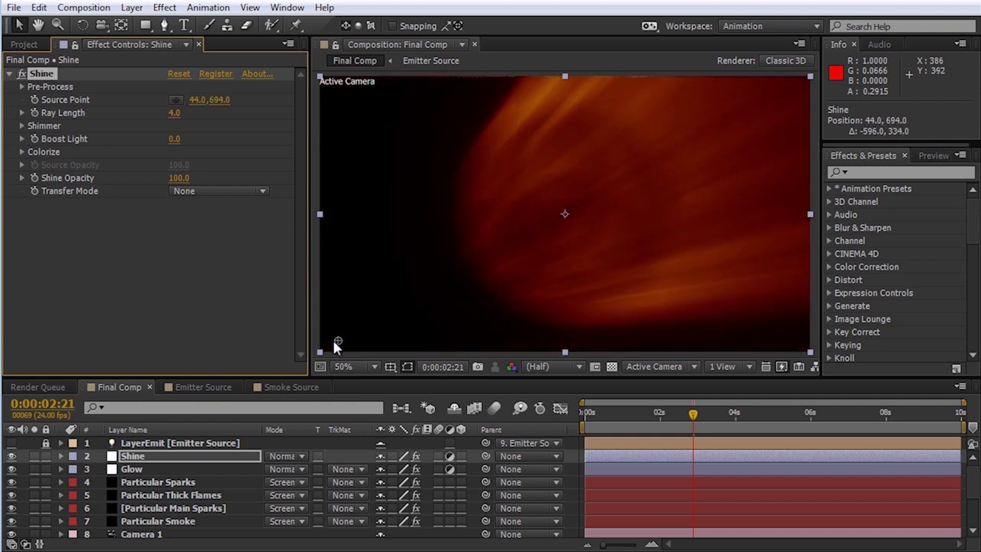
{"action": "left_click_drag", "start_coordinate": [327, 347], "coordinate": [327, 349]}
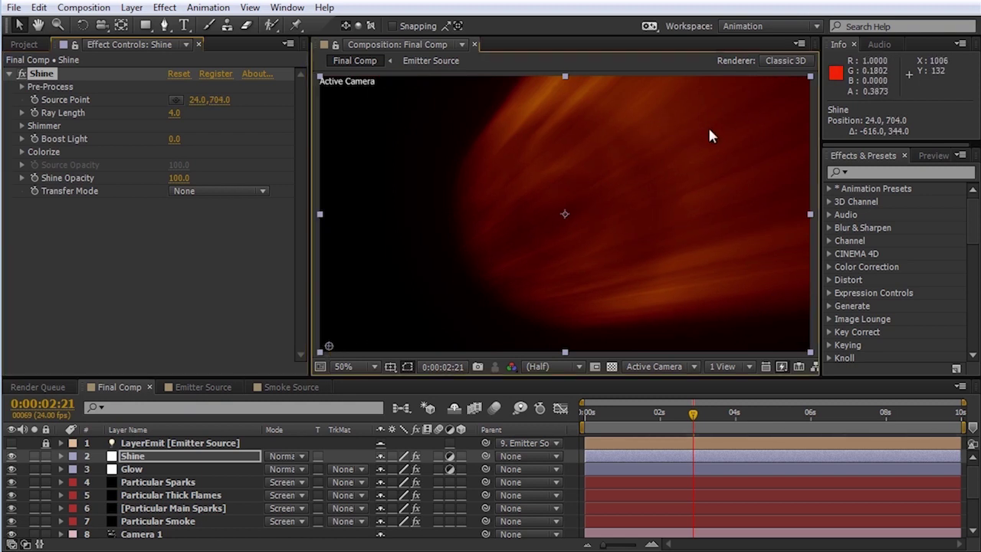
{"action": "left_click", "coordinate": [175, 113]}
{"action": "type", "text": ".4"}
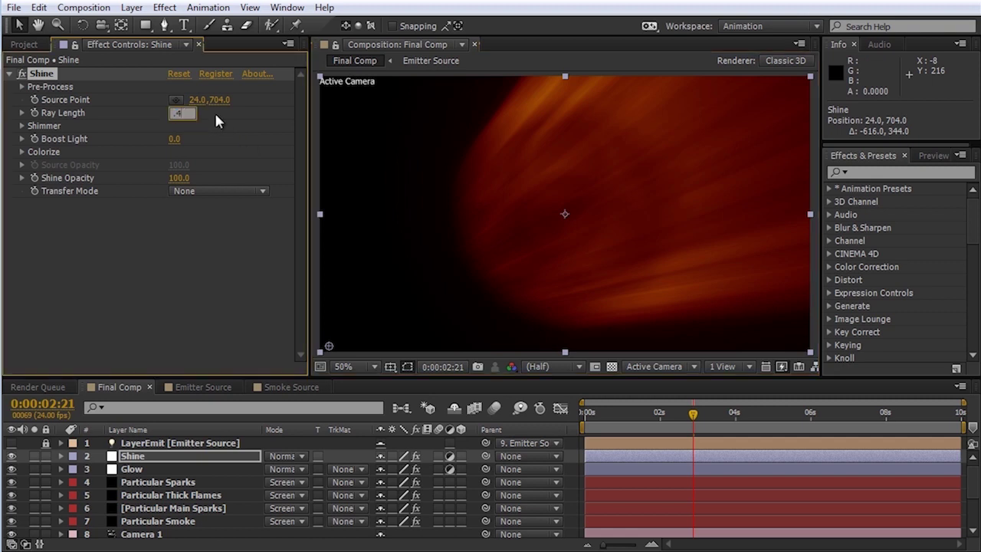
{"action": "key", "text": "Return"}
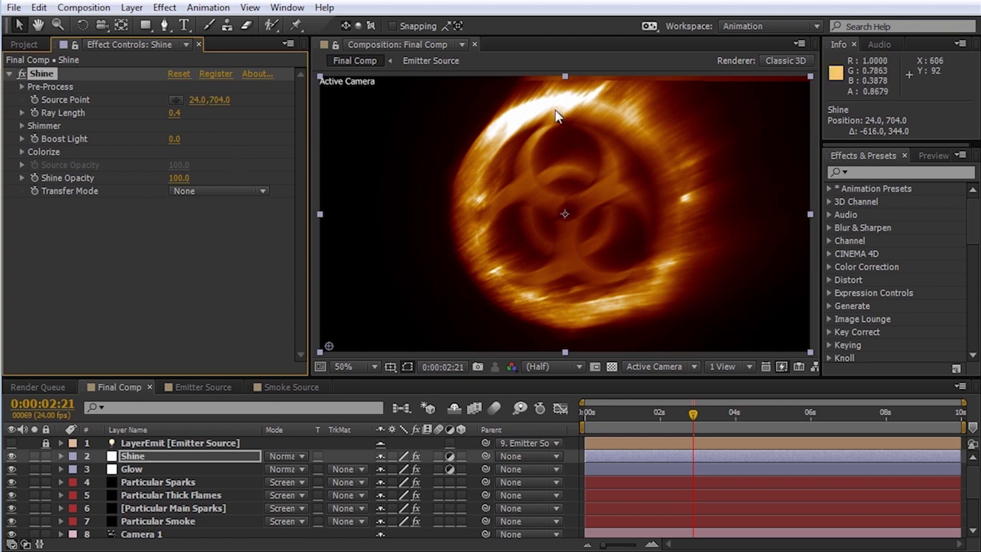
Step: Colorize the Shine highlights pale yellow FFFE8C, use Screen transfer mode, and set opacity 35
{"action": "left_click", "coordinate": [22, 152]}
{"action": "left_click", "coordinate": [176, 192]}
{"action": "left_click_drag", "start_coordinate": [383, 225], "coordinate": [352, 226]}
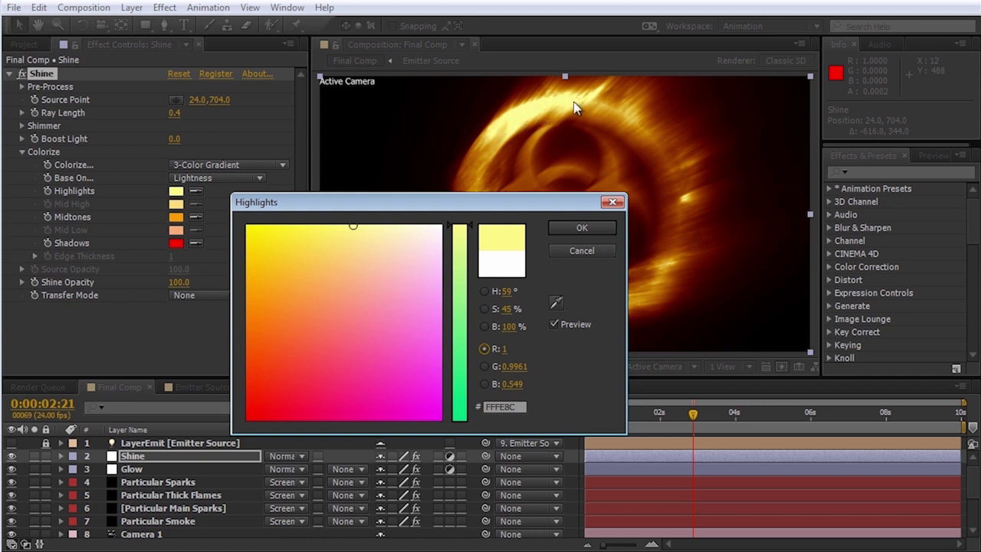
{"action": "left_click", "coordinate": [567, 226]}
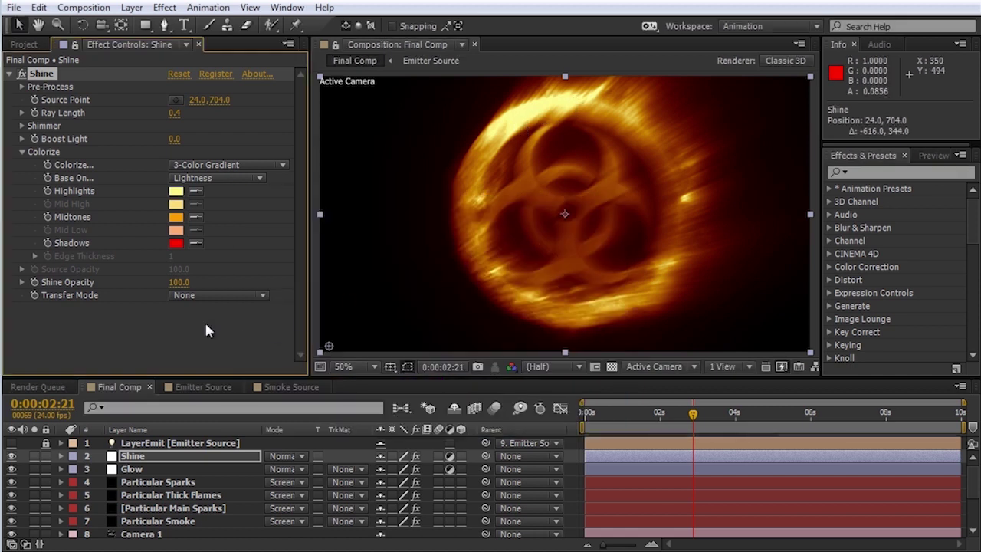
{"action": "left_click", "coordinate": [204, 296]}
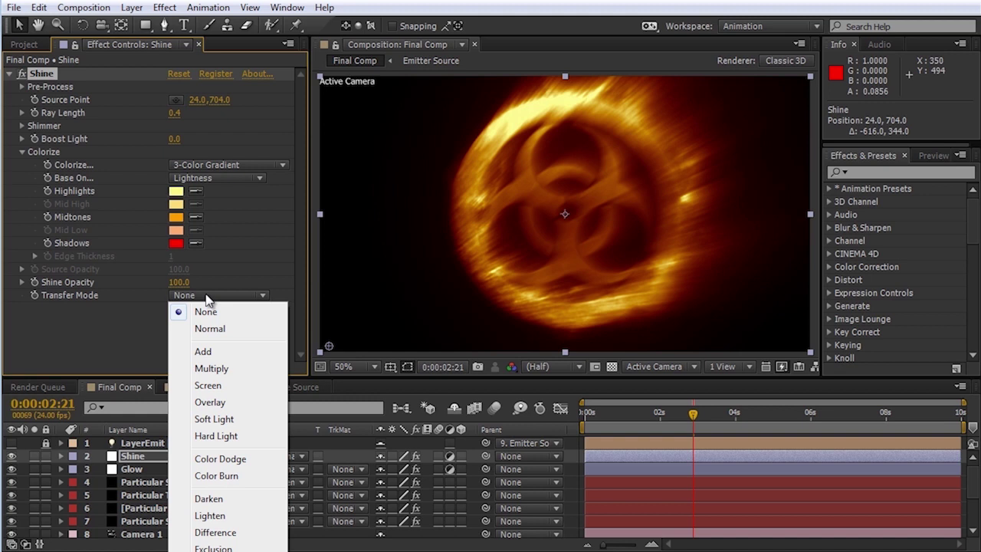
{"action": "left_click", "coordinate": [207, 385]}
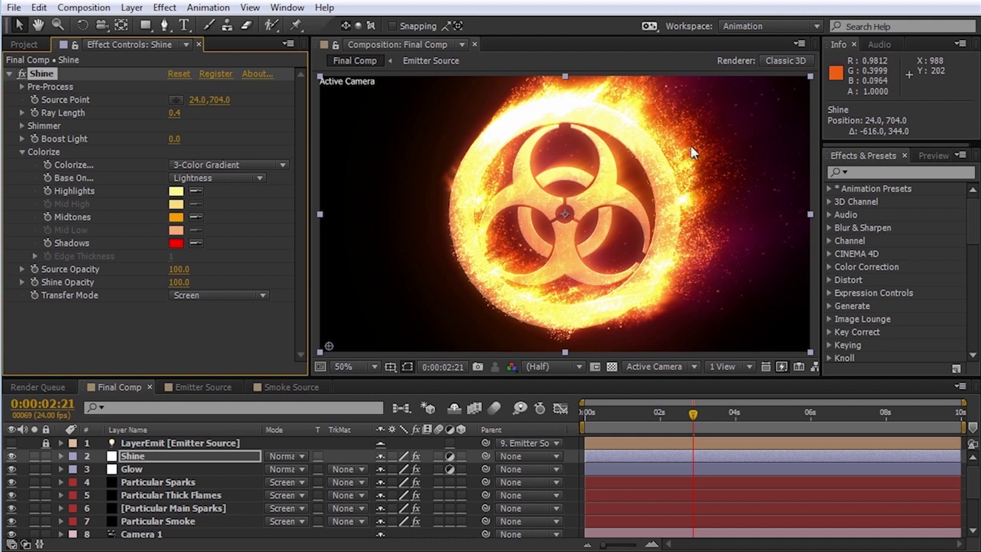
{"action": "left_click_drag", "start_coordinate": [170, 282], "coordinate": [129, 285]}
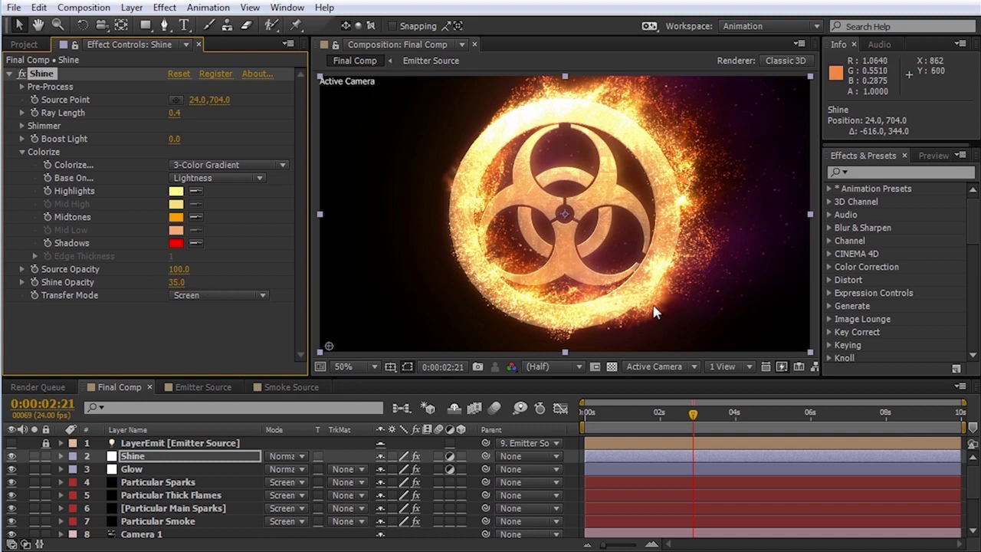
Step: Check the ring from another angle, undo the orbit, and open the Emitter Source composition
{"action": "key", "text": "c"}
{"action": "mouse_move", "coordinate": [711, 166]}
{"action": "left_mouse_down"}
{"action": "mouse_move", "coordinate": [580, 204]}
{"action": "mouse_move", "coordinate": [588, 191]}
{"action": "left_mouse_up"}
{"action": "key", "text": "ctrl+z"}
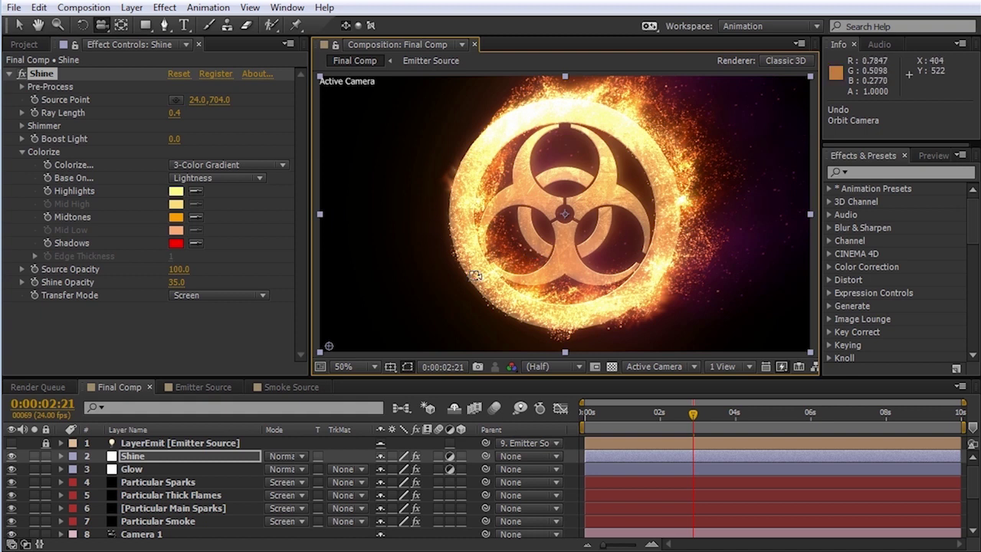
{"action": "left_click_drag", "start_coordinate": [596, 422], "coordinate": [563, 420]}
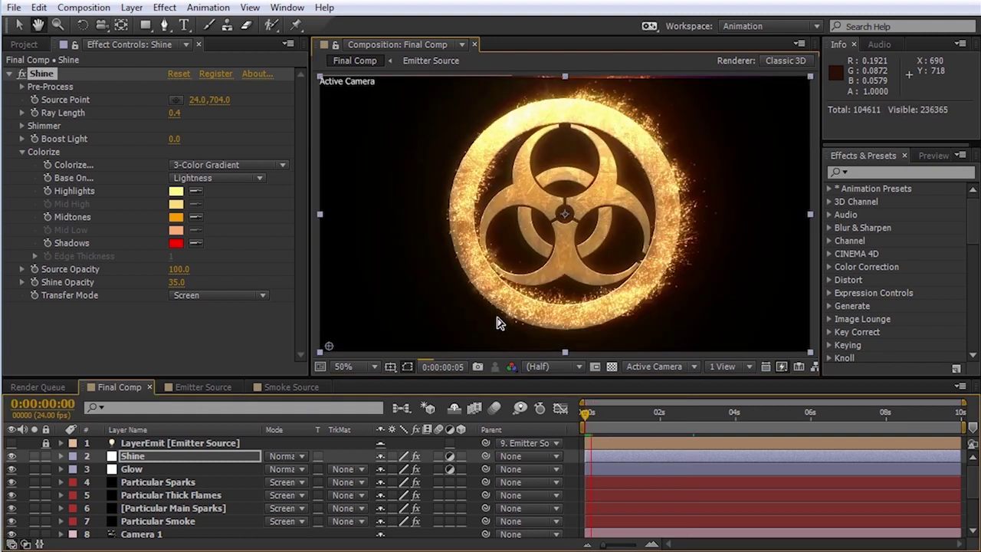
{"action": "left_click", "coordinate": [198, 386]}
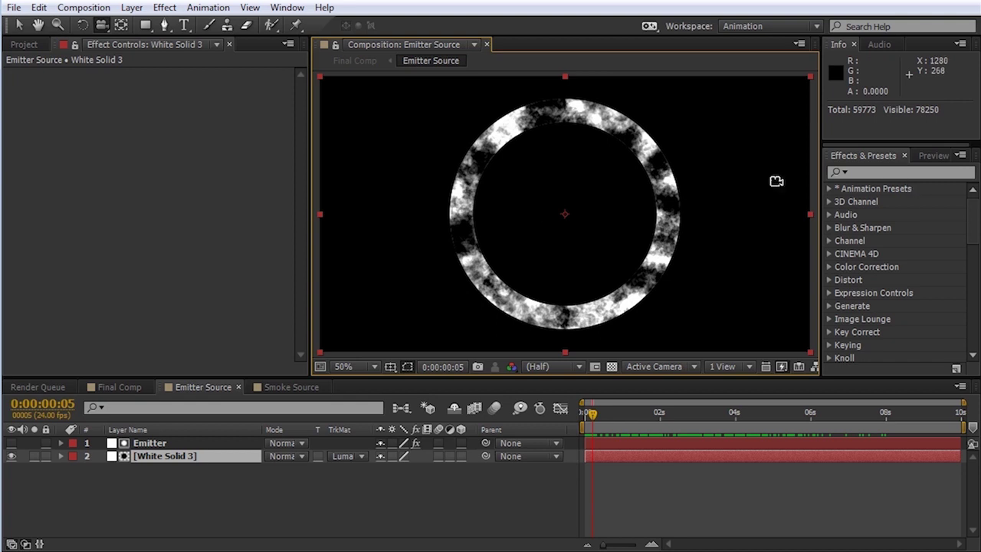
Step: Add a Linear Wipe to the Emitter layer at -90° that almost fully hides the ring
{"action": "left_click", "coordinate": [157, 456]}
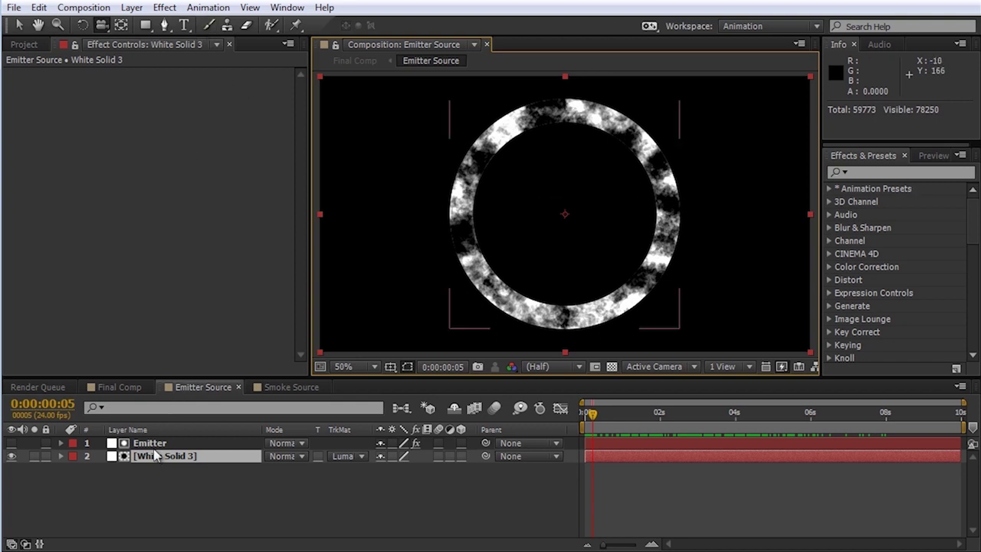
{"action": "left_click", "coordinate": [156, 444]}
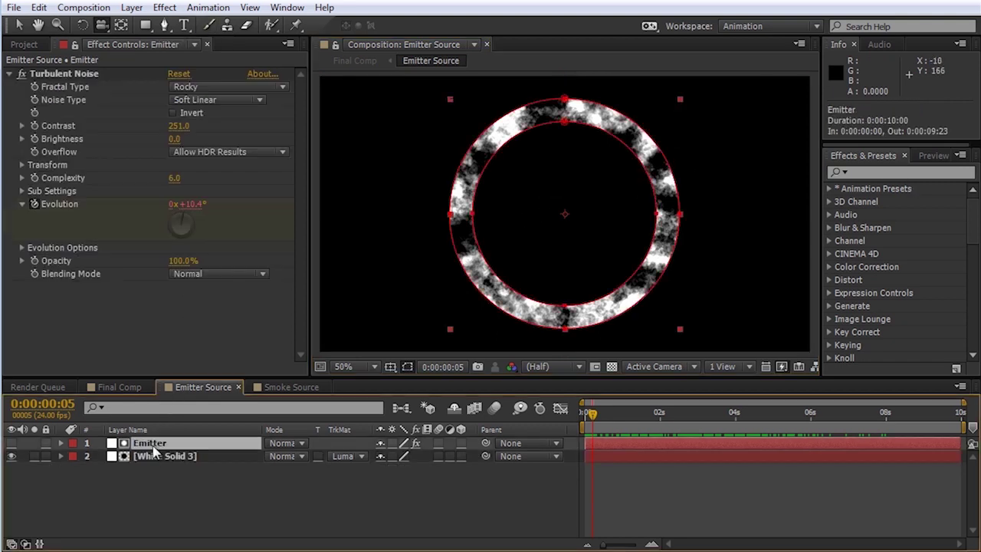
{"action": "left_click", "coordinate": [164, 8]}
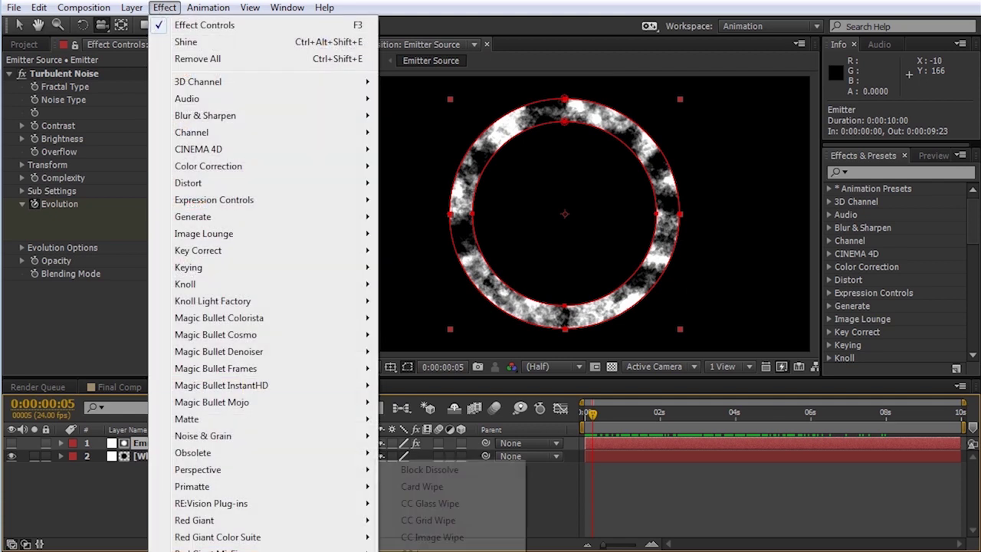
{"action": "left_click", "coordinate": [421, 551]}
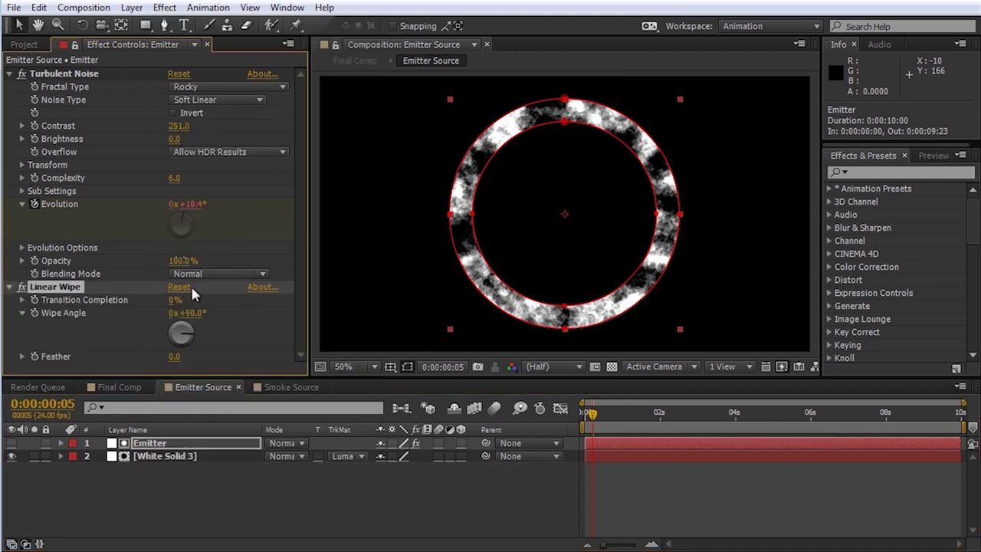
{"action": "left_click", "coordinate": [190, 312]}
{"action": "type", "text": "-90"}
{"action": "key", "text": "Return"}
{"action": "left_click_drag", "start_coordinate": [175, 299], "coordinate": [274, 297]}
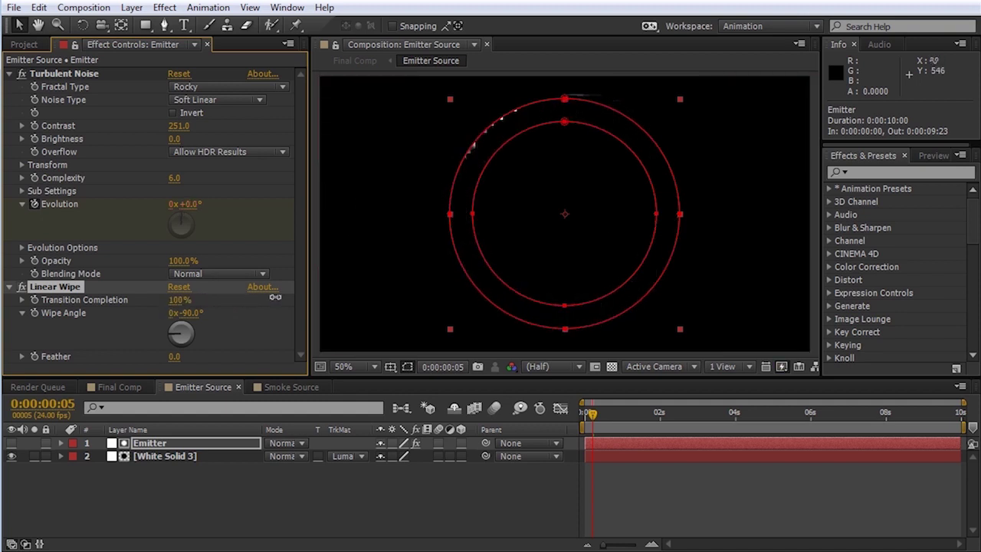
Step: Keyframe Transition Completion from 100% to 0% by 0:00:01:05 with Feather 27, then scrub
{"action": "left_click", "coordinate": [34, 304]}
{"action": "key", "text": "u"}
{"action": "left_click_drag", "start_coordinate": [591, 413], "coordinate": [632, 424]}
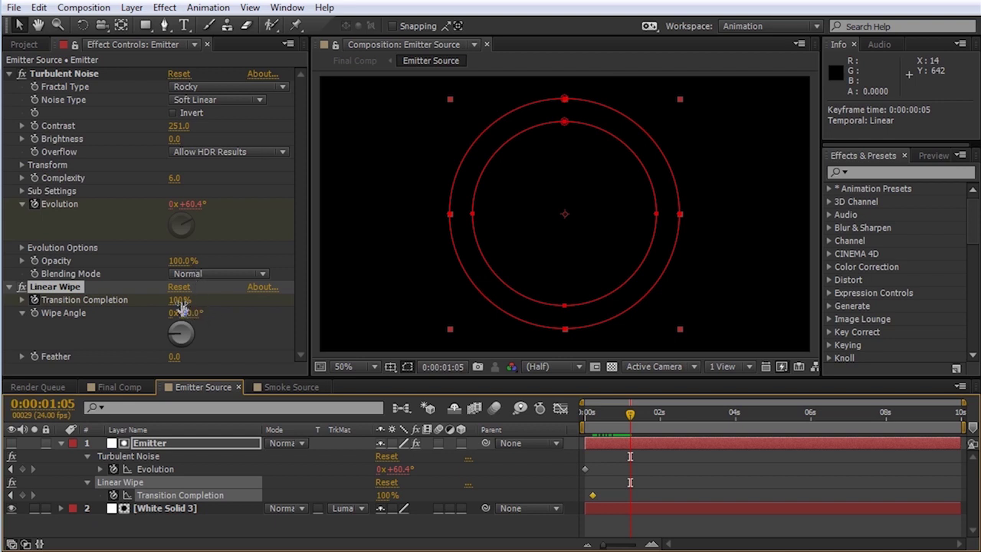
{"action": "left_click_drag", "start_coordinate": [181, 300], "coordinate": [92, 301]}
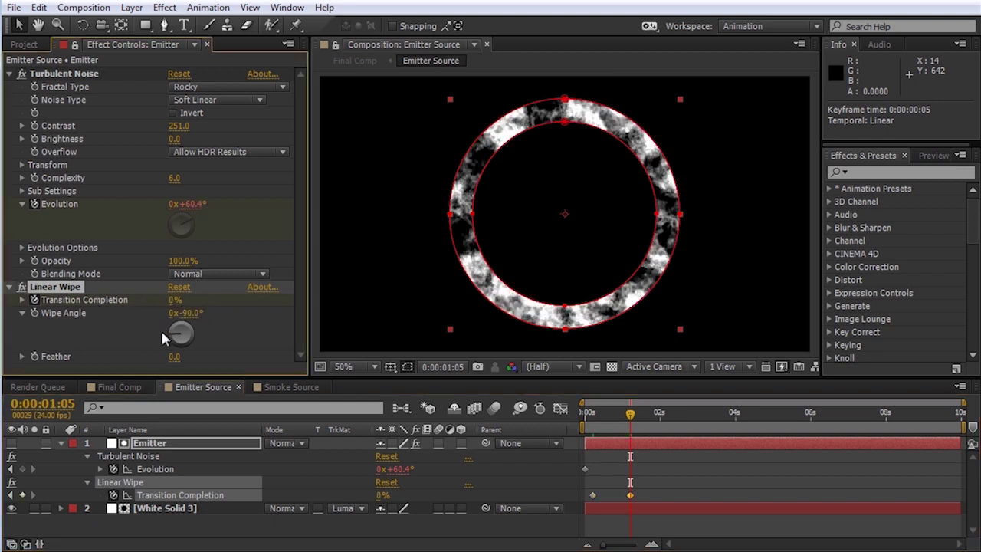
{"action": "left_click_drag", "start_coordinate": [181, 356], "coordinate": [195, 357]}
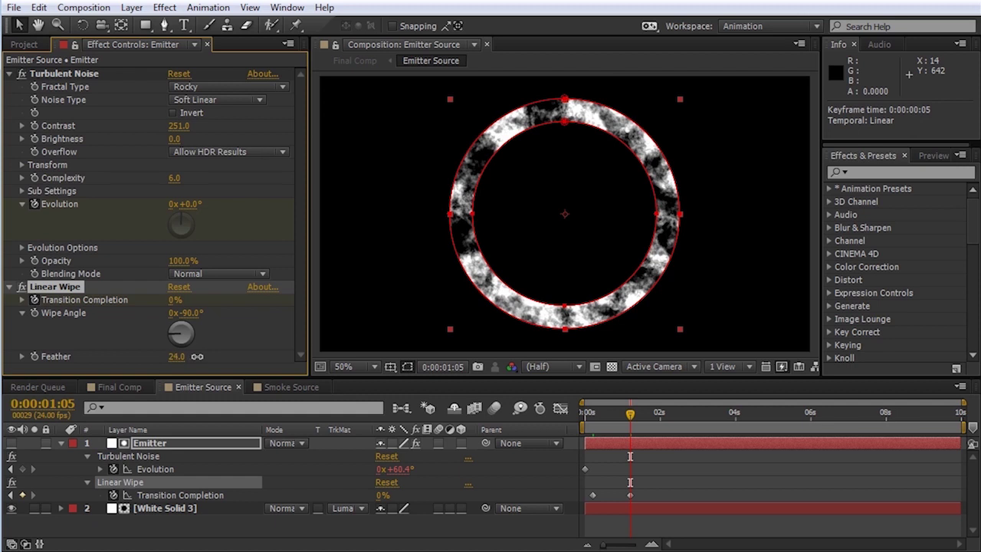
{"action": "left_click", "coordinate": [607, 414]}
{"action": "left_click_drag", "start_coordinate": [607, 417], "coordinate": [613, 415]}
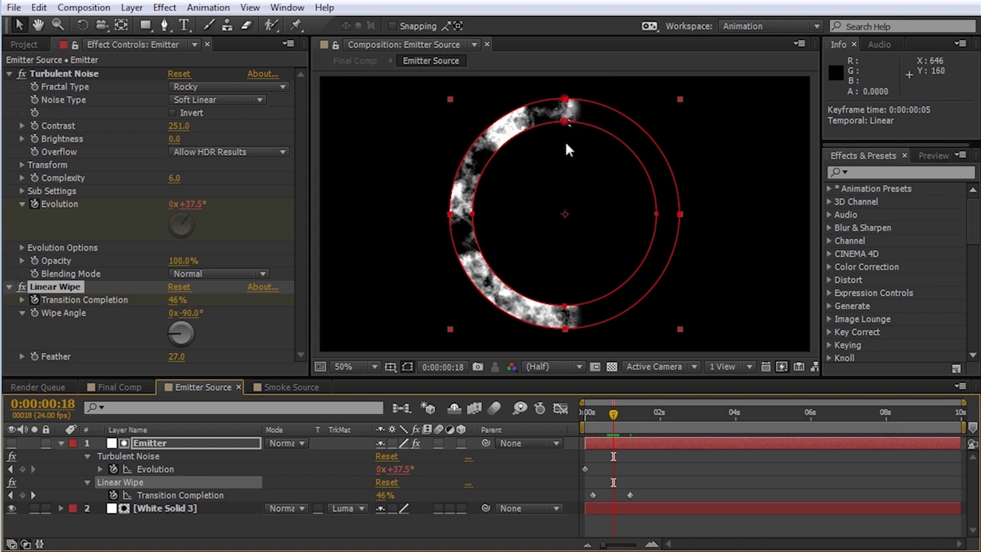
{"action": "left_click", "coordinate": [101, 392]}
Step: Play the Final Comp from 0 to about 0:00:01:02 to watch the flames spread
{"action": "left_click", "coordinate": [595, 417]}
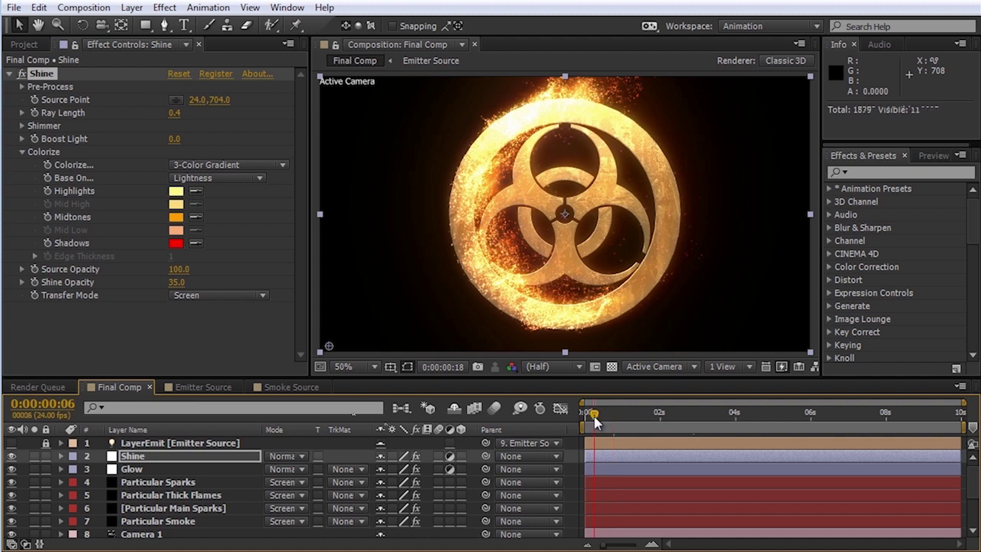
{"action": "left_click_drag", "start_coordinate": [594, 418], "coordinate": [586, 418]}
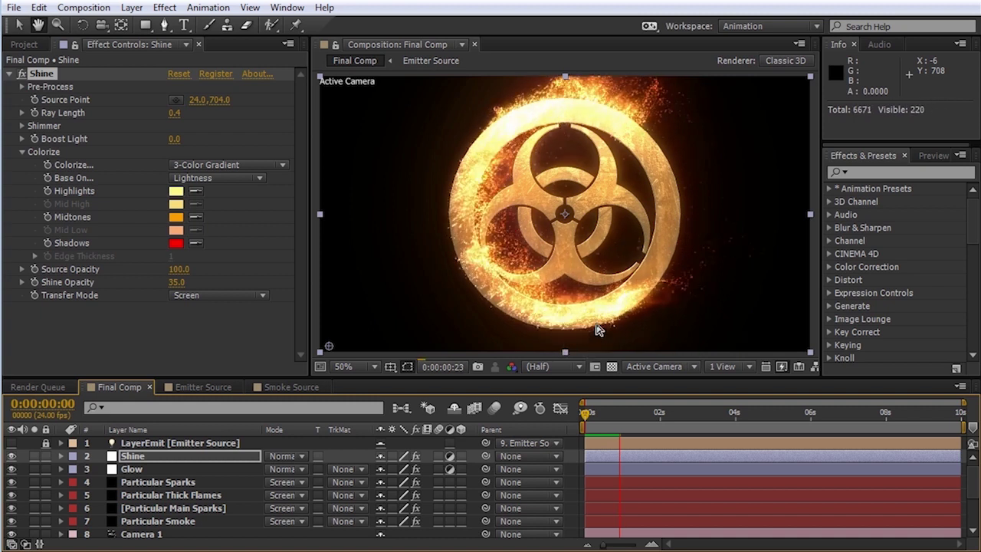
{"action": "key", "text": "space"}
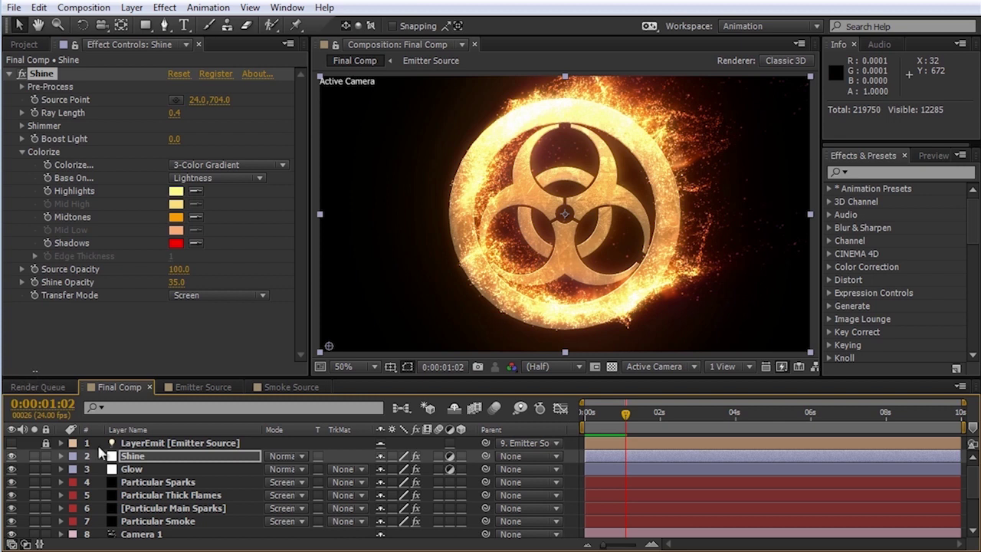
{"action": "left_click", "coordinate": [132, 9]}
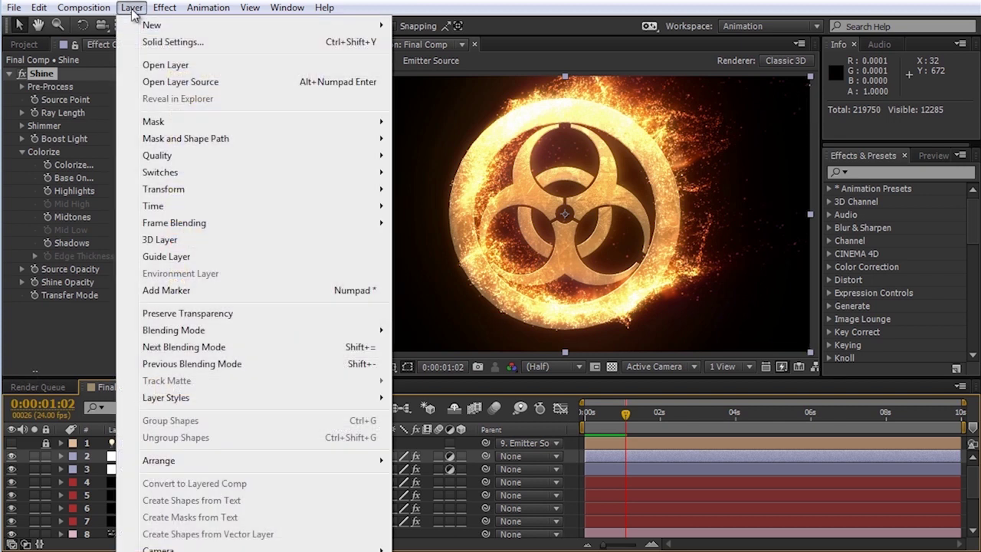
Step: Add a 3D Null 1 layer and parent Camera 1 to it
{"action": "mouse_move", "coordinate": [178, 26]}
{"action": "left_click", "coordinate": [455, 92]}
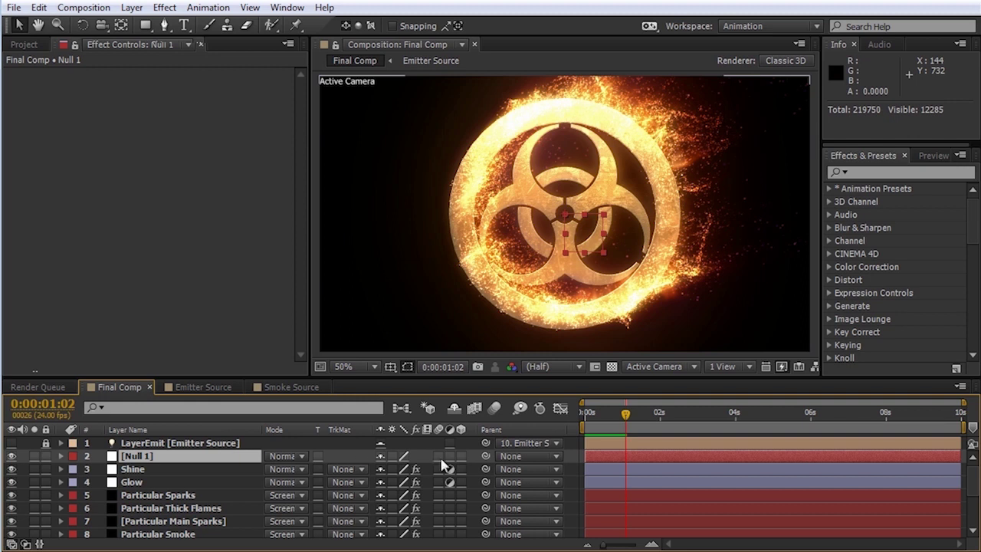
{"action": "left_click", "coordinate": [462, 456]}
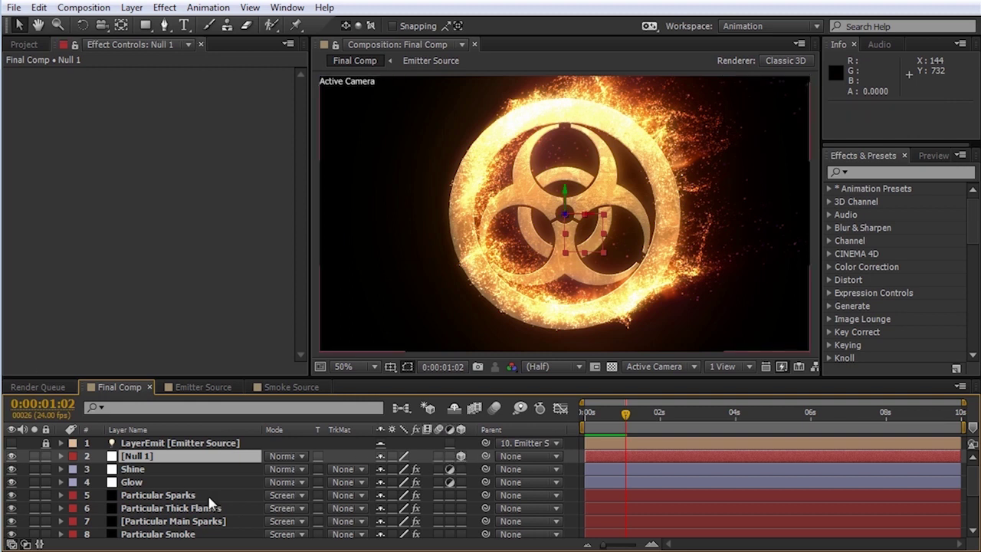
{"action": "left_click", "coordinate": [153, 481]}
{"action": "scroll", "coordinate": [143, 506], "scroll_direction": "down", "scroll_amount": 3}
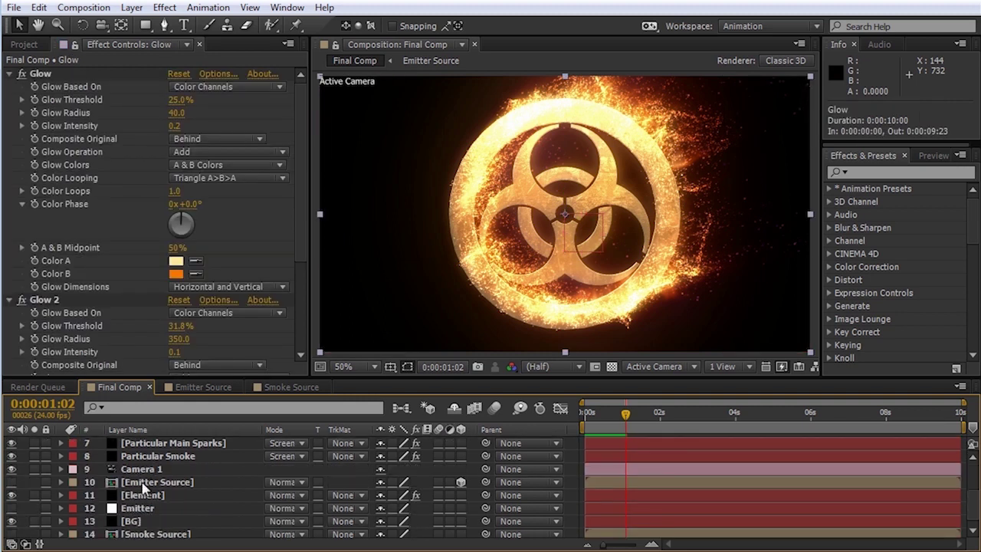
{"action": "mouse_move", "coordinate": [143, 472]}
{"action": "left_mouse_down"}
{"action": "mouse_move", "coordinate": [145, 434]}
{"action": "mouse_move", "coordinate": [149, 481]}
{"action": "mouse_move", "coordinate": [149, 469]}
{"action": "left_mouse_up"}
{"action": "left_click_drag", "start_coordinate": [485, 469], "coordinate": [162, 458]}
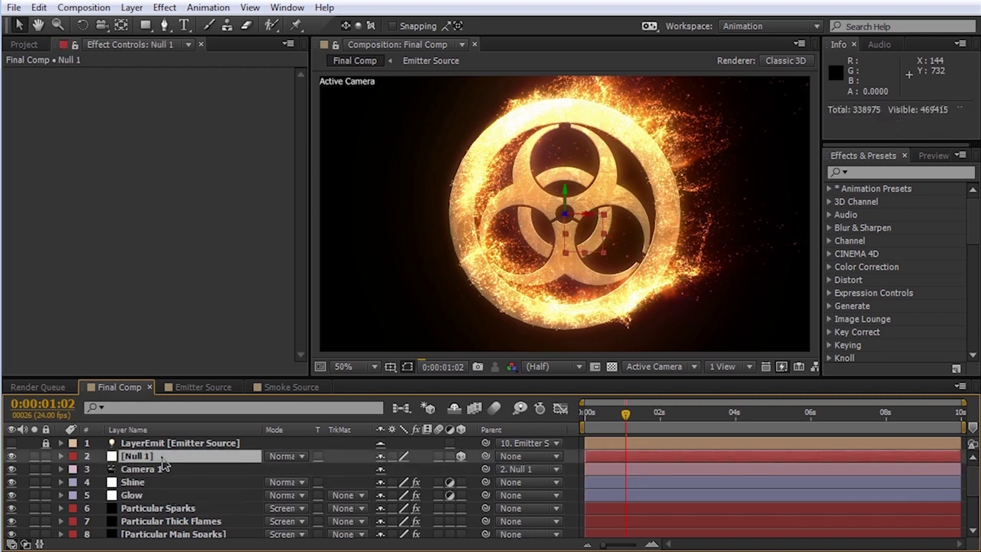
Step: Solo the Element layer and bring up Null 1's rotation properties
{"action": "key", "text": "r"}
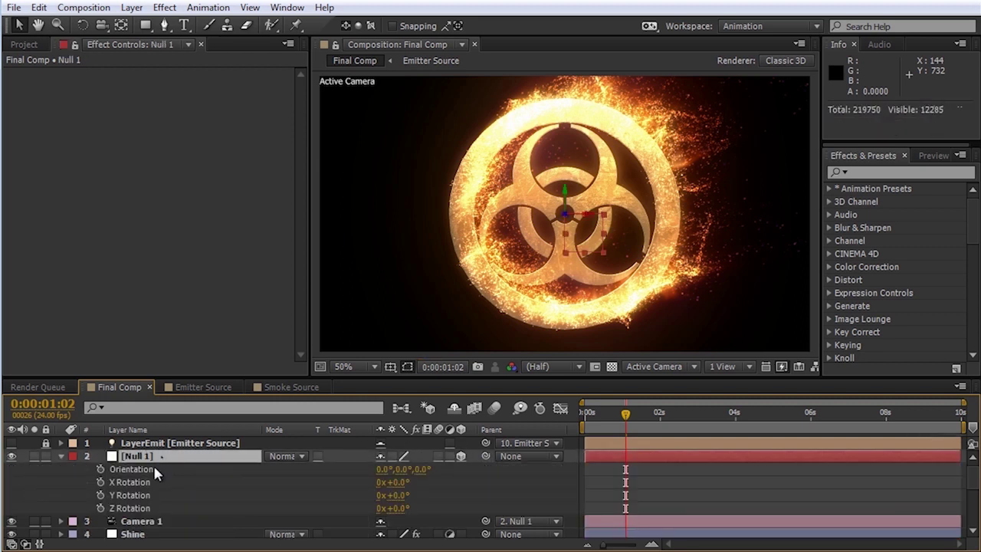
{"action": "key", "text": "ctrl+z"}
{"action": "scroll", "coordinate": [122, 482], "scroll_direction": "down", "scroll_amount": 3}
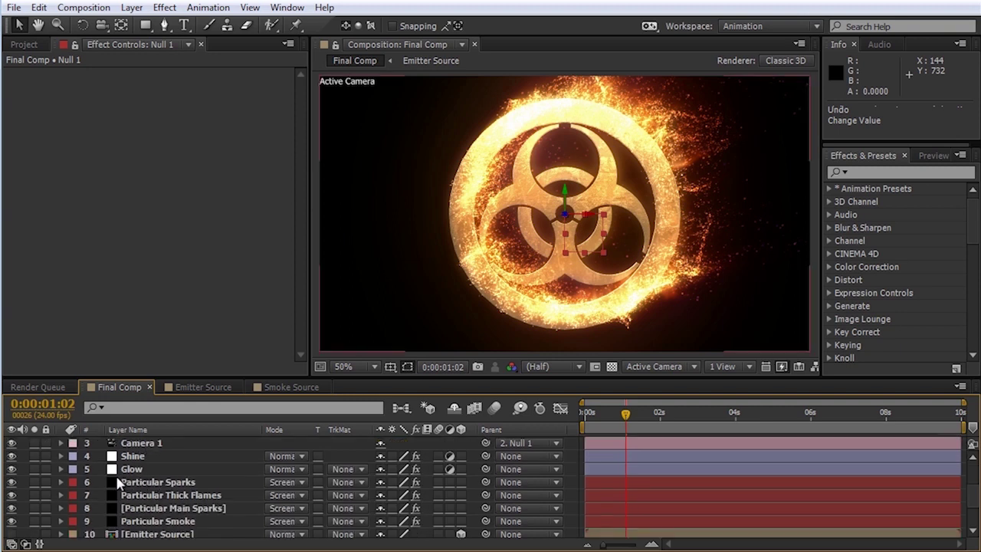
{"action": "scroll", "coordinate": [115, 490], "scroll_direction": "up", "scroll_amount": 2}
{"action": "scroll", "coordinate": [90, 497], "scroll_direction": "down", "scroll_amount": 3}
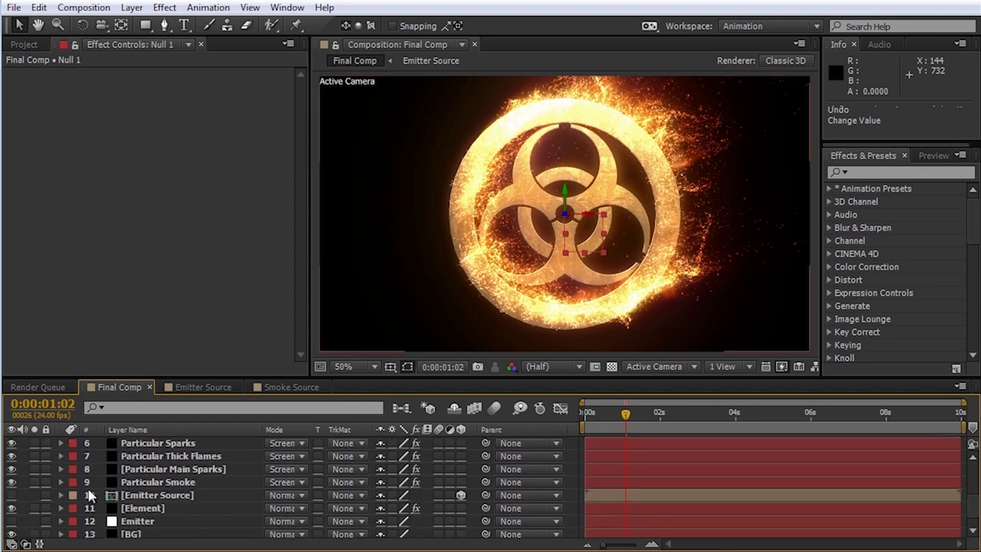
{"action": "left_click", "coordinate": [34, 512]}
{"action": "key", "text": "r"}
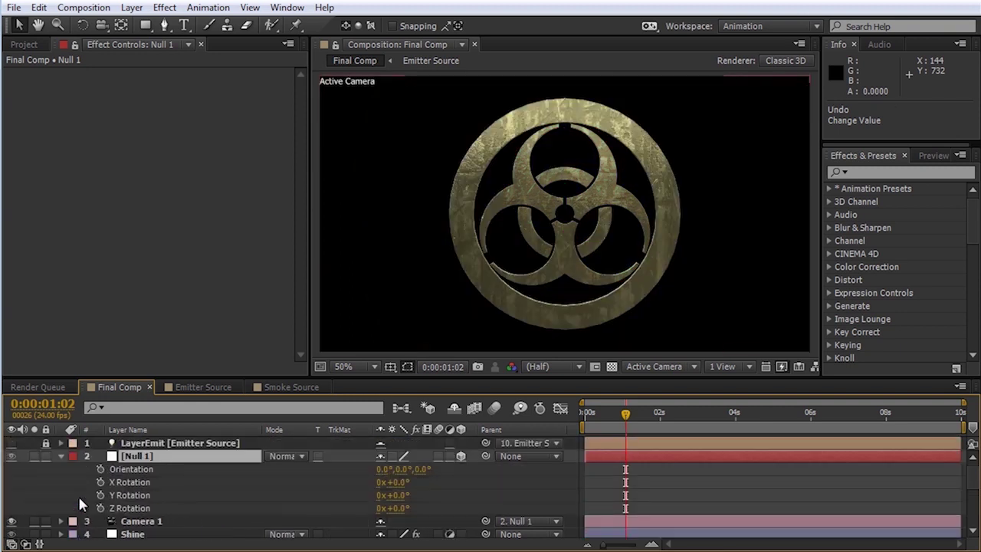
Step: Keyframe Null 1's X Rotation from 45° at 0s to 0° at 8s
{"action": "left_click_drag", "start_coordinate": [400, 482], "coordinate": [434, 481]}
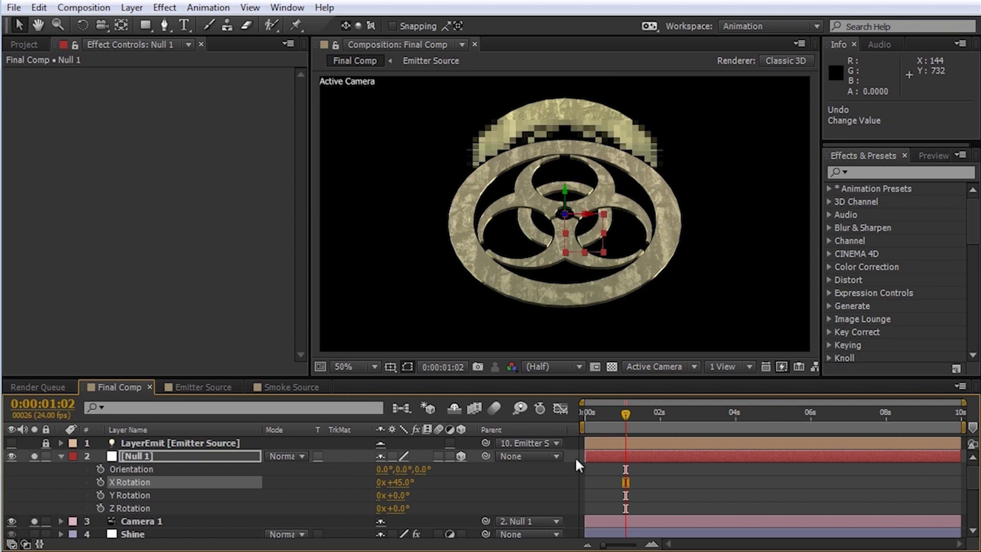
{"action": "key", "text": "Home"}
{"action": "left_click", "coordinate": [105, 481]}
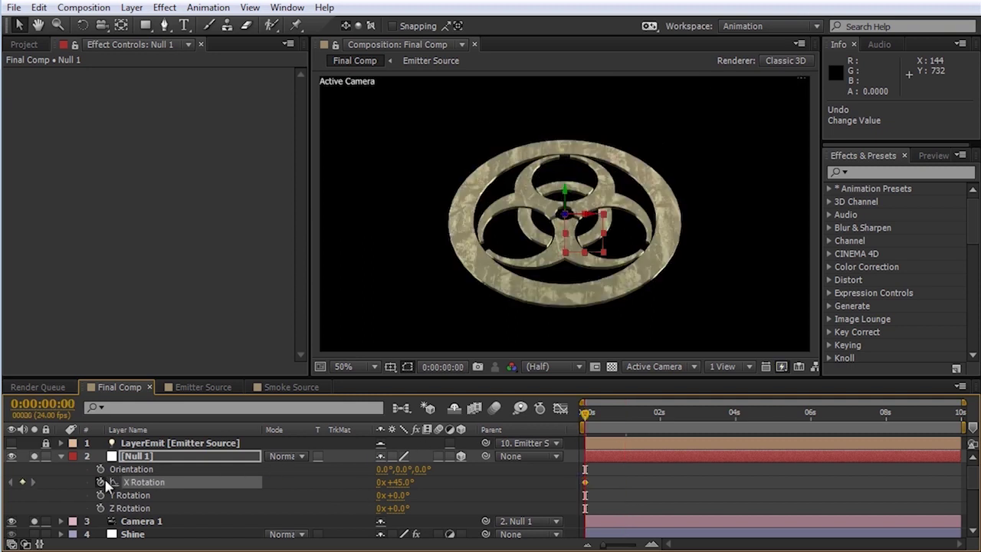
{"action": "left_click_drag", "start_coordinate": [867, 413], "coordinate": [886, 422]}
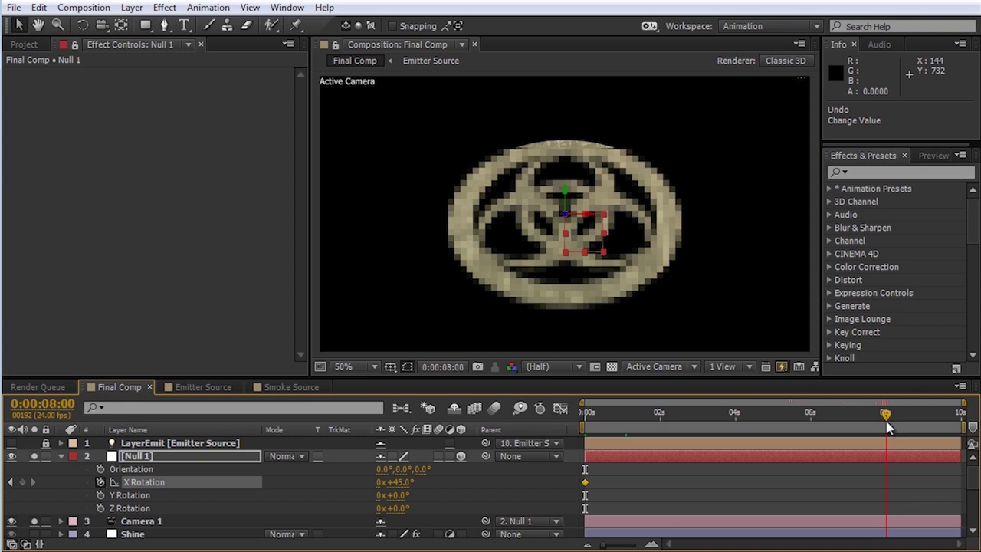
{"action": "type", "text": "0"}
{"action": "key", "text": "Return"}
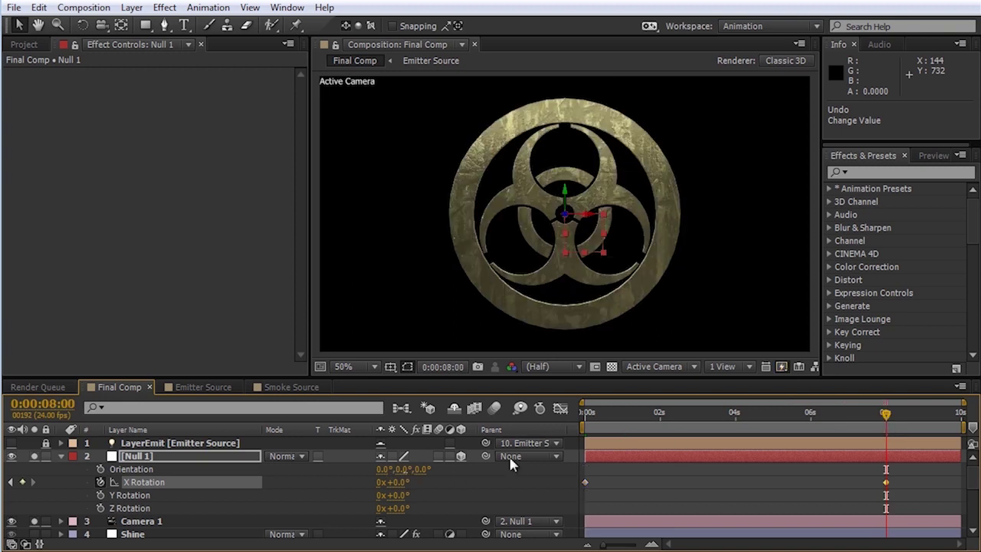
Step: Apply Easy Ease to both X Rotation keyframes and preview the tilt
{"action": "left_click_drag", "start_coordinate": [900, 478], "coordinate": [588, 487]}
{"action": "right_click", "coordinate": [586, 484]}
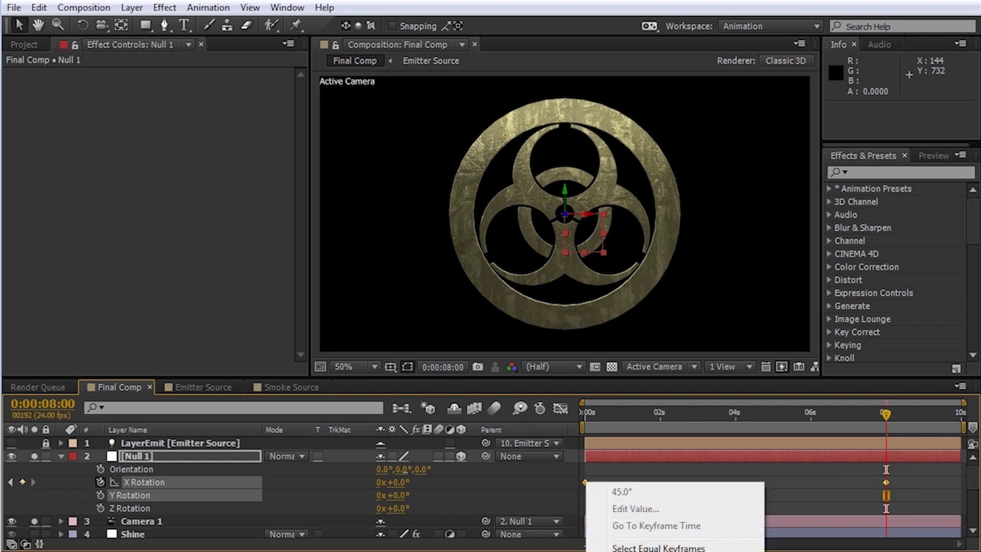
{"action": "left_click", "coordinate": [804, 551]}
{"action": "left_click_drag", "start_coordinate": [609, 417], "coordinate": [567, 419]}
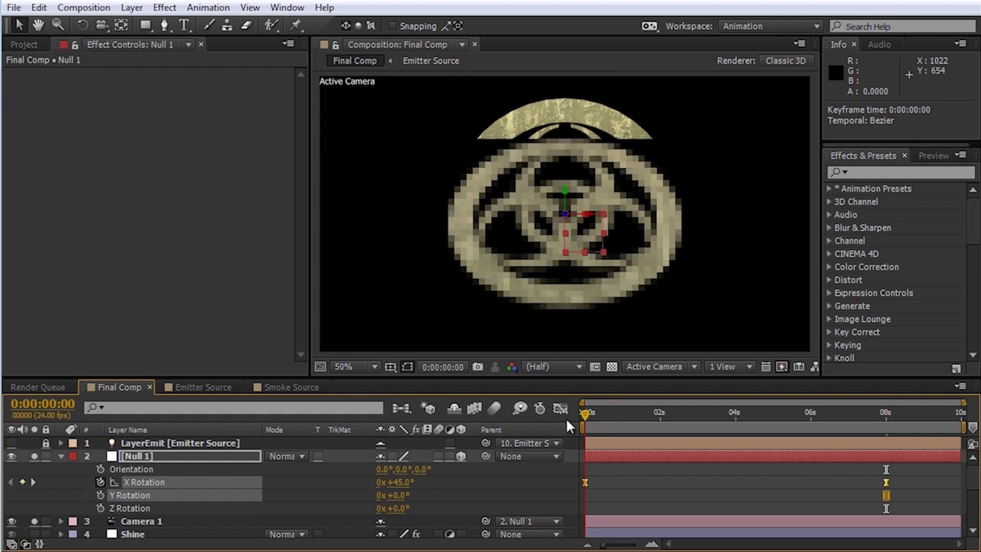
{"action": "key", "text": "space"}
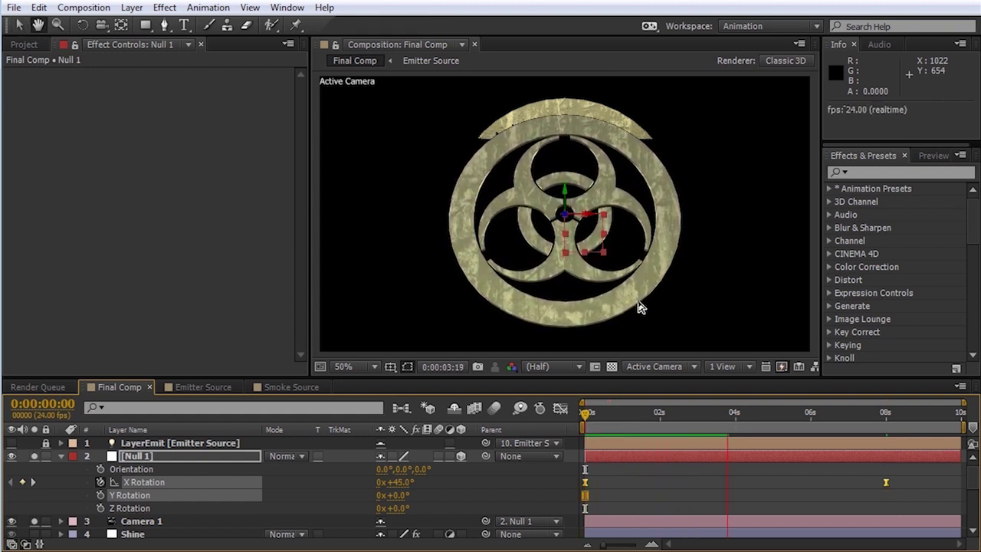
{"action": "key", "text": "space"}
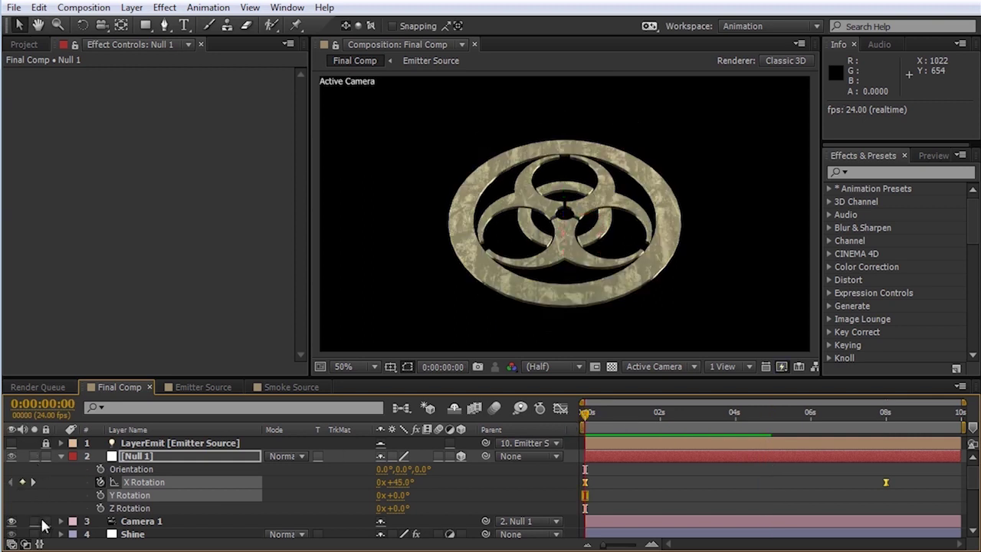
{"action": "scroll", "coordinate": [42, 525], "scroll_direction": "down", "scroll_amount": 5}
Step: Play a full preview of the tilting, burning biohazard animation in the Final Comp
{"action": "key", "text": "space"}
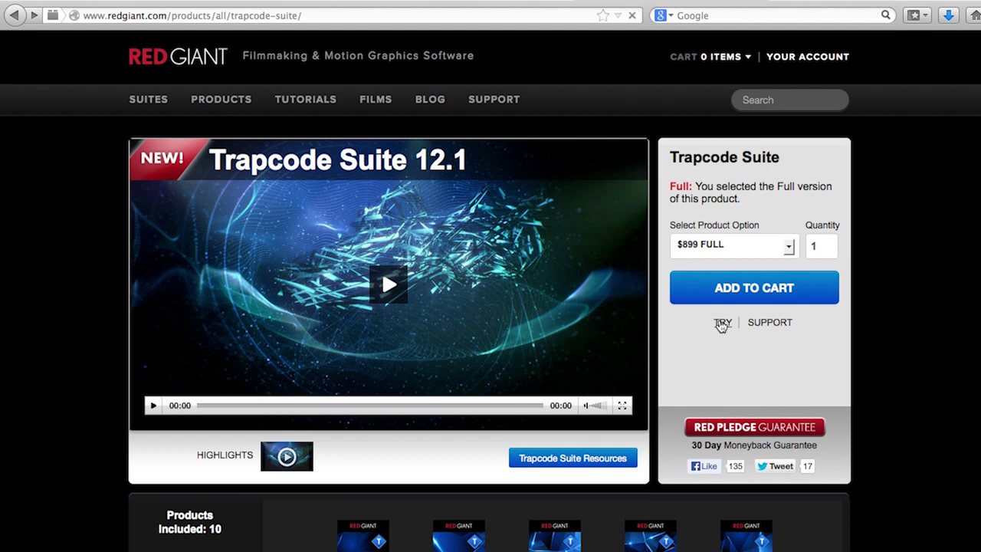
Step: Open the Trapcode Suite trial registration form and enter the user's first and last name
{"action": "left_click", "coordinate": [721, 322]}
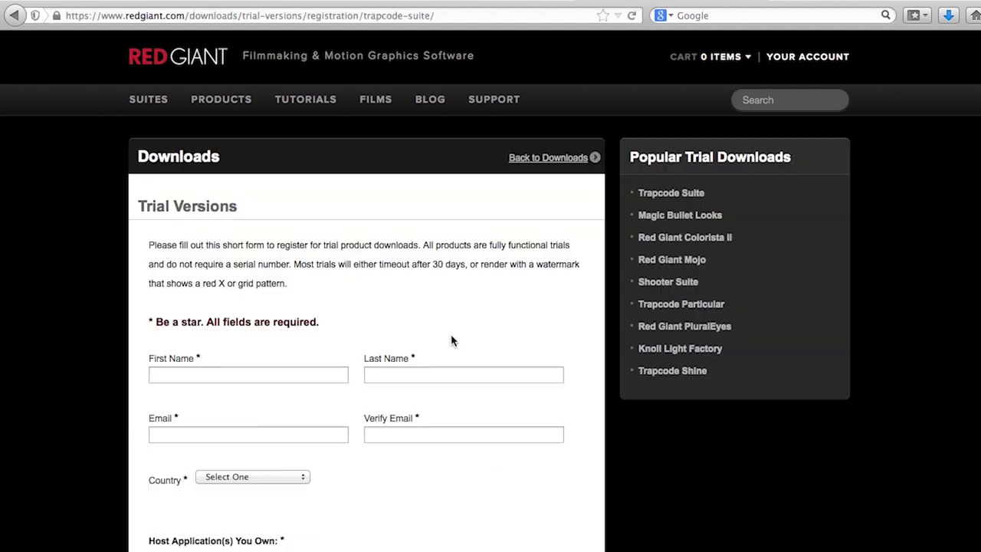
{"action": "left_click", "coordinate": [236, 369]}
{"action": "key", "text": "Tab"}
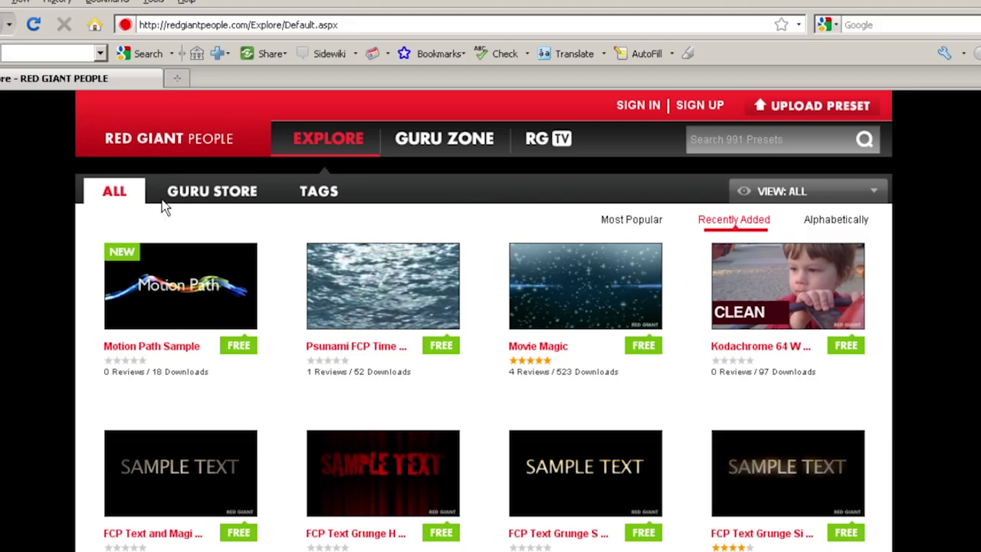
{"action": "mouse_move", "coordinate": [164, 289]}
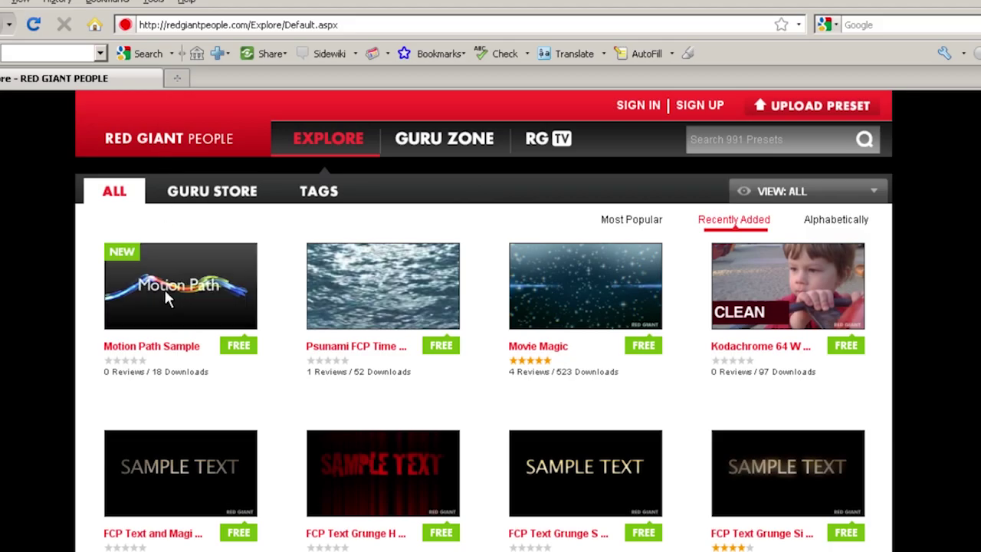